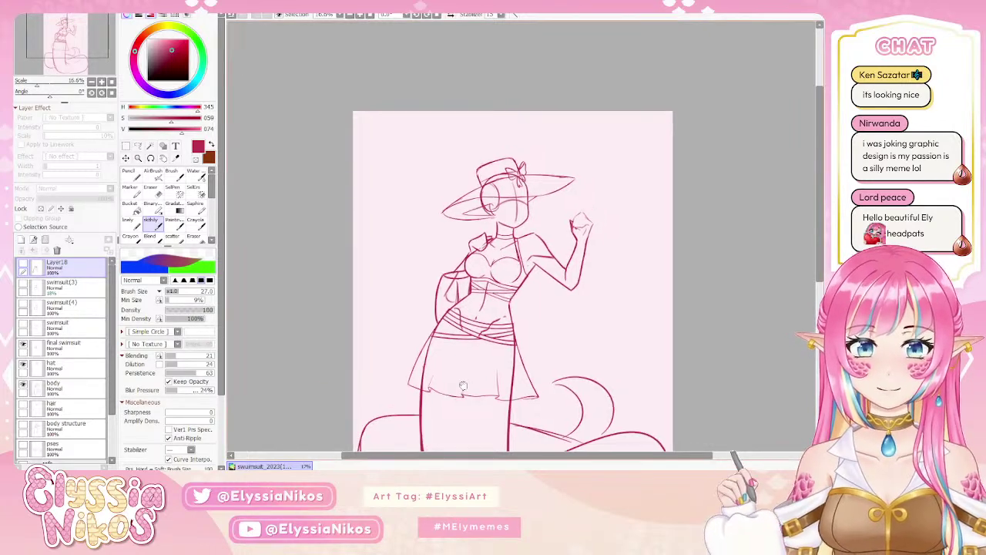
Add a new blank layer above the top layer of the stack.
scroll(377, 231, down, 3)
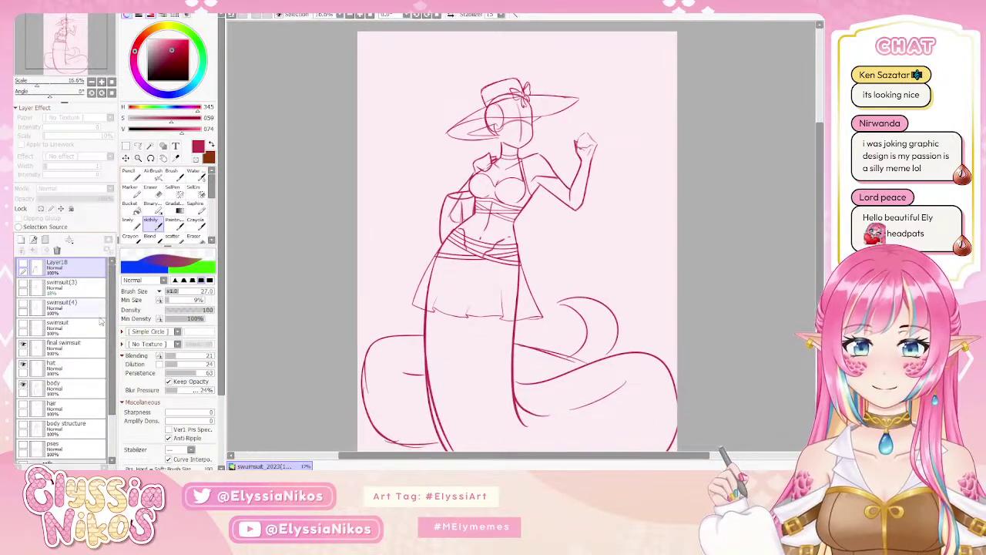
click(22, 240)
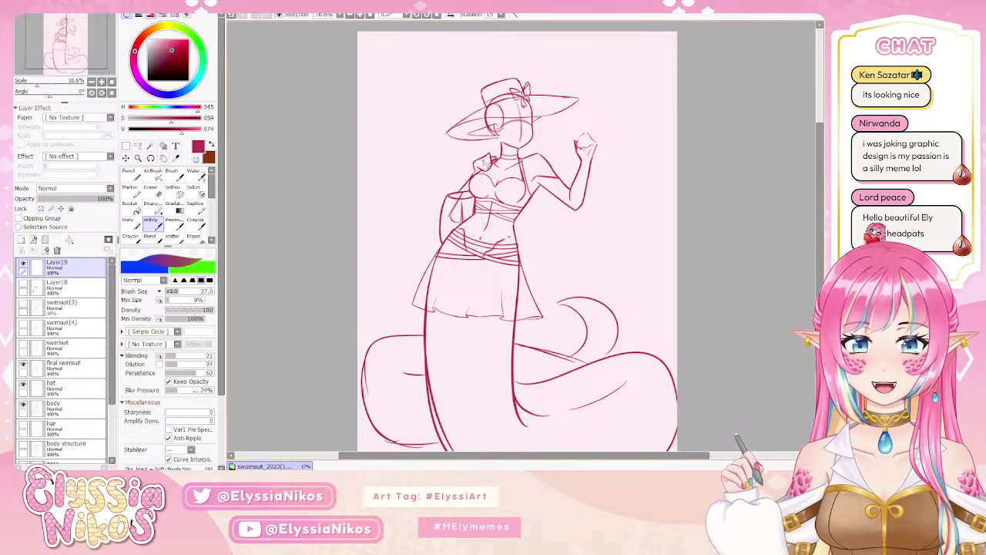
drag(491, 227, 493, 224)
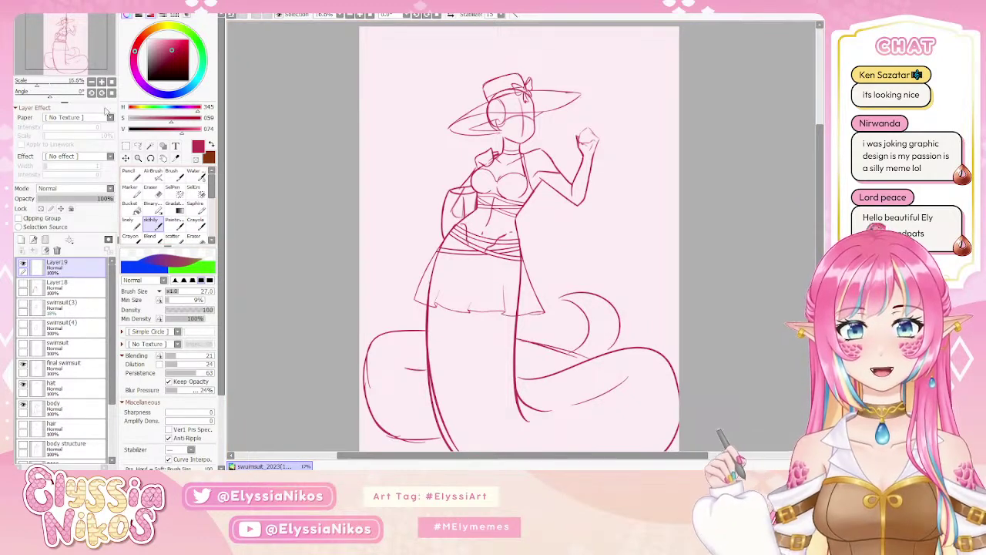
Examine the overall pose and the close-up linework of the torso, swimsuit wraps and raised arm.
click(101, 82)
scroll(477, 150, up, 1)
scroll(477, 151, up, 2)
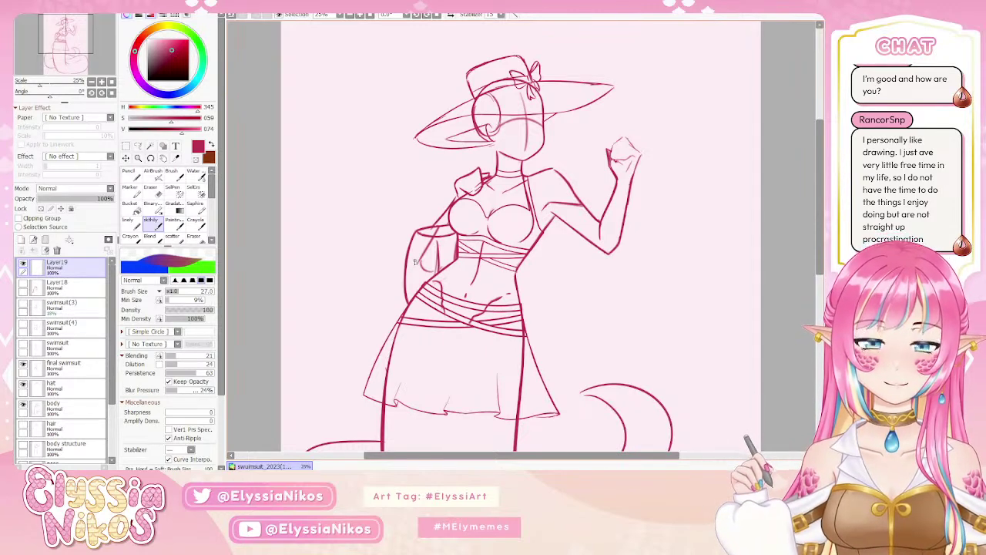
click(90, 82)
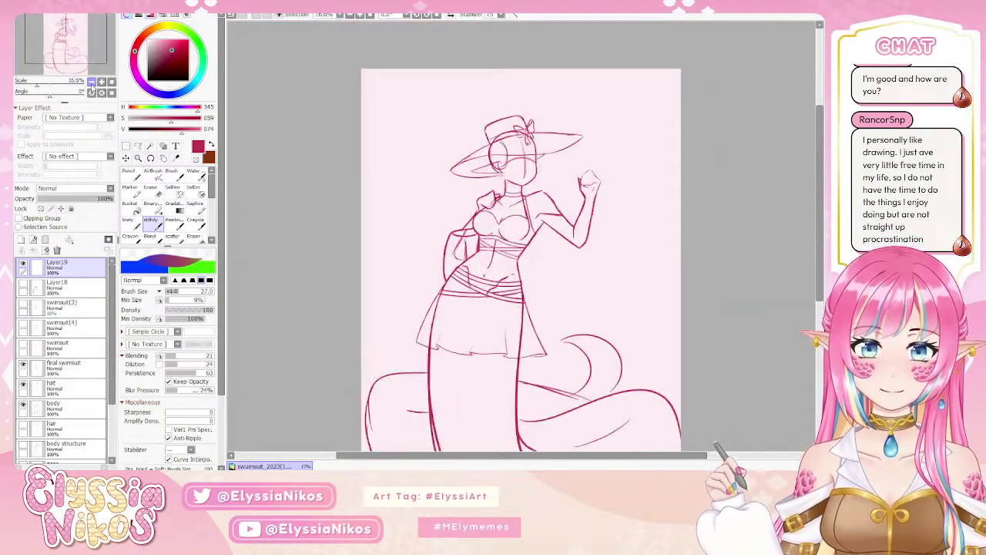
click(91, 82)
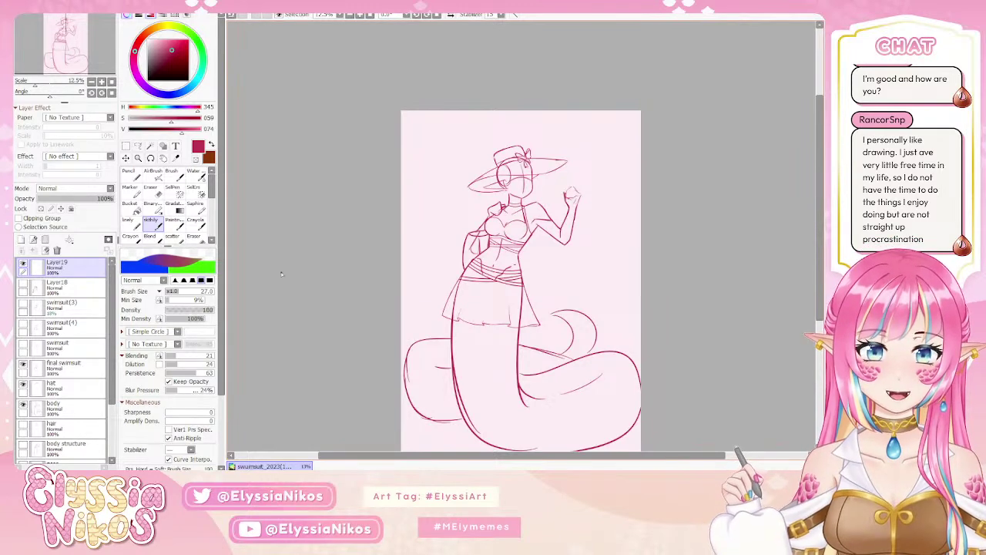
click(101, 82)
click(91, 82)
click(101, 82)
click(101, 82)
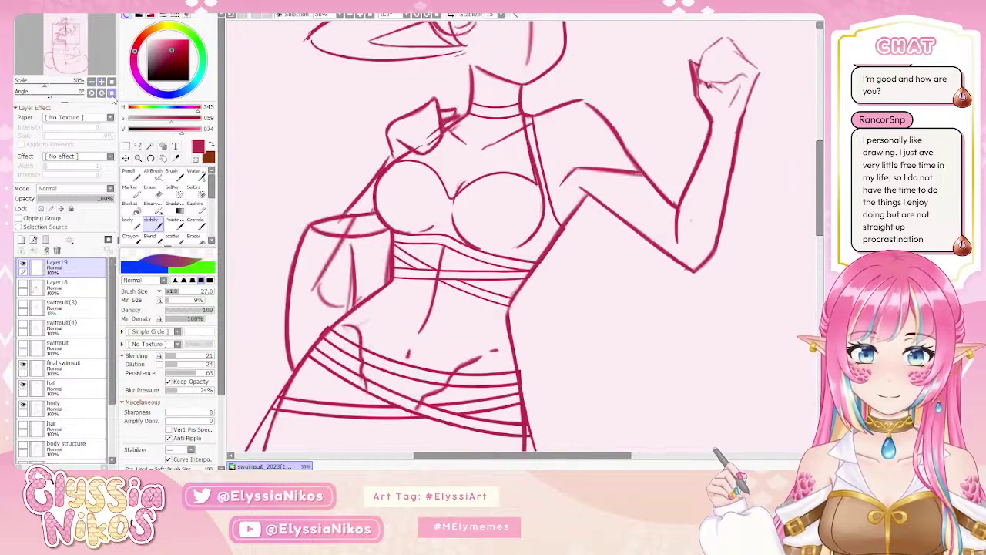
scroll(524, 231, down, 2)
drag(497, 246, 416, 285)
key(ctrl+z)
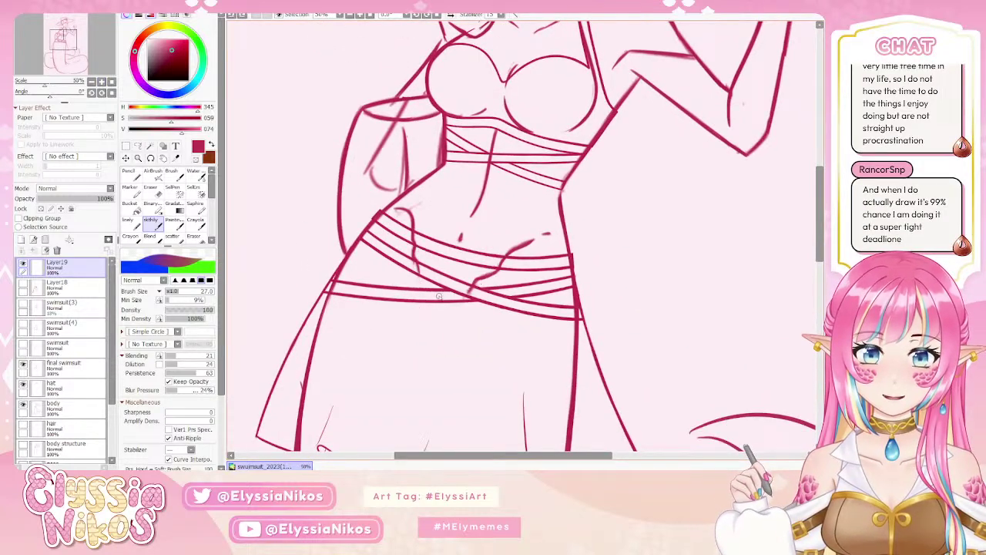
mouse_move(466, 308)
mouse_down()
mouse_move(472, 292)
mouse_move(421, 357)
mouse_up()
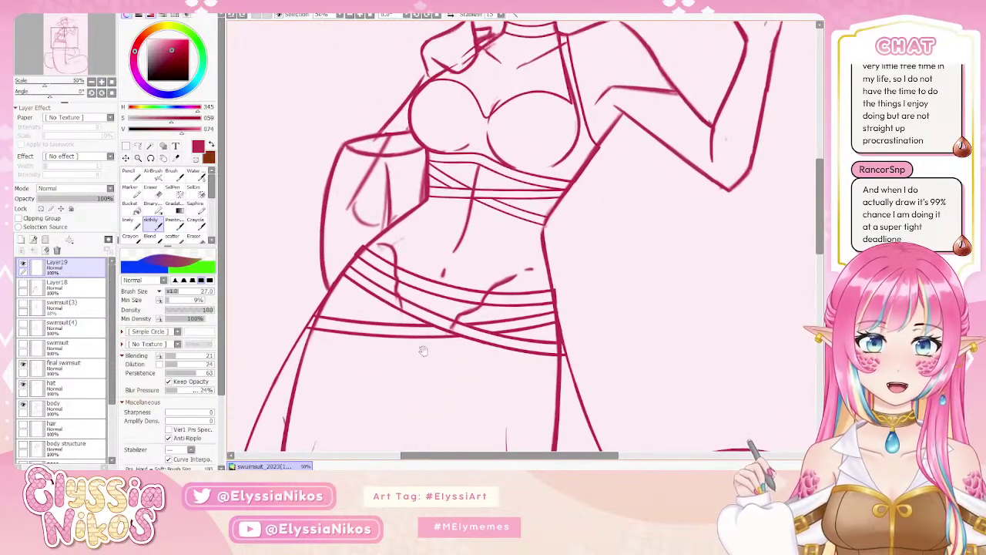
drag(452, 257, 462, 331)
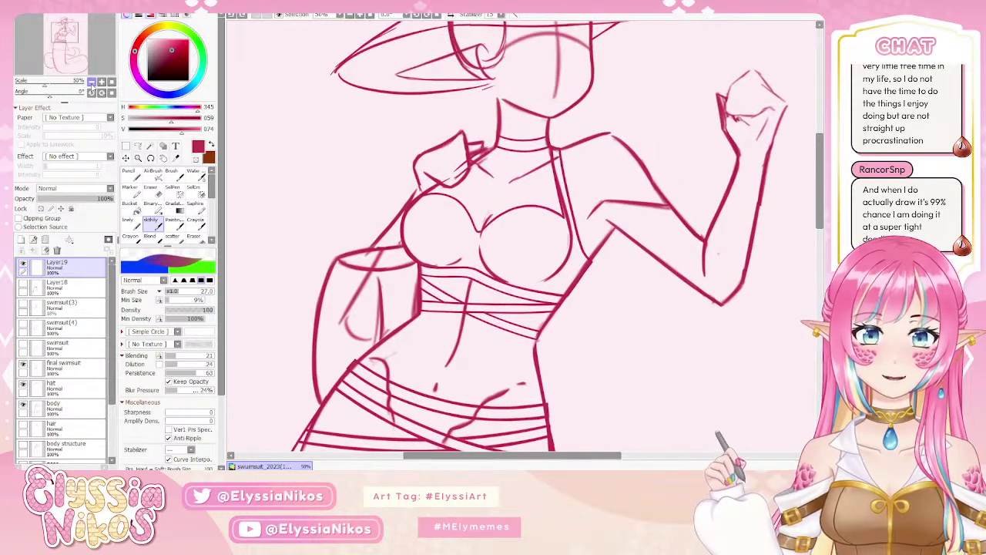
click(91, 82)
click(90, 82)
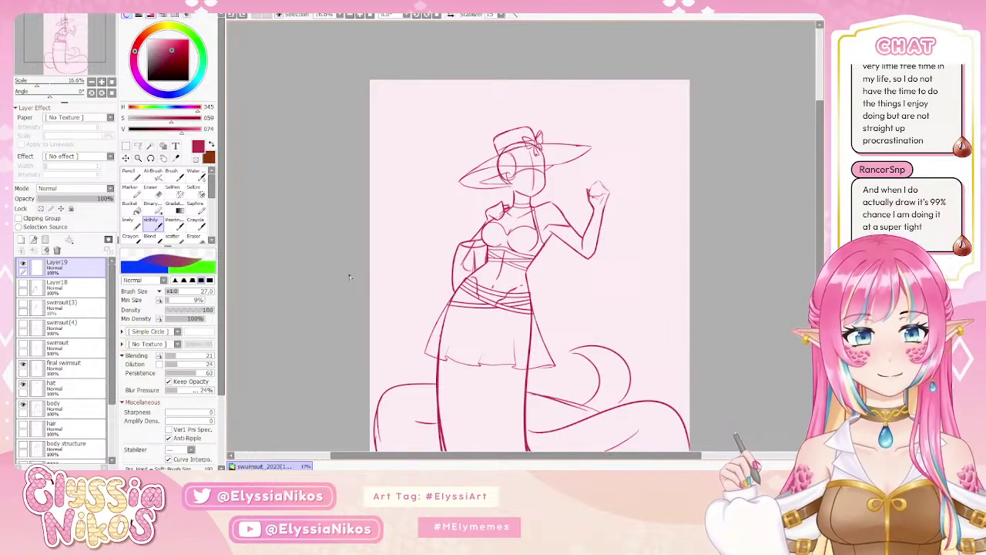
Try sketching finger lines inside the raised fist on the new layer.
mouse_move(385, 267)
mouse_down()
mouse_move(378, 285)
mouse_move(414, 223)
mouse_up()
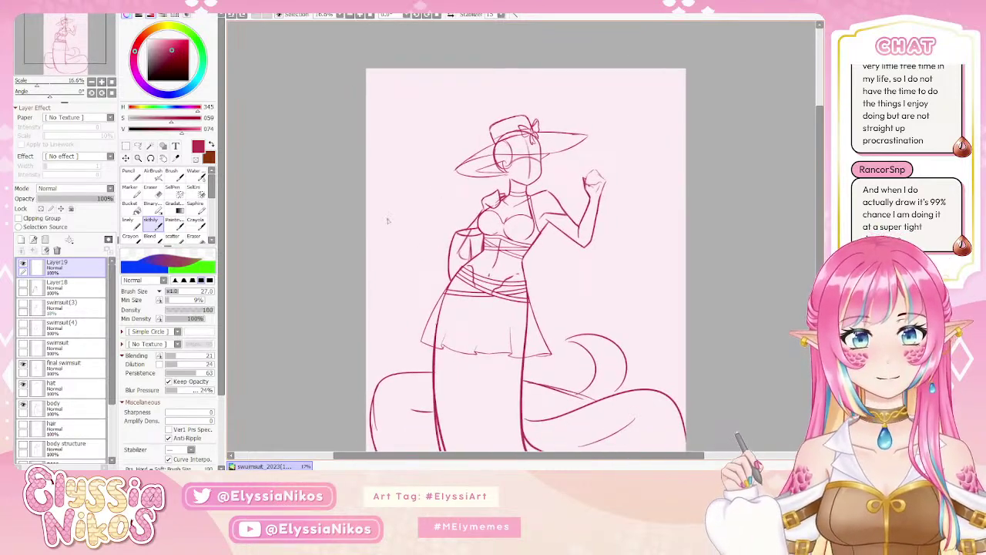
key(ctrl+plus)
key(ctrl+plus)
mouse_move(333, 220)
mouse_down()
mouse_move(333, 185)
mouse_move(385, 286)
mouse_up()
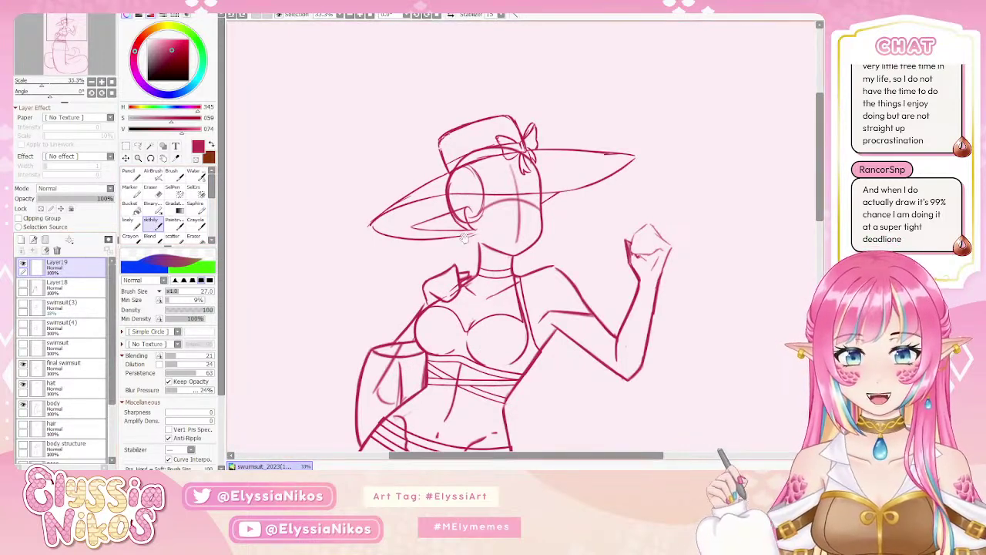
drag(474, 177, 445, 173)
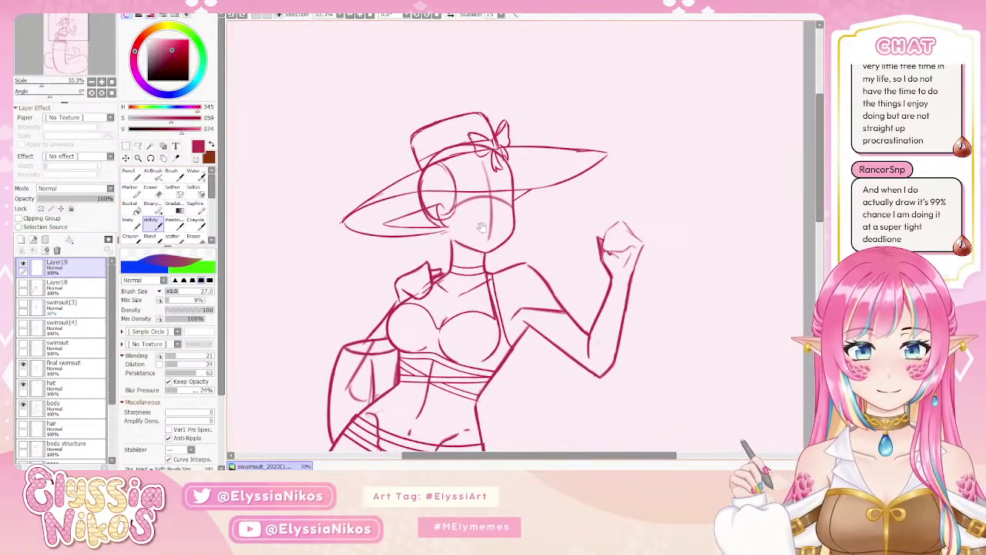
drag(479, 226, 521, 177)
mouse_move(495, 227)
mouse_down()
mouse_move(510, 179)
mouse_move(438, 225)
mouse_up()
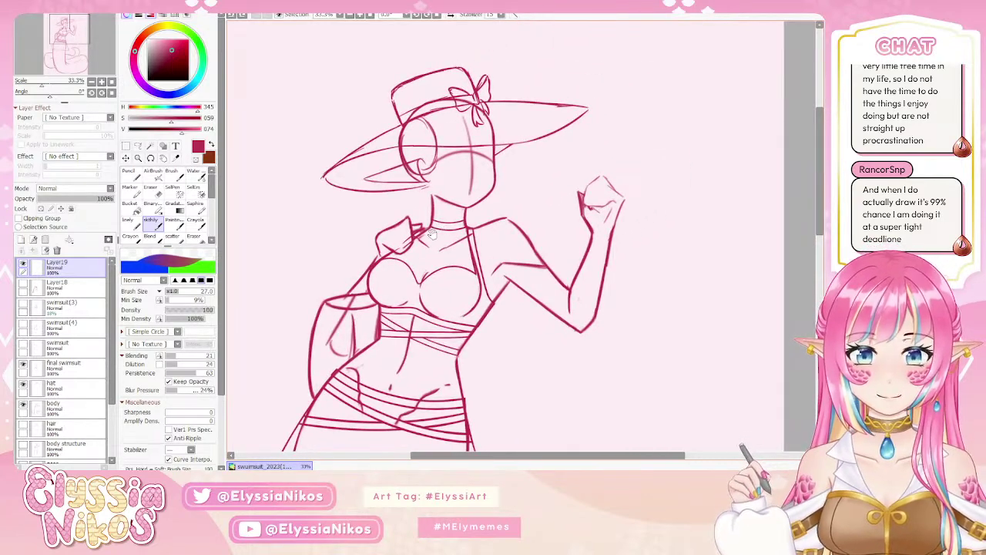
drag(619, 198, 568, 200)
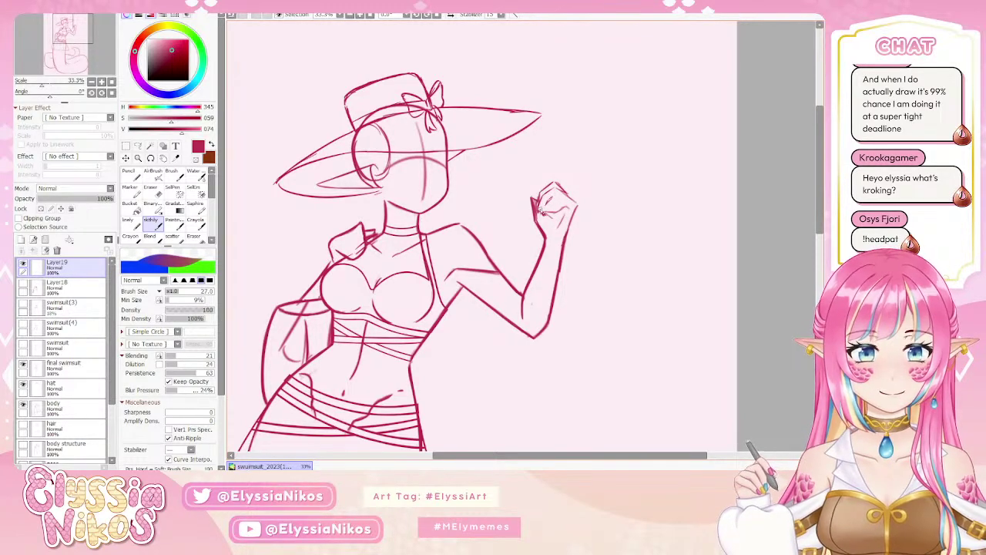
mouse_move(537, 201)
mouse_down()
mouse_move(537, 220)
mouse_move(575, 204)
mouse_up()
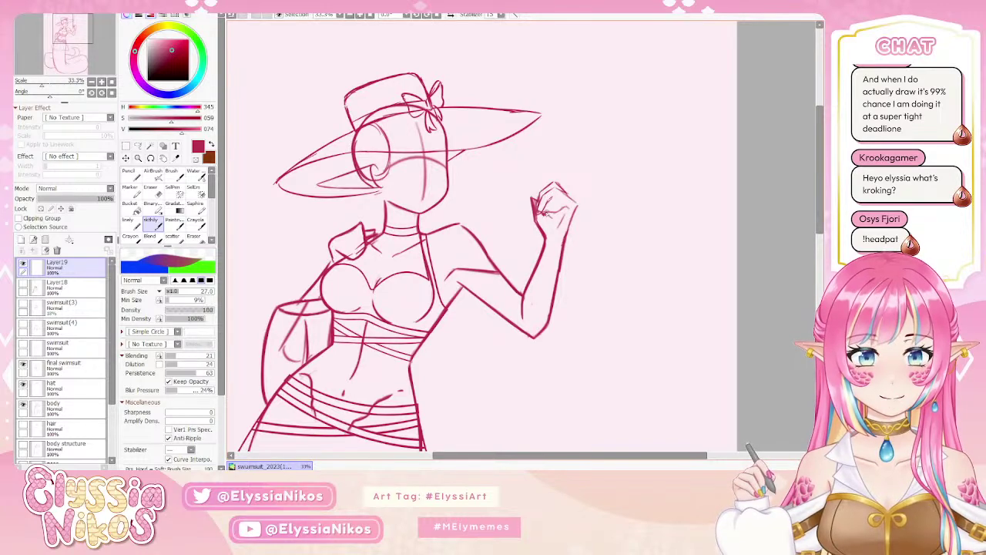
mouse_move(550, 207)
mouse_down()
mouse_move(580, 202)
mouse_move(552, 214)
mouse_up()
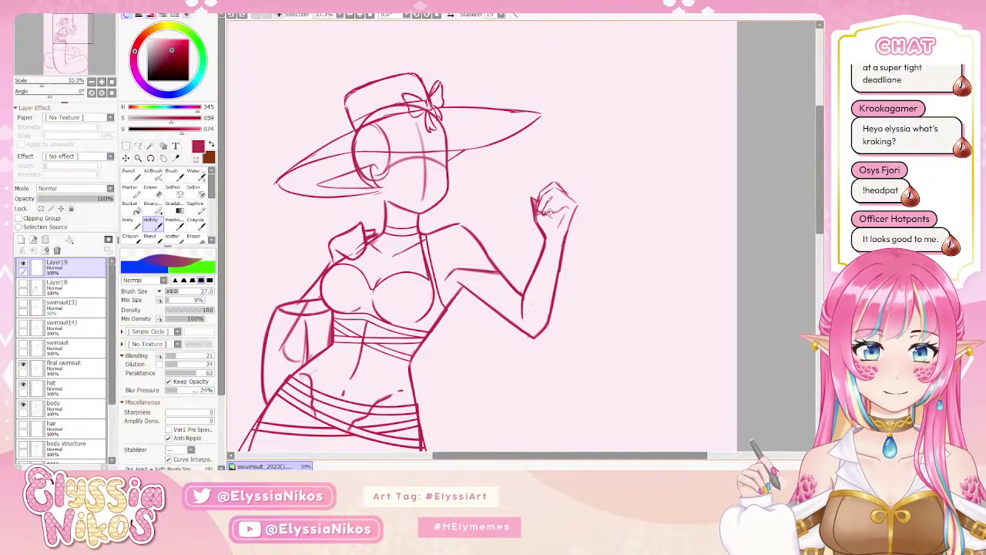
Try further finger strokes near the knuckles of the raised fist and undo them along with the earlier finger lines.
drag(569, 202, 581, 206)
key(ctrl+z)
key(ctrl+z)
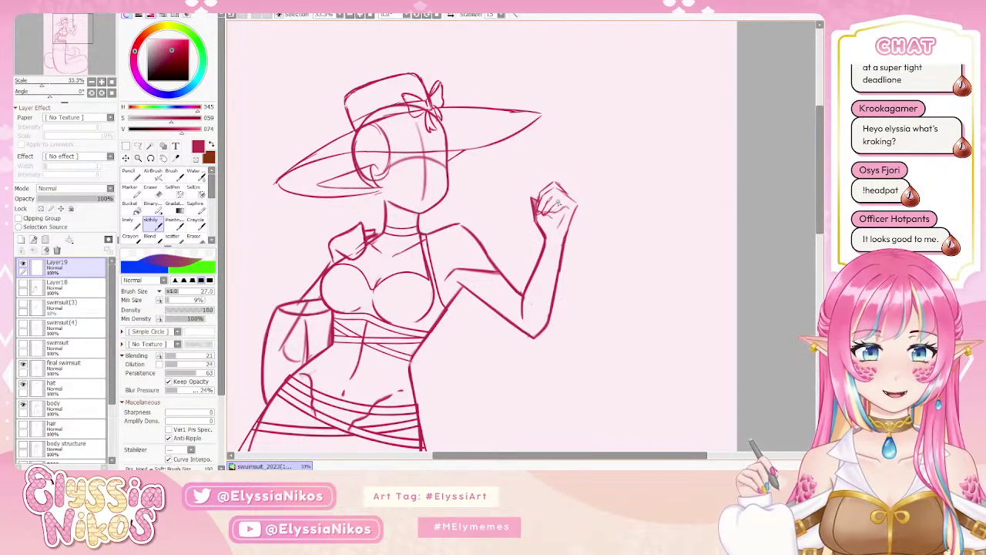
drag(569, 195, 584, 204)
key(ctrl+z)
key(ctrl+z)
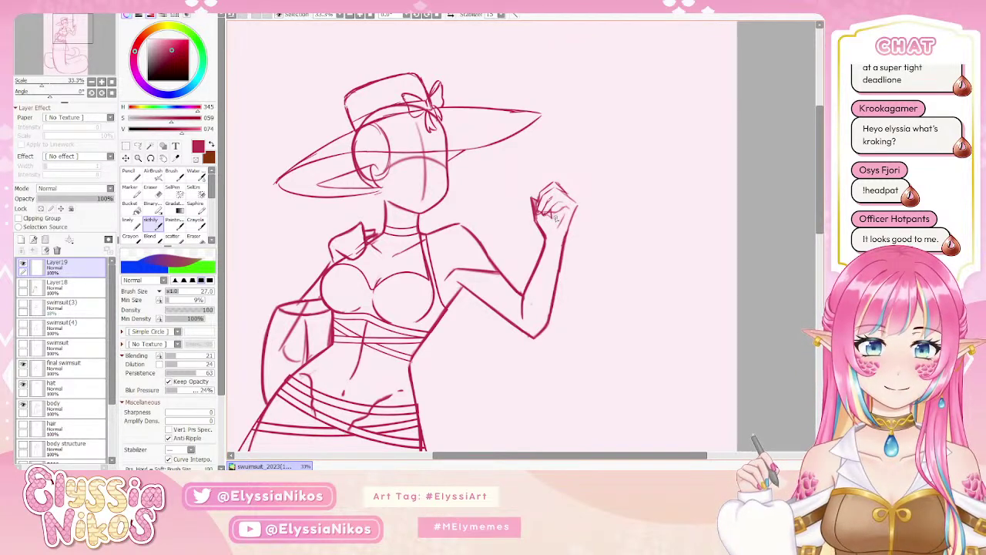
drag(575, 200, 591, 204)
key(ctrl+z)
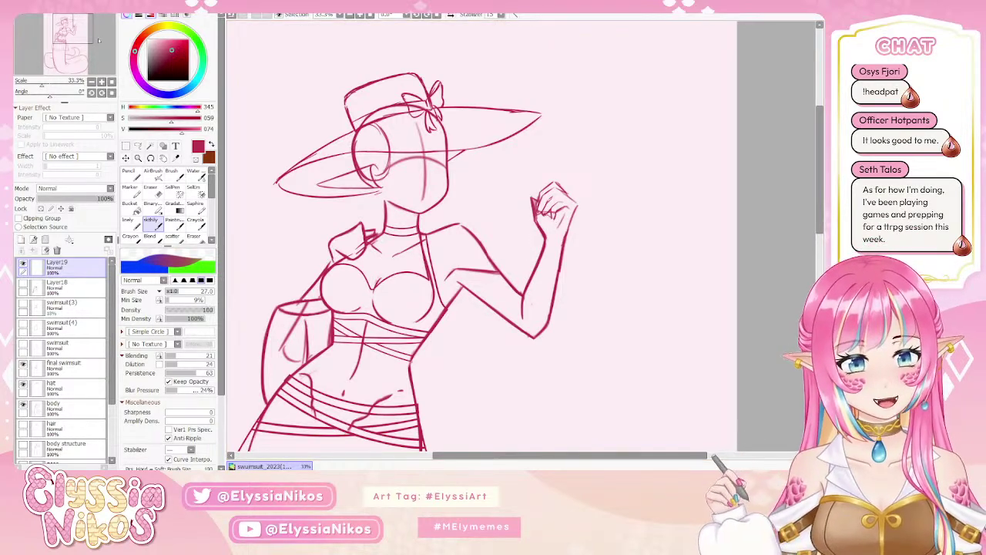
click(92, 82)
click(101, 82)
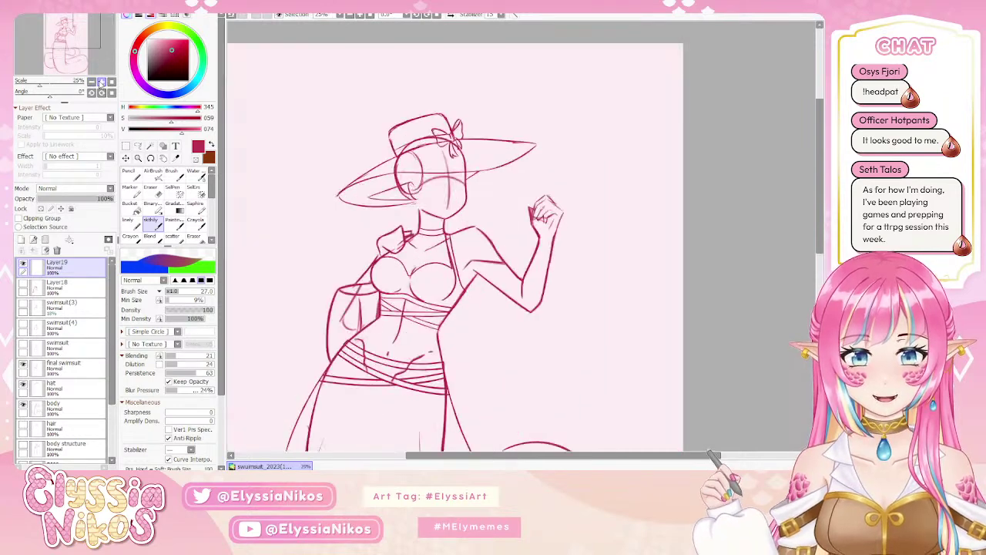
click(101, 81)
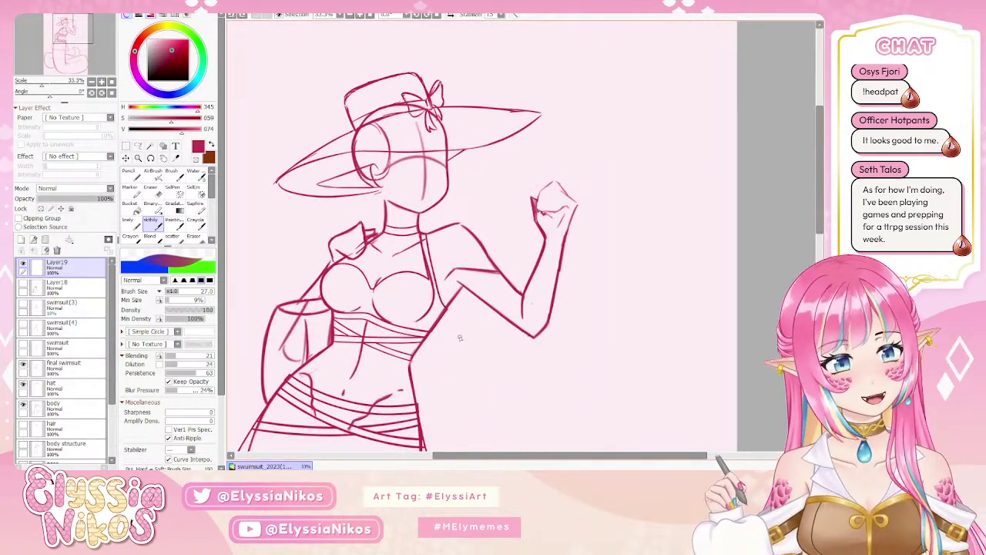
Sketch small placement marks for the nose and mouth on the blank face.
scroll(415, 169, down, 1)
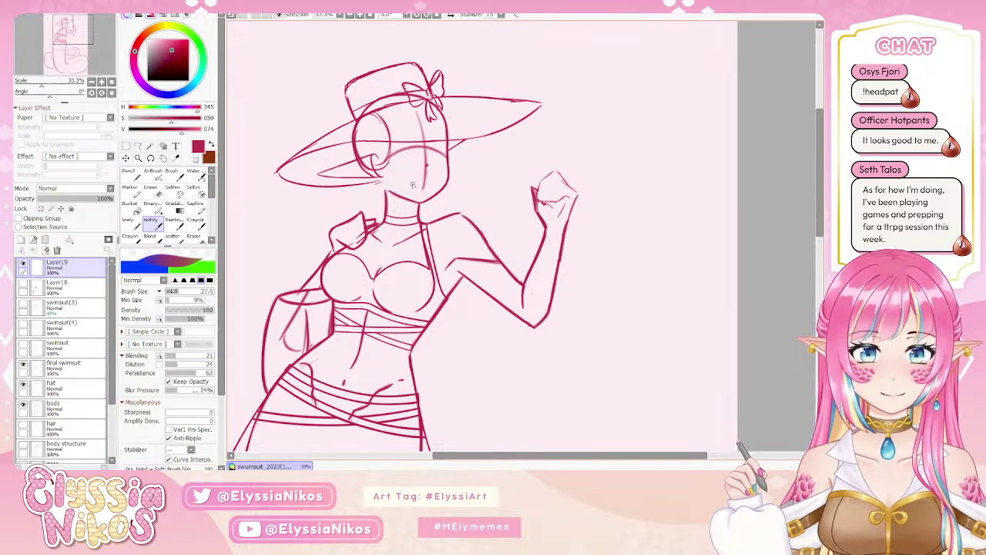
scroll(429, 191, left, 1)
scroll(428, 192, left, 3)
scroll(429, 192, down, 2)
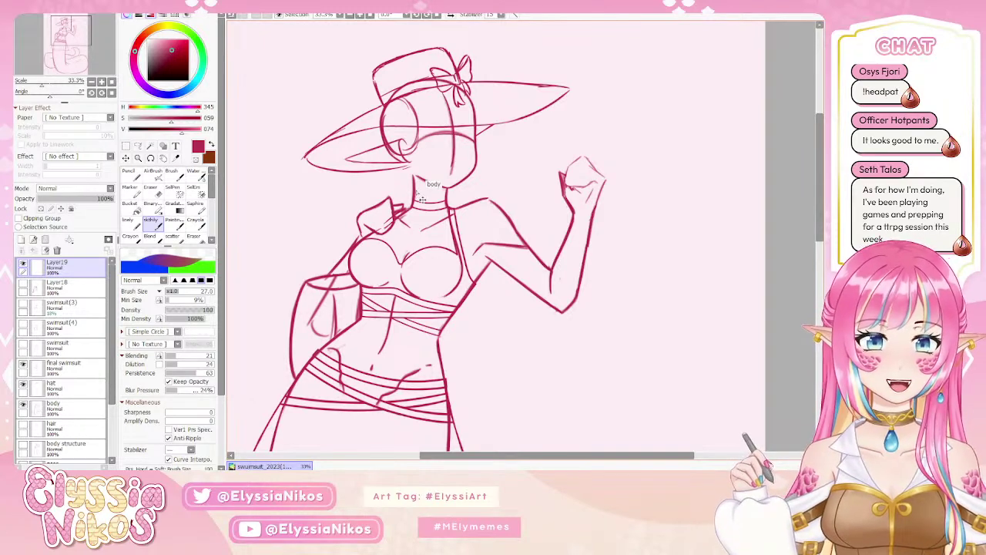
scroll(466, 170, down, 2)
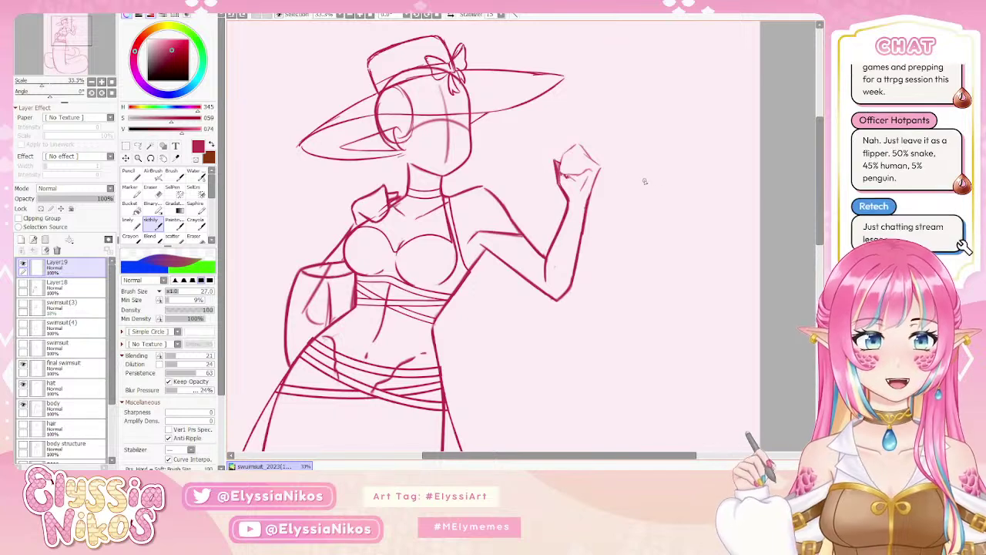
drag(608, 211, 613, 222)
drag(565, 199, 538, 245)
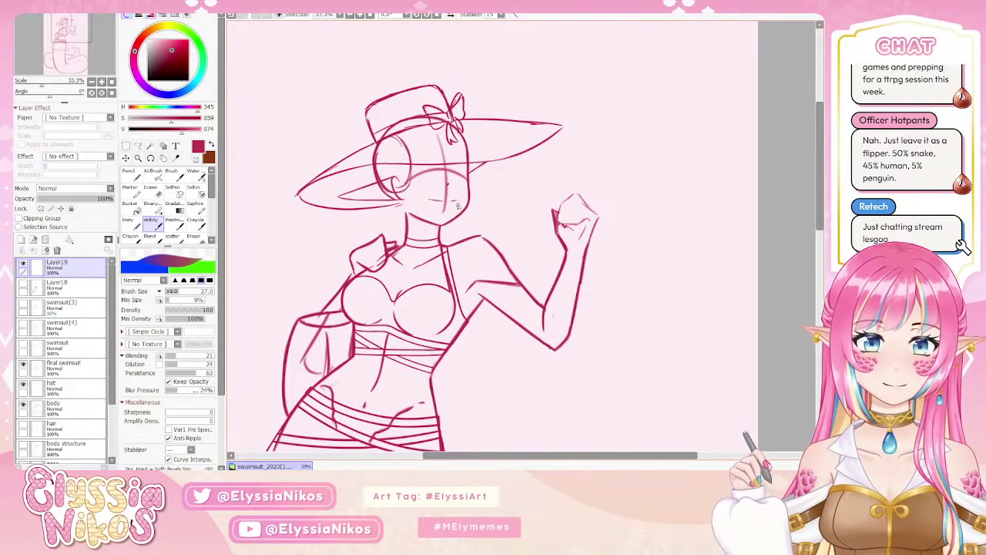
Set the sketch brush colour to the dark crimson sampled from the hat's outline (H 345, S 64, V 75).
alt+click(428, 211)
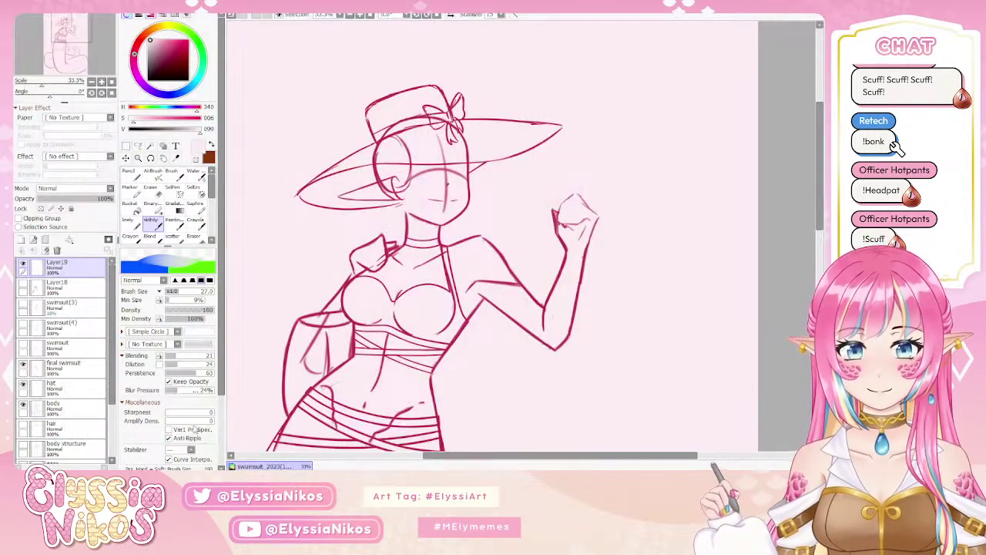
key(e)
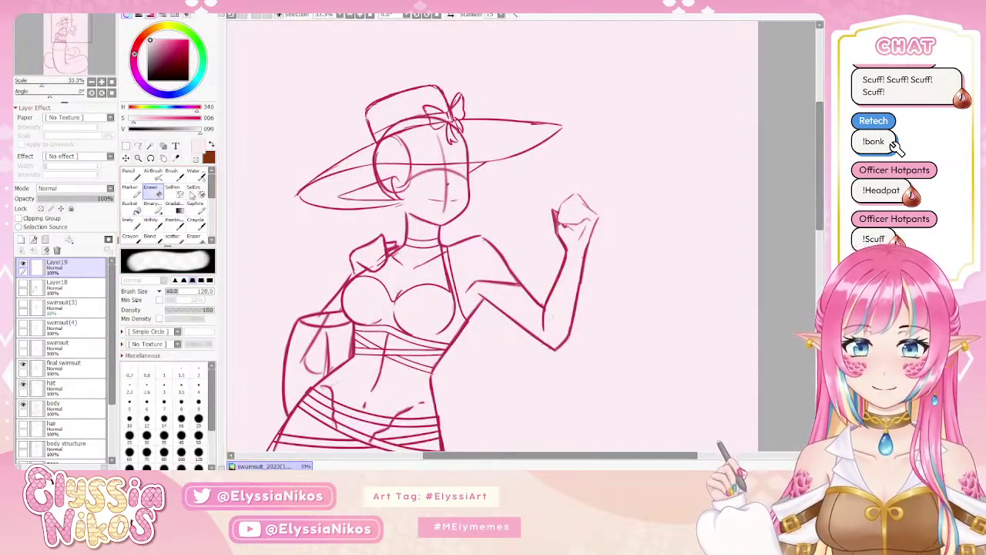
key(e)
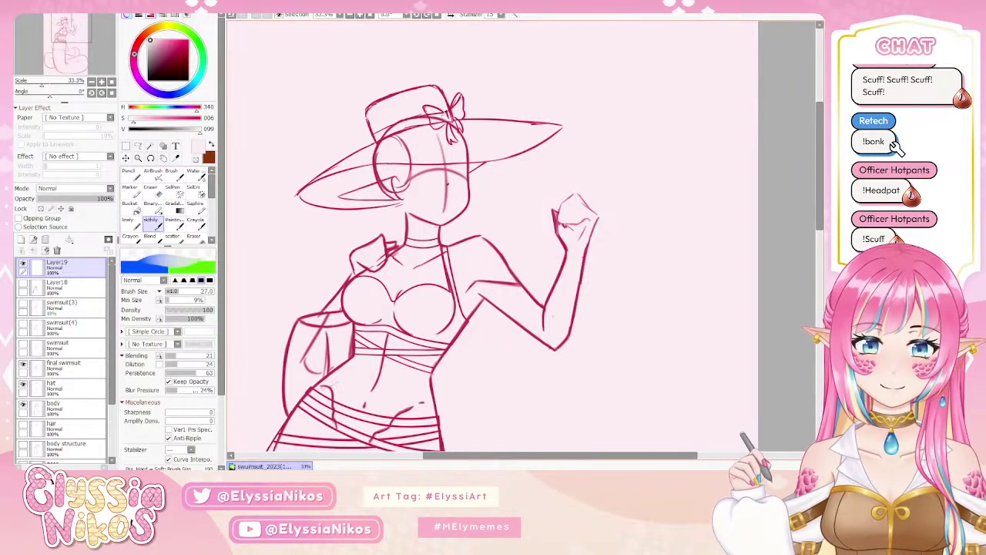
alt+click(421, 114)
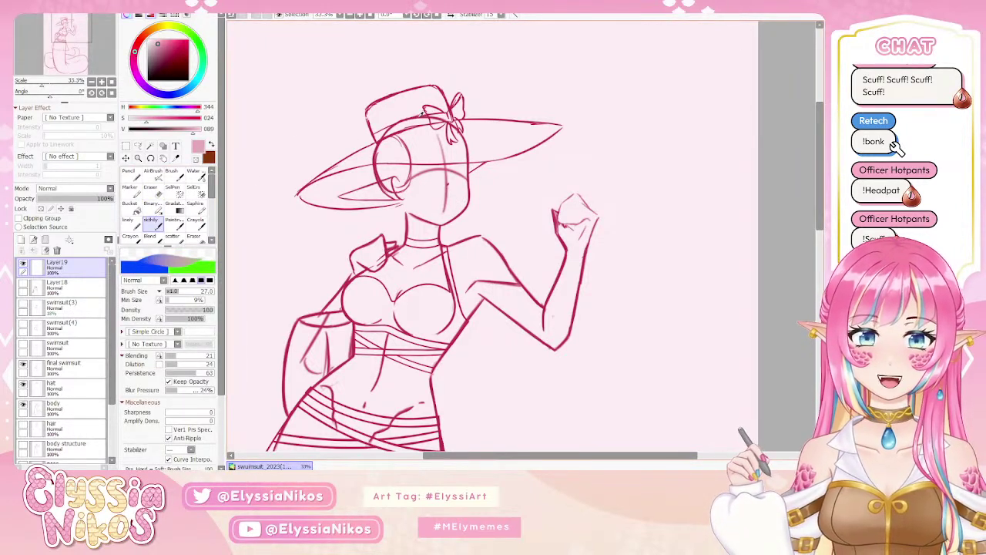
alt+click(422, 114)
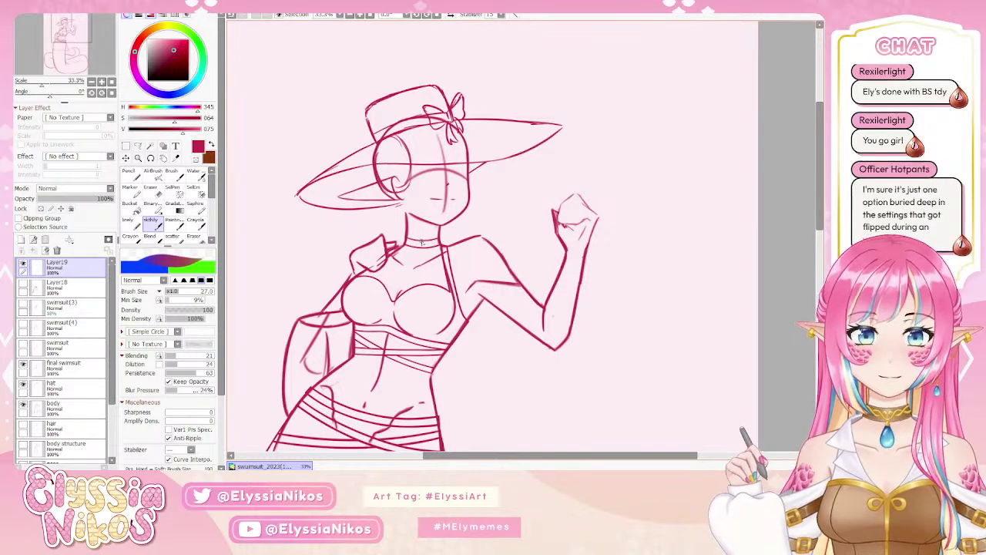
Check the figure's proportions in a horizontally mirrored view and restore the normal orientation.
click(91, 81)
click(91, 81)
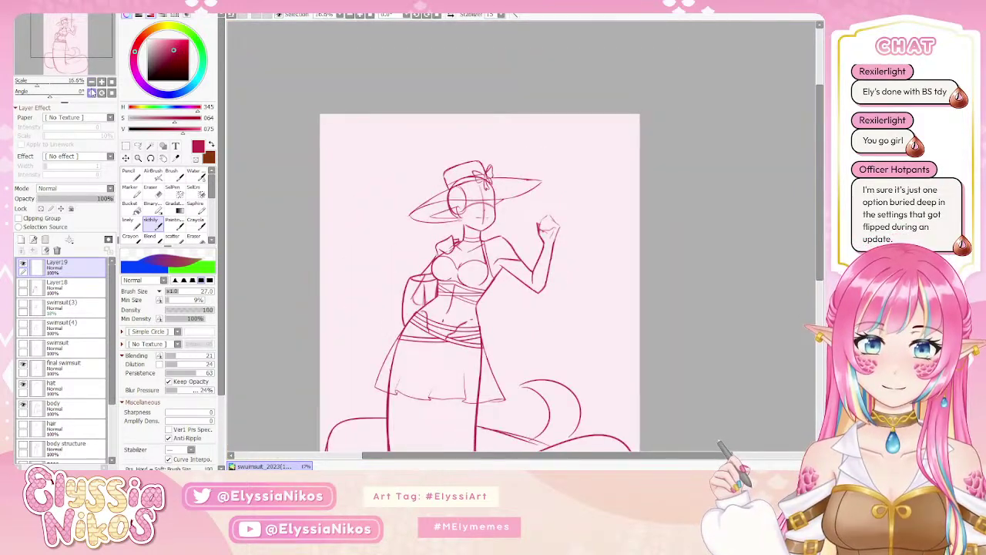
click(452, 17)
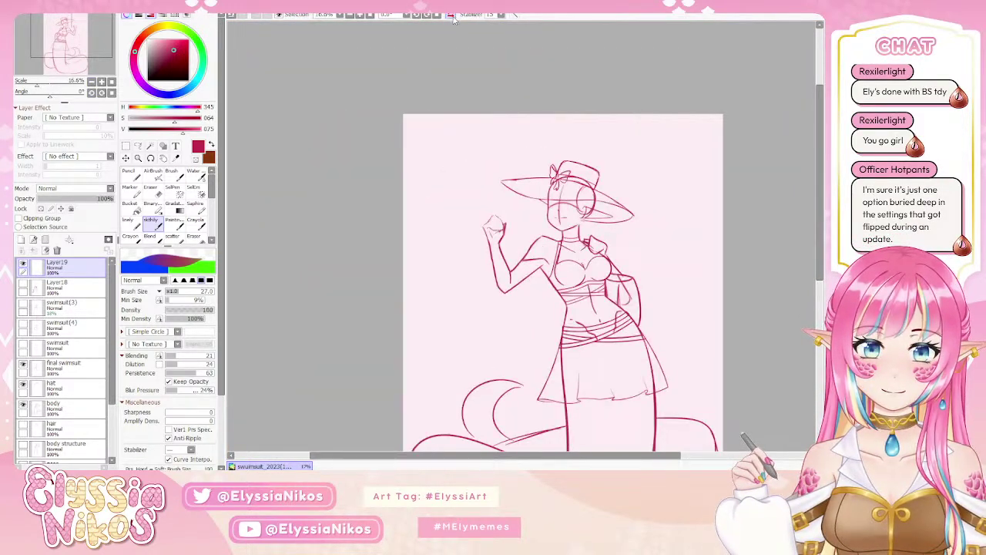
click(454, 18)
click(101, 81)
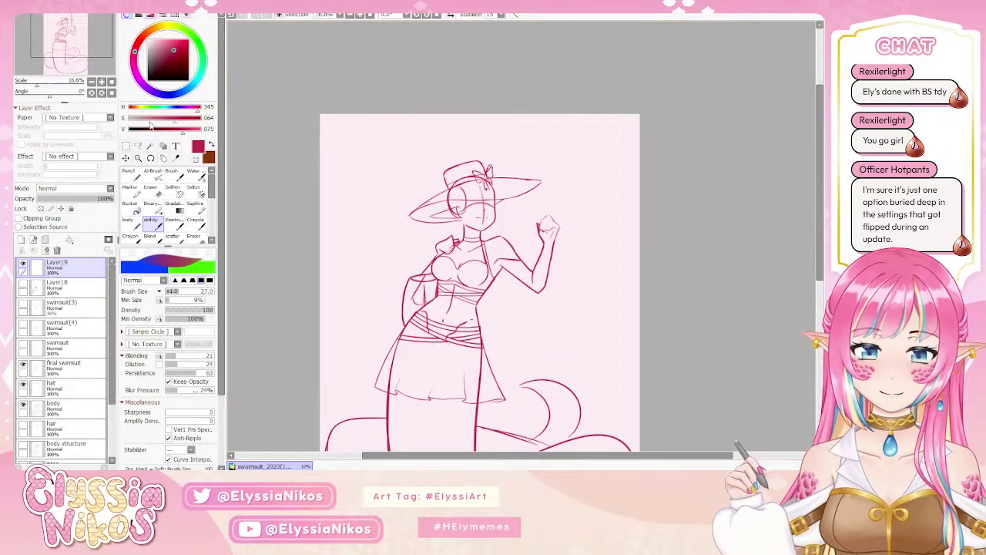
Recheck the figure's face and pose at different magnifications and in a mirrored view, restoring the normal orientation.
click(100, 80)
click(101, 81)
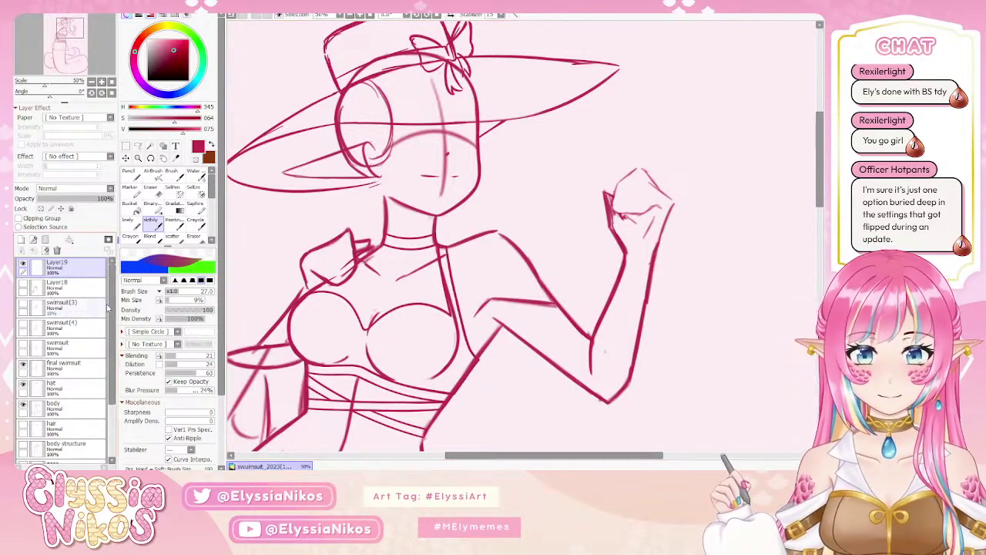
drag(114, 324, 114, 265)
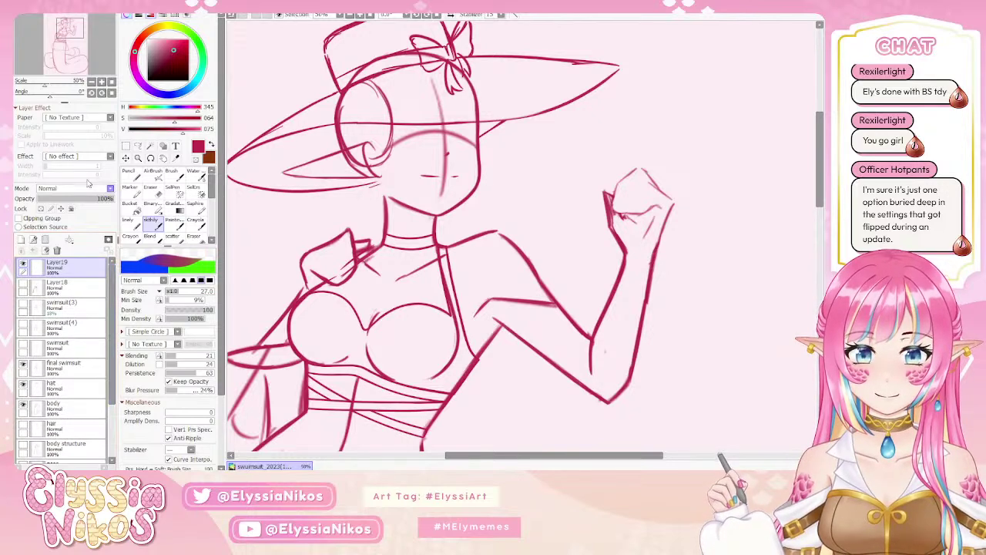
click(91, 82)
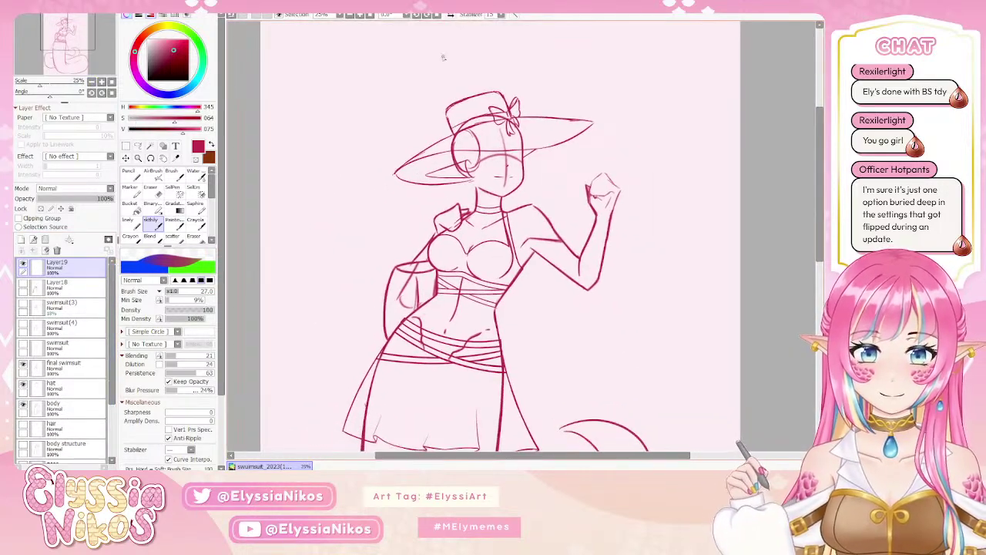
click(451, 16)
click(451, 16)
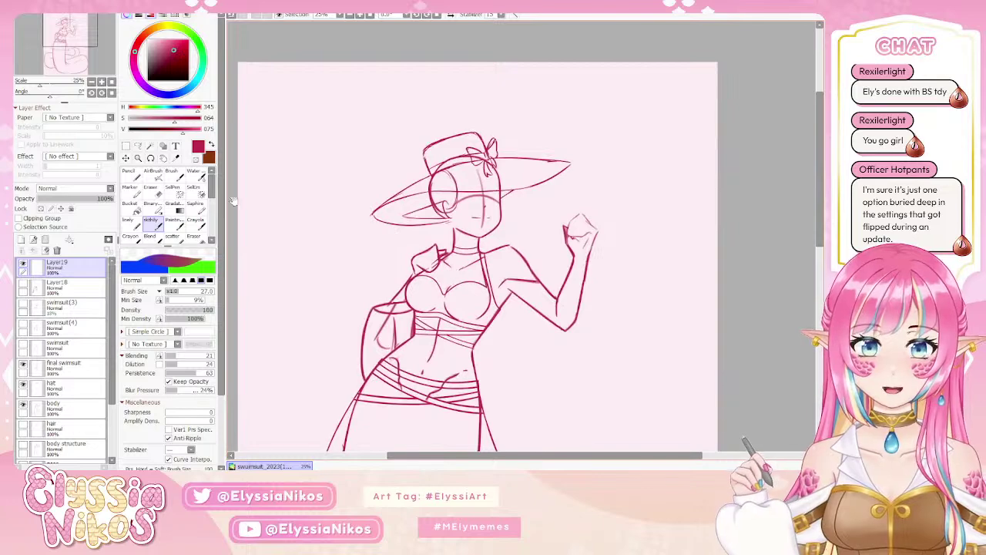
Duplicate the face sketch layer and set the original layer's opacity to 18%.
click(101, 82)
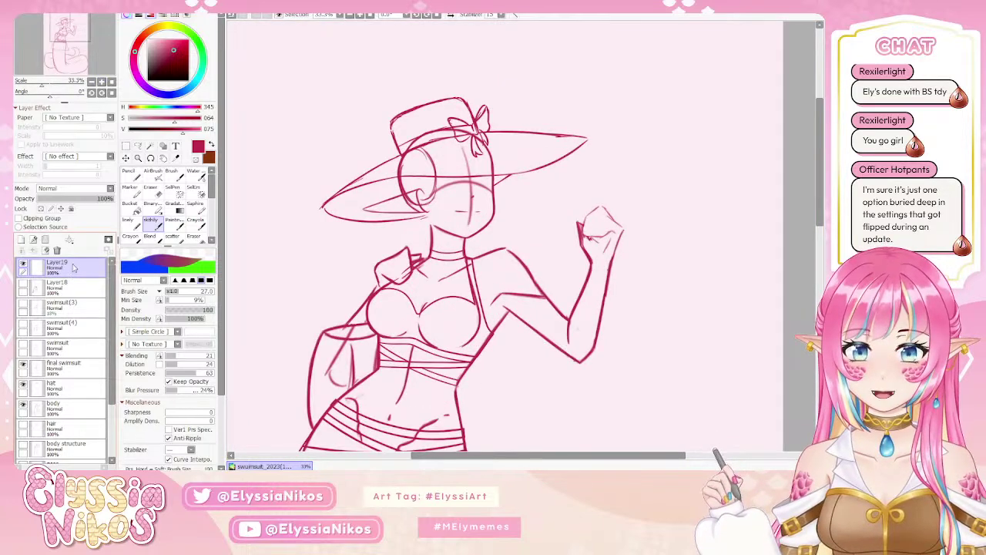
click(73, 268)
click(23, 243)
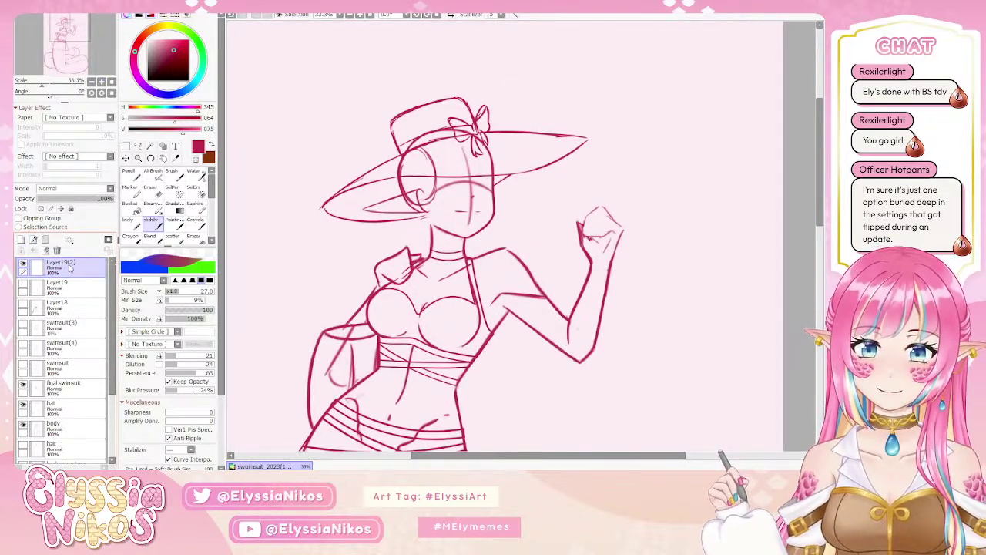
key(e)
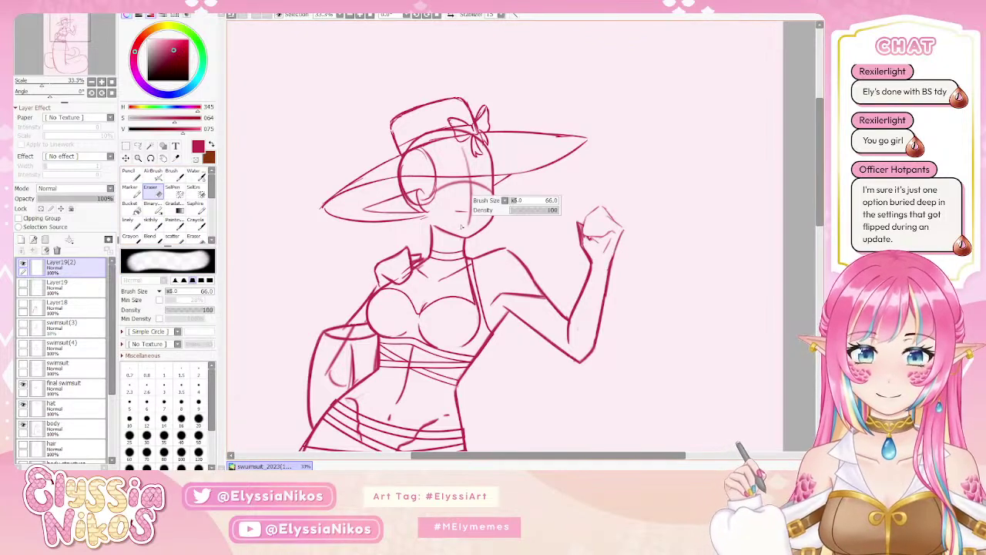
click(69, 286)
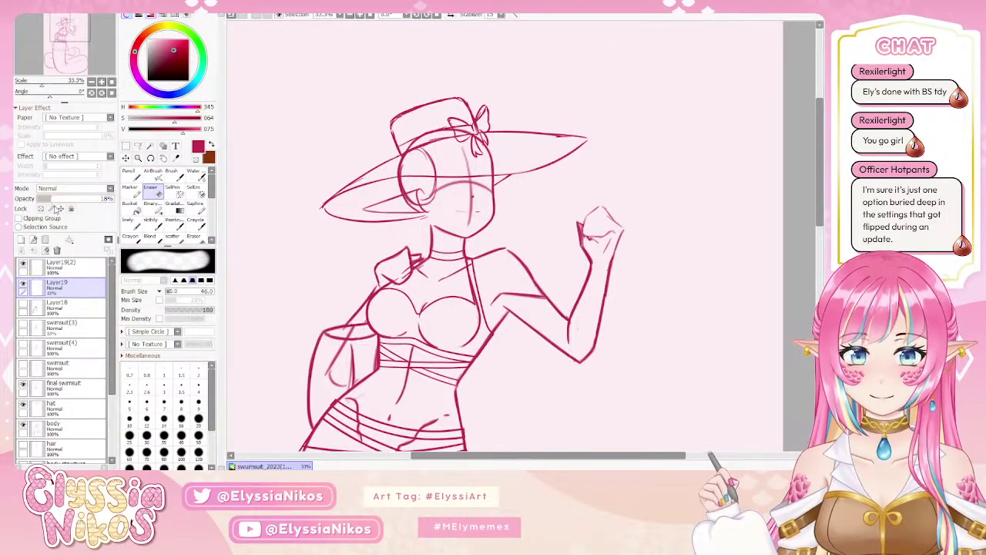
Redraw the small mouth on the duplicated face layer with the sketch brush and set the brush size to 15.
click(62, 266)
click(151, 222)
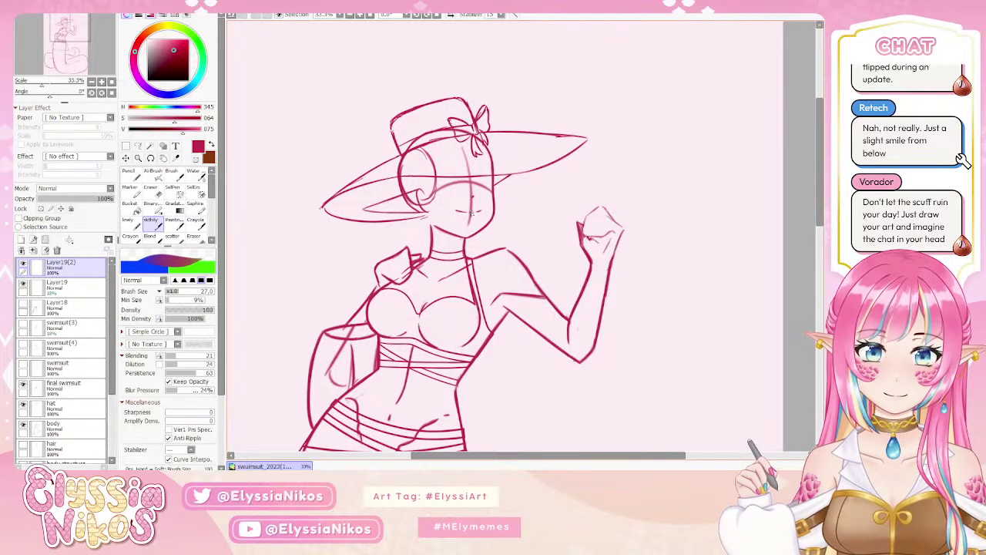
key(bracketleft)
key(bracketleft)
key(bracketleft)
key(bracketleft)
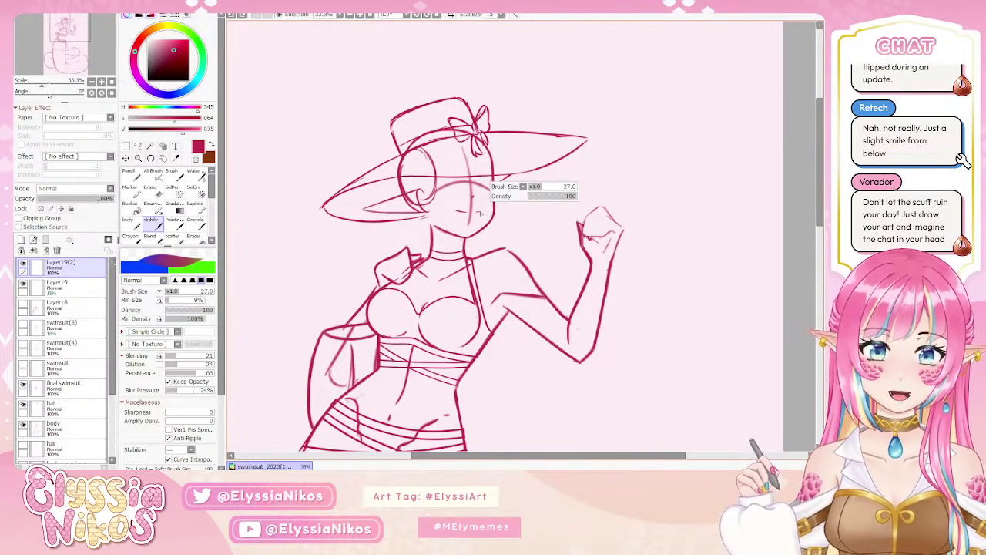
key(bracketright)
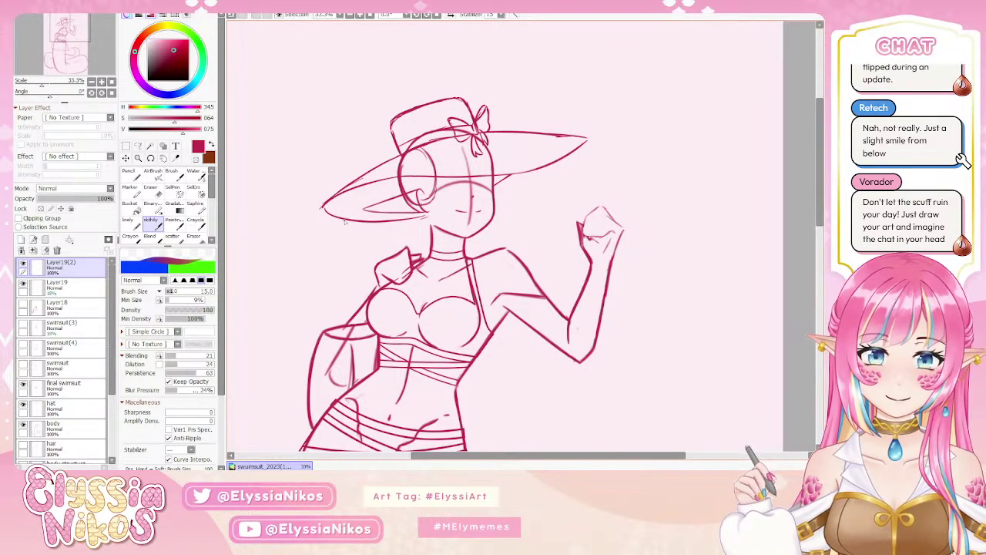
Check the redrawn mouth in a horizontally mirrored view at 25% zoom and restore the orientation.
key(minus)
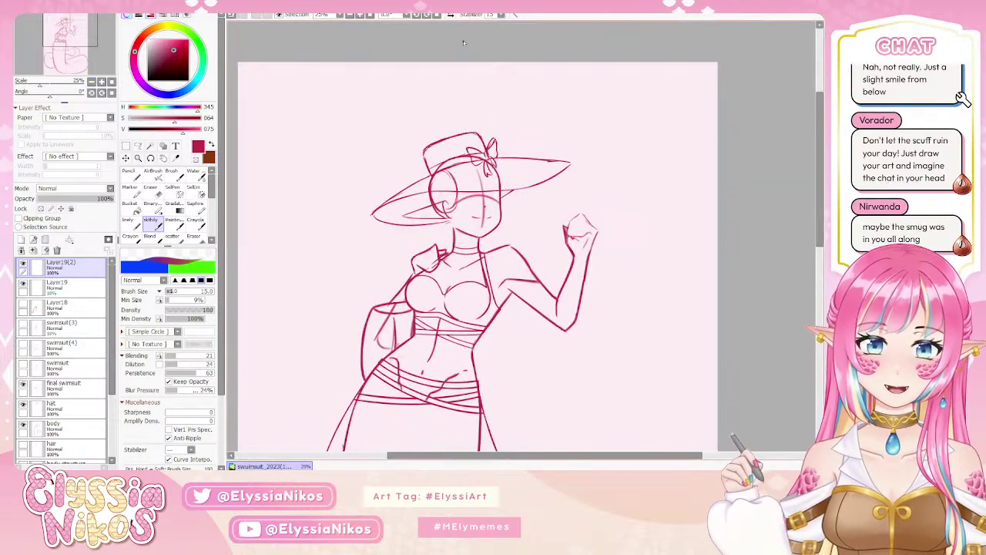
key(h)
key(h)
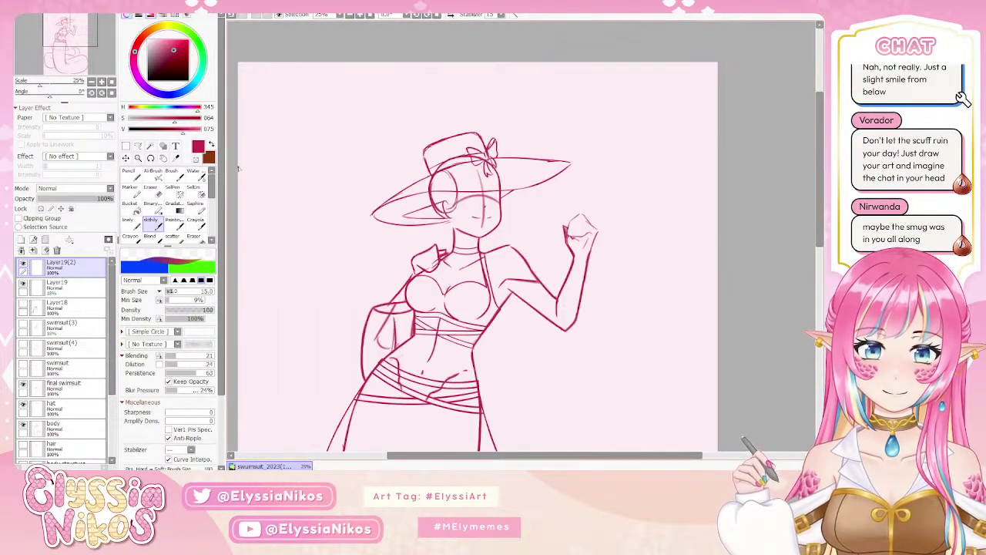
Compare the two face versions by repeatedly hiding and showing the duplicated face layer, from afar and close up.
click(23, 266)
click(24, 267)
click(23, 268)
click(23, 266)
click(22, 267)
click(23, 267)
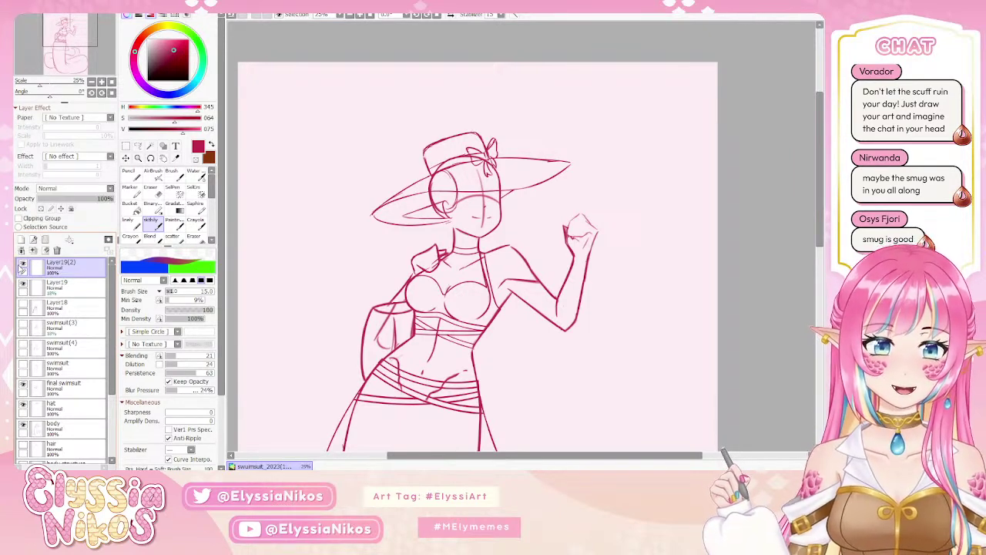
click(22, 267)
click(23, 267)
click(23, 266)
click(23, 266)
click(102, 81)
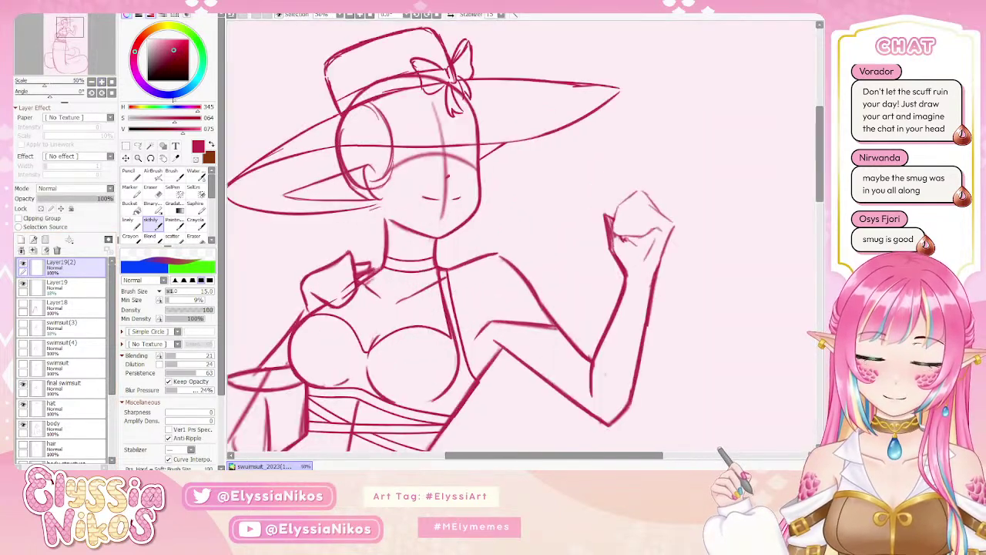
click(23, 266)
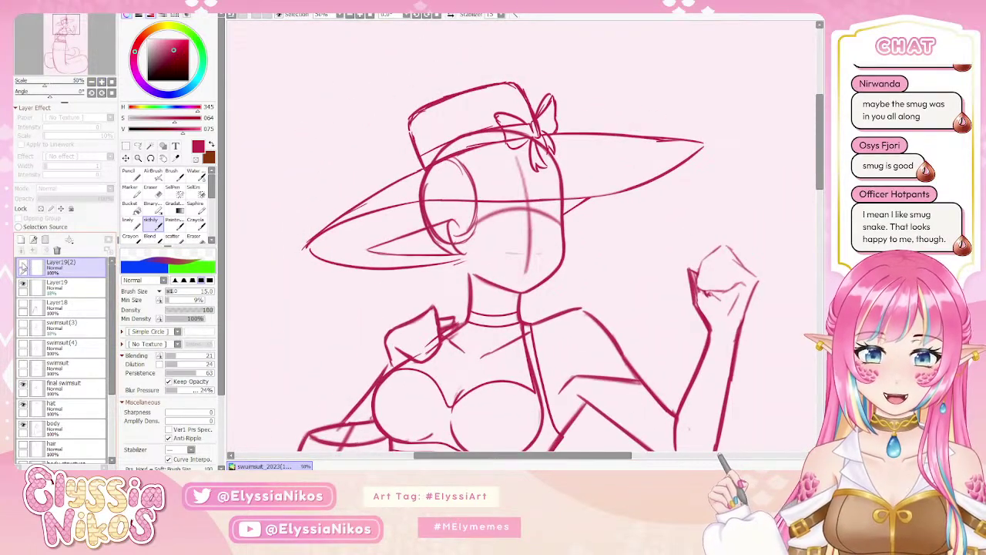
click(23, 267)
click(23, 266)
click(23, 267)
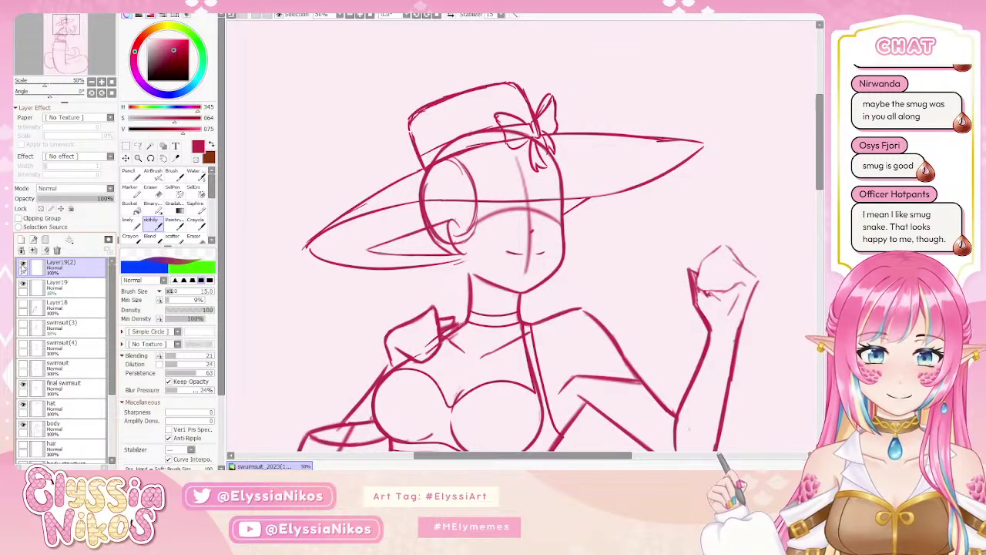
click(23, 266)
click(23, 267)
click(23, 267)
click(23, 266)
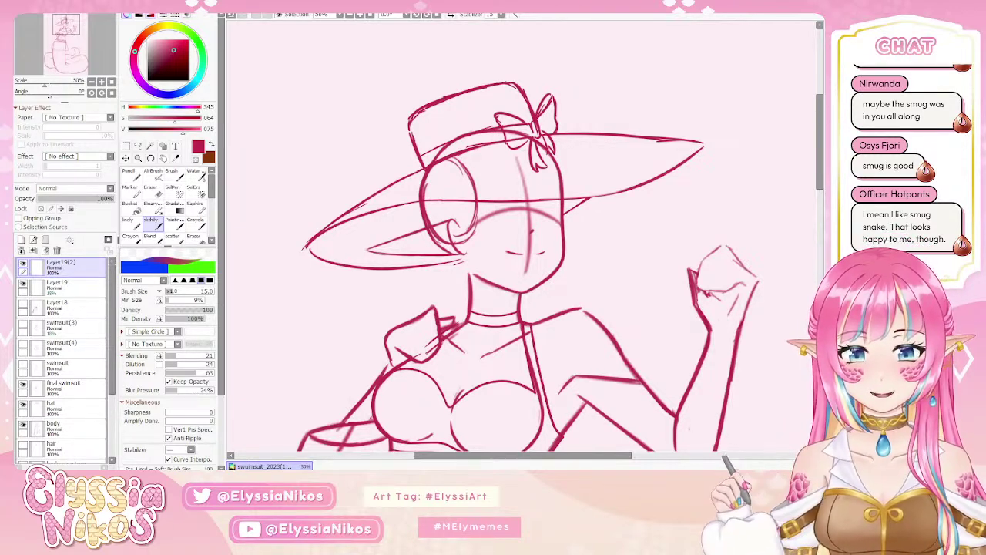
Rename the faded original face layer as face 1 and its duplicate as face 2, hiding face 1.
drag(556, 209, 553, 196)
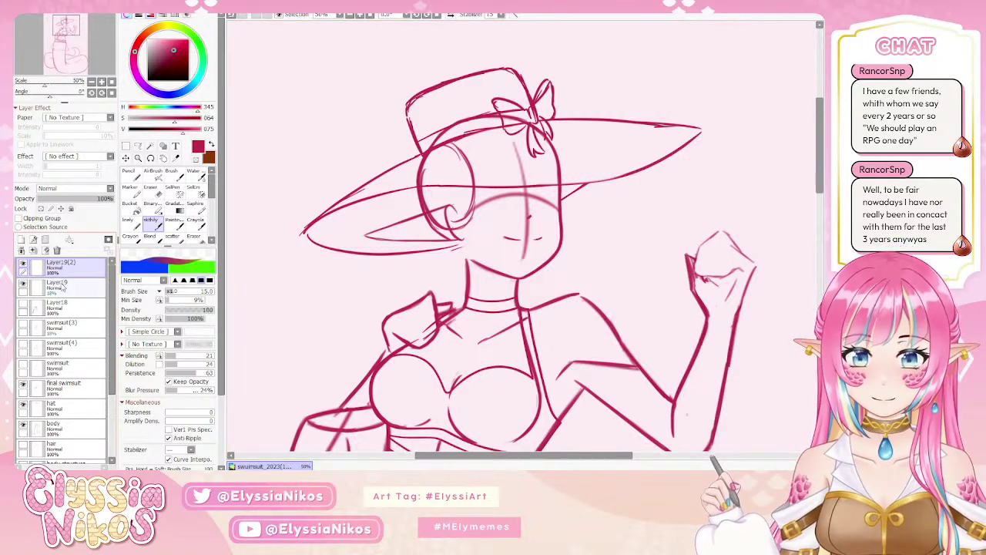
click(73, 286)
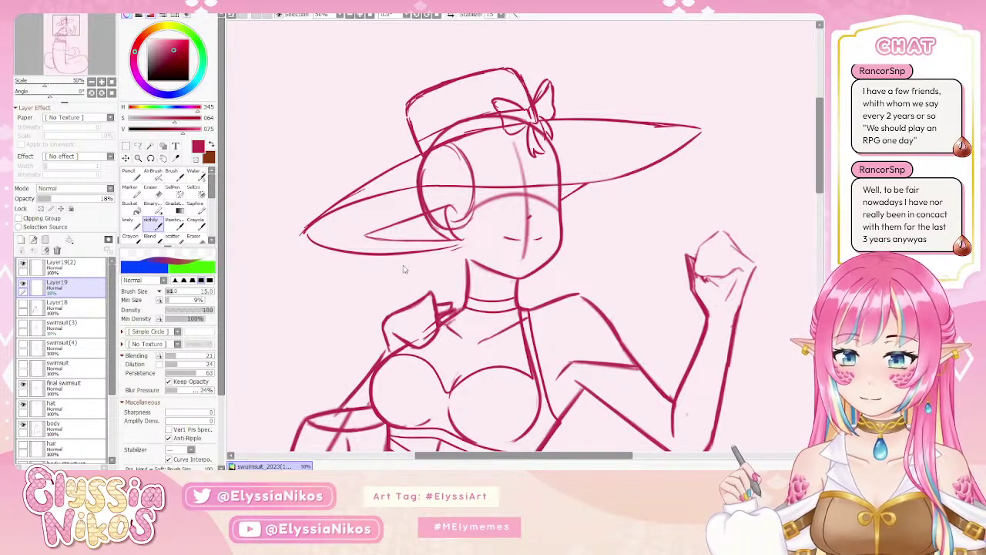
key(Return)
click(76, 267)
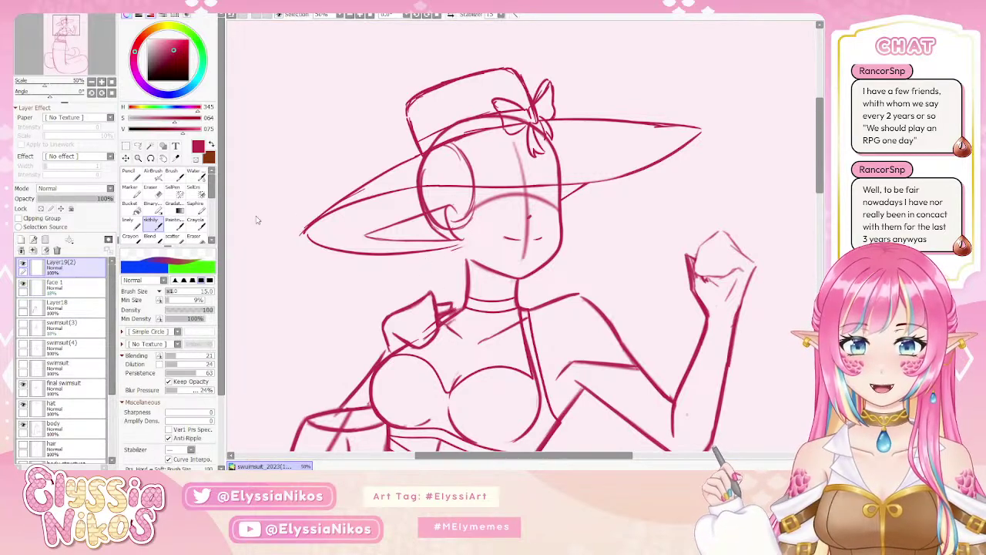
text(face 2)
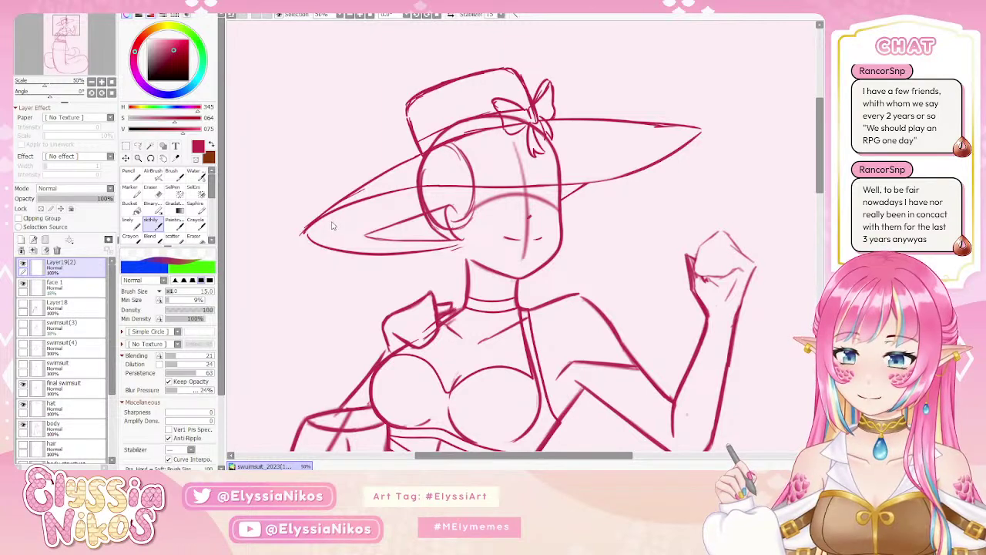
click(431, 252)
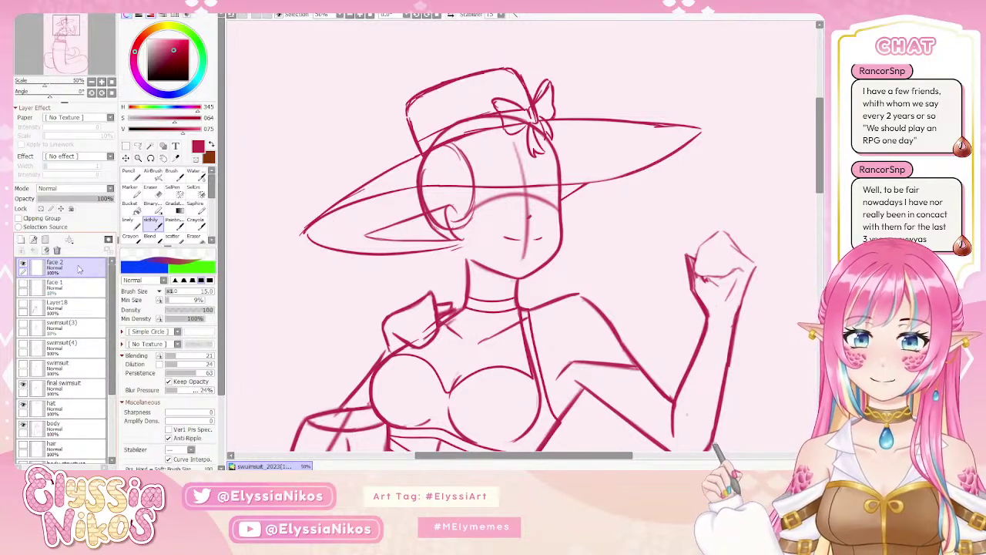
Lower the body layer's opacity to 43% and make face 2 the active layer.
drag(534, 208, 531, 202)
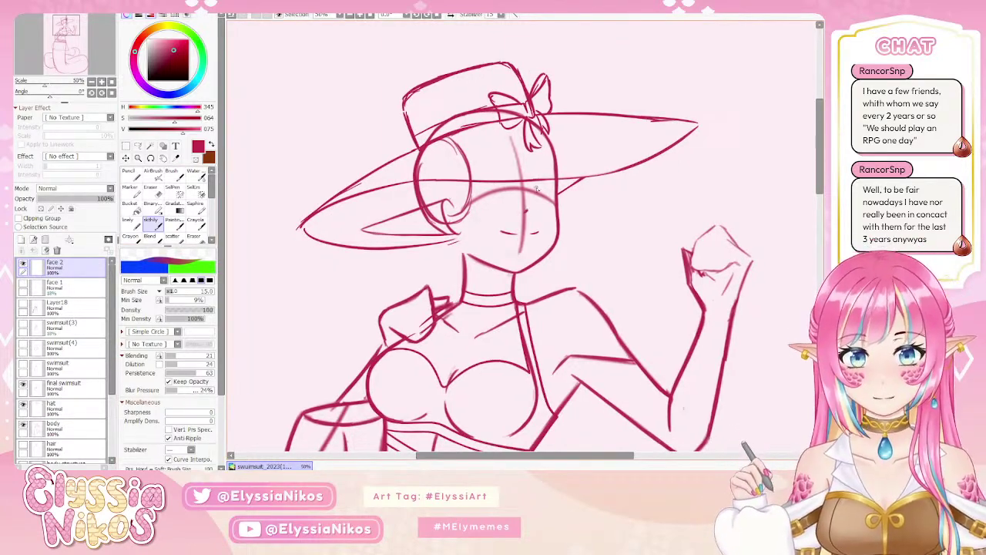
scroll(118, 375, down, 3)
scroll(117, 375, down, 2)
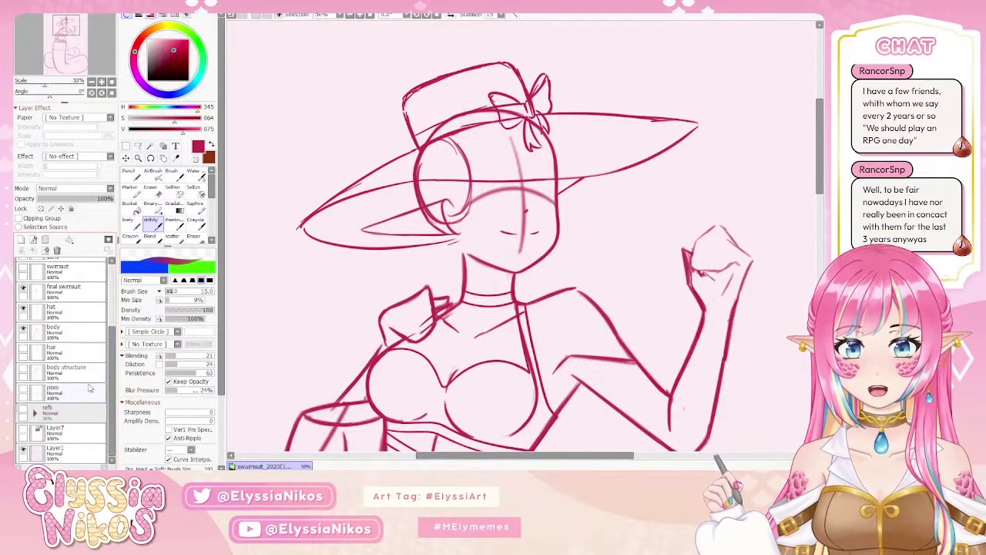
click(73, 332)
click(77, 199)
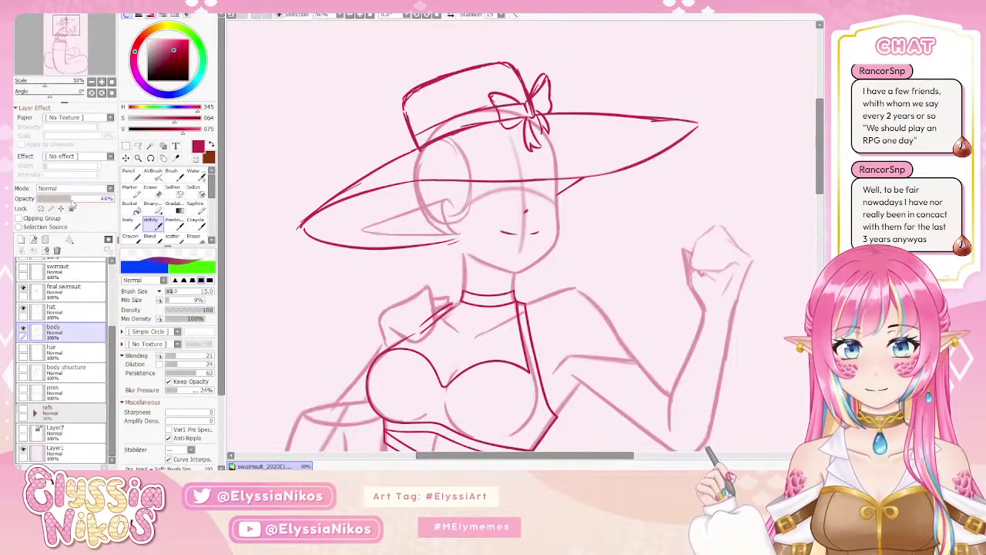
drag(112, 370, 108, 240)
click(77, 265)
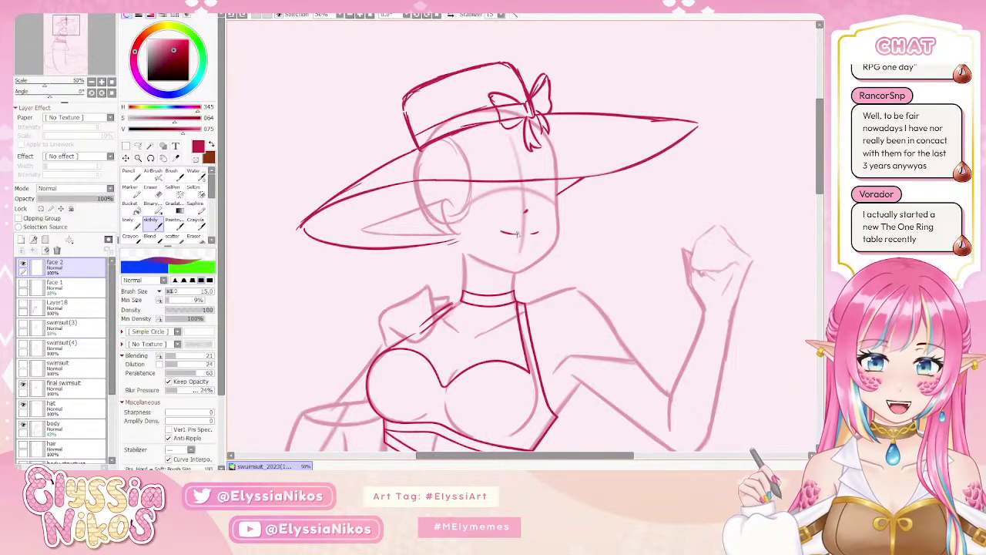
Hide the hat layer and sketch a small arched eye line near the far edge of the face, undoing rejected strokes.
click(23, 406)
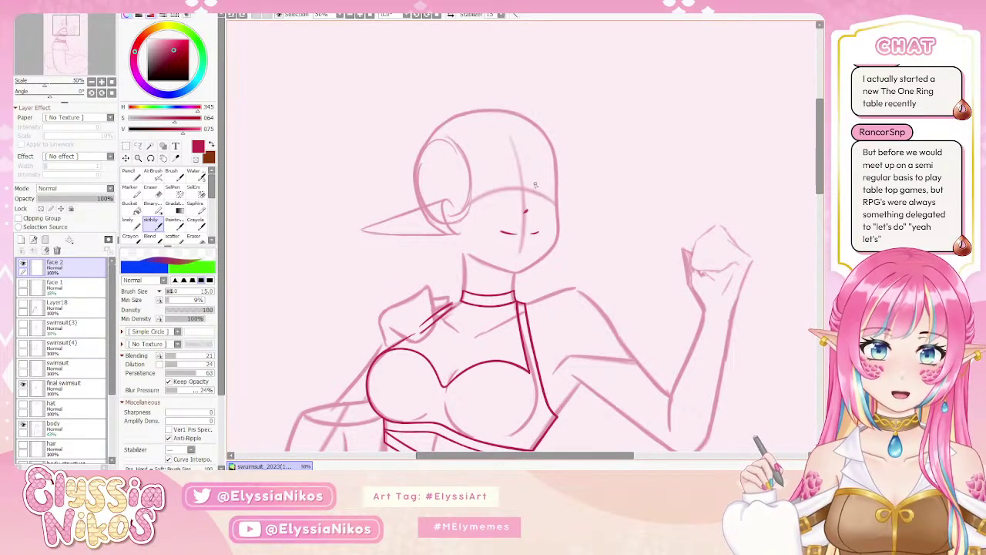
mouse_move(538, 182)
mouse_down()
mouse_move(549, 178)
mouse_move(552, 190)
mouse_up()
key(ctrl+z)
key(ctrl+z)
key(ctrl+z)
key(ctrl+z)
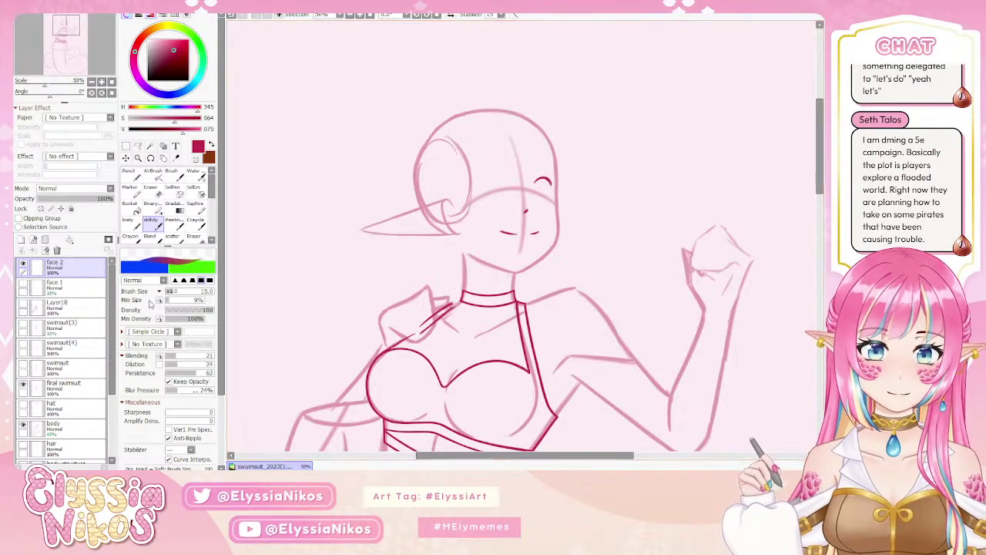
Sketch a light curved guide line around the top of the head on the body layer.
drag(112, 351, 112, 413)
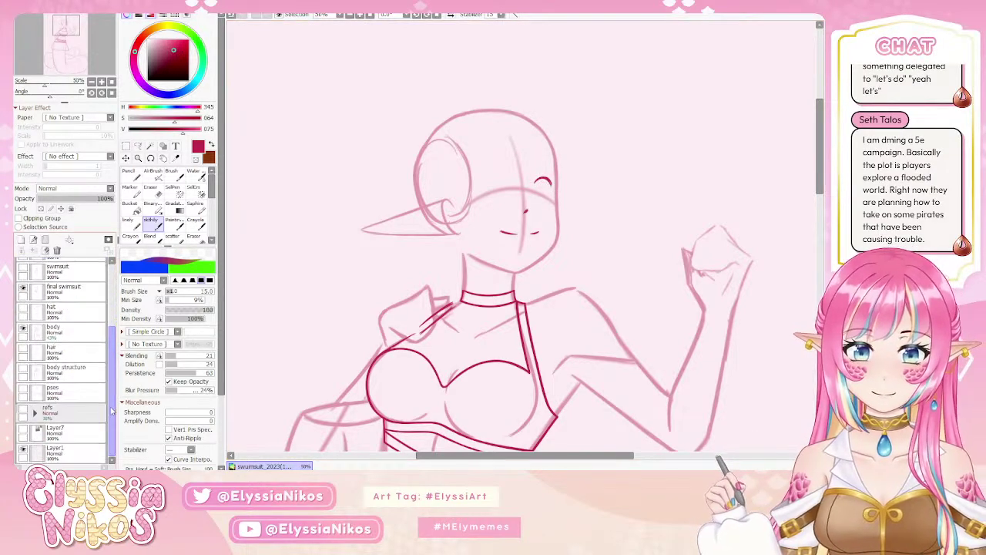
click(82, 331)
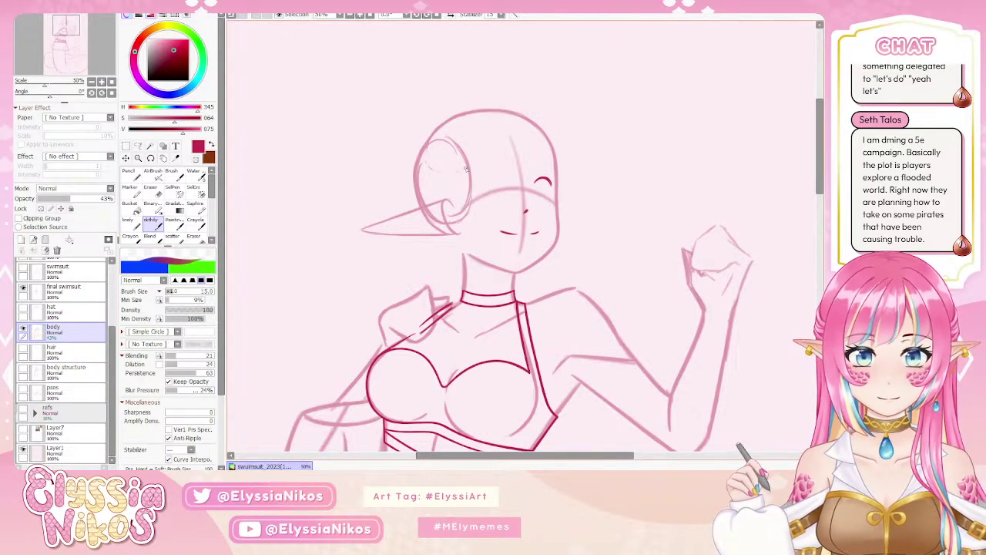
mouse_move(503, 112)
mouse_down()
mouse_move(521, 119)
mouse_move(509, 138)
mouse_move(467, 165)
mouse_up()
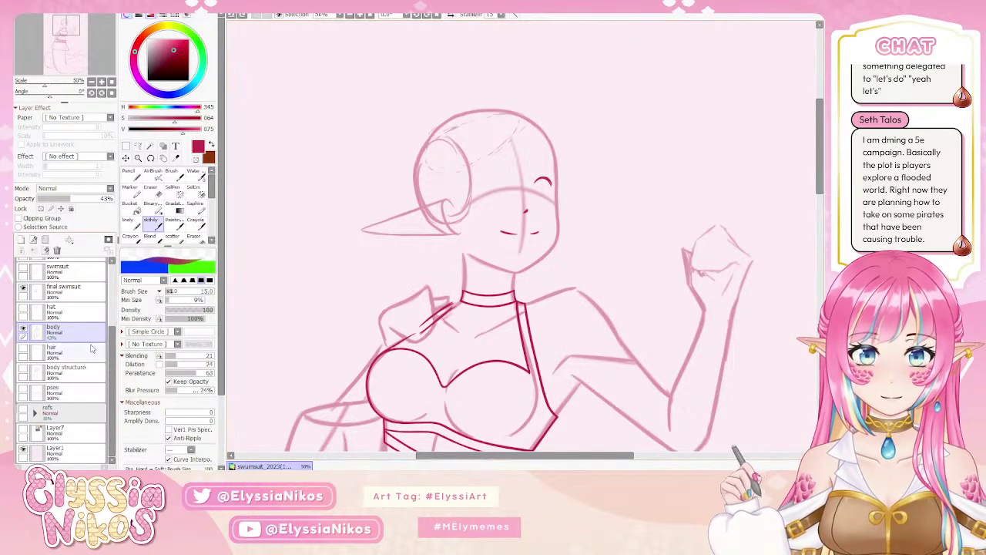
Add a new layer above the hidden hat layer and draw the hat's curved base line across the head, undoing rejected strokes.
click(91, 310)
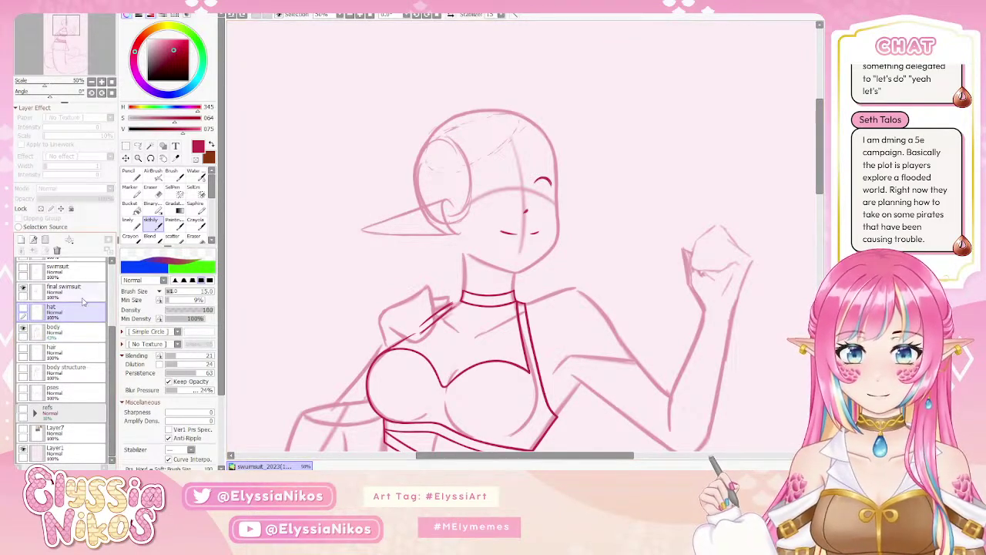
click(29, 237)
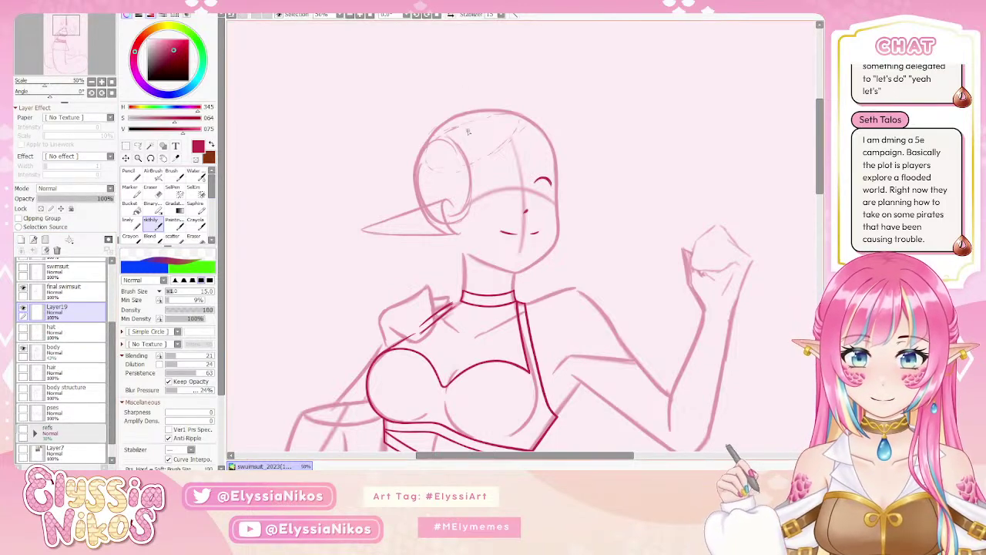
drag(515, 118, 459, 130)
key(ctrl+z)
drag(517, 113, 458, 127)
key(ctrl+z)
drag(517, 112, 433, 137)
key(ctrl+z)
key(ctrl+z)
mouse_move(510, 112)
mouse_down()
mouse_move(430, 143)
mouse_move(420, 150)
mouse_move(477, 119)
mouse_move(416, 163)
mouse_move(467, 122)
mouse_move(539, 106)
mouse_move(453, 126)
mouse_move(484, 117)
mouse_up()
key(ctrl+z)
key(ctrl+z)
key(ctrl+z)
key(ctrl+z)
drag(419, 151, 455, 126)
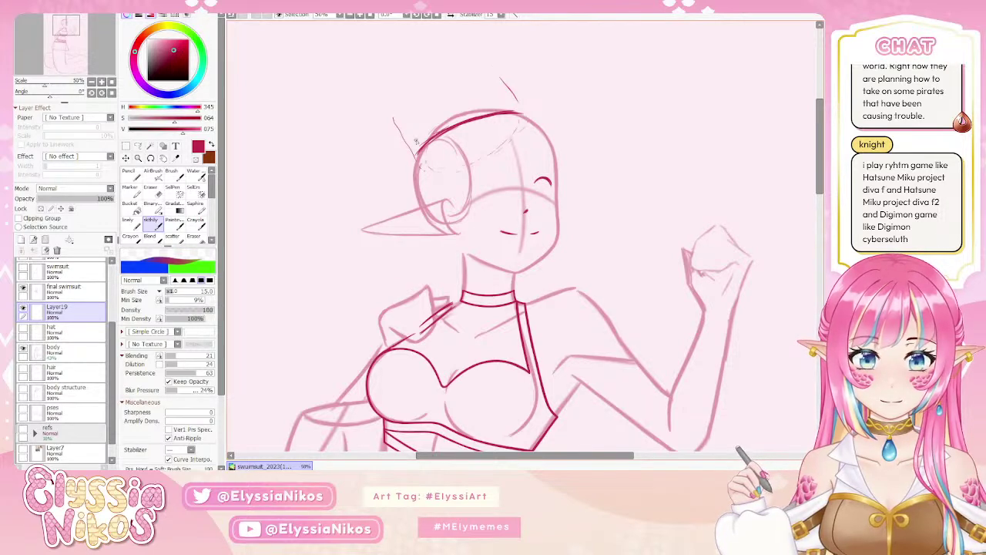
mouse_move(421, 169)
mouse_down()
mouse_move(488, 153)
mouse_move(522, 125)
mouse_move(455, 131)
mouse_up()
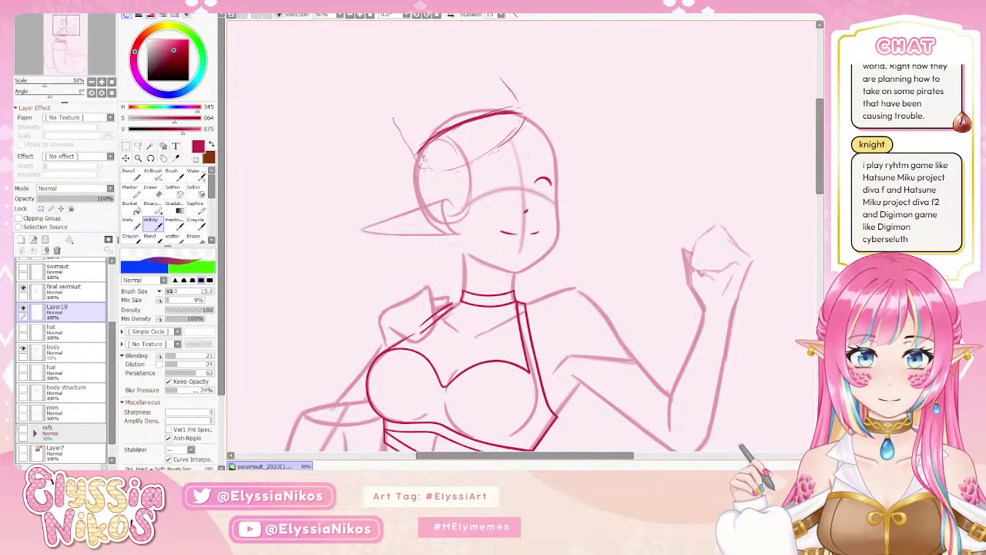
mouse_move(421, 163)
mouse_down()
mouse_move(451, 127)
mouse_move(509, 105)
mouse_move(494, 110)
mouse_move(525, 110)
mouse_up()
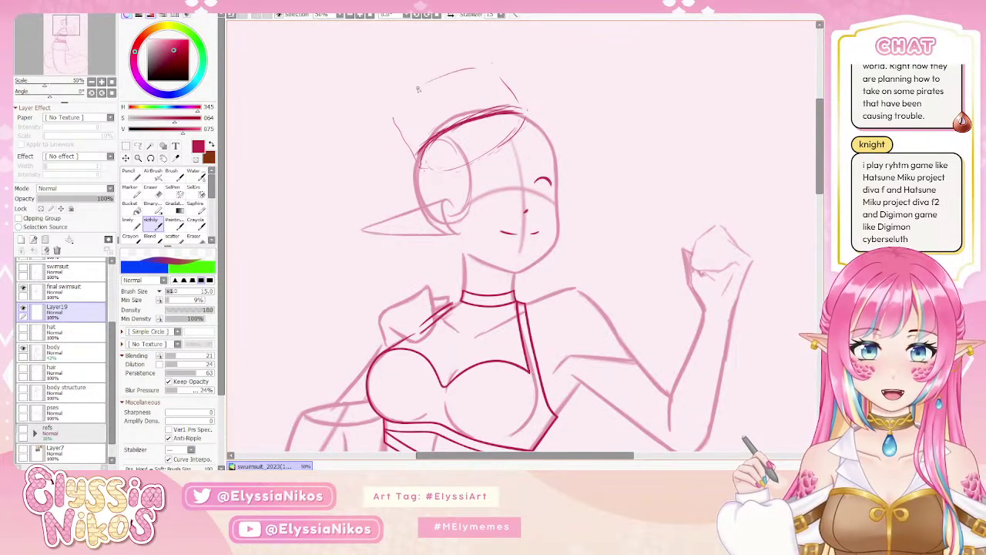
mouse_move(475, 68)
mouse_down()
mouse_move(396, 114)
mouse_move(477, 70)
mouse_up()
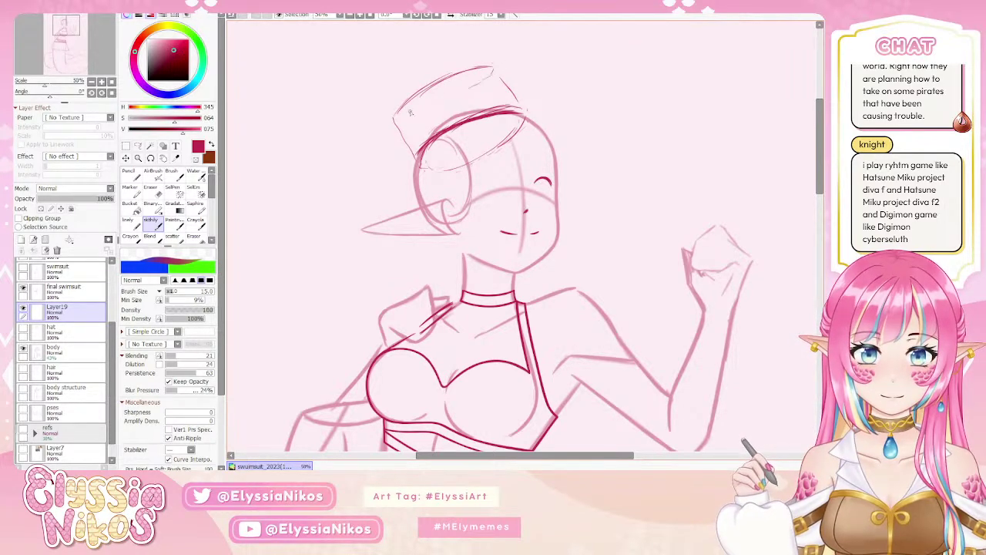
drag(395, 119, 478, 88)
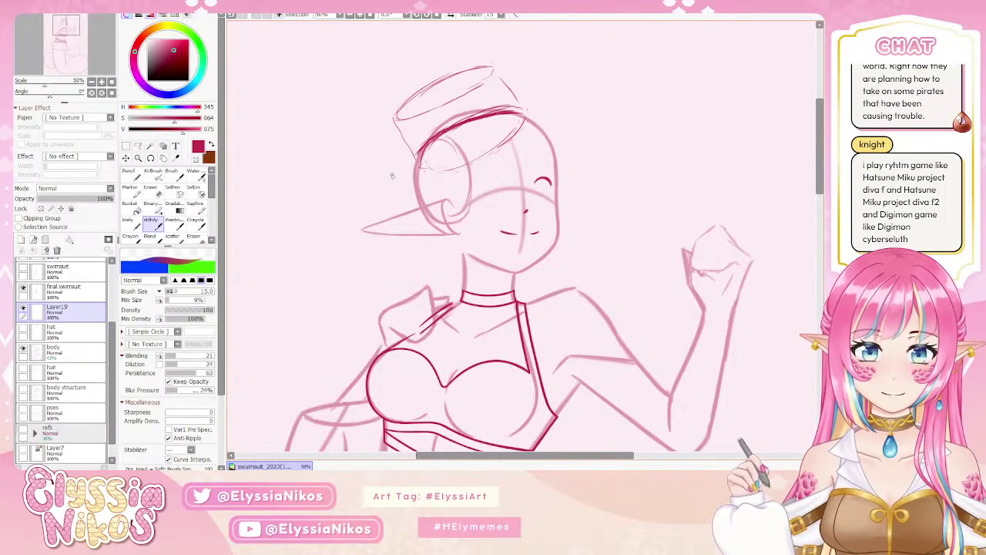
key(ctrl+z)
key(ctrl+z)
key(ctrl+z)
key(ctrl+z)
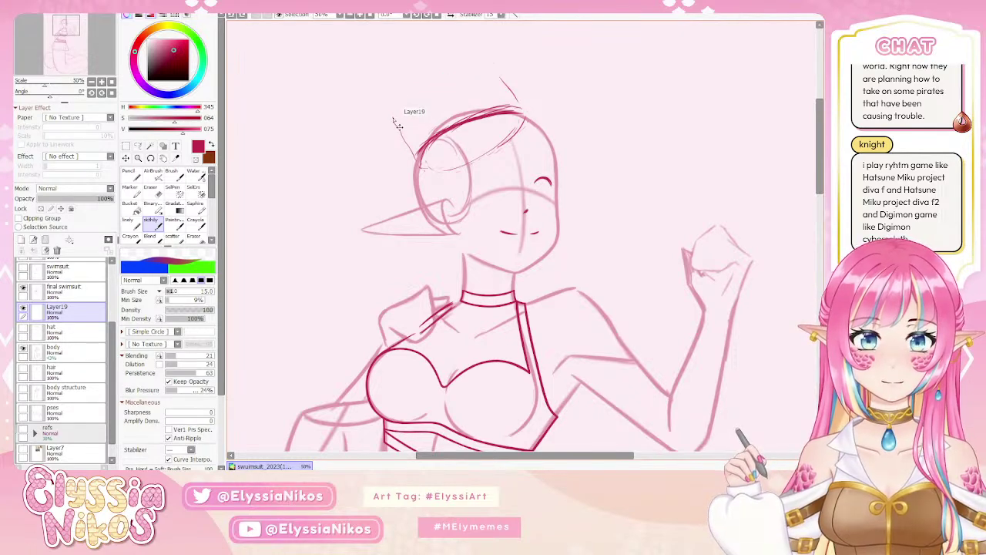
key(ctrl+z)
key(ctrl+z)
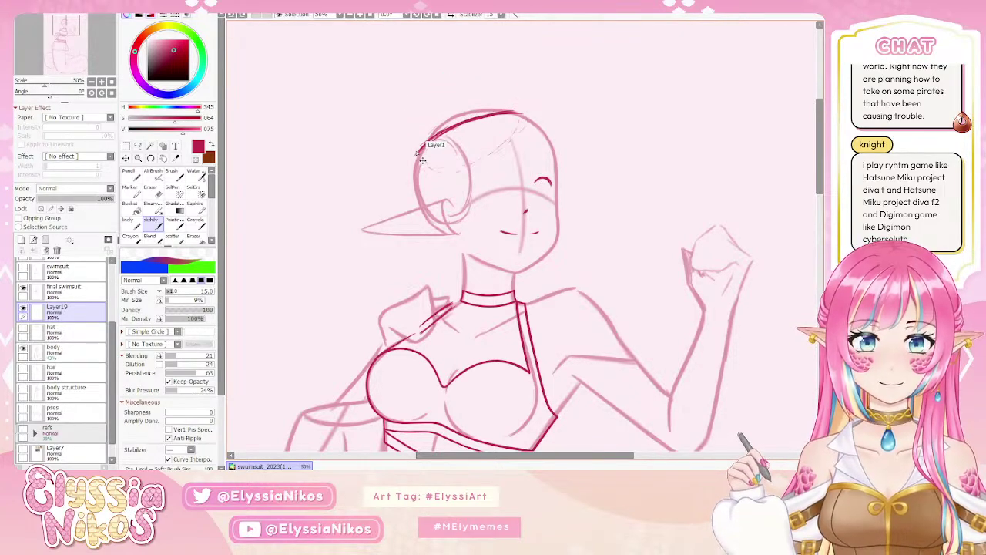
key(ctrl+z)
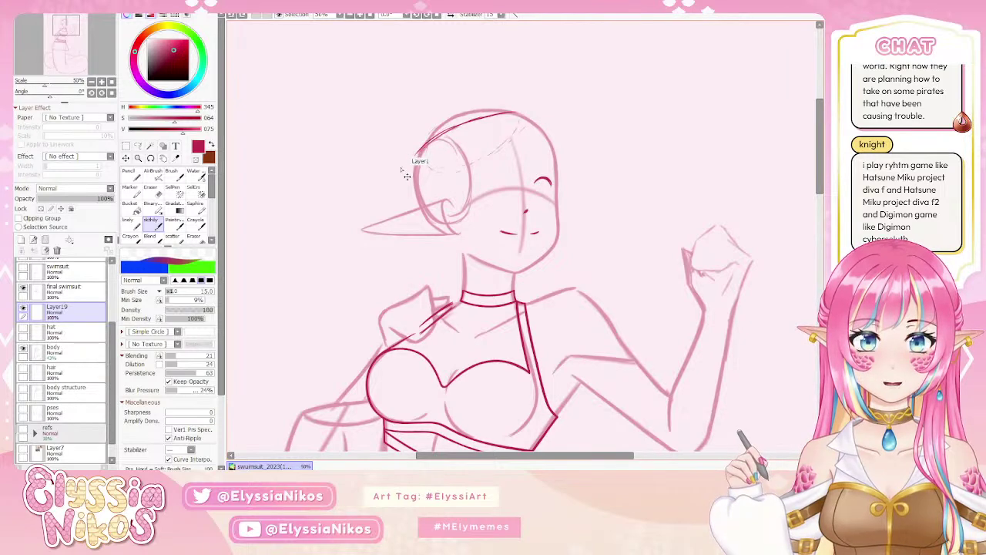
key(ctrl+z)
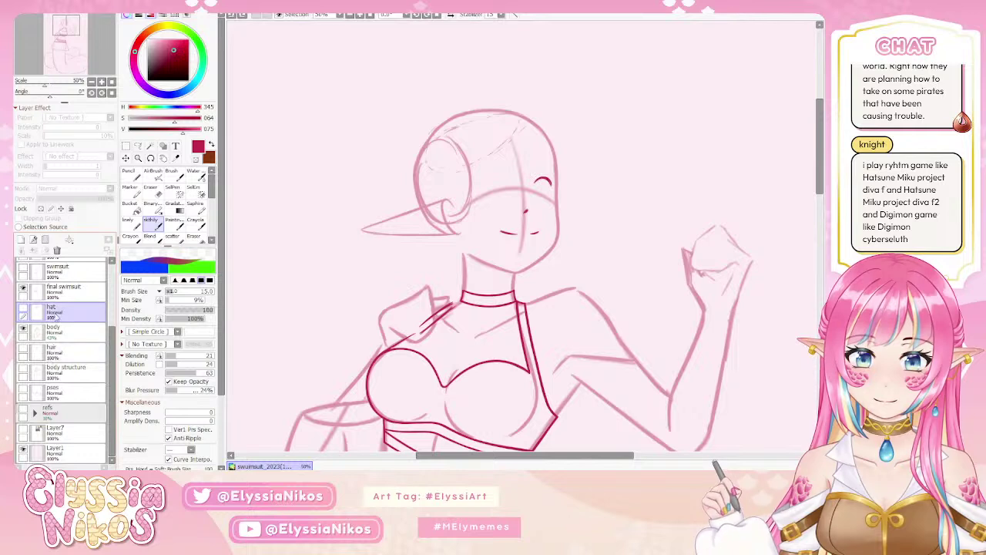
Add a new layer above the hidden hat layer and draw a tilted ellipse across the head for the hat's base, undoing rejected strokes.
click(33, 239)
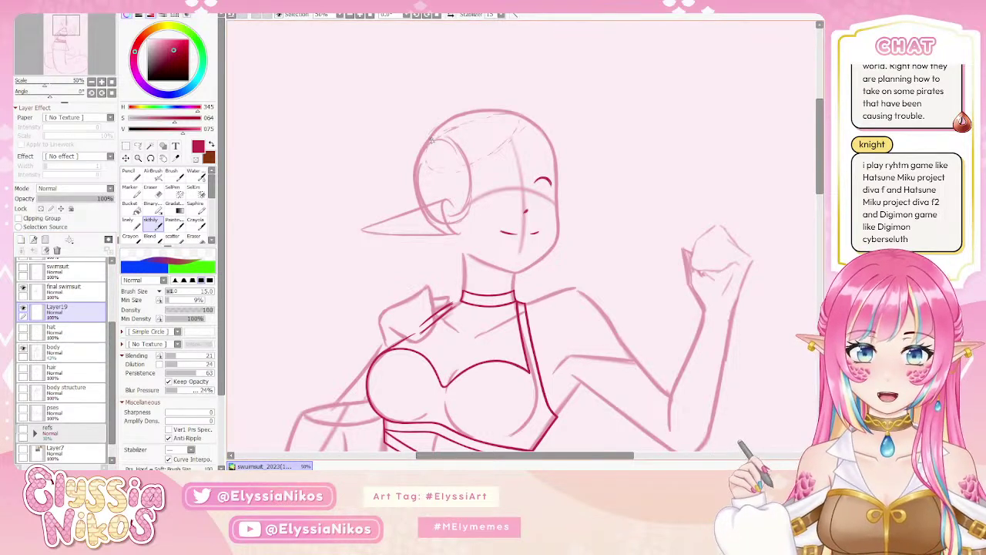
mouse_move(483, 109)
mouse_down()
mouse_move(431, 162)
mouse_move(493, 117)
mouse_move(467, 154)
mouse_up()
key(ctrl+z)
key(ctrl+z)
mouse_move(485, 107)
mouse_down()
mouse_move(444, 157)
mouse_move(494, 114)
mouse_move(467, 127)
mouse_move(456, 160)
mouse_move(457, 121)
mouse_move(439, 165)
mouse_move(494, 114)
mouse_up()
key(ctrl+z)
key(ctrl+z)
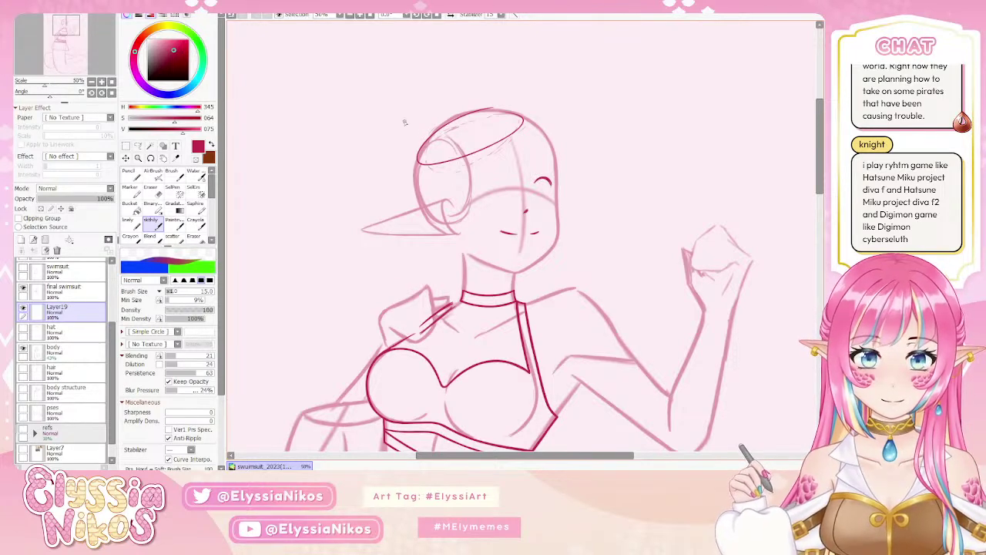
key(ctrl+z)
mouse_move(468, 112)
mouse_down()
mouse_move(443, 123)
mouse_move(516, 106)
mouse_move(446, 140)
mouse_move(485, 124)
mouse_up()
key(ctrl+z)
key(ctrl+z)
drag(422, 153, 516, 109)
key(ctrl+z)
mouse_move(476, 140)
mouse_down()
mouse_move(472, 119)
mouse_move(422, 150)
mouse_move(498, 123)
mouse_move(413, 145)
mouse_move(499, 115)
mouse_move(413, 162)
mouse_move(499, 127)
mouse_move(401, 163)
mouse_move(506, 116)
mouse_move(456, 160)
mouse_up()
key(ctrl+z)
key(ctrl+z)
key(ctrl+z)
key(ctrl+z)
key(ctrl+z)
key(ctrl+z)
drag(499, 111, 501, 114)
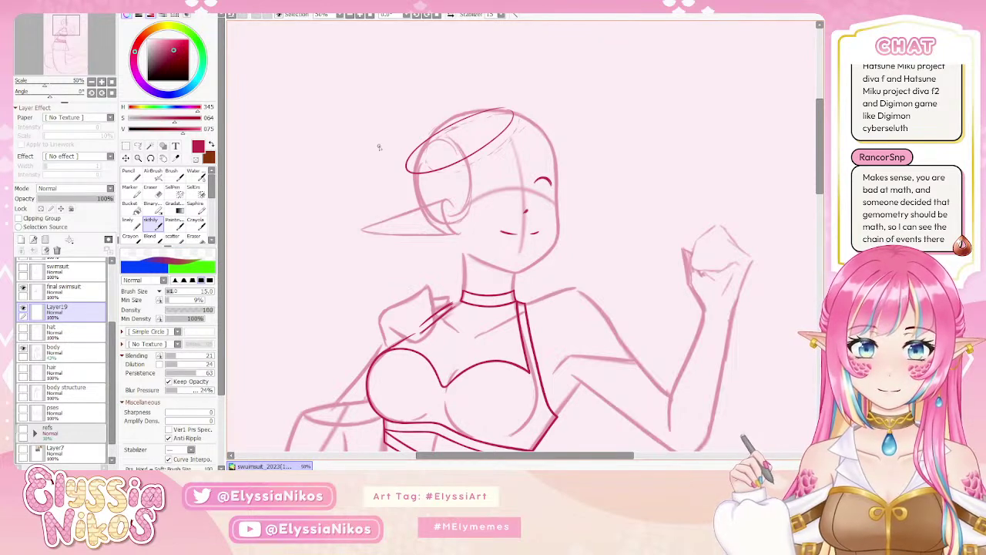
Sketch the hat crown's two side lines rising from both ends of the base ellipse.
key(ctrl+z)
drag(404, 170, 383, 114)
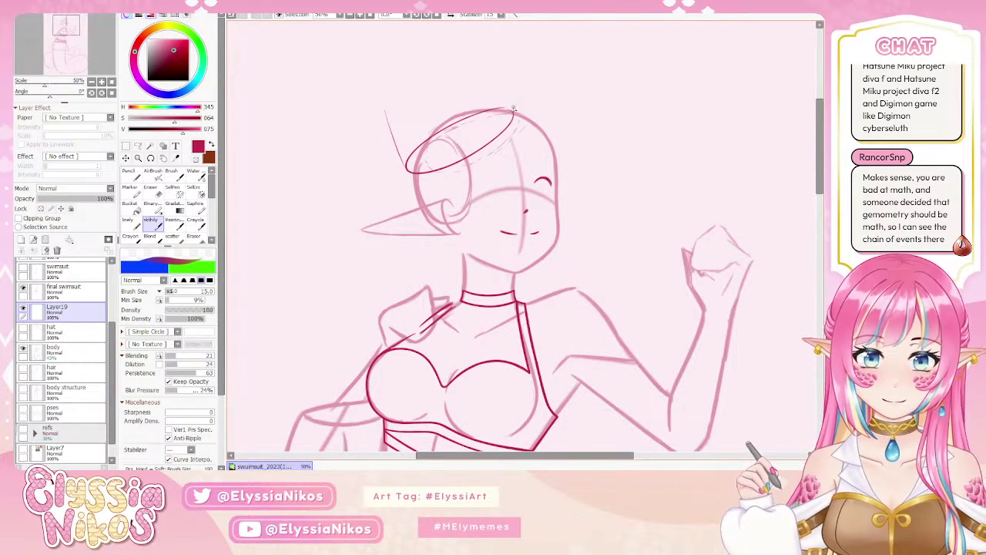
drag(505, 107, 489, 71)
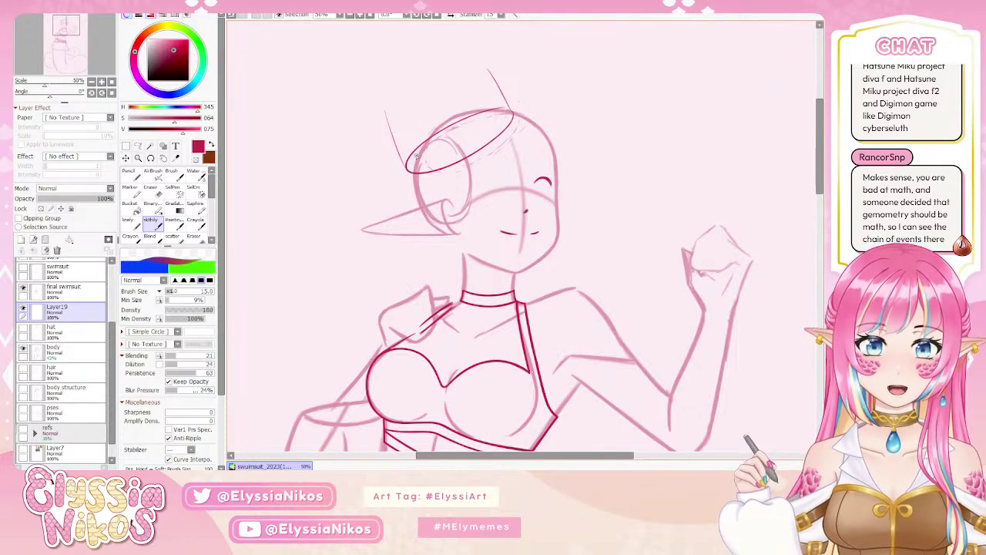
drag(421, 102, 439, 145)
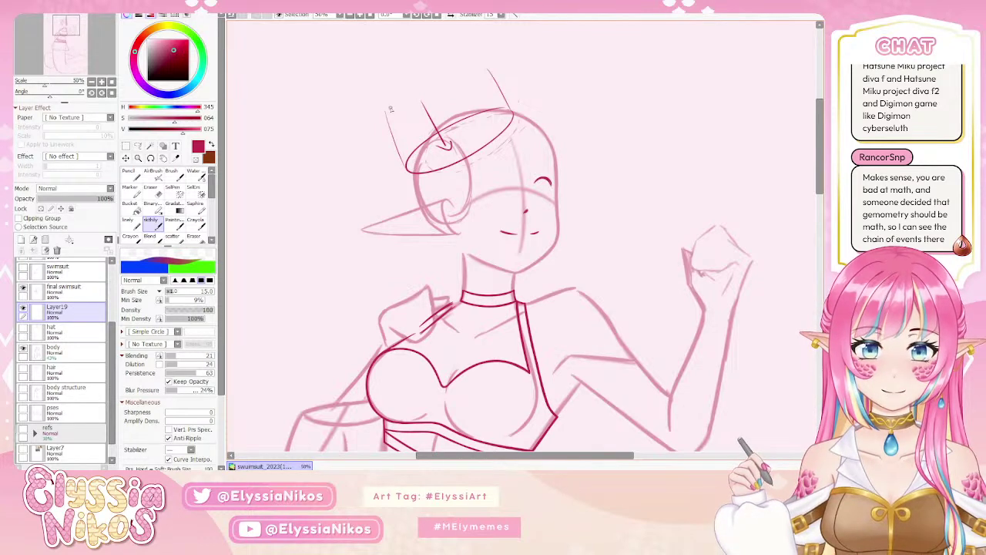
mouse_move(415, 154)
mouse_down()
mouse_move(435, 167)
mouse_move(490, 135)
mouse_up()
mouse_move(486, 80)
mouse_down()
mouse_move(394, 121)
mouse_move(404, 128)
mouse_move(394, 117)
mouse_move(466, 69)
mouse_up()
key(ctrl+z)
key(ctrl+z)
key(ctrl+z)
key(ctrl+z)
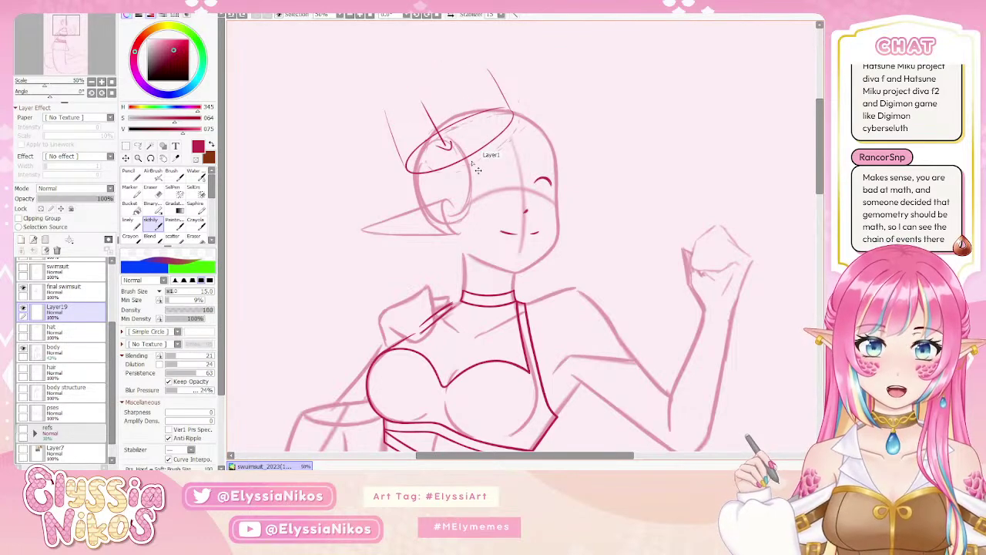
key(ctrl+z)
mouse_move(455, 138)
mouse_down()
mouse_move(420, 151)
mouse_move(510, 115)
mouse_move(509, 103)
mouse_move(500, 90)
mouse_move(435, 101)
mouse_move(399, 89)
mouse_move(383, 108)
mouse_up()
key(ctrl+z)
key(ctrl+z)
key(ctrl+z)
key(ctrl+z)
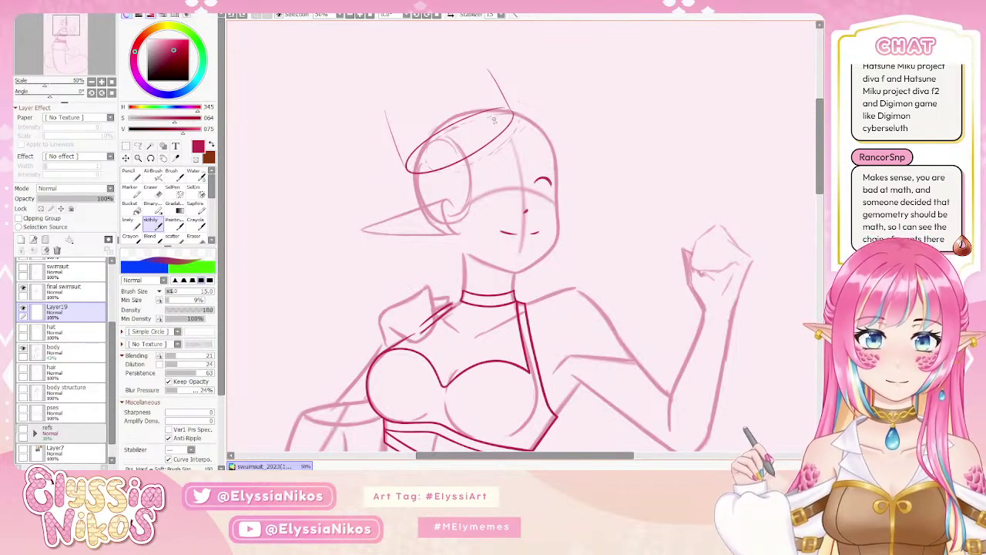
Reinforce the upper edge of the hat's base ellipse and close the crown with a curved top line, undoing rejected strokes.
drag(408, 168, 487, 119)
key(ctrl+z)
drag(408, 162, 510, 108)
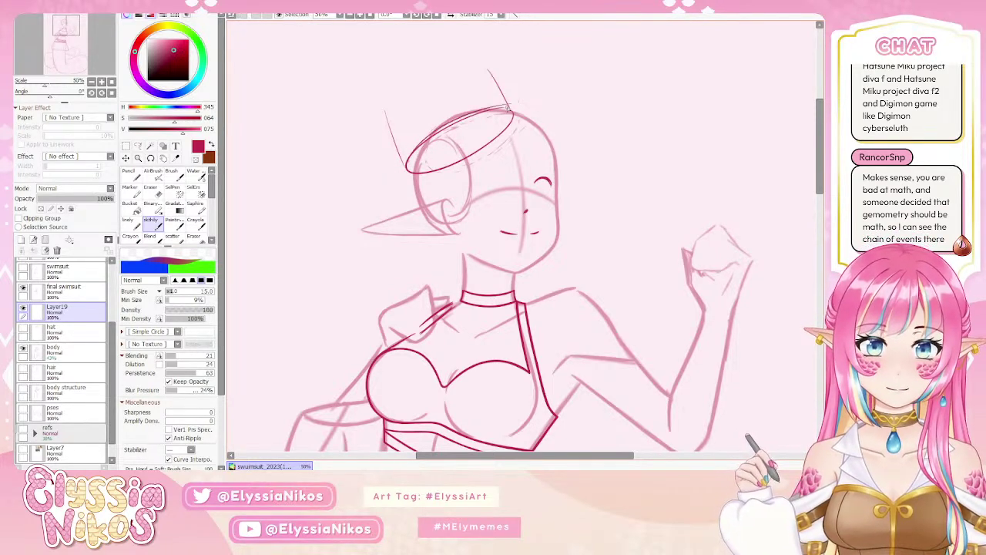
drag(448, 72, 389, 100)
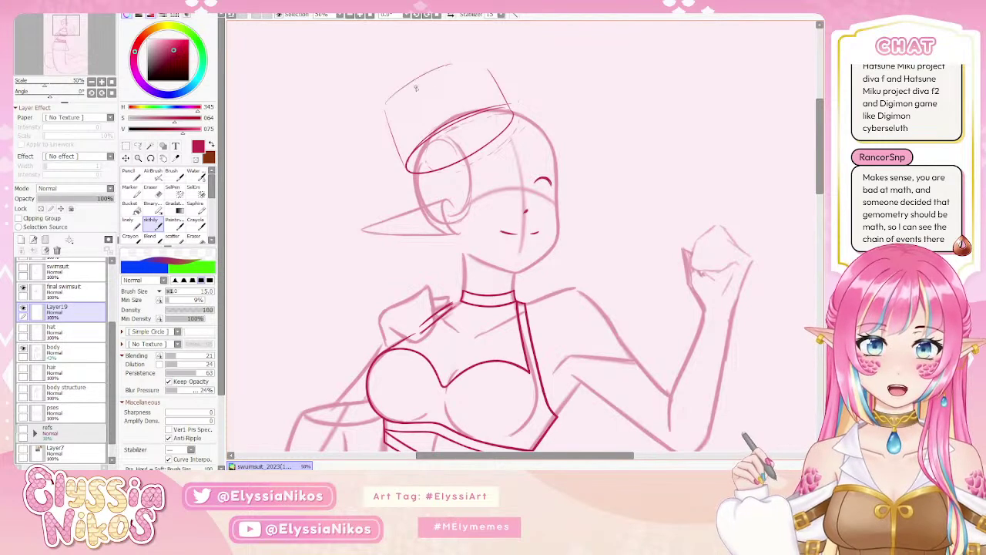
key(ctrl+z)
mouse_move(446, 60)
mouse_down()
mouse_move(388, 95)
mouse_move(489, 80)
mouse_move(483, 66)
mouse_up()
key(ctrl+z)
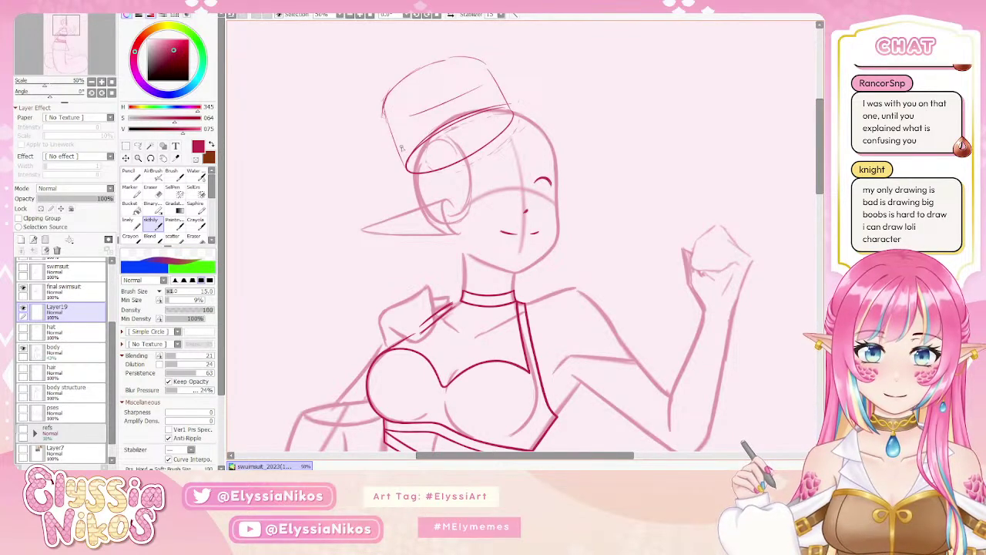
Sketch curved hat band lines just above the crown's base and erase the lower edge of the base ellipse.
mouse_move(415, 124)
mouse_down()
mouse_move(507, 92)
mouse_move(451, 101)
mouse_move(419, 120)
mouse_up()
key(ctrl+z)
key(ctrl+z)
drag(483, 93, 393, 144)
key(ctrl+z)
drag(453, 108, 398, 151)
key(e)
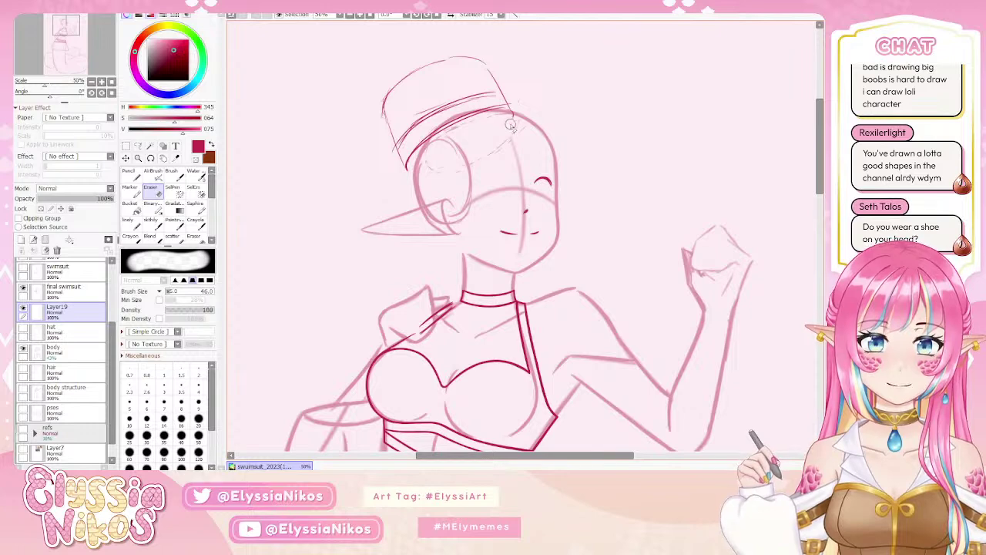
click(150, 222)
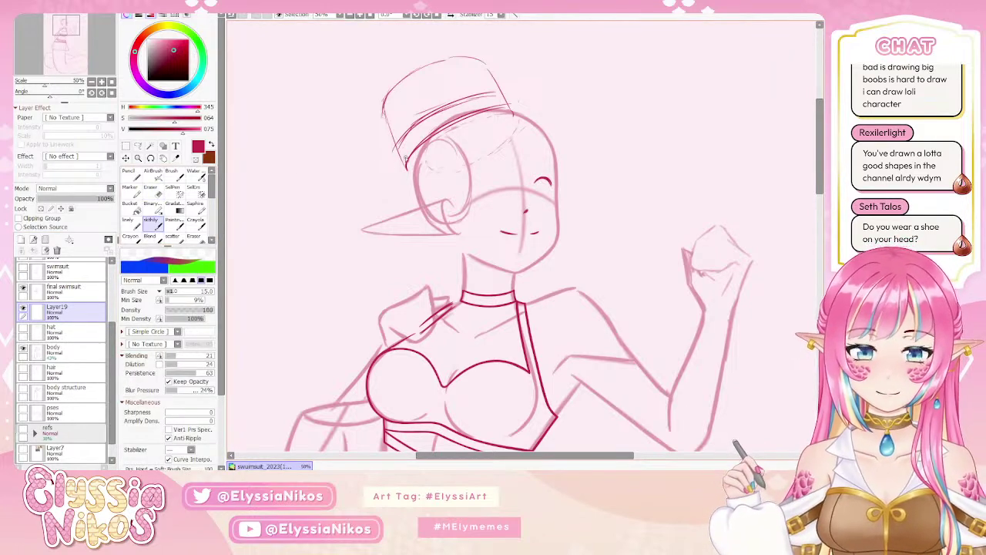
Sketch the back of the brim sweeping down from the crown past the ear to a pointed tip, with a short lower edge.
drag(413, 160, 322, 239)
key(ctrl+z)
drag(405, 166, 285, 240)
key(ctrl+z)
mouse_move(404, 167)
mouse_down()
mouse_move(280, 274)
mouse_move(422, 282)
mouse_up()
key(ctrl+z)
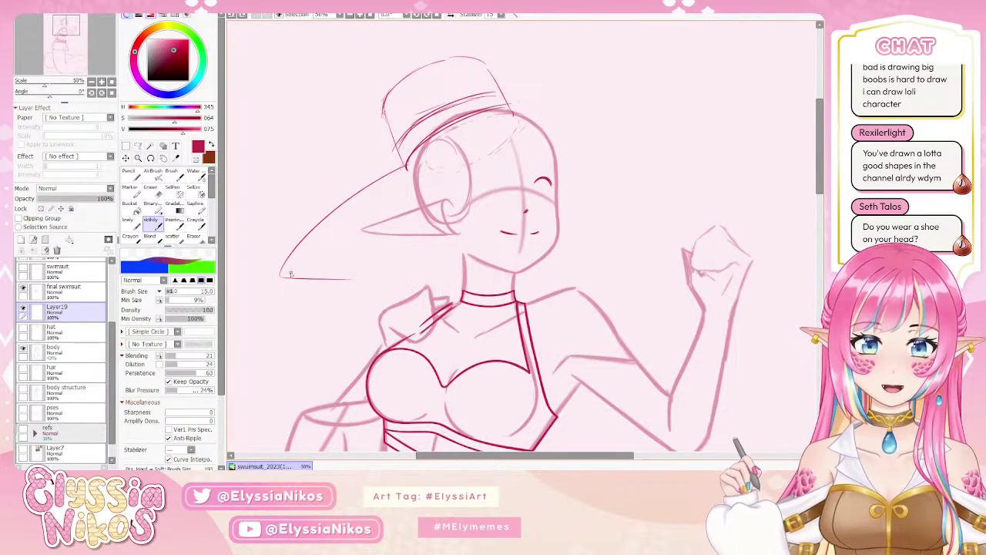
mouse_move(280, 275)
mouse_down()
mouse_move(325, 282)
mouse_move(451, 281)
mouse_up()
key(ctrl+z)
drag(282, 273, 367, 262)
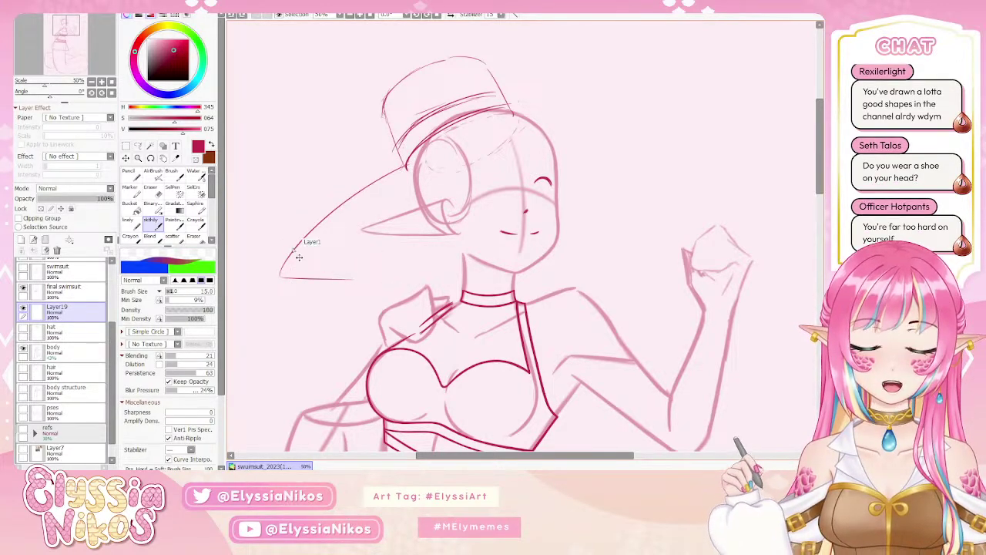
key(ctrl+z)
drag(281, 275, 354, 279)
Sketch the brim's upper edge from the crown's front out beyond the face, undoing rejected strokes.
mouse_move(369, 243)
mouse_down()
mouse_move(393, 249)
mouse_move(442, 200)
mouse_move(405, 243)
mouse_move(477, 152)
mouse_move(460, 176)
mouse_move(523, 124)
mouse_move(512, 125)
mouse_move(656, 120)
mouse_up()
key(ctrl+z)
key(ctrl+z)
drag(515, 108, 676, 146)
key(ctrl+z)
drag(514, 111, 668, 125)
drag(505, 116, 668, 116)
key(ctrl+z)
drag(518, 115, 664, 113)
key(ctrl+z)
key(ctrl+z)
Draw the brim's near edge diagonally across the head and curve its far edge from the front tip back toward the jaw.
mouse_move(526, 123)
mouse_down()
mouse_move(623, 116)
mouse_move(506, 143)
mouse_up()
drag(575, 119, 455, 176)
drag(528, 131, 452, 190)
drag(501, 143, 431, 209)
mouse_move(669, 133)
mouse_down()
mouse_move(619, 209)
mouse_move(547, 243)
mouse_up()
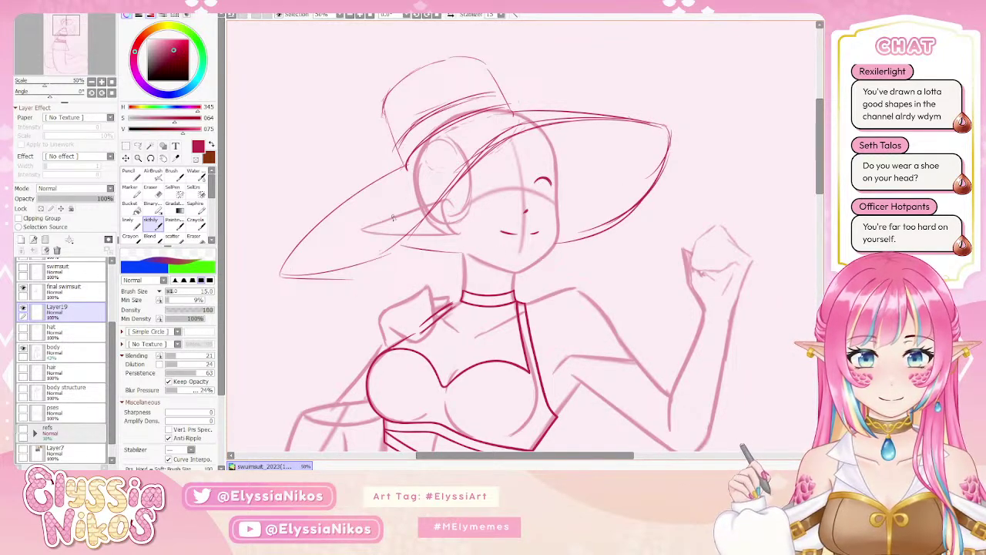
Redraw the back of the brim with a fuller outline around its tip and a stronger lower edge toward the head.
scroll(331, 171, down, 5)
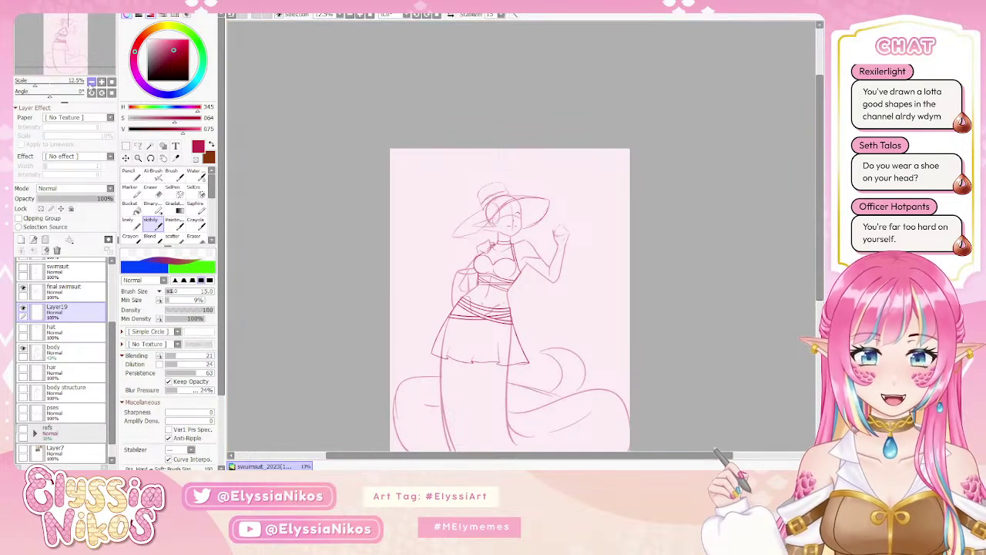
scroll(298, 170, up, 4)
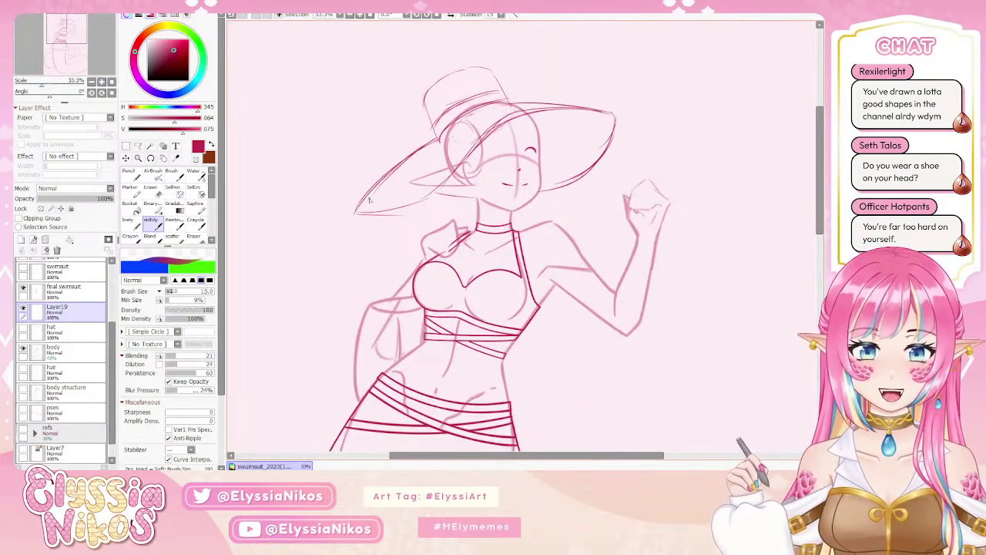
drag(405, 161, 365, 214)
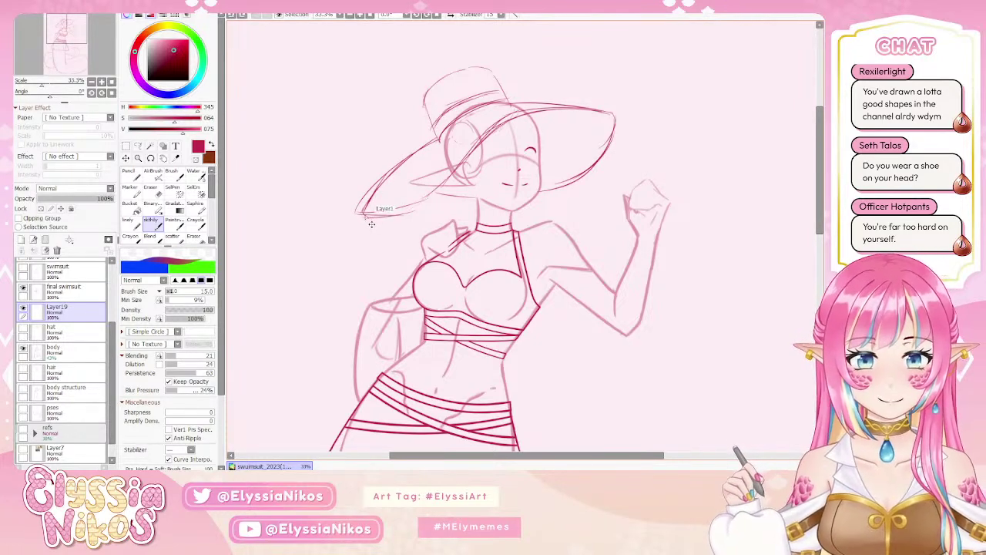
mouse_move(365, 216)
mouse_down()
mouse_move(416, 208)
mouse_move(453, 175)
mouse_up()
mouse_move(396, 214)
mouse_down()
mouse_move(443, 190)
mouse_move(487, 140)
mouse_up()
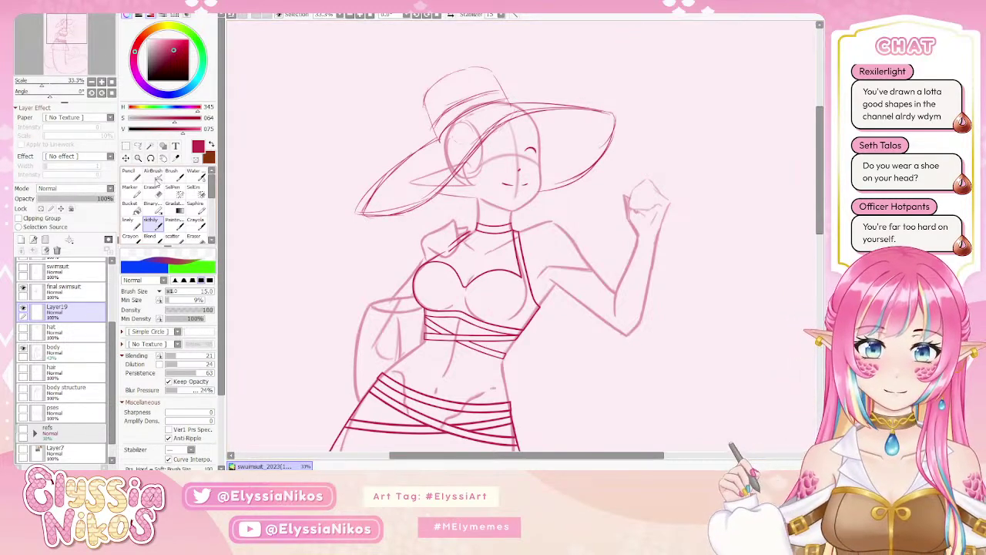
Erase the overlapping strokes outside the brim's back tip and along its near edge.
key(e)
mouse_move(374, 169)
mouse_down()
mouse_move(378, 179)
mouse_move(410, 148)
mouse_up()
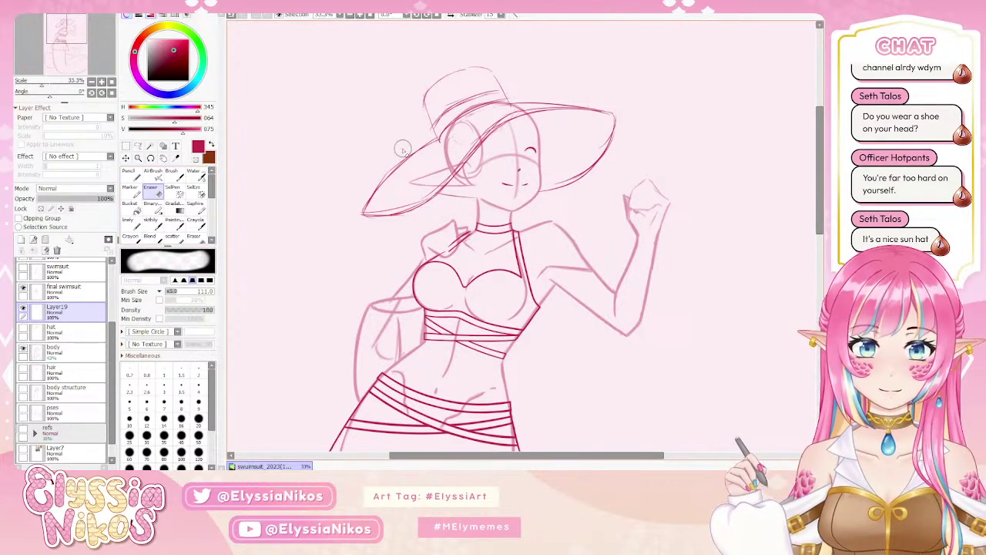
mouse_move(389, 219)
mouse_down()
mouse_move(378, 204)
mouse_move(442, 185)
mouse_move(499, 117)
mouse_up()
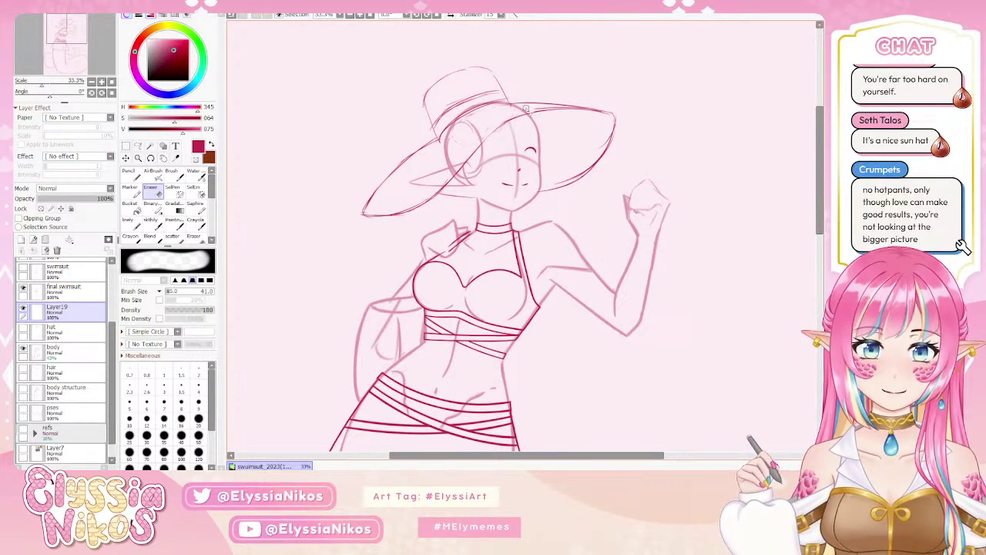
Retrace the brim's back tip, near edge and front outline with darker strokes, undoing rejected ones.
click(151, 221)
drag(362, 215, 391, 217)
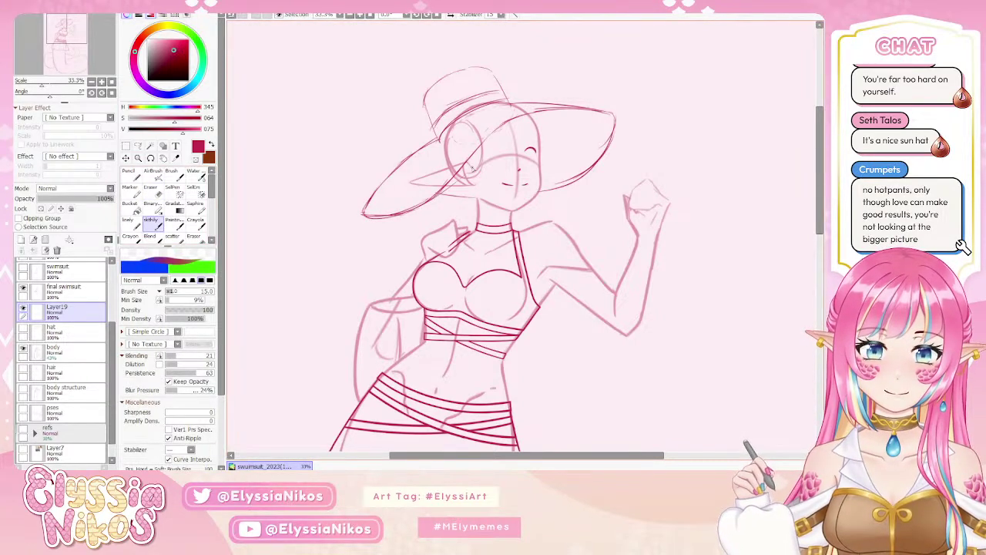
mouse_move(472, 127)
mouse_down()
mouse_move(565, 105)
mouse_move(602, 112)
mouse_up()
mouse_move(512, 101)
mouse_down()
mouse_move(616, 115)
mouse_move(577, 163)
mouse_up()
mouse_move(617, 114)
mouse_down()
mouse_move(570, 177)
mouse_move(578, 166)
mouse_up()
key(ctrl+z)
drag(607, 135, 544, 174)
key(ctrl+z)
drag(619, 113, 556, 171)
key(ctrl+z)
drag(619, 113, 543, 173)
drag(598, 143, 541, 179)
drag(269, 94, 351, 129)
mouse_move(339, 100)
mouse_down()
mouse_move(359, 122)
mouse_move(327, 148)
mouse_up()
mouse_move(586, 65)
mouse_down()
mouse_move(572, 83)
mouse_move(589, 90)
mouse_up()
drag(605, 214, 549, 194)
key(ctrl+z)
key(ctrl+z)
key(ctrl+z)
key(ctrl+z)
key(ctrl+z)
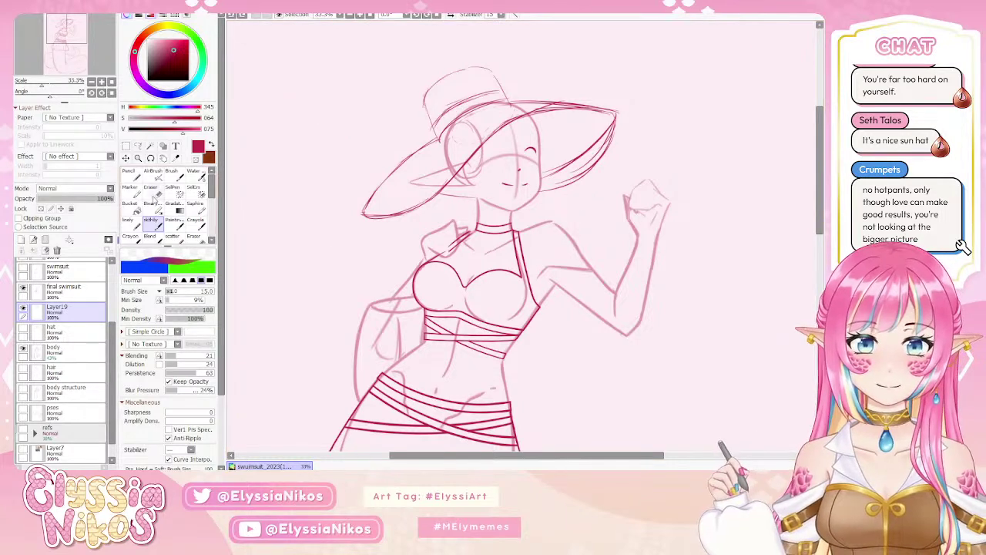
Erase the doubled lines along the front of the brim and return to the sketching brush.
key(e)
drag(561, 116, 551, 112)
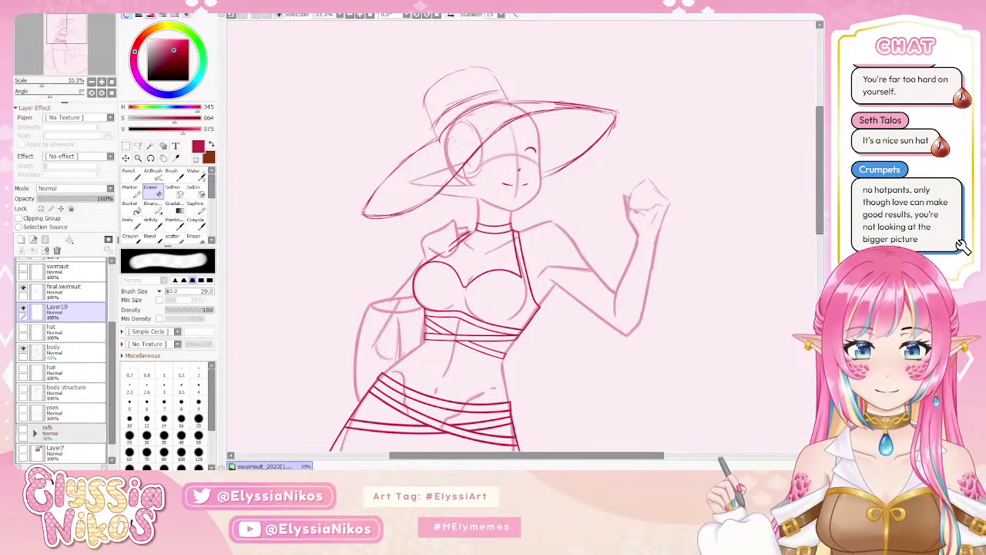
click(152, 222)
Rename the new sun hat layer as hat2 and enlarge the view of the face.
scroll(112, 345, up, 3)
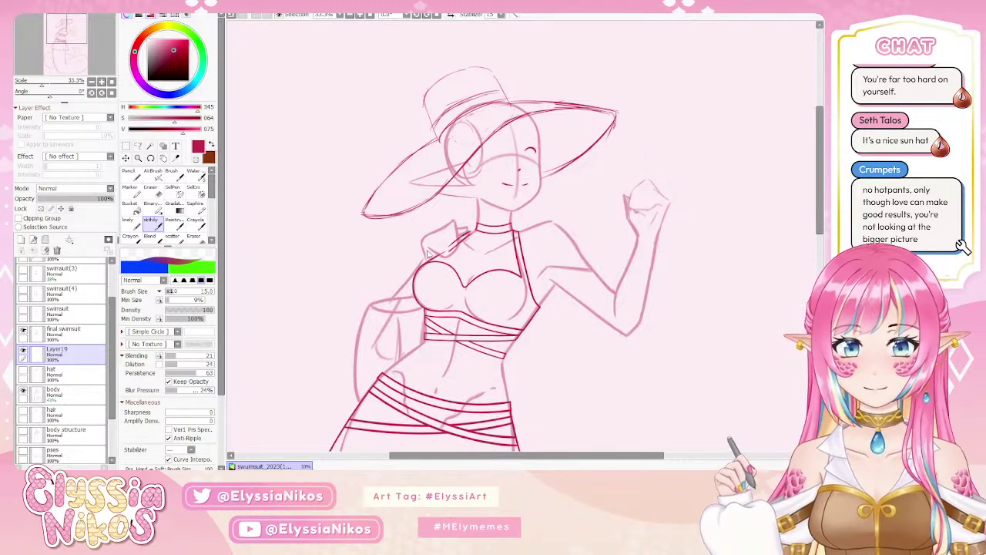
click(101, 82)
click(101, 83)
click(101, 82)
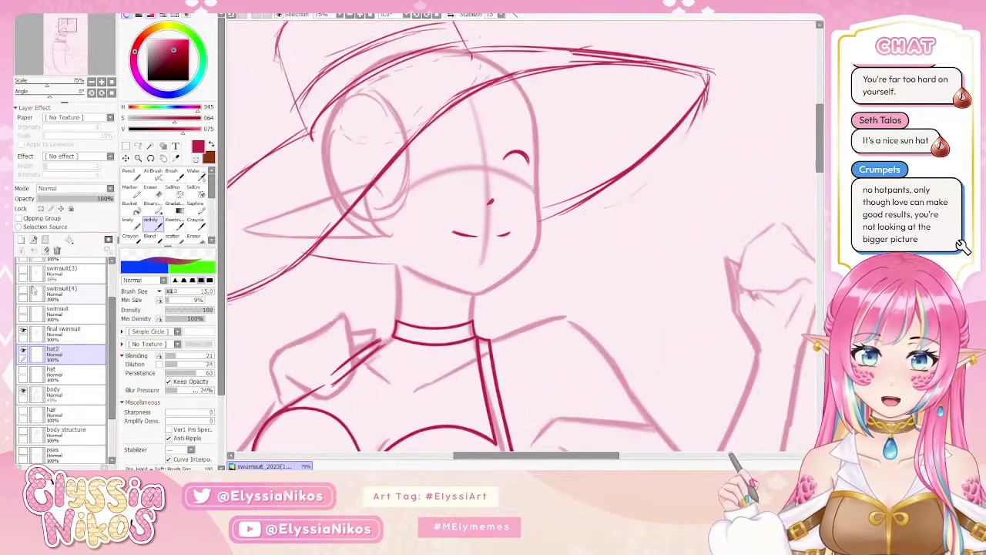
Activate the face 2 layer and rework the mouth lines with the sketching brush, reducing the brush size to 8.
scroll(104, 237, up, 3)
click(74, 266)
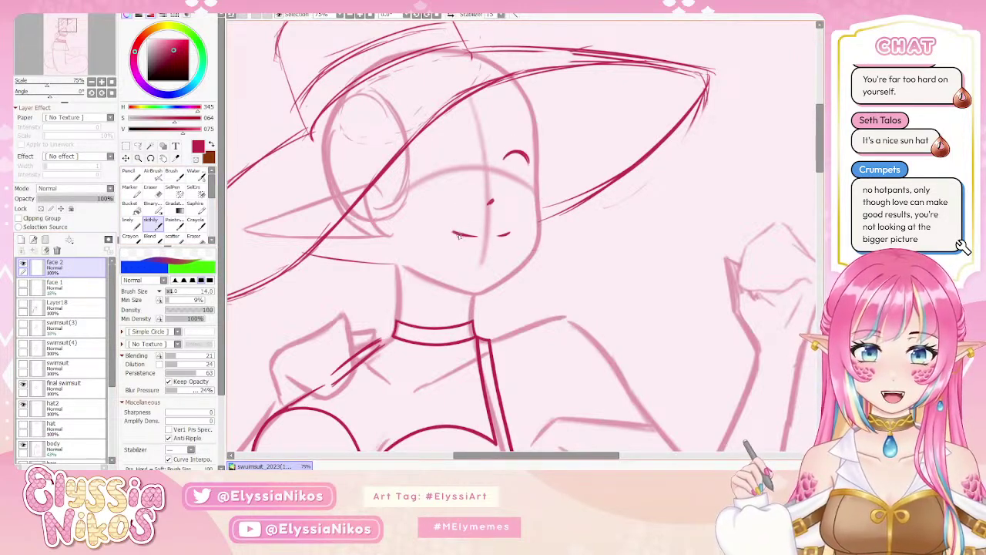
key(e)
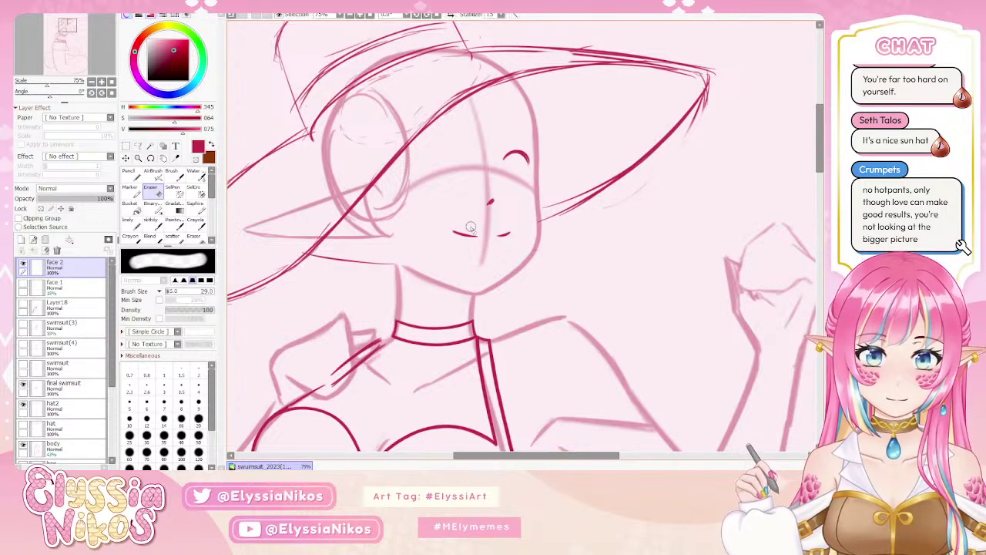
key(b)
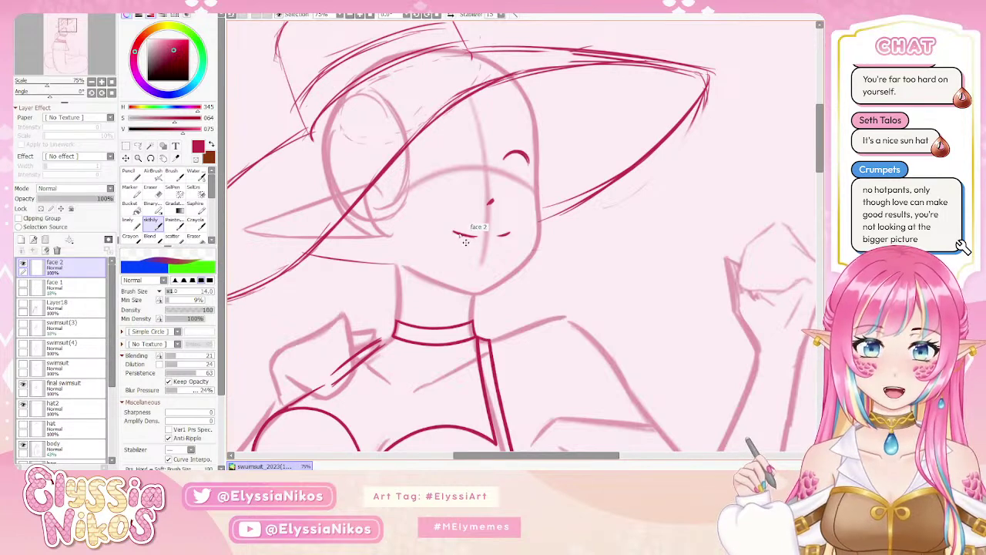
key(bracketright)
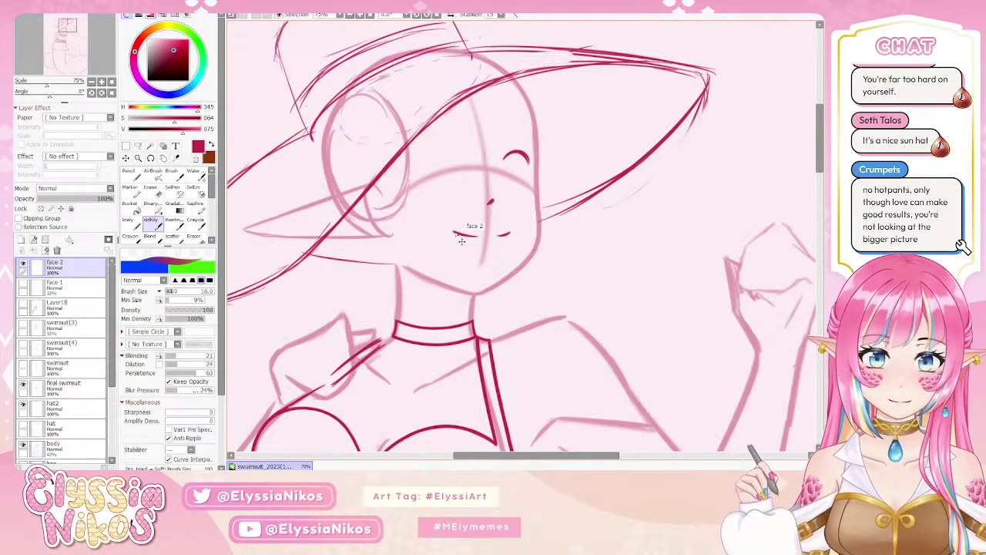
key([)
key([)
key([)
key([)
key([)
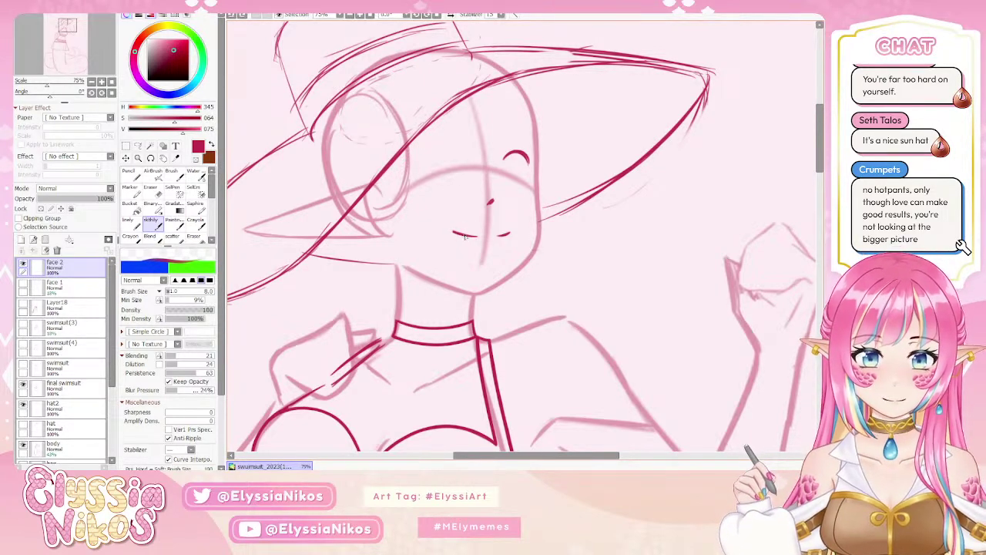
Compare the body and face 2 layers by hiding and showing each, then resume face 2 with the sketching brush.
key(e)
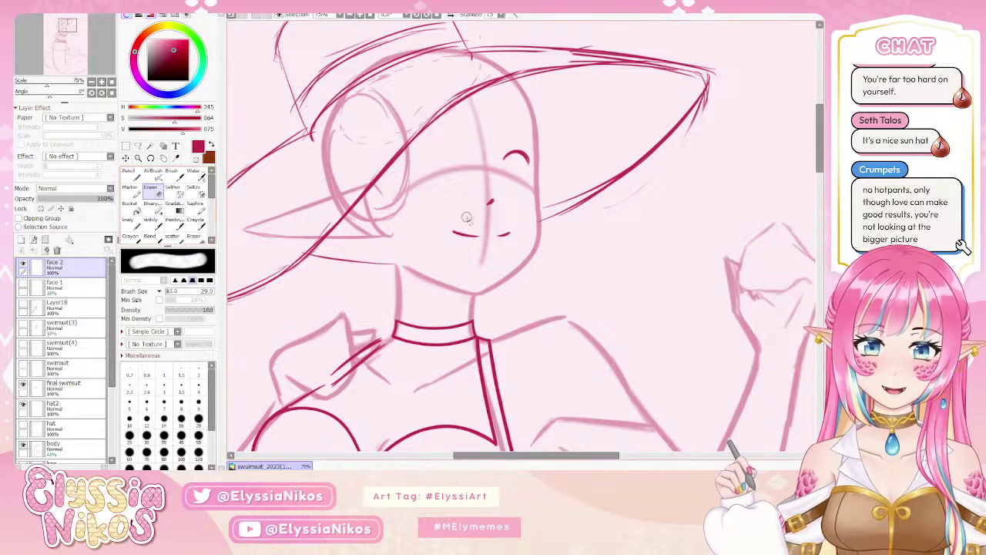
ctrl+shift+click(490, 241)
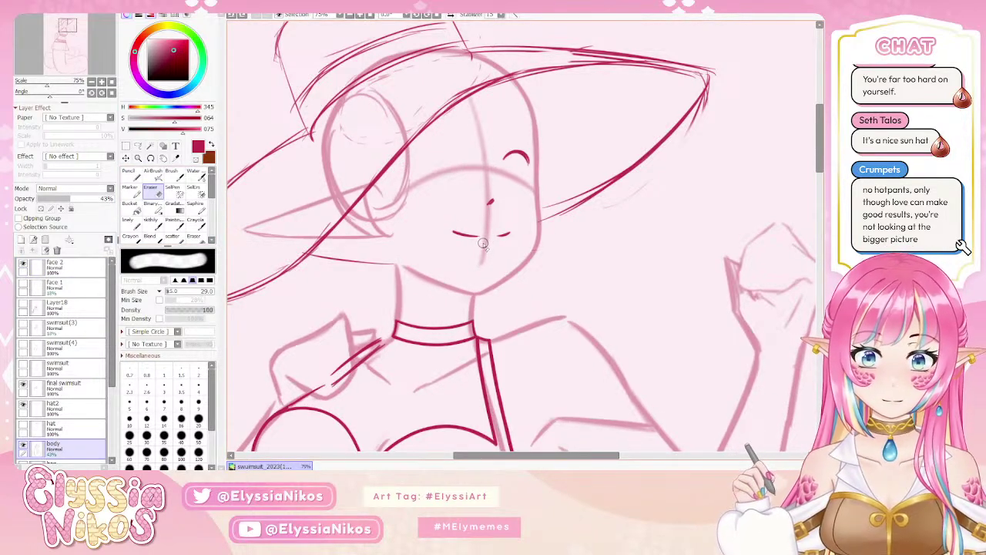
click(23, 450)
click(23, 450)
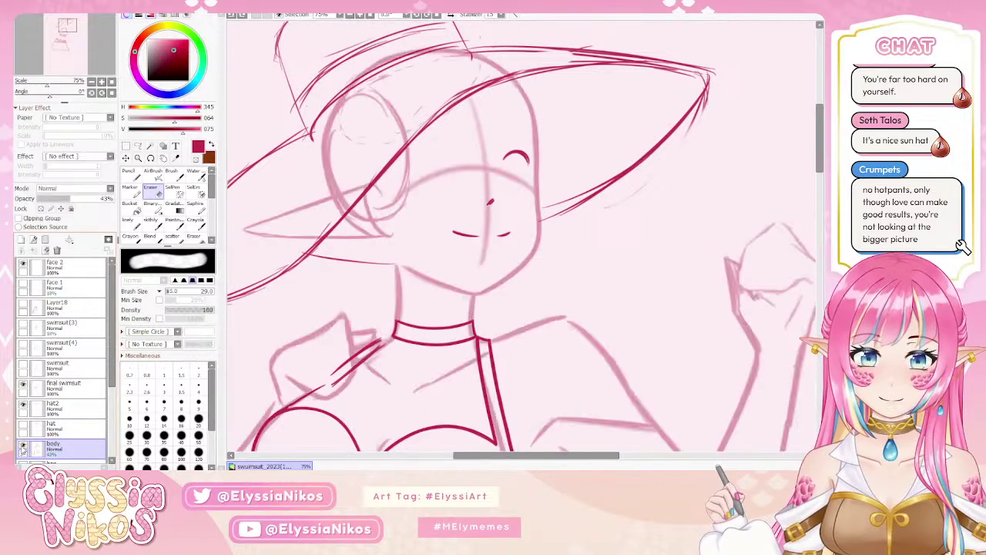
click(23, 450)
click(23, 450)
click(23, 450)
click(23, 450)
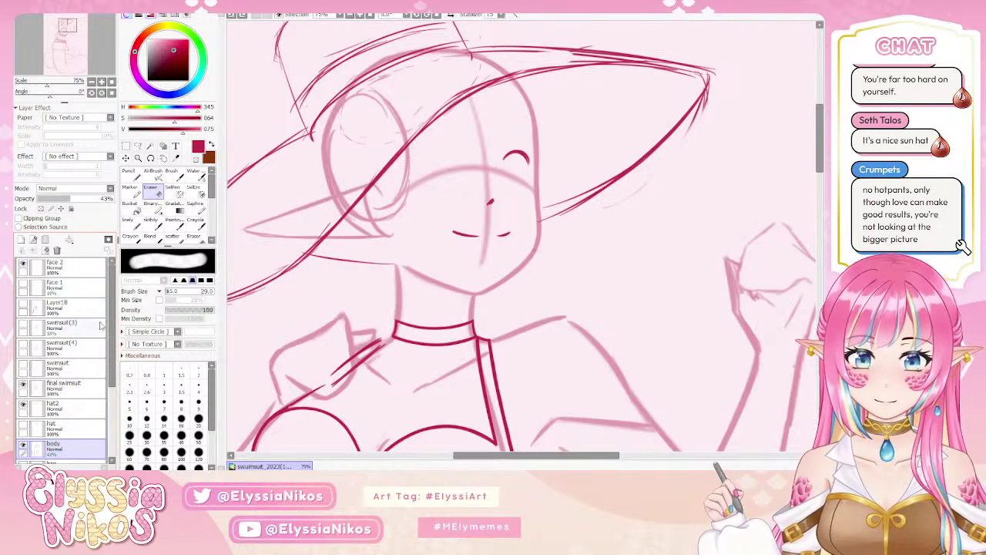
click(23, 264)
click(23, 264)
click(54, 266)
click(152, 221)
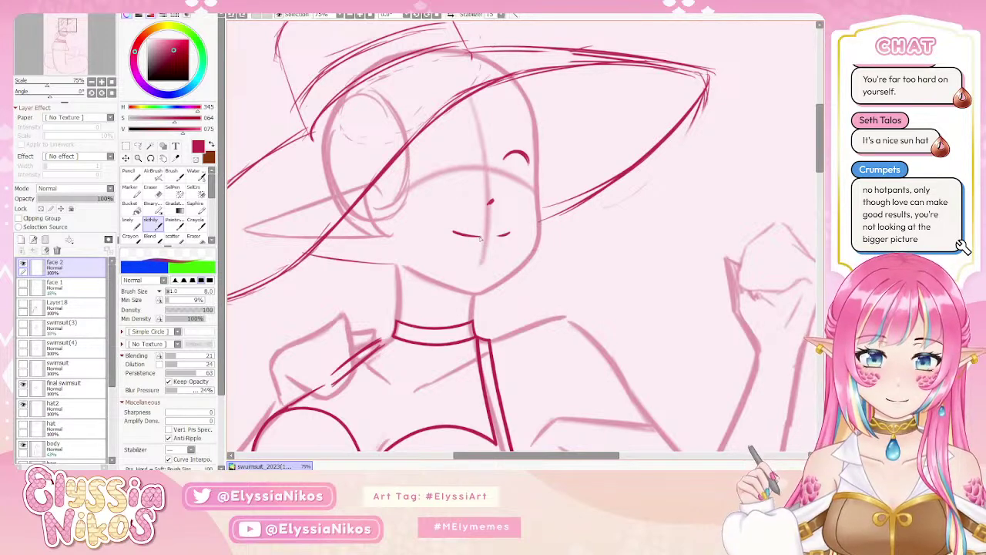
Refine the small smile by alternating the eraser and sketching brush, and check the face against the whole figure.
key(e)
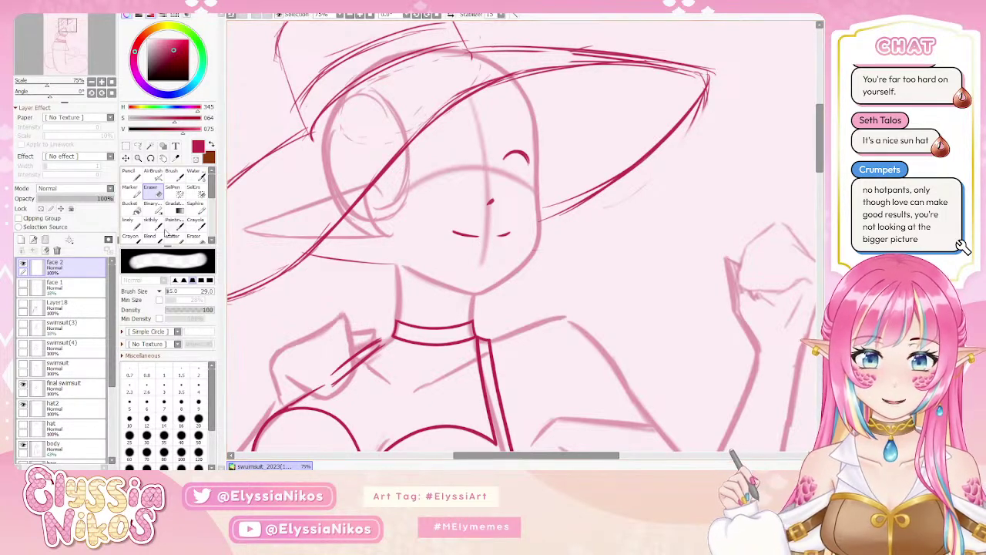
key(b)
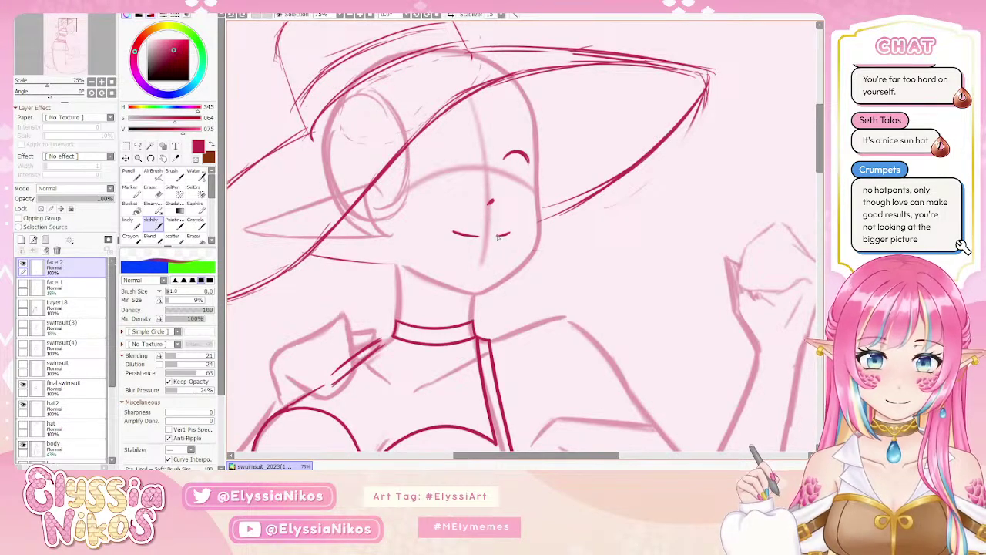
key(e)
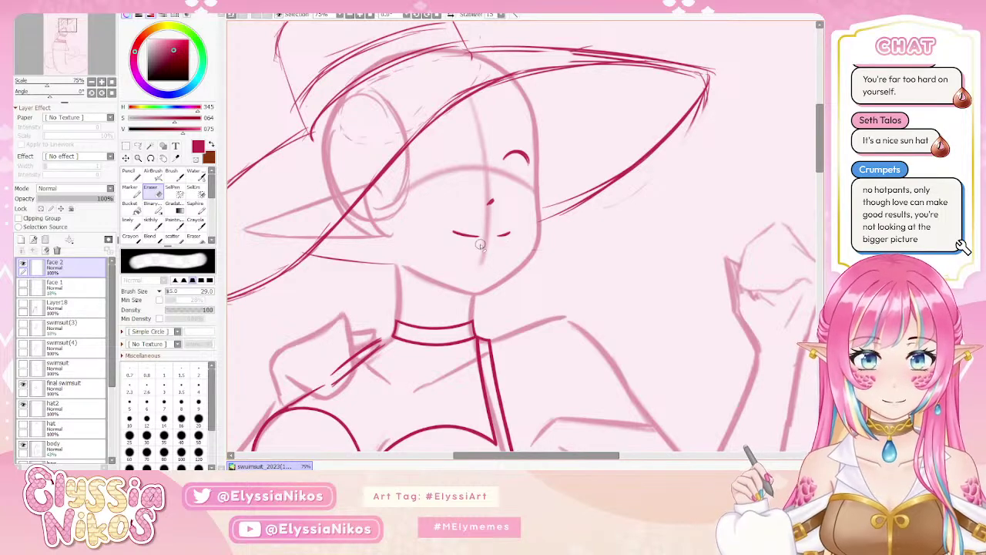
click(92, 81)
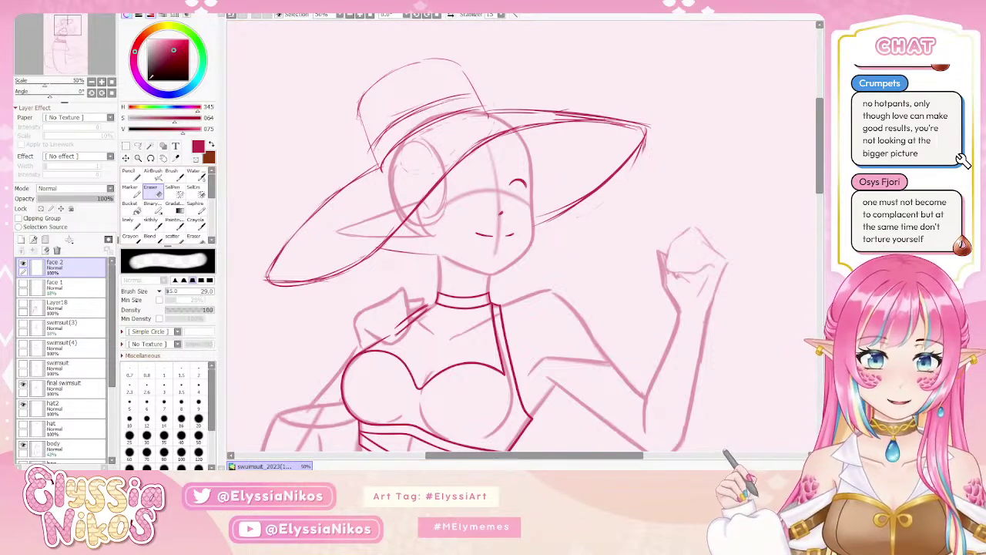
click(151, 222)
click(91, 82)
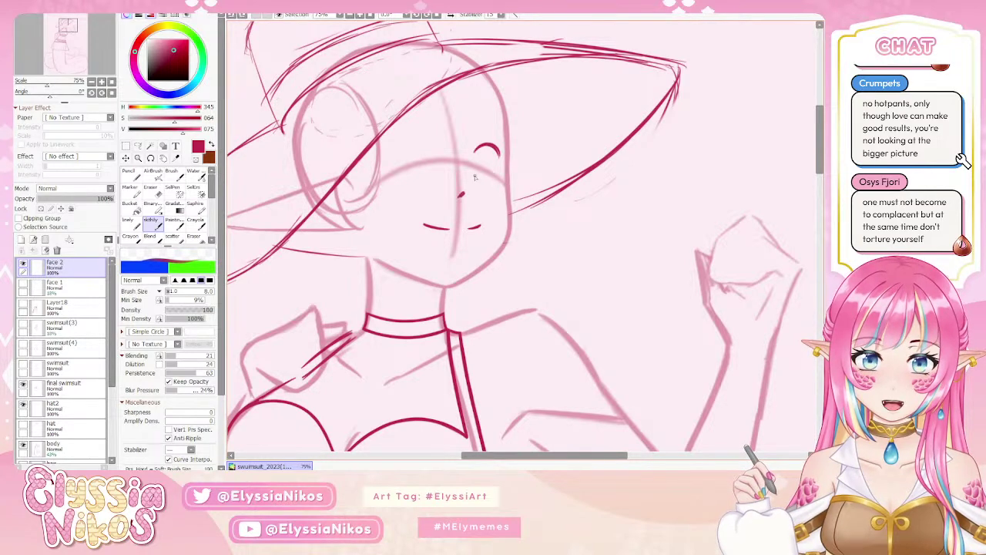
click(91, 81)
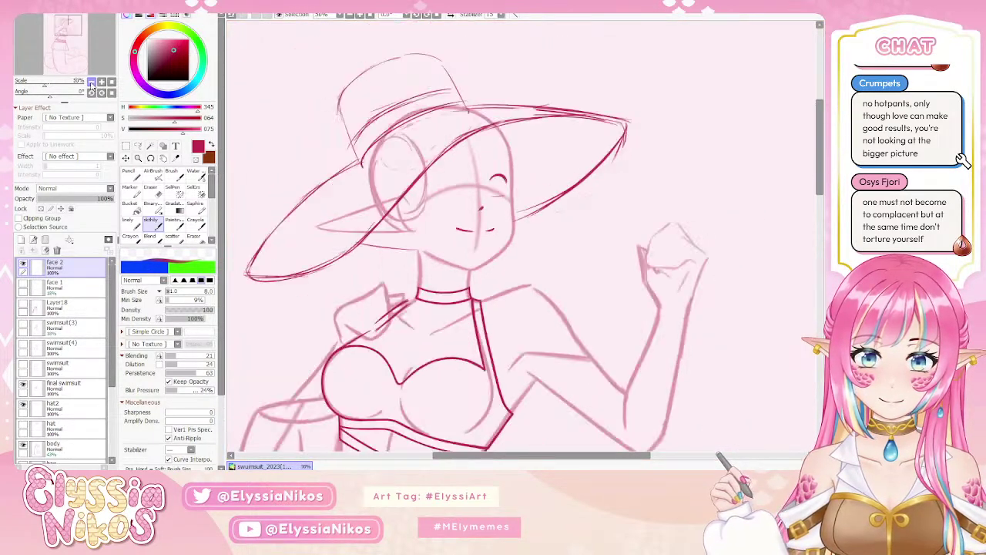
click(91, 81)
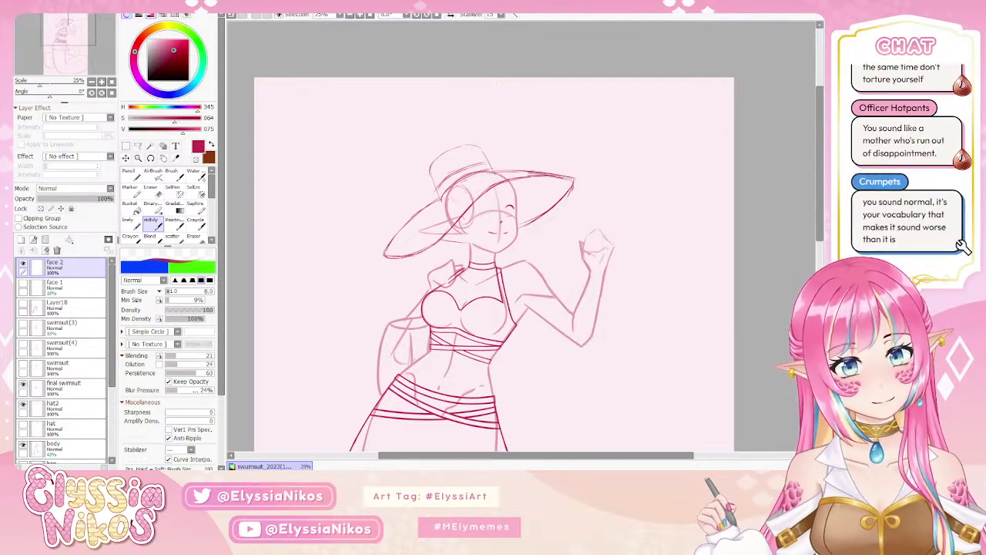
Touch up the eye's upper lid and lower lid line, trimming the lid's inner end with the eraser reduced to size 2.
key(ctrl+plus)
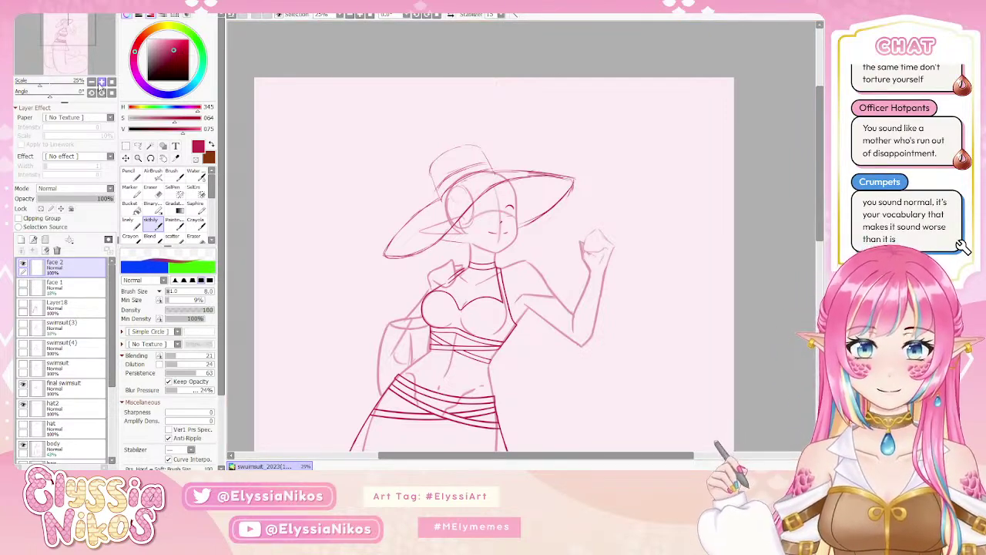
key(ctrl+plus)
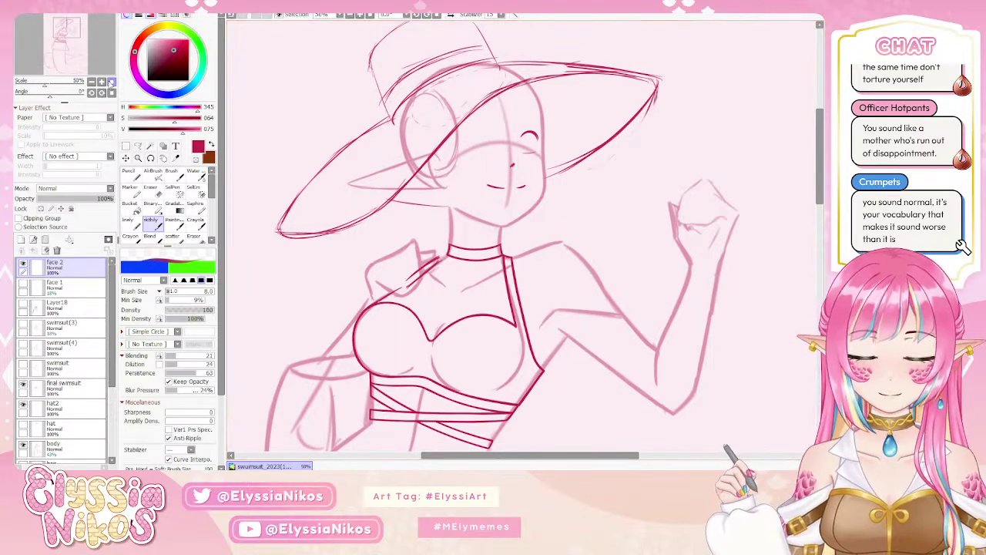
key(ctrl+plus)
drag(519, 98, 504, 136)
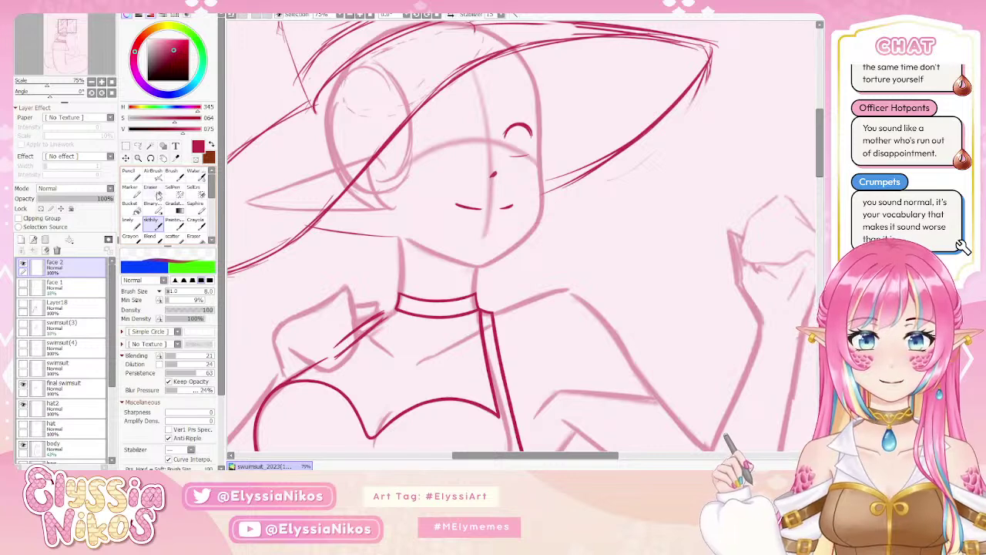
key(e)
drag(512, 137, 515, 133)
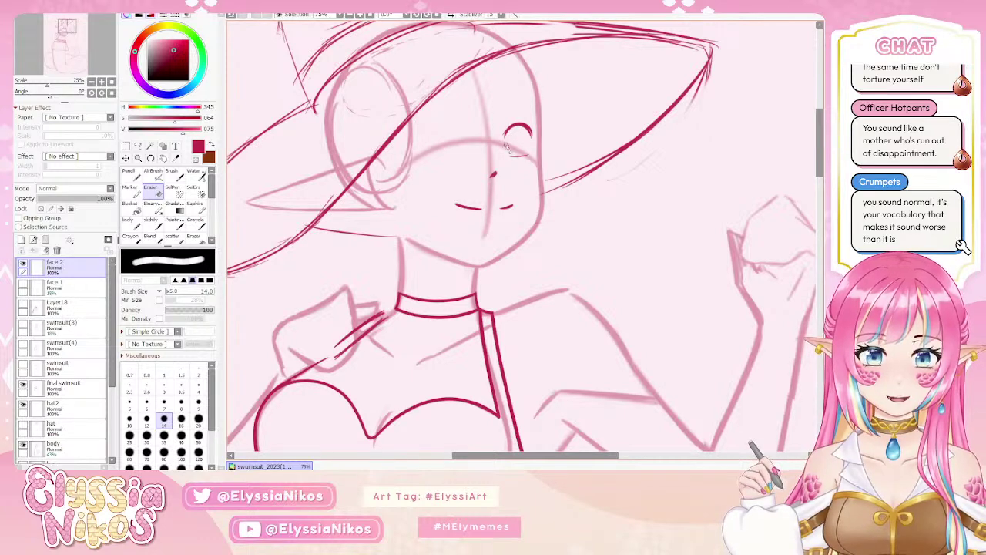
drag(506, 145, 507, 137)
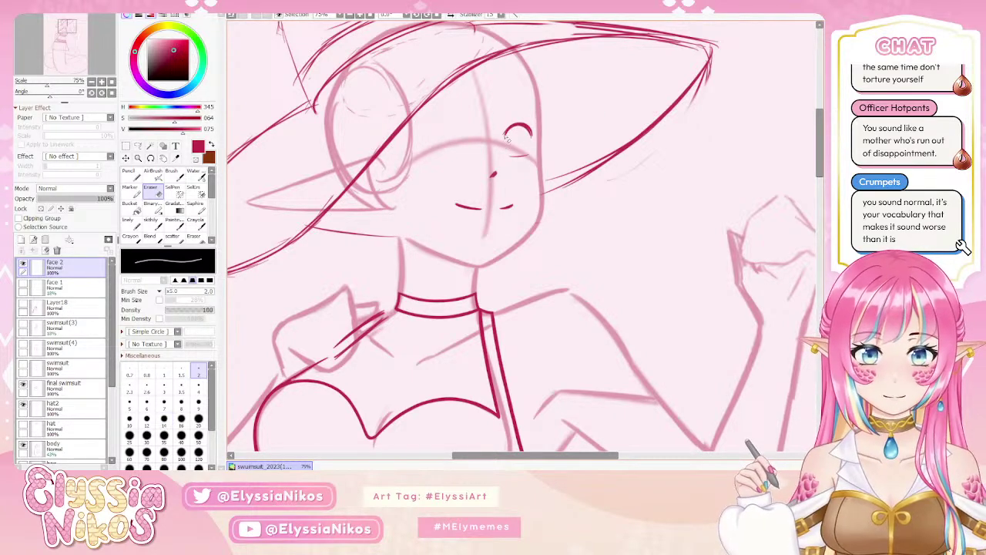
Sharpen the inner and outer ends of the upper eyelid with fine sketching-brush strokes.
click(129, 222)
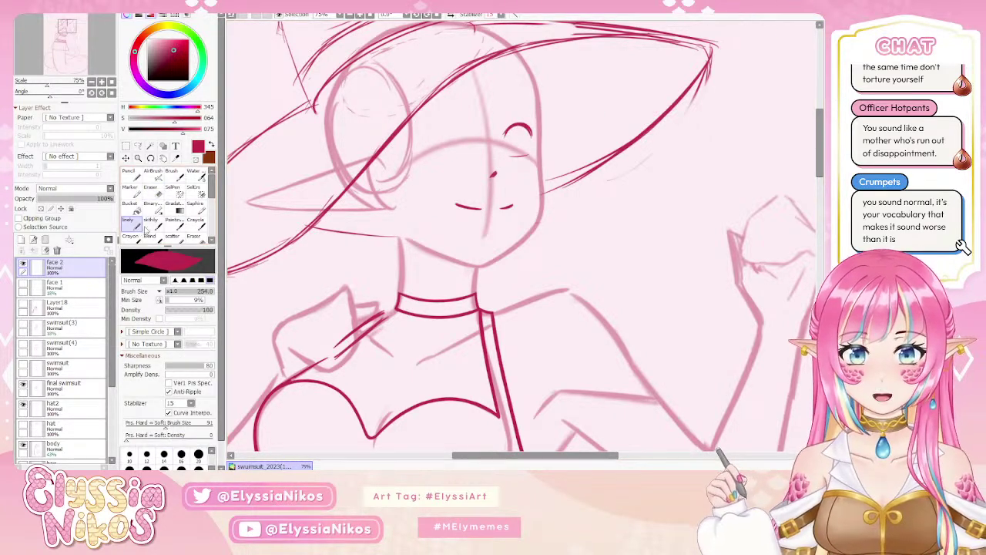
key(b)
drag(510, 139, 511, 136)
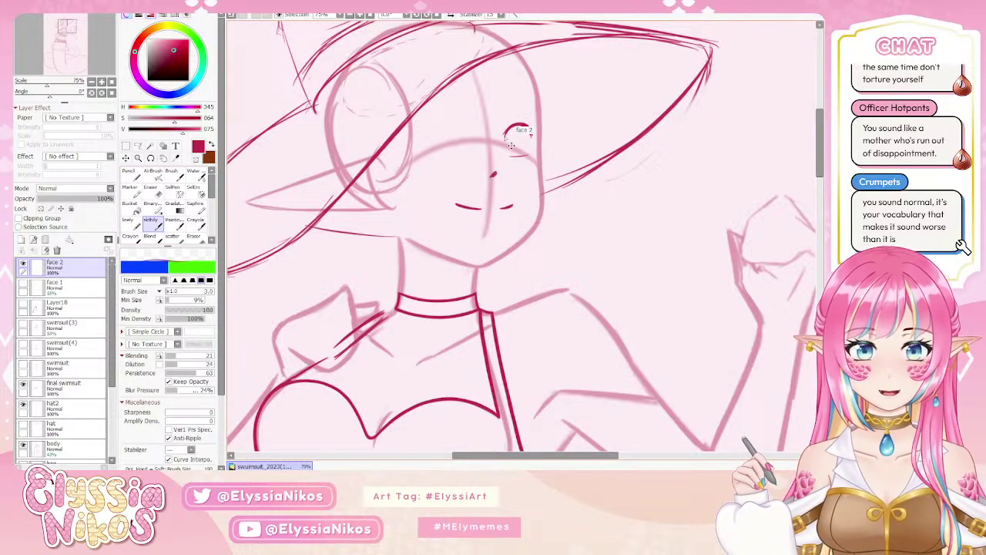
drag(530, 136, 533, 134)
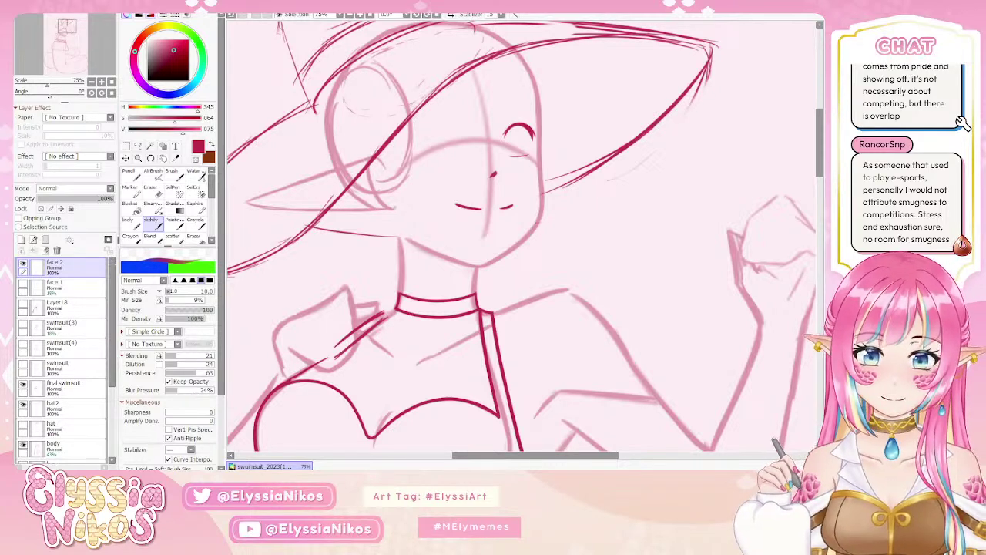
click(91, 81)
click(91, 81)
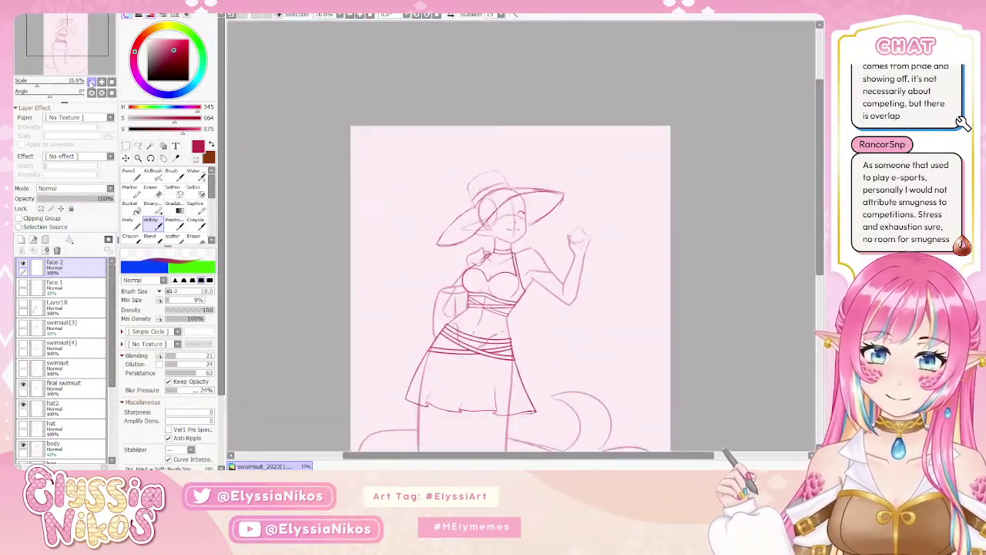
drag(357, 156, 472, 94)
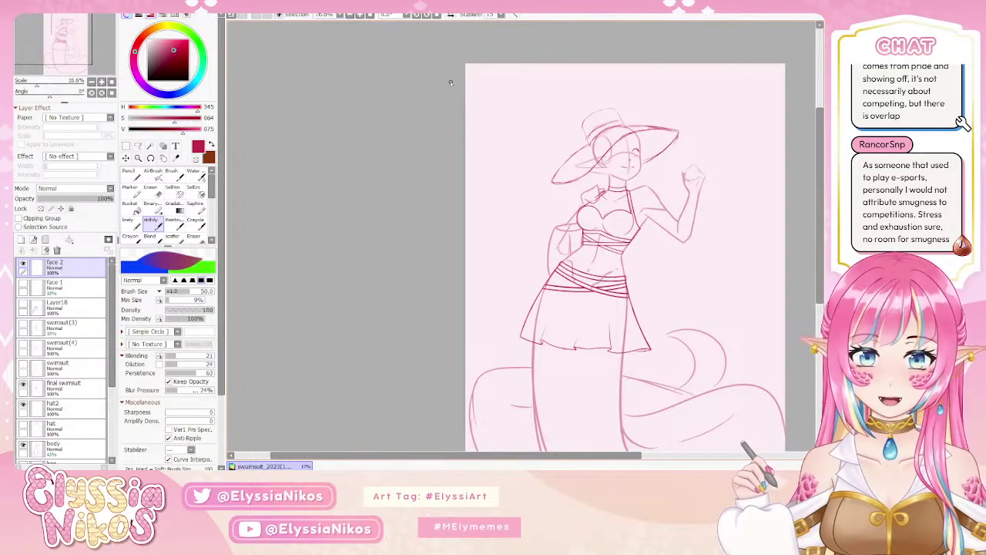
click(130, 222)
drag(495, 128, 473, 172)
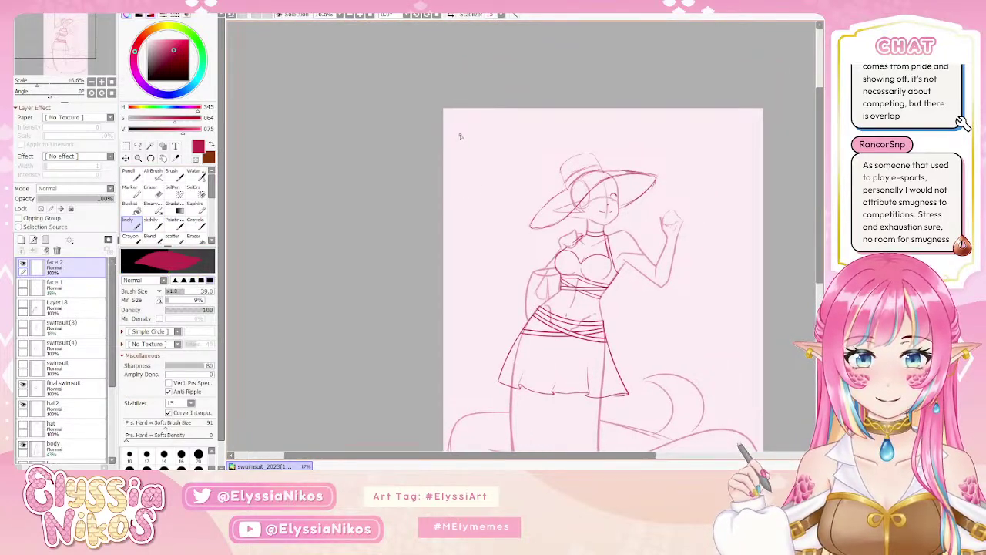
mouse_move(451, 131)
mouse_down()
mouse_move(453, 118)
mouse_move(471, 138)
mouse_move(496, 115)
mouse_up()
key(ctrl+z)
key(ctrl+z)
key(ctrl+z)
key(ctrl+z)
key(ctrl+z)
key(ctrl+z)
key(ctrl+z)
key(ctrl+z)
Handwrite a note starting with "Penguin" in the canvas's upper-left corner using the lining brush at size 5, undoing the misspelled letters.
scroll(401, 249, up, 5)
drag(401, 249, 456, 324)
scroll(455, 324, up, 3)
drag(419, 288, 352, 211)
mouse_move(332, 165)
mouse_down()
mouse_move(333, 186)
mouse_move(335, 173)
mouse_move(360, 186)
mouse_move(356, 196)
mouse_up()
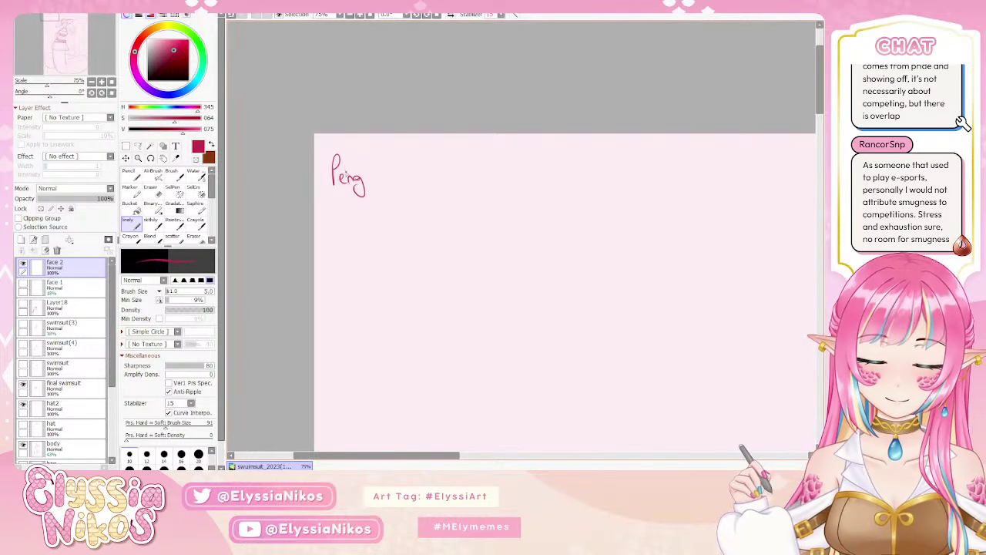
key(ctrl+z)
mouse_move(364, 174)
mouse_down()
mouse_move(358, 198)
mouse_move(385, 182)
mouse_up()
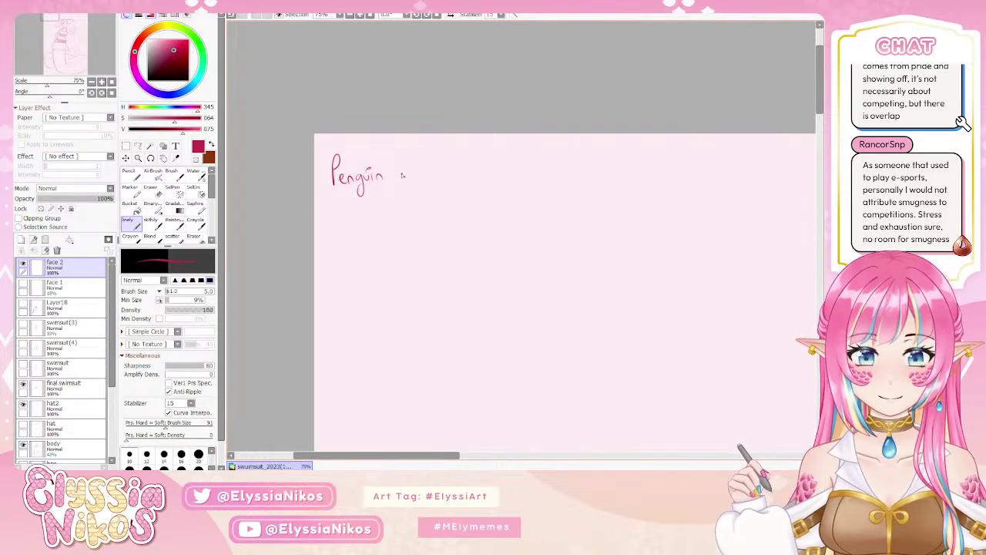
drag(389, 160, 393, 183)
mouse_move(400, 160)
mouse_down()
mouse_move(400, 181)
mouse_move(440, 178)
mouse_up()
mouse_move(443, 160)
mouse_down()
mouse_move(444, 179)
mouse_move(455, 174)
mouse_up()
mouse_move(461, 167)
mouse_down()
mouse_move(455, 190)
mouse_move(467, 176)
mouse_move(499, 173)
mouse_up()
drag(504, 166, 518, 173)
Touch up the far eye's upper lid on the face 2 layer using the eraser at size 10 and the sketching brush at size 6.
key(ctrl+minus)
key(ctrl+minus)
key(ctrl+minus)
drag(623, 344, 461, 192)
key(ctrl+plus)
click(100, 82)
drag(68, 31, 66, 24)
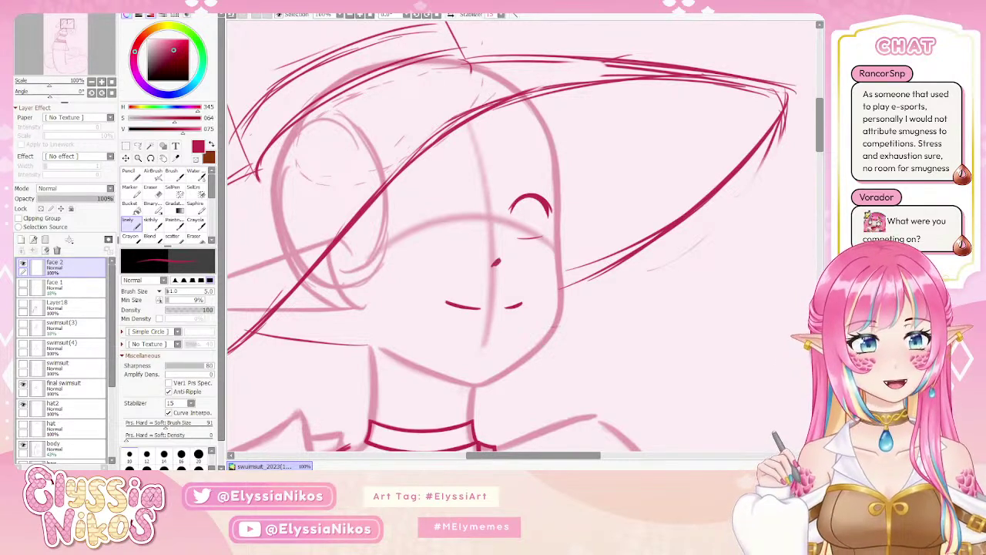
key(e)
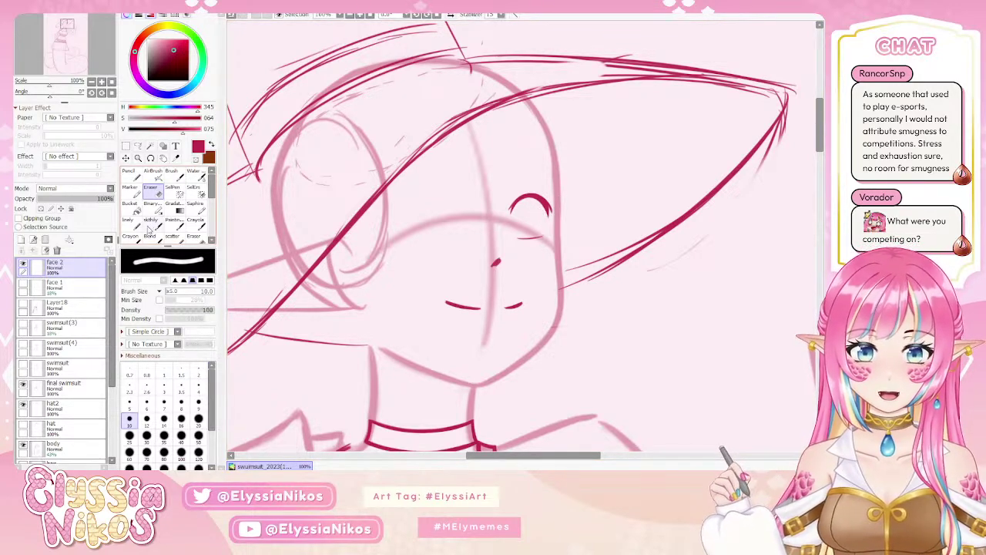
click(133, 223)
click(152, 222)
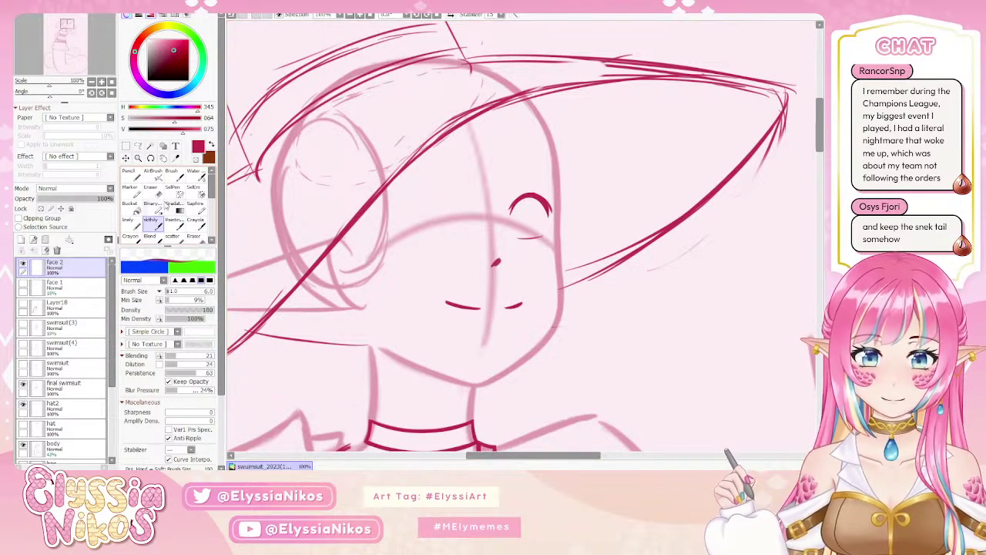
Refine the inner end of the far eye's upper lid, alternating the eraser and the sketching brush.
key(e)
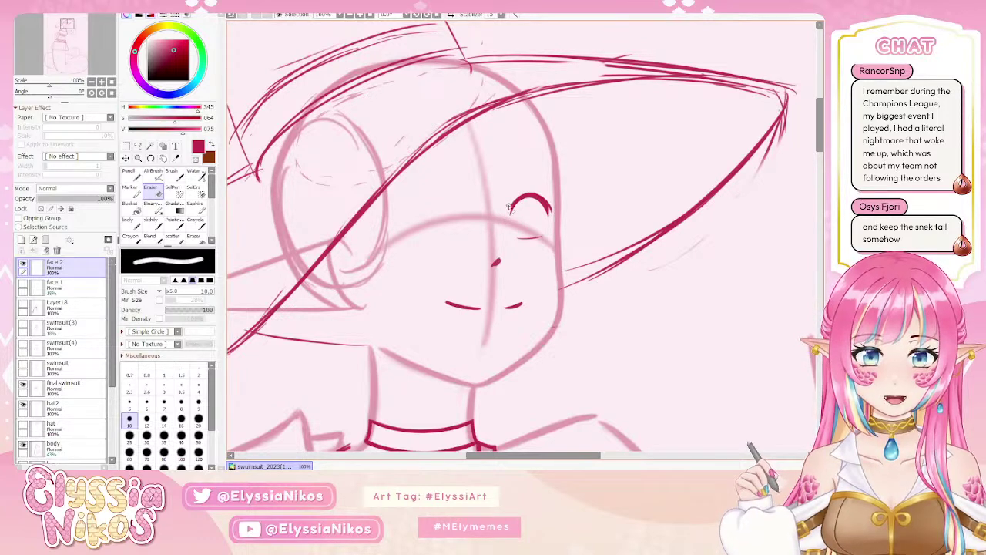
click(133, 221)
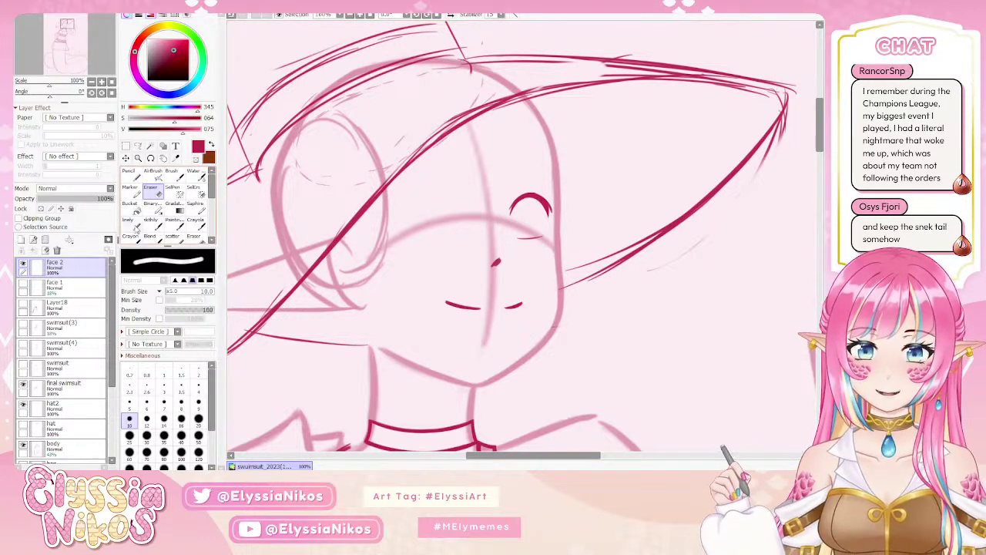
click(151, 223)
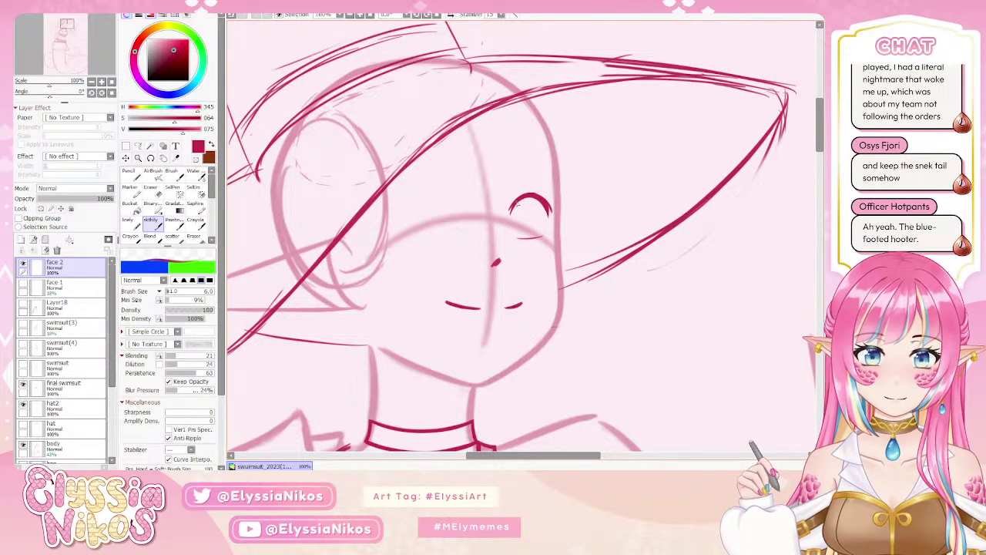
key(e)
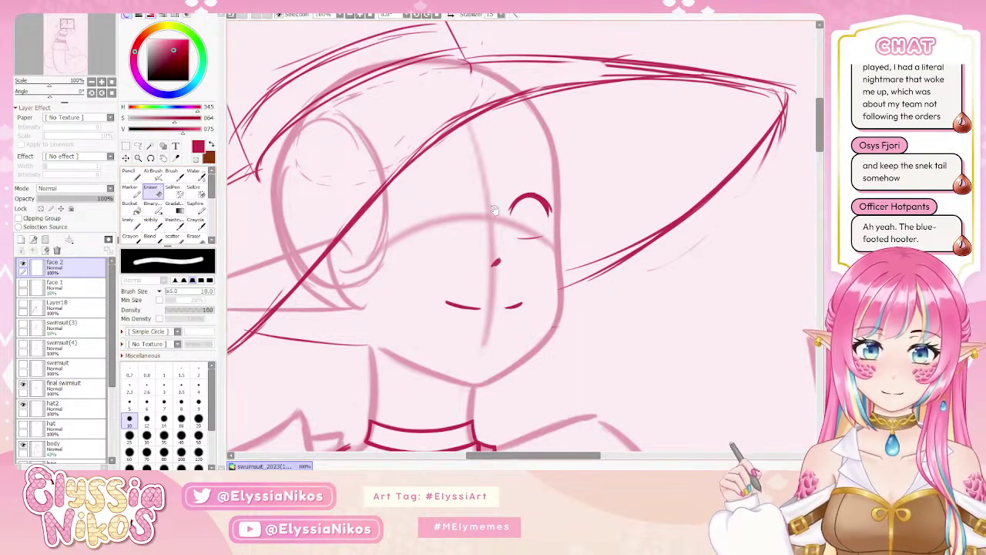
drag(528, 186, 501, 164)
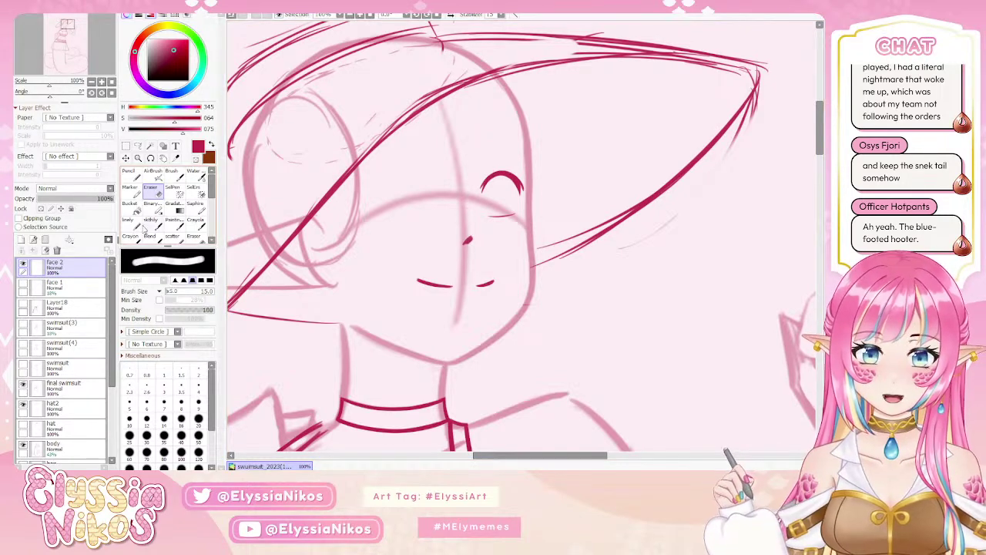
click(148, 221)
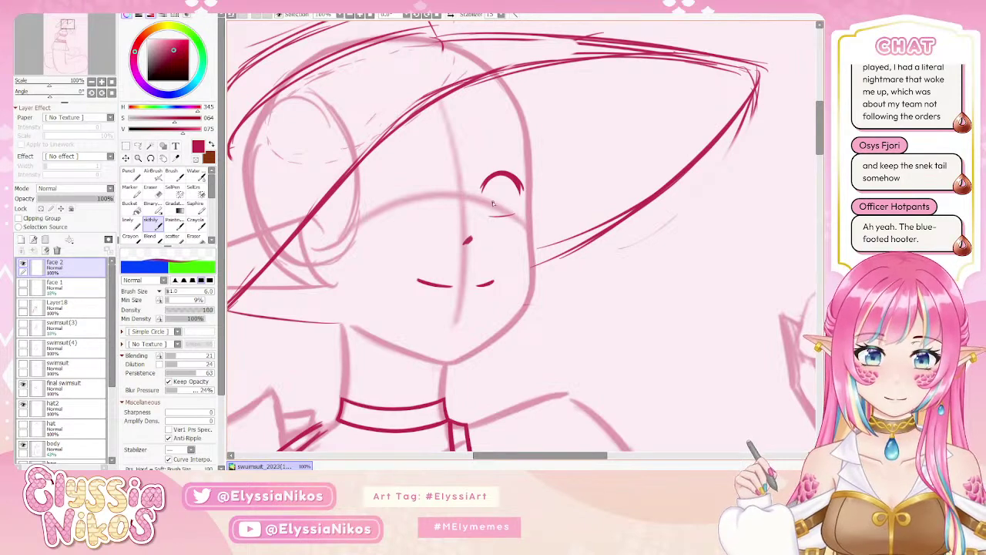
Sketch an arched upper lid for the near eye using the sketching brush at size 11.
click(91, 81)
click(91, 81)
click(90, 81)
click(91, 81)
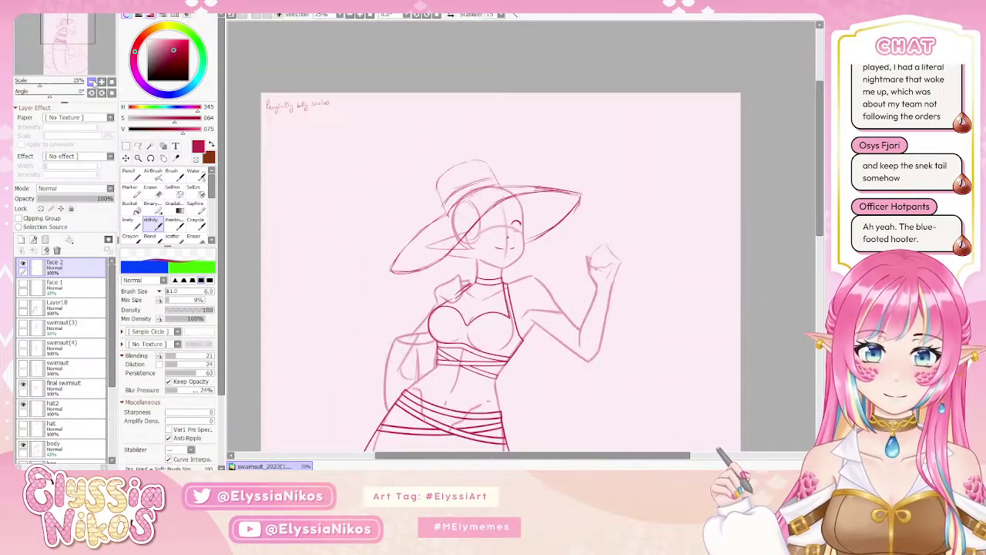
click(101, 81)
click(101, 81)
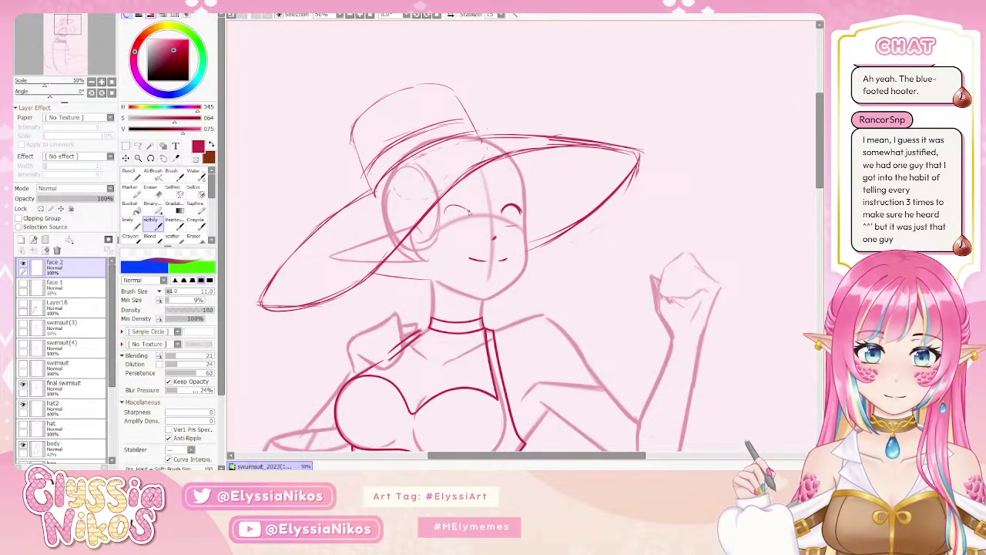
drag(442, 213, 470, 211)
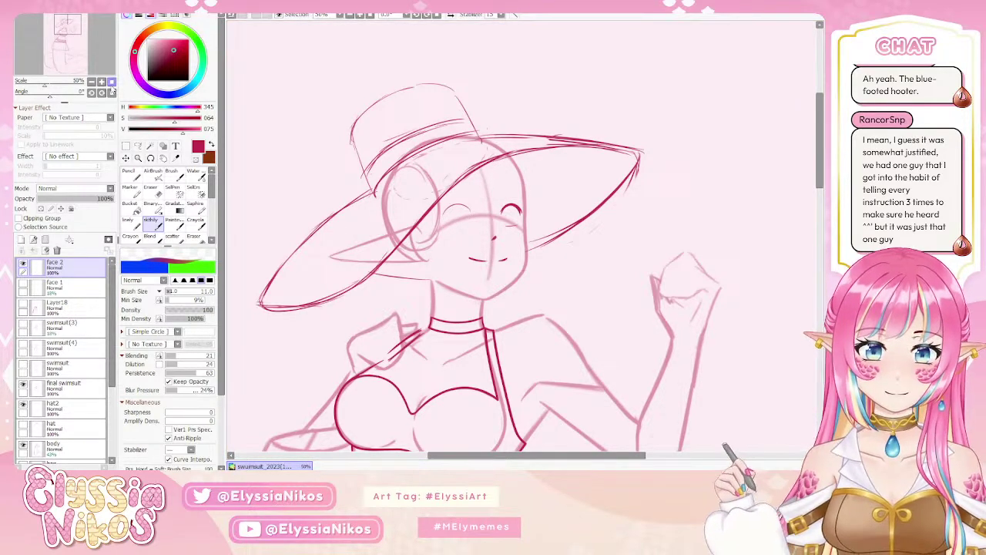
Examine the placement of the near eye against the whole figure at reduced zoom.
click(92, 82)
click(92, 82)
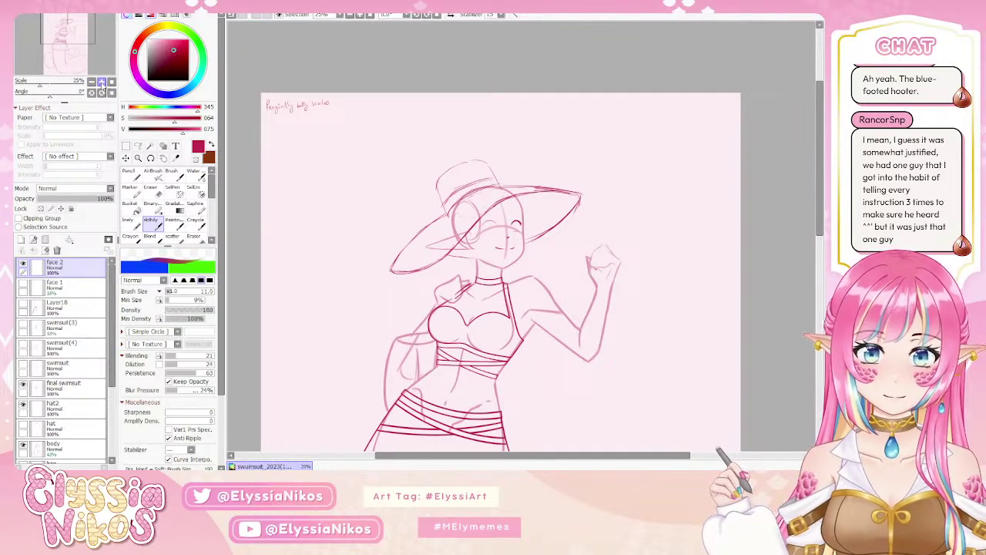
click(101, 82)
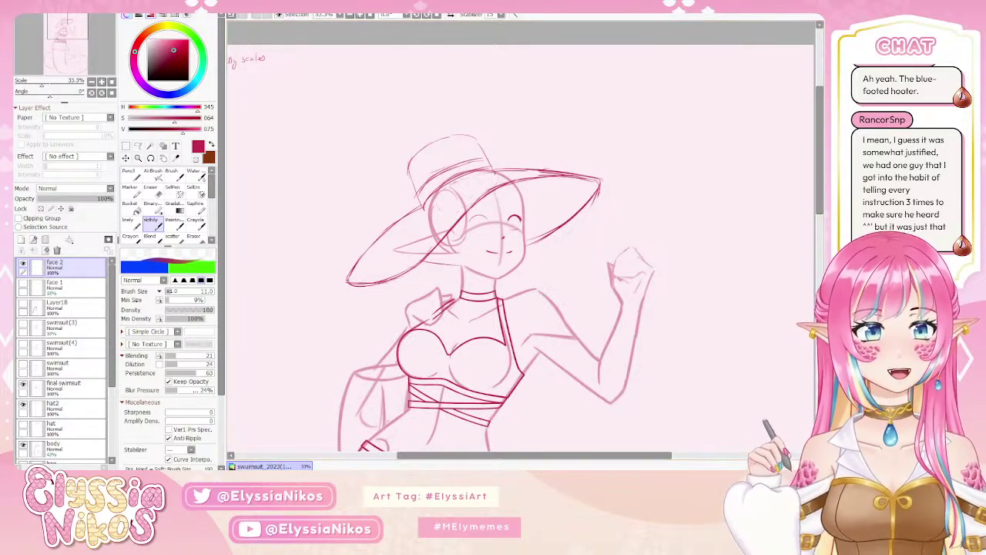
scroll(484, 352, down, 2)
scroll(485, 352, up, 4)
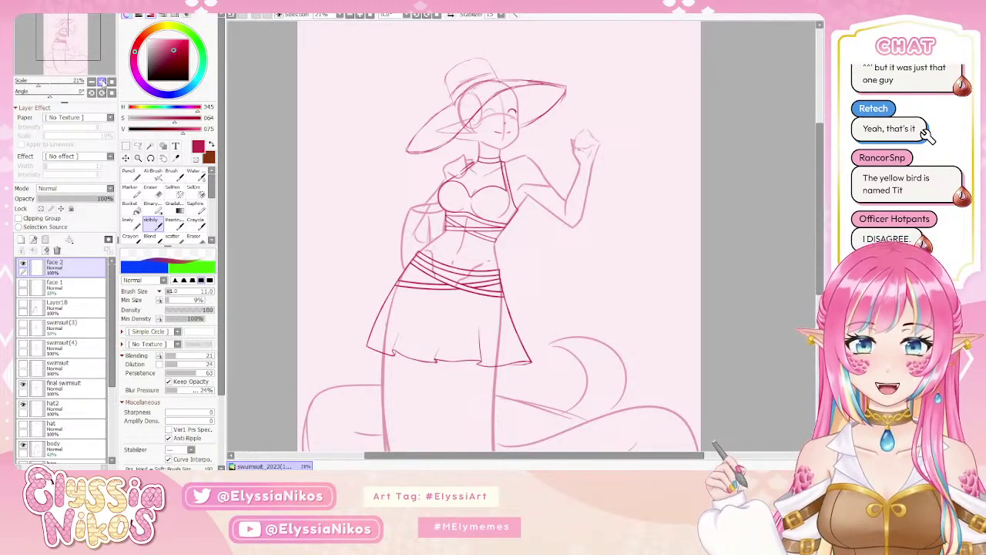
click(101, 81)
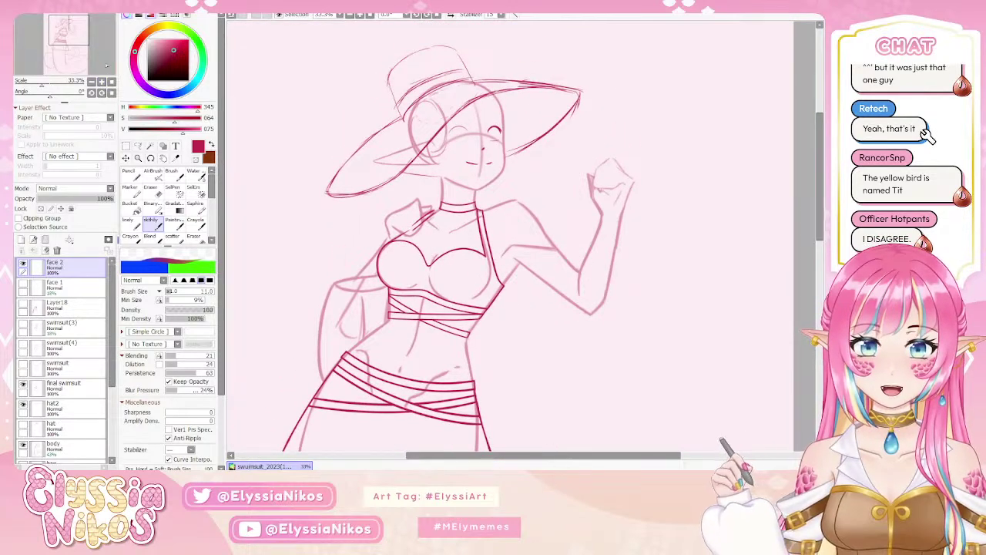
scroll(421, 190, up, 1)
scroll(462, 208, up, 2)
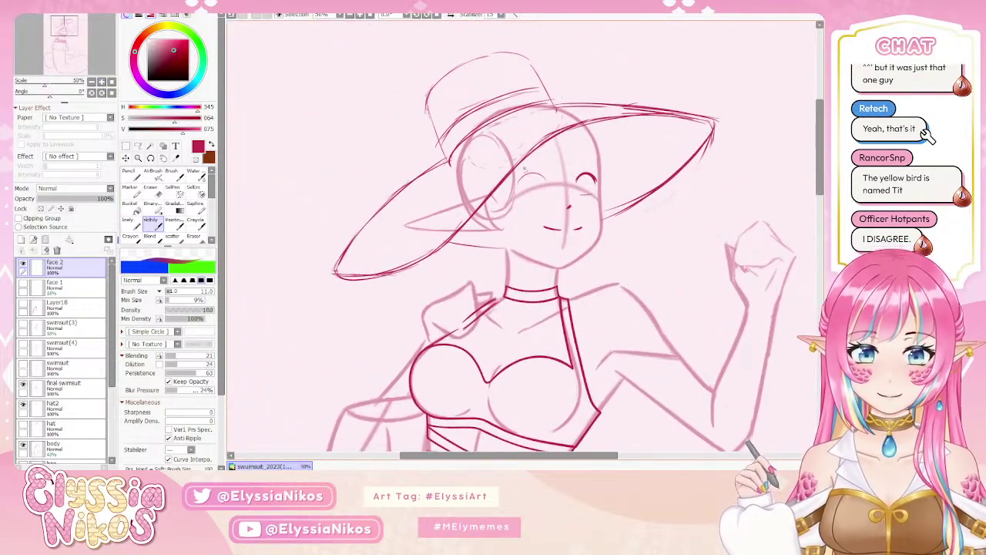
Strengthen the near eye's upper lid arc and add a short lower lid line, adjusting the sketching brush to size 15.
key(bracketright)
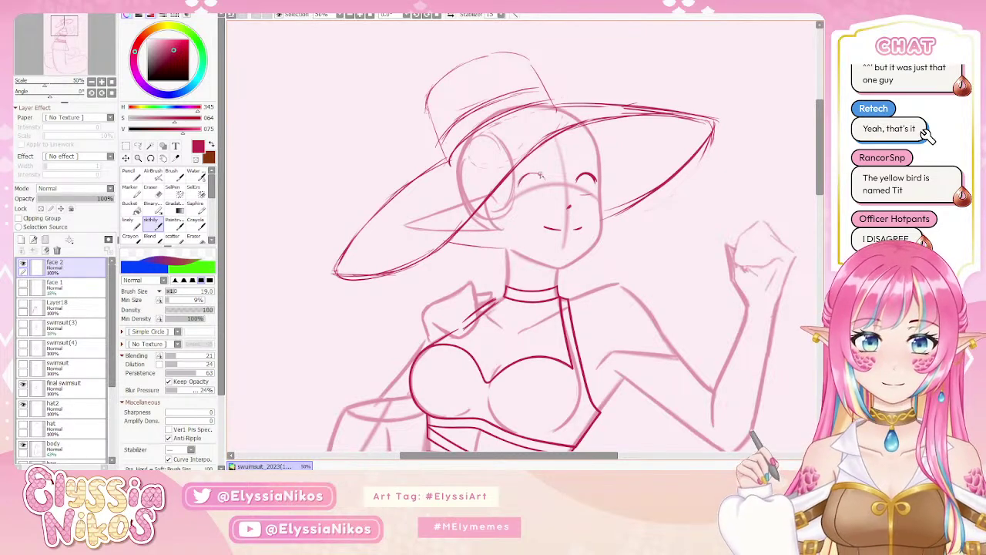
key(bracketright)
key(bracketright)
key(bracketleft)
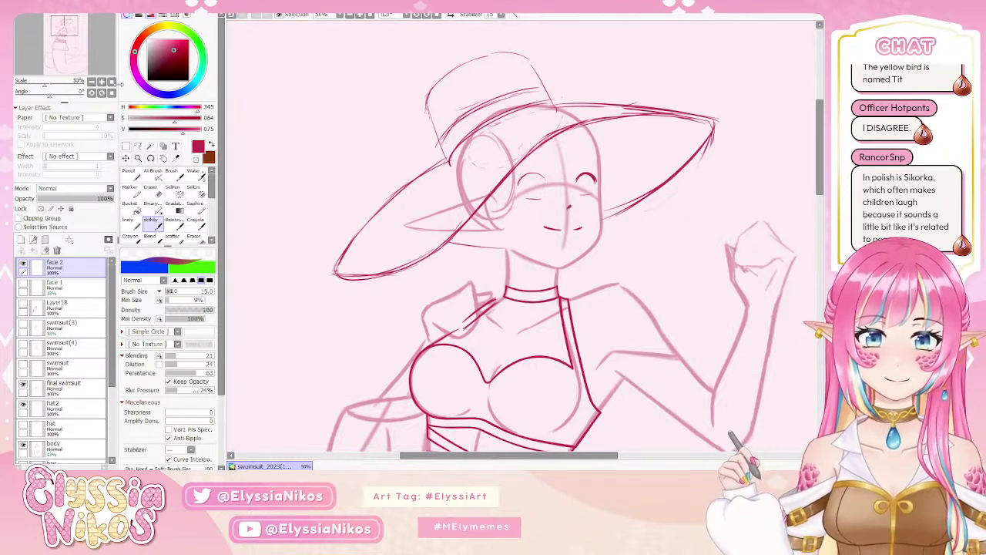
Check the face in mirrored view, select the far eye freehand and adjust it with a freeform transform.
scroll(489, 183, down, 2)
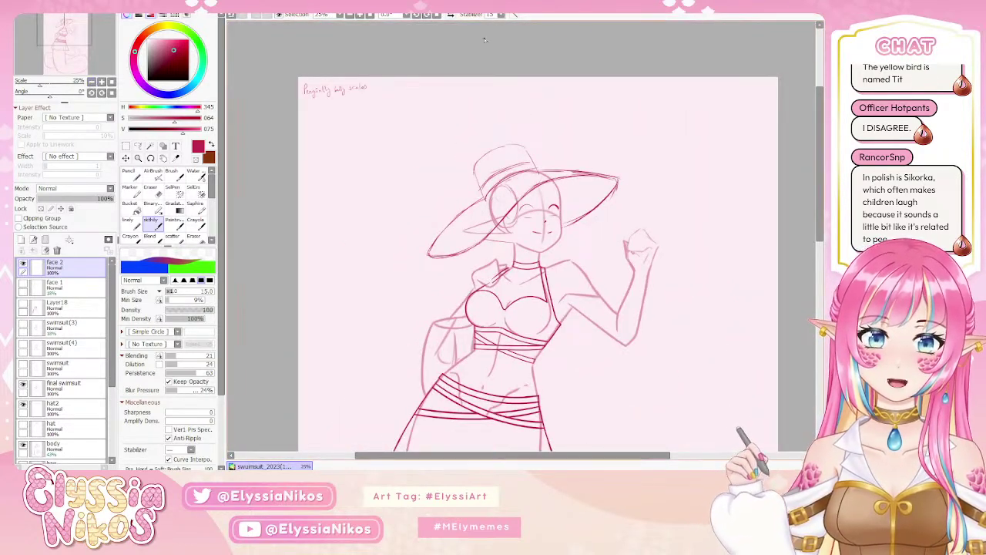
click(451, 16)
click(451, 15)
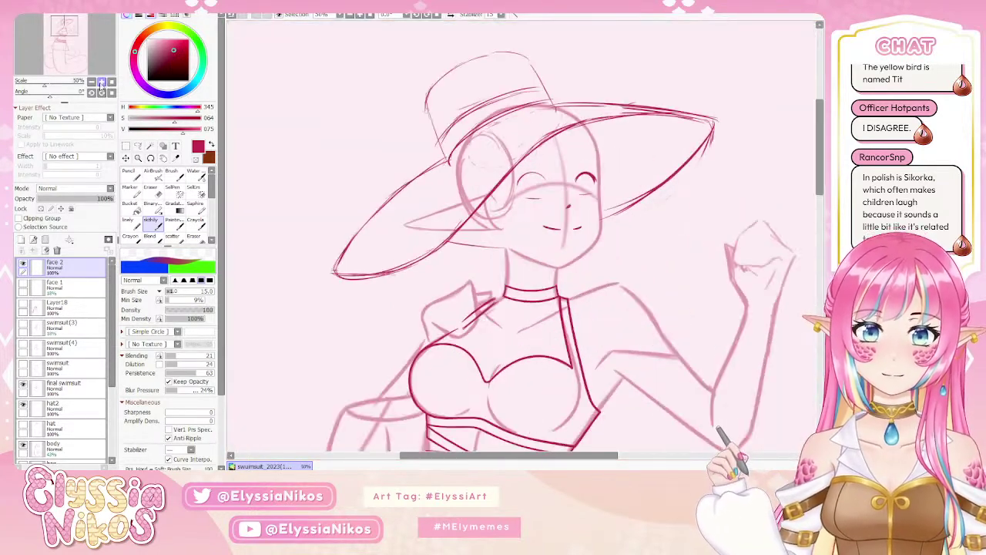
scroll(521, 196, up, 2)
key(a)
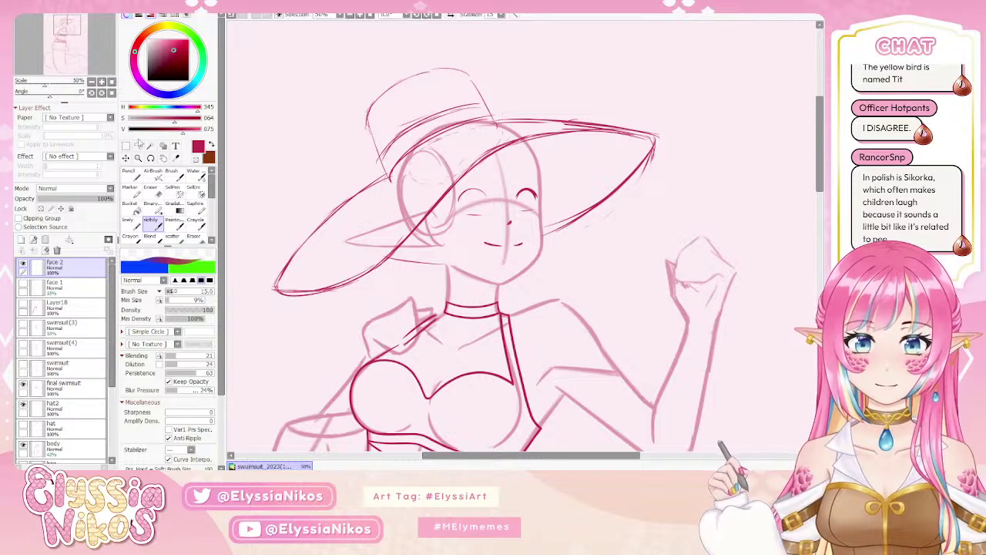
mouse_move(521, 174)
mouse_down()
mouse_move(518, 184)
mouse_move(552, 175)
mouse_move(548, 193)
mouse_move(515, 212)
mouse_up()
key(ctrl+t)
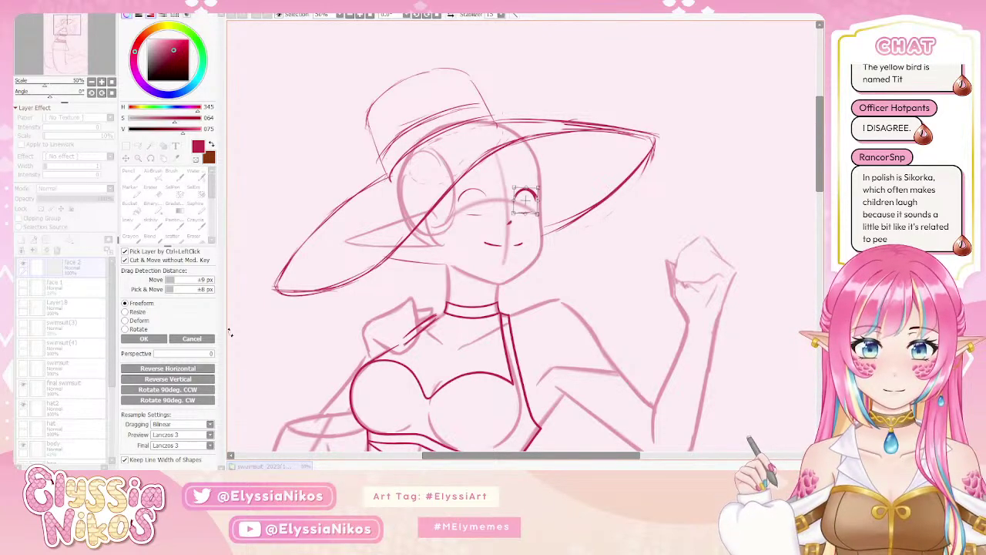
key(Return)
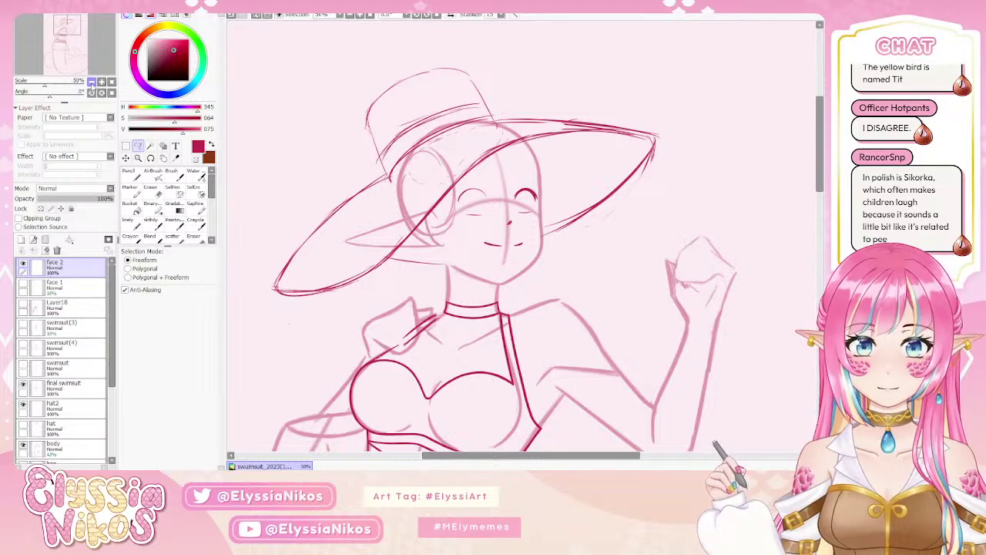
Compare both eyes with the whole figure in mirrored and normal view.
click(91, 81)
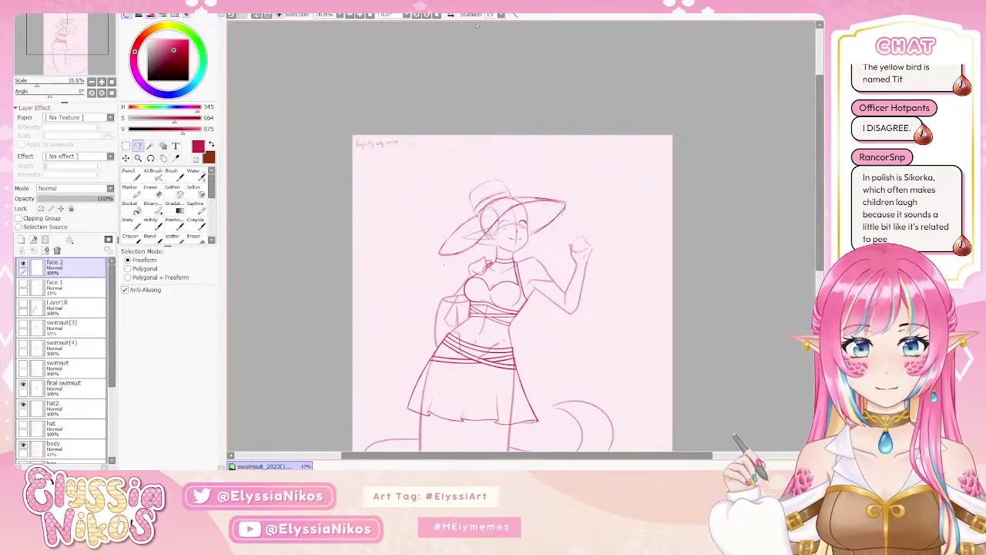
click(452, 15)
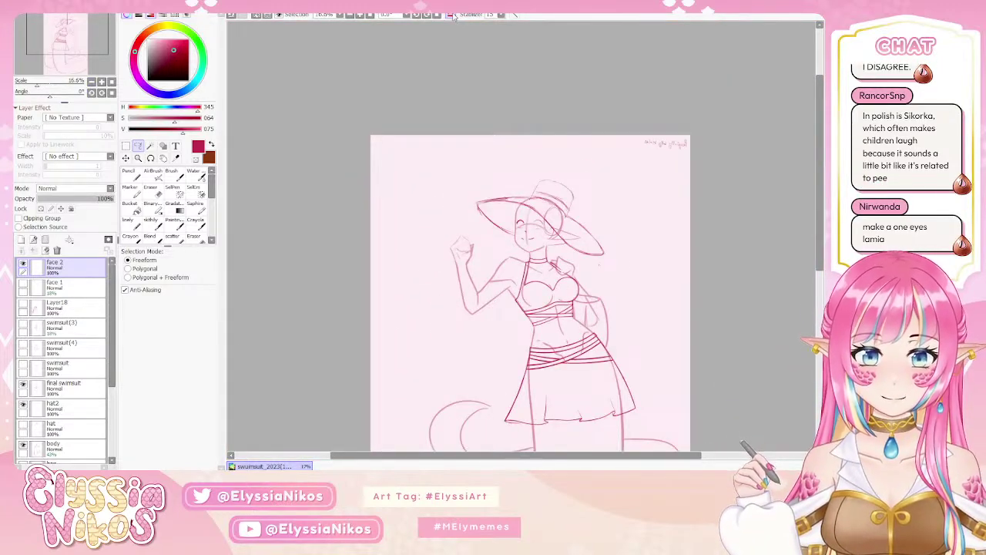
click(451, 14)
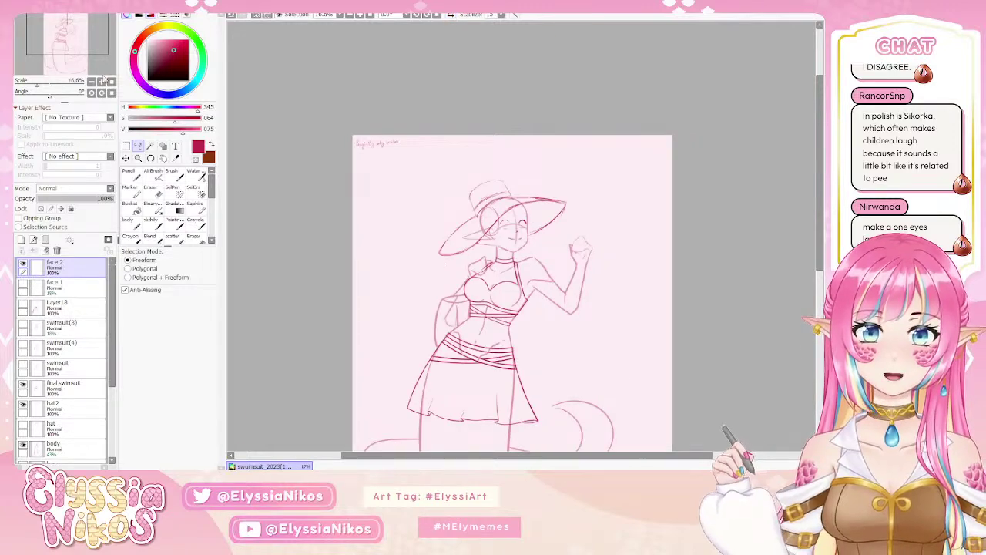
click(101, 82)
click(101, 82)
click(101, 81)
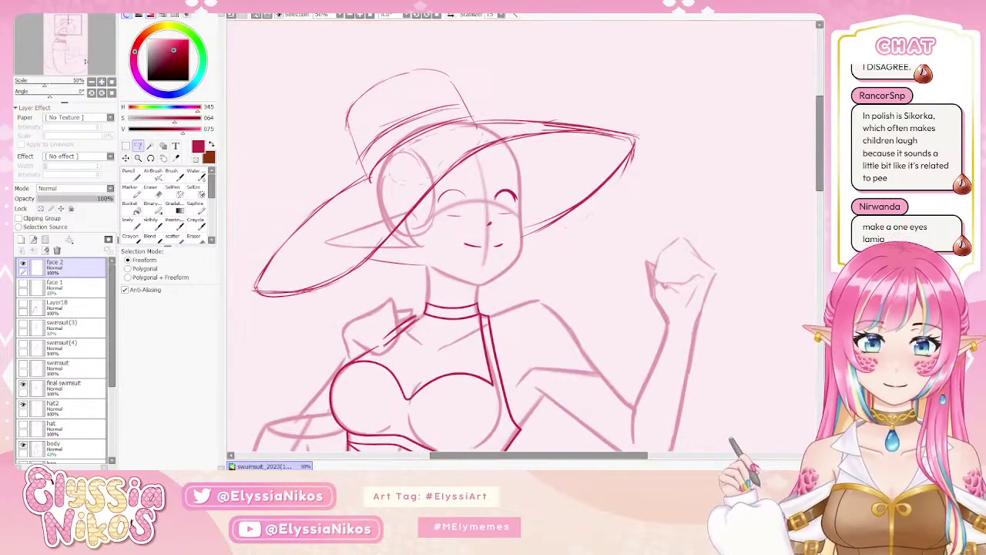
Erase the extra lash strokes at the outer end of the far eye's upper lid, reducing the eraser to size 9.
click(101, 81)
click(101, 81)
click(150, 187)
drag(508, 174, 494, 177)
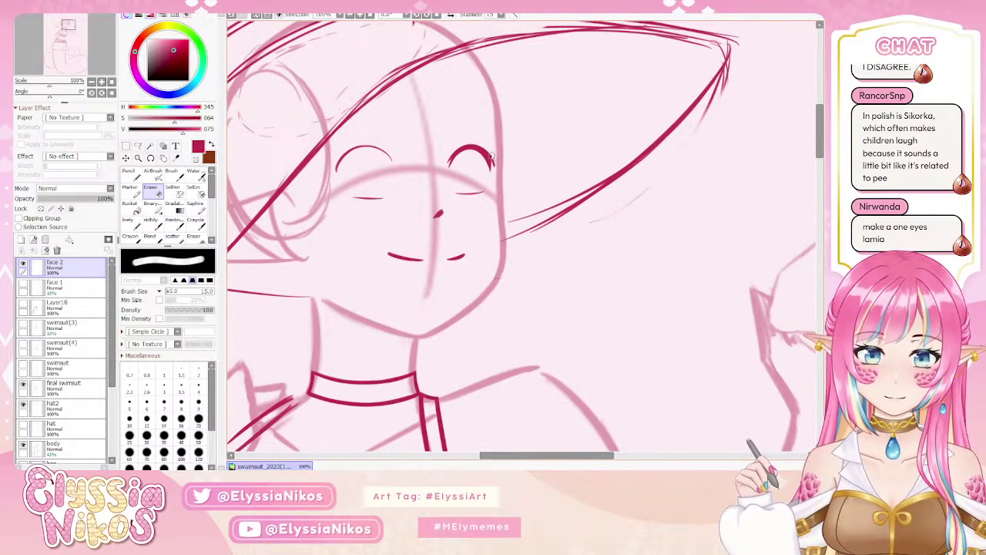
click(126, 146)
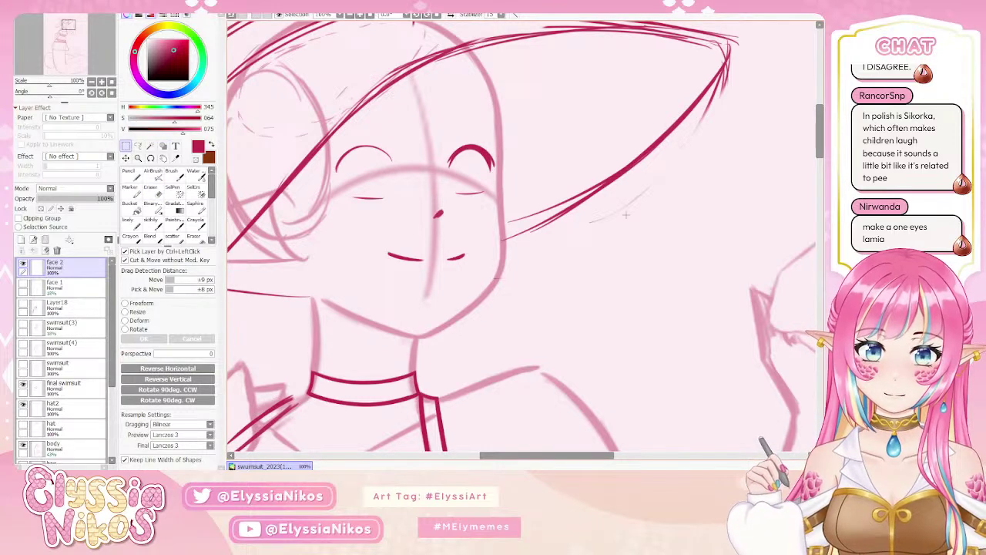
click(150, 188)
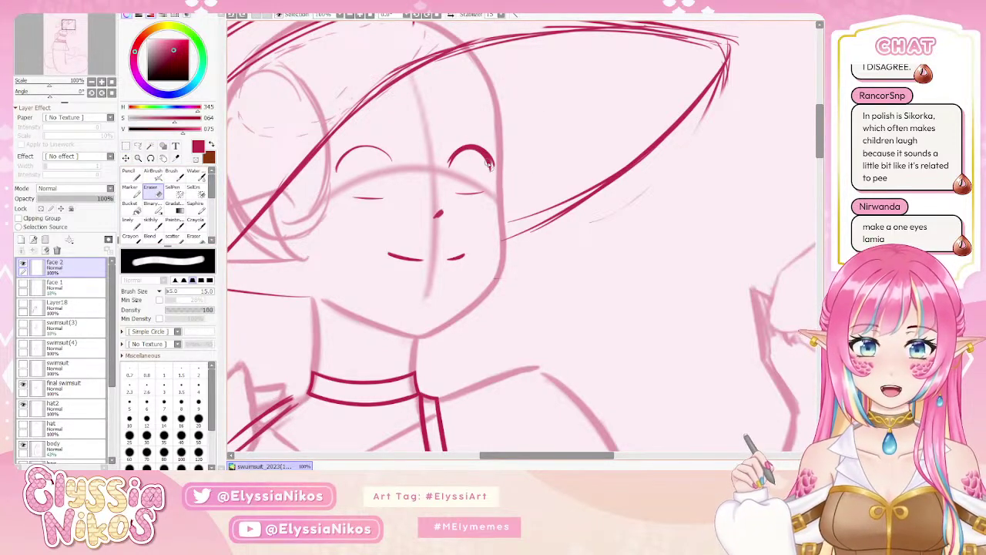
key(bracketleft)
key(bracketleft)
key(bracketleft)
key(bracketleft)
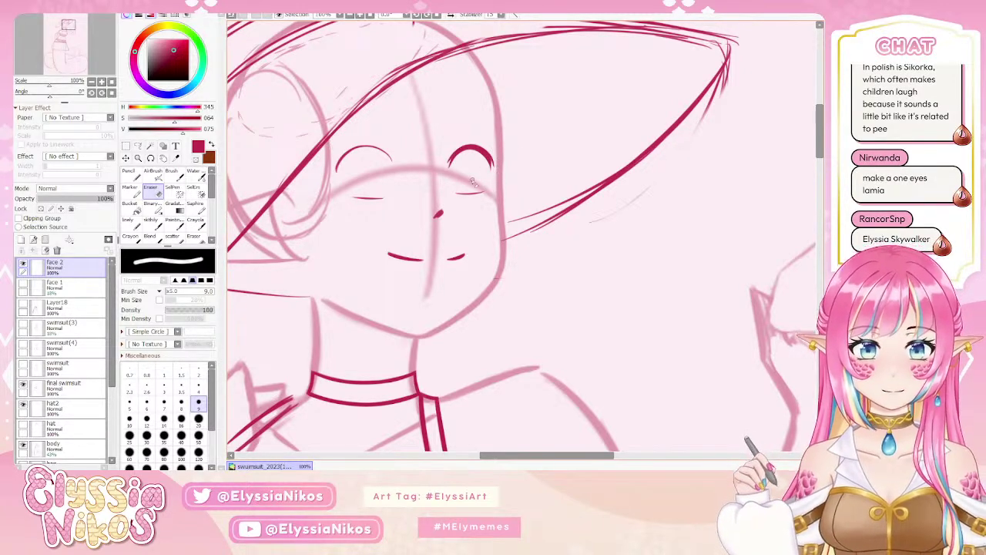
Touch up the outer end of the far eye's upper lid, using the linely brush reduced to size 4.
click(150, 221)
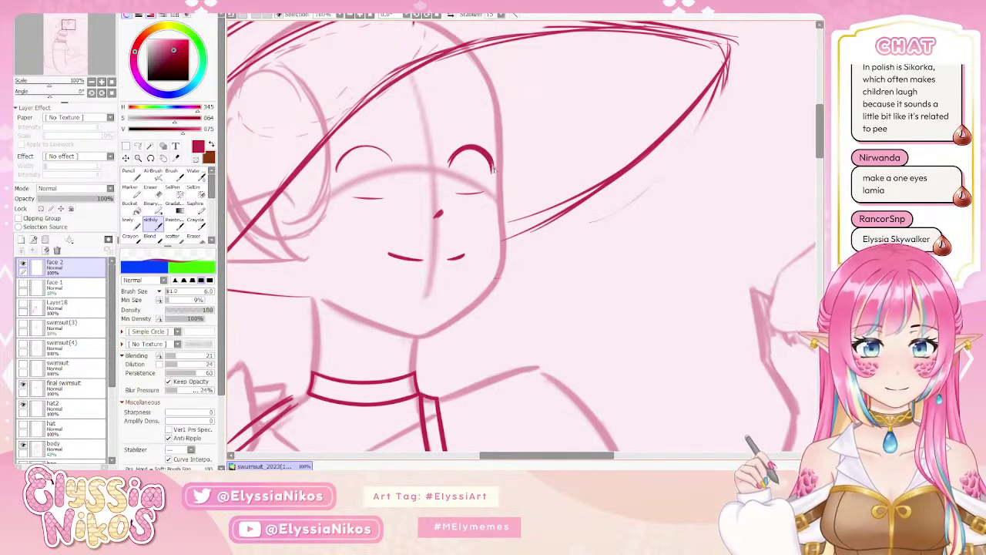
key(e)
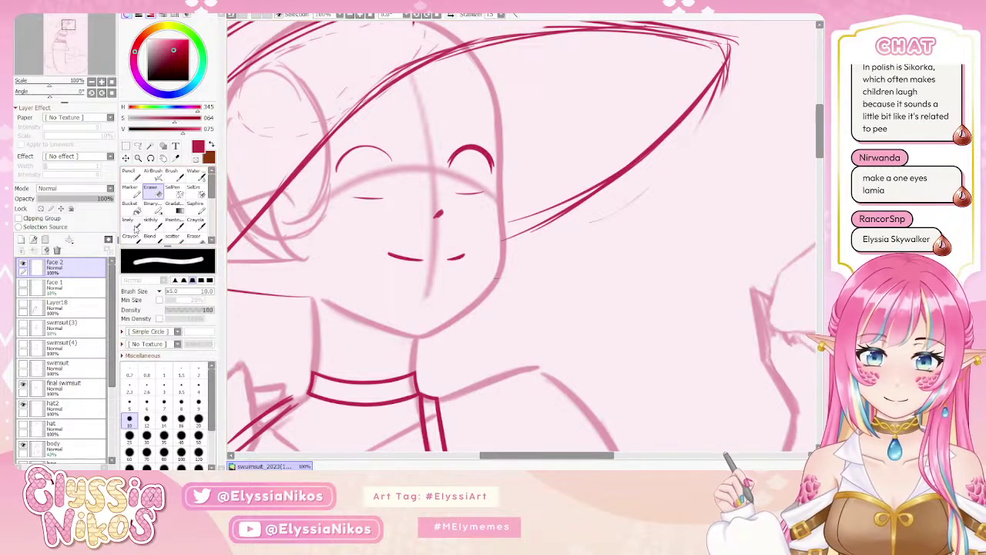
click(129, 220)
mouse_move(569, 120)
mouse_down()
mouse_move(505, 111)
mouse_move(437, 143)
mouse_move(411, 178)
mouse_up()
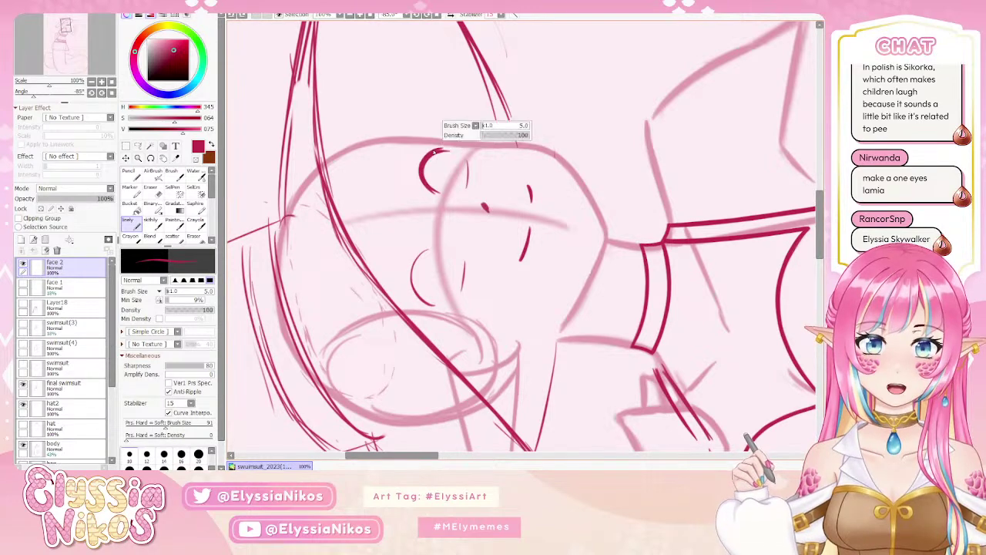
key(bracketleft)
key(bracketleft)
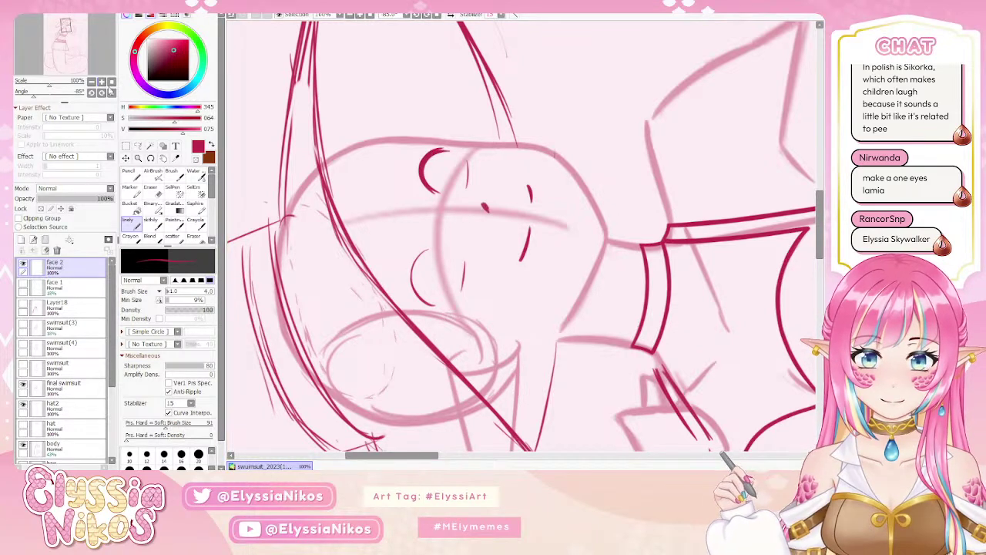
click(111, 92)
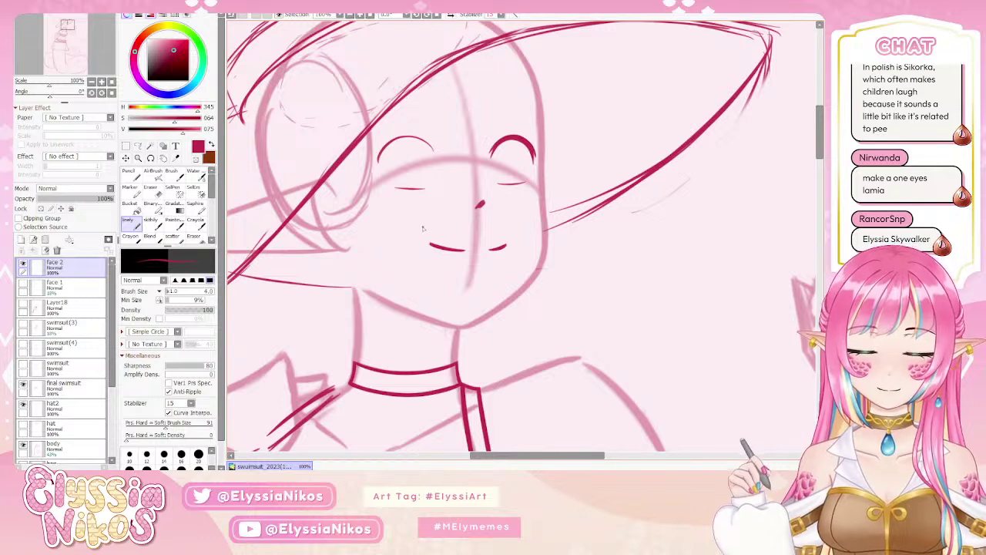
mouse_move(541, 176)
mouse_down()
mouse_move(434, 130)
mouse_move(432, 208)
mouse_up()
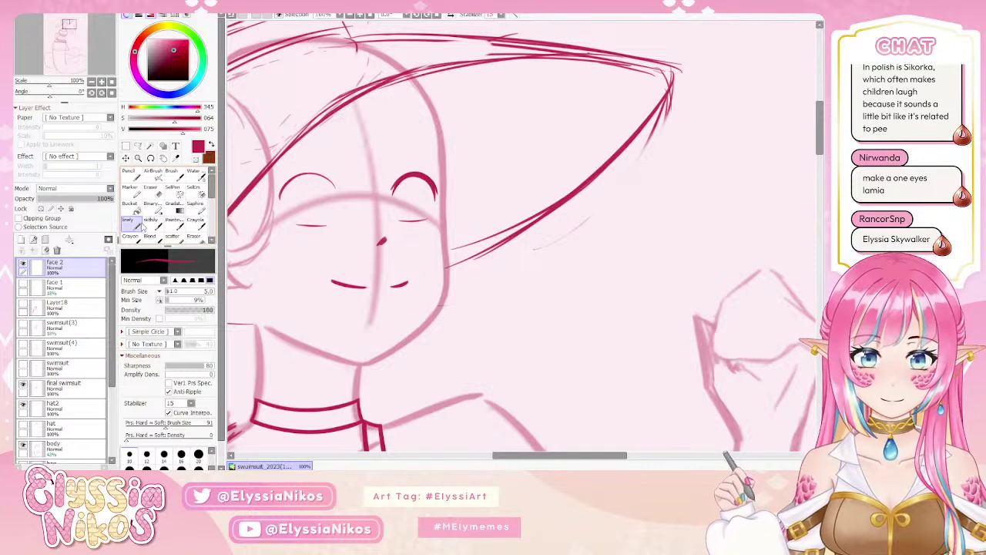
Thicken the near eye's upper lid arc, undoing unwanted strokes and raising the brush to size 11.
drag(284, 197, 317, 184)
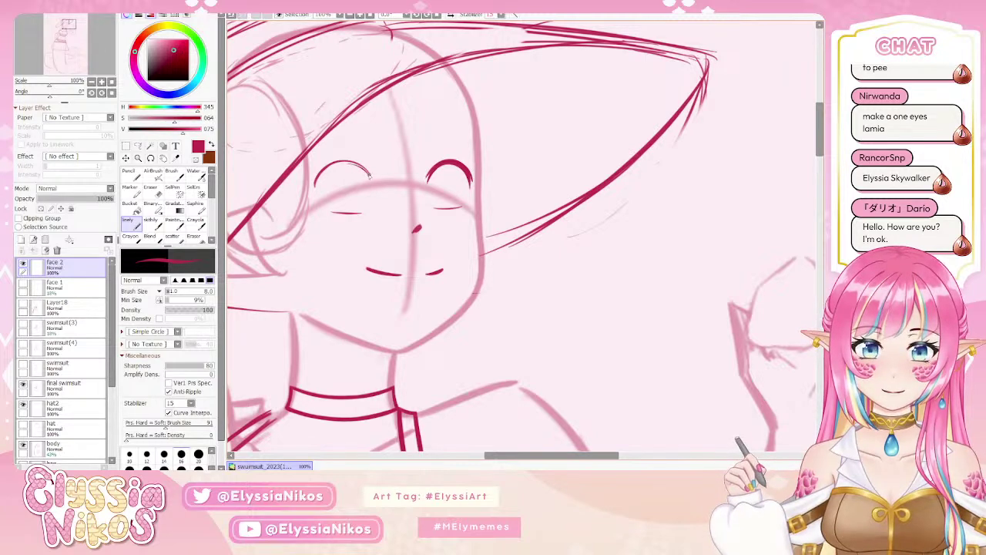
drag(356, 164, 370, 181)
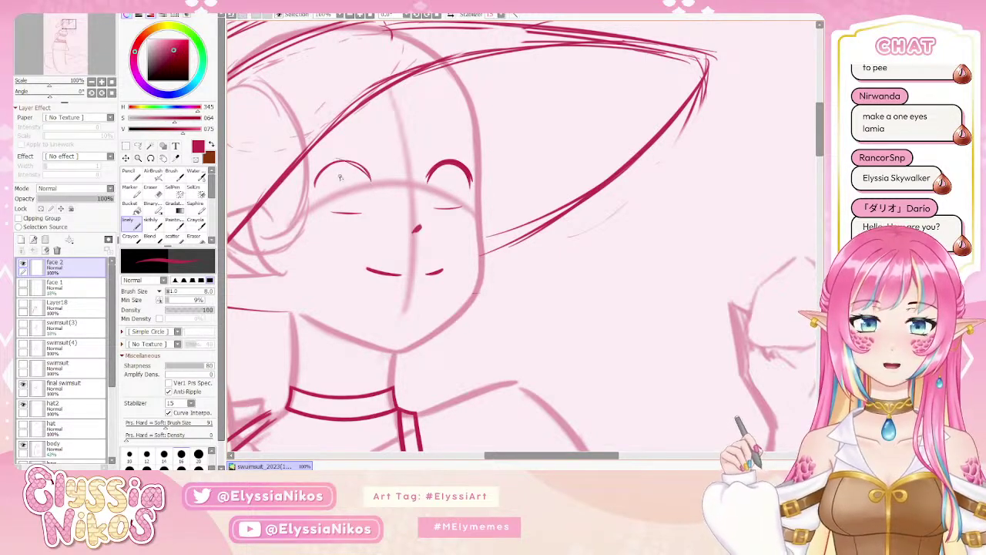
mouse_move(327, 182)
mouse_down()
mouse_move(368, 178)
mouse_move(323, 165)
mouse_move(314, 186)
mouse_move(343, 164)
mouse_up()
key(ctrl+z)
key(ctrl+z)
key(ctrl+z)
key(ctrl+z)
key(ctrl+z)
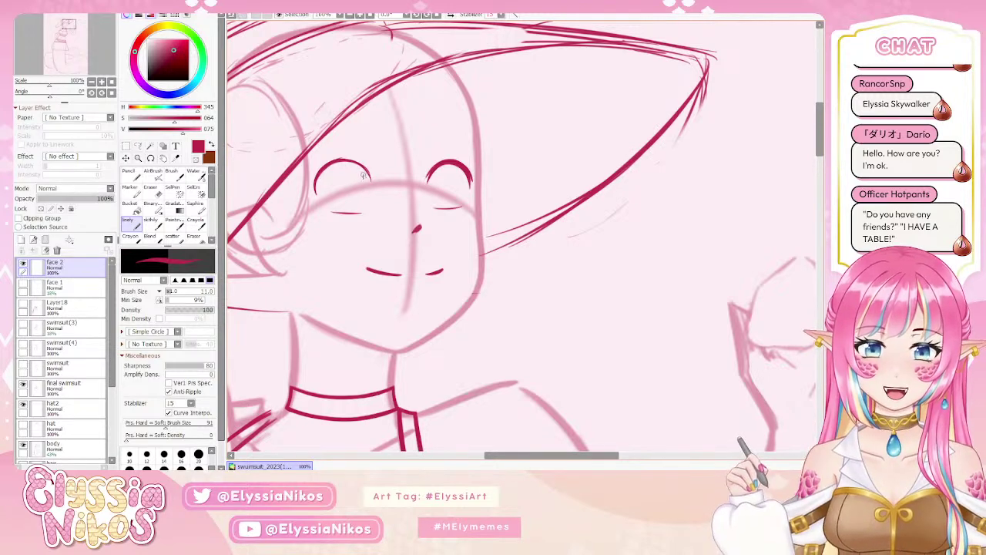
Build up the inner half of the near eye's upper lid in rotated views with the brush at size 9.
mouse_move(29, 96)
mouse_down()
mouse_move(453, 193)
mouse_move(501, 271)
mouse_up()
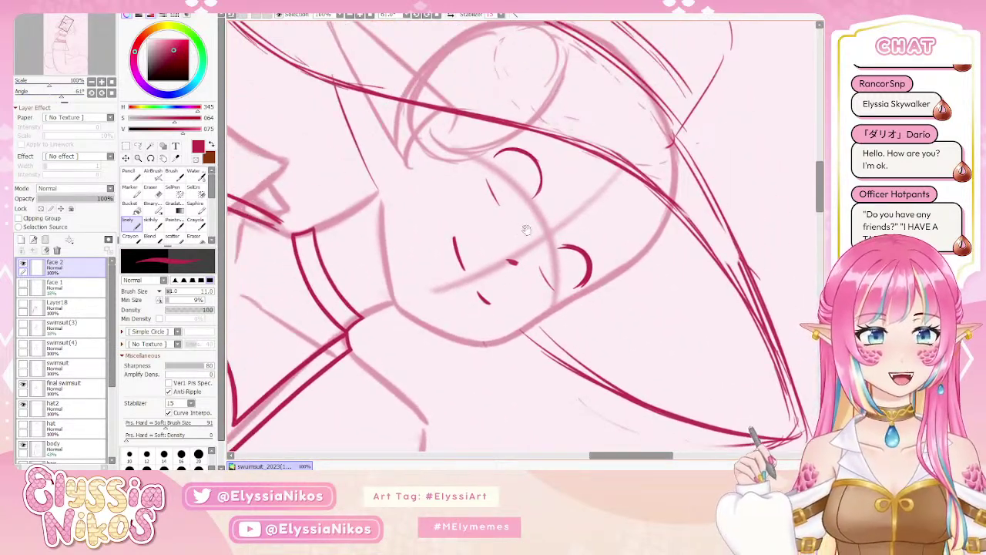
drag(522, 230, 541, 228)
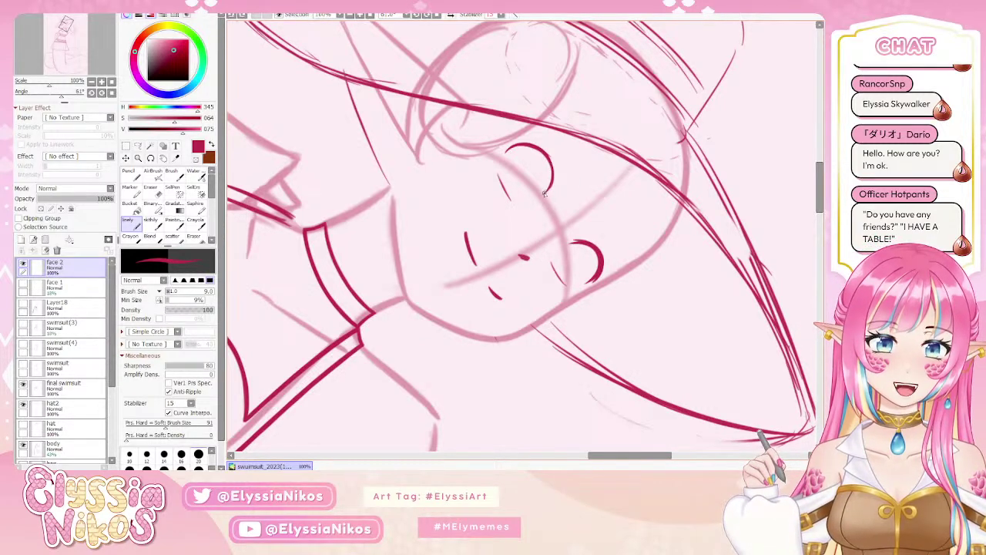
drag(552, 181, 395, 203)
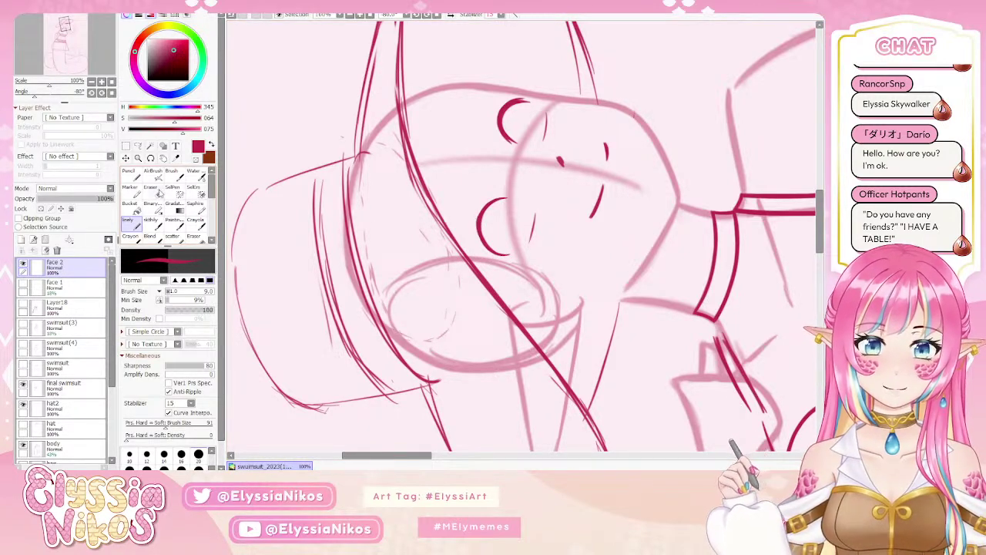
key(e)
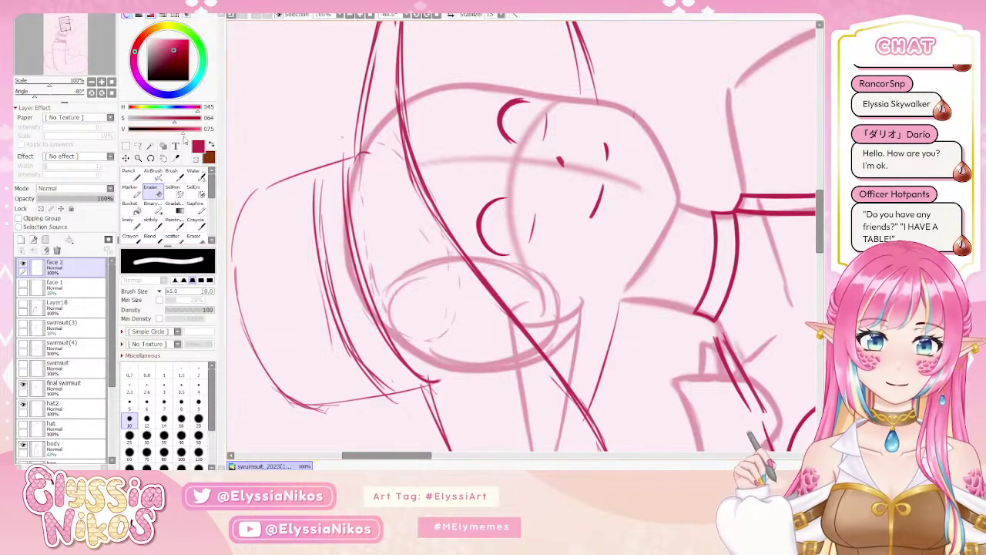
click(110, 93)
drag(285, 119, 235, 108)
key(e)
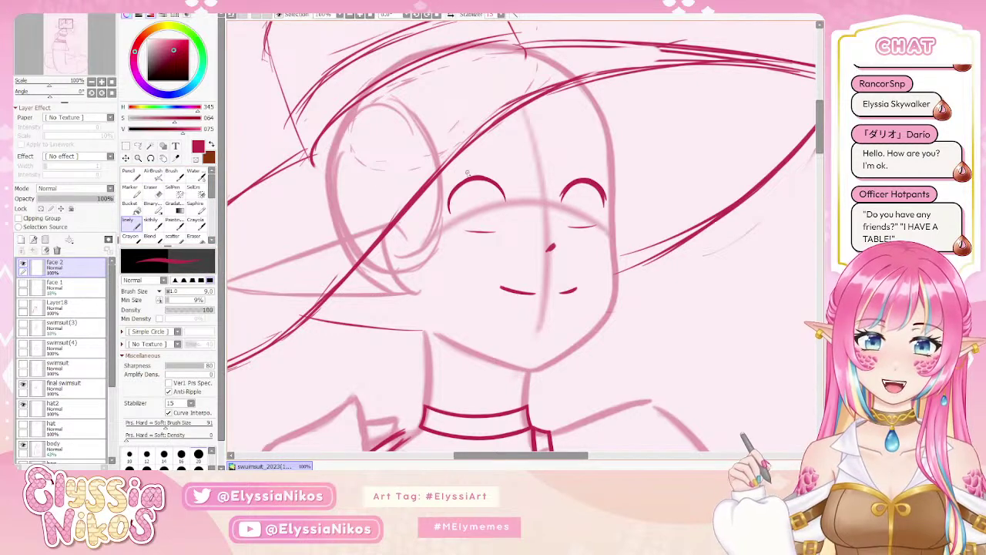
Refine the crown and inner end of the near eye's upper lid, increasing the brush to size 11.
mouse_move(480, 174)
mouse_down()
mouse_move(429, 185)
mouse_move(504, 144)
mouse_up()
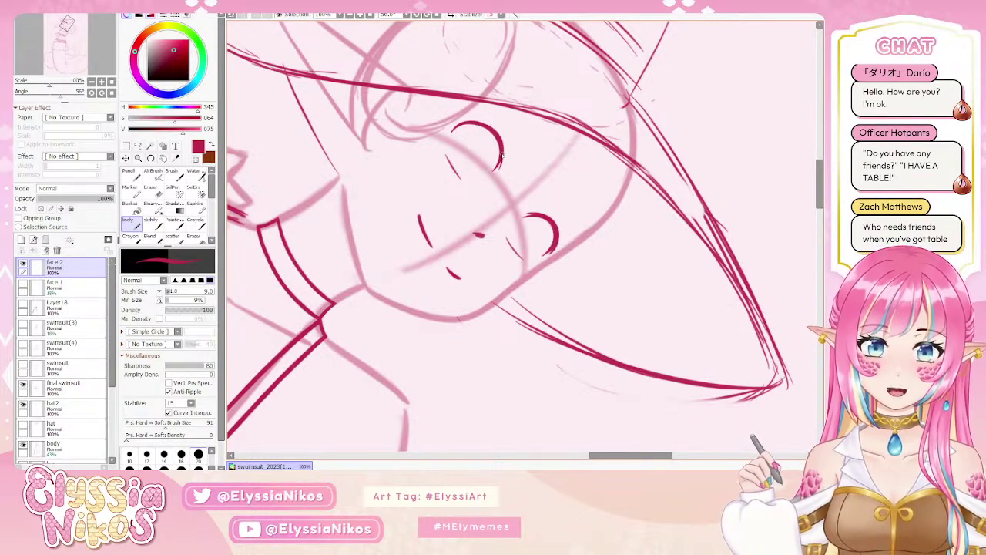
key(ctrl)
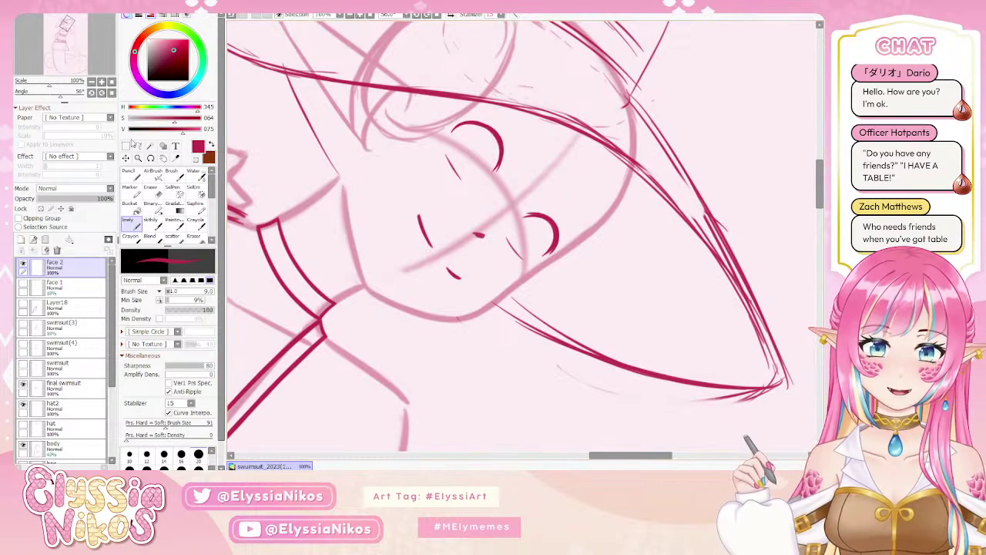
click(102, 92)
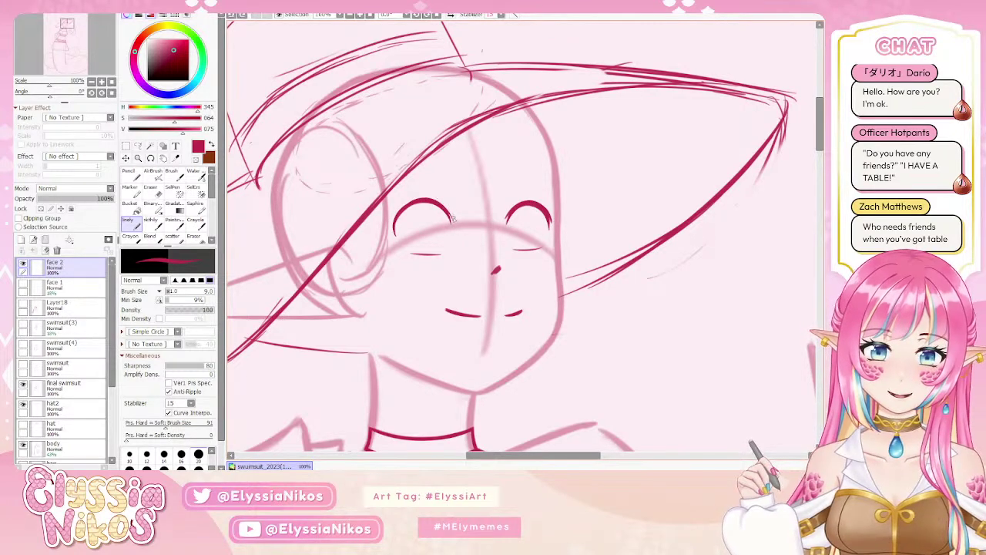
drag(259, 248, 310, 264)
scroll(310, 263, down, 3)
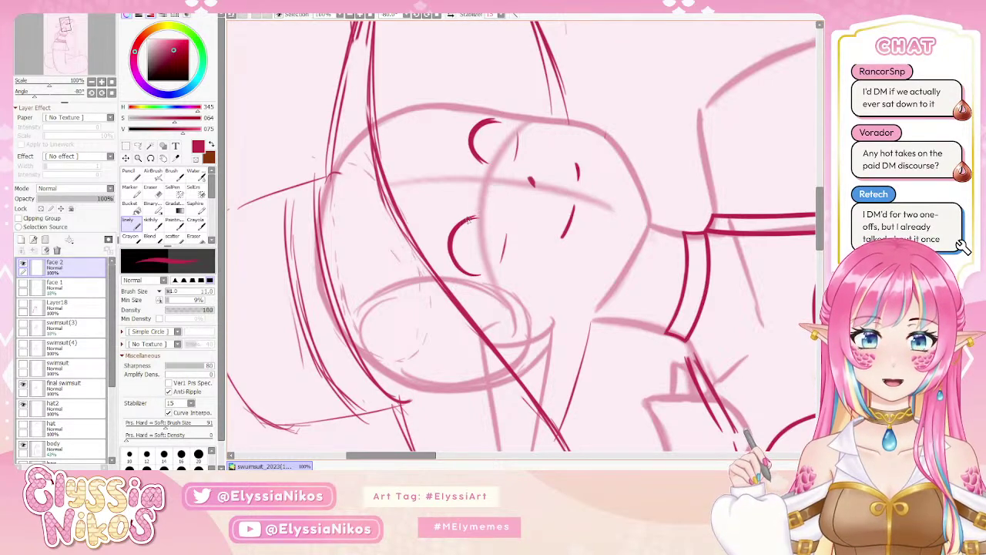
click(112, 92)
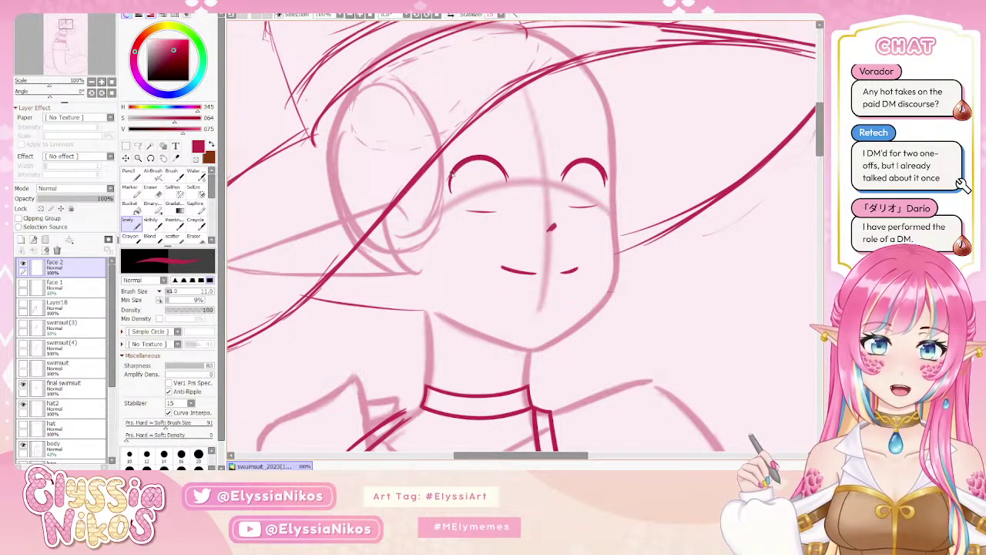
Thicken the outer end of the near eye's upper lid up to the crown of the arc.
drag(448, 182, 472, 158)
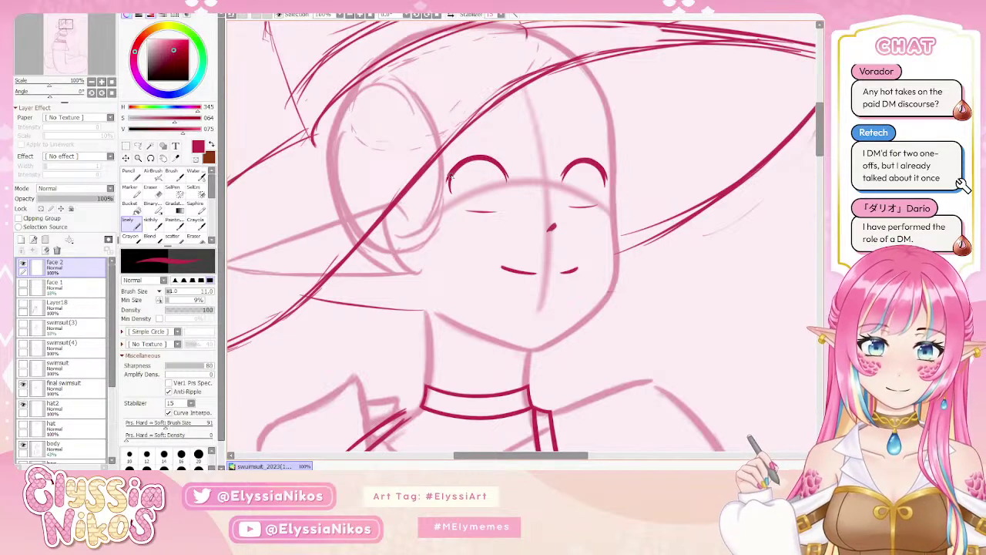
mouse_move(471, 160)
mouse_down()
mouse_move(560, 304)
mouse_move(487, 308)
mouse_up()
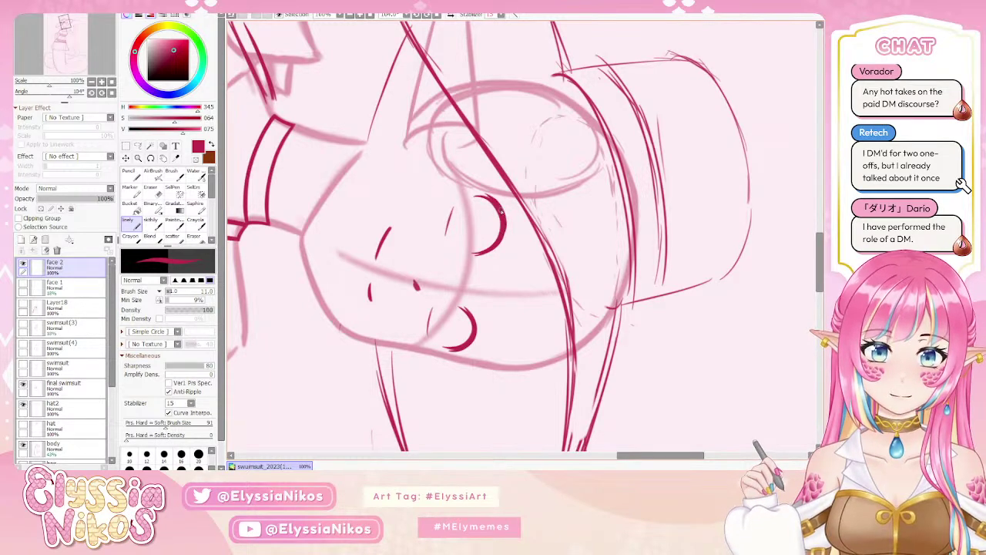
key(Delete)
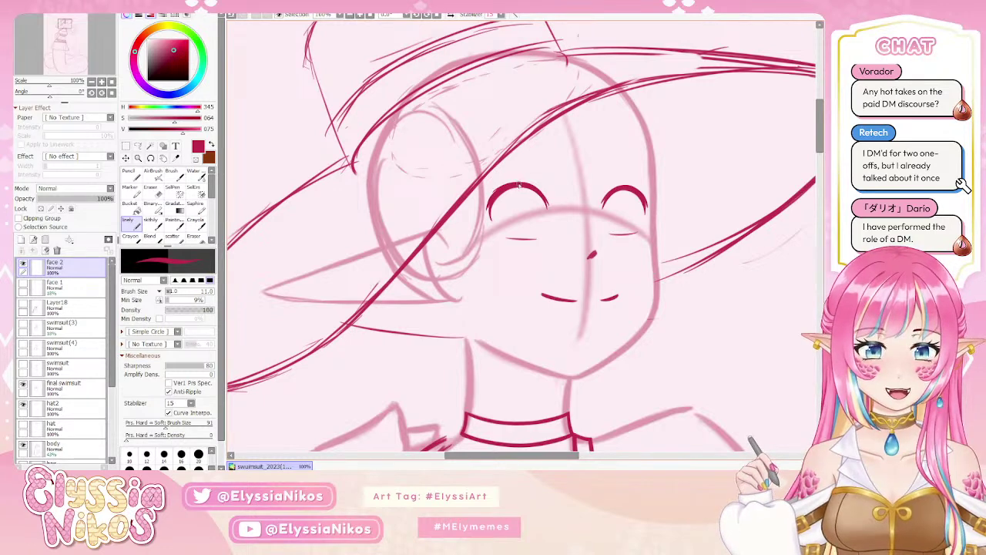
Clean up the near eye's upper lid with the size 15 eraser and even out its curve with the linely brush.
click(151, 188)
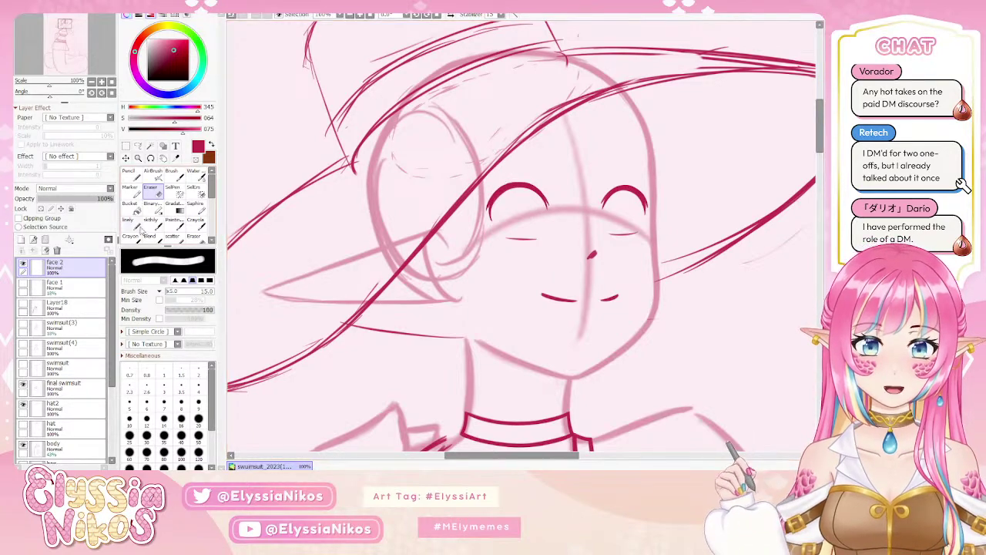
click(136, 222)
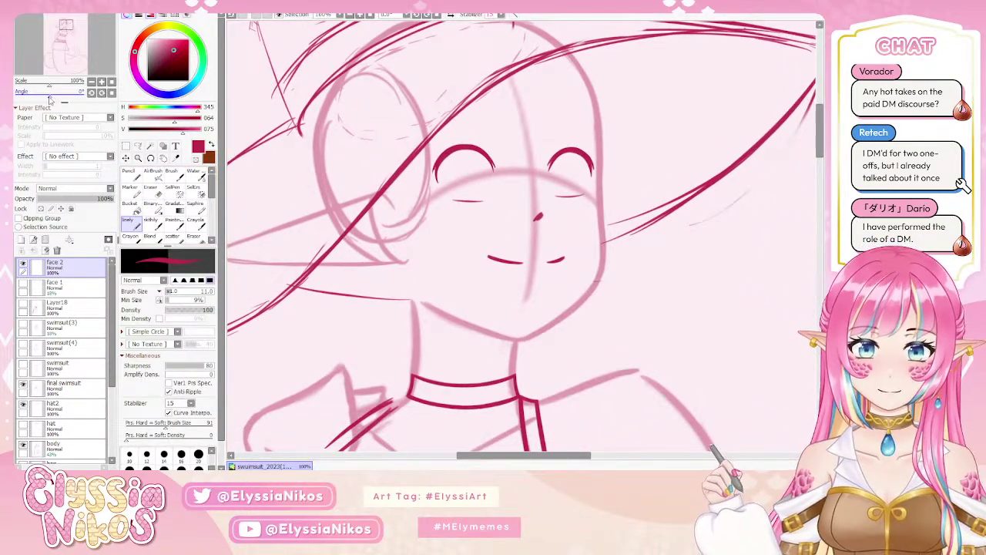
click(91, 94)
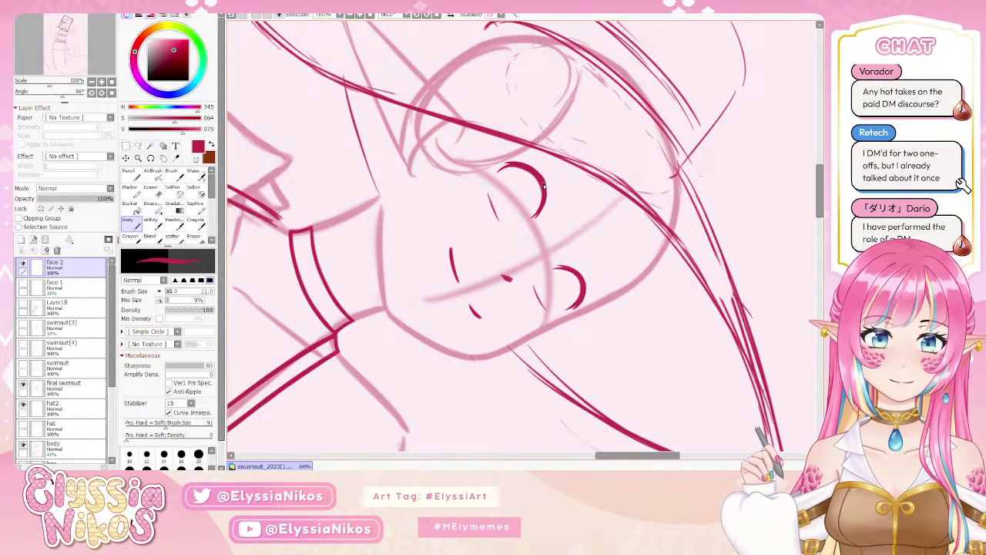
key(Delete)
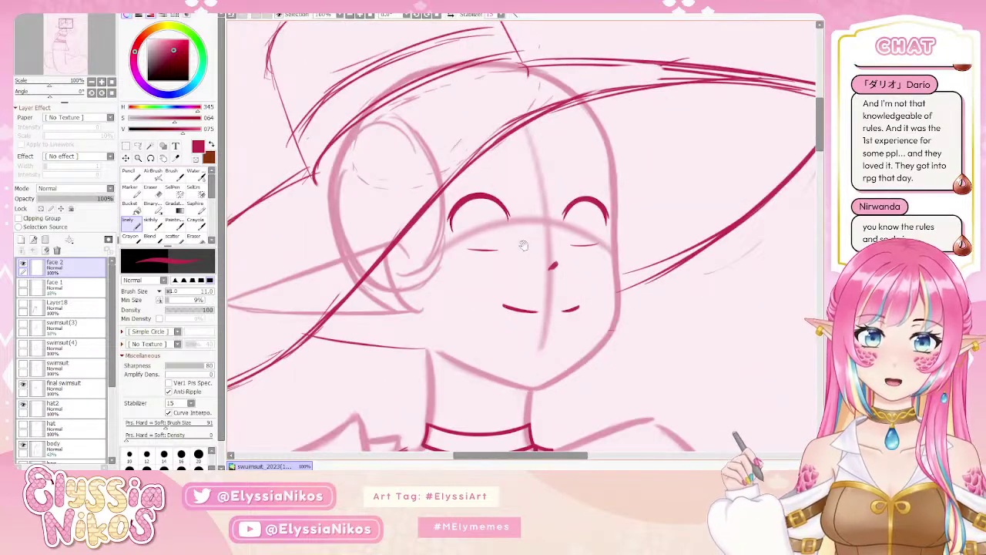
drag(488, 198, 504, 147)
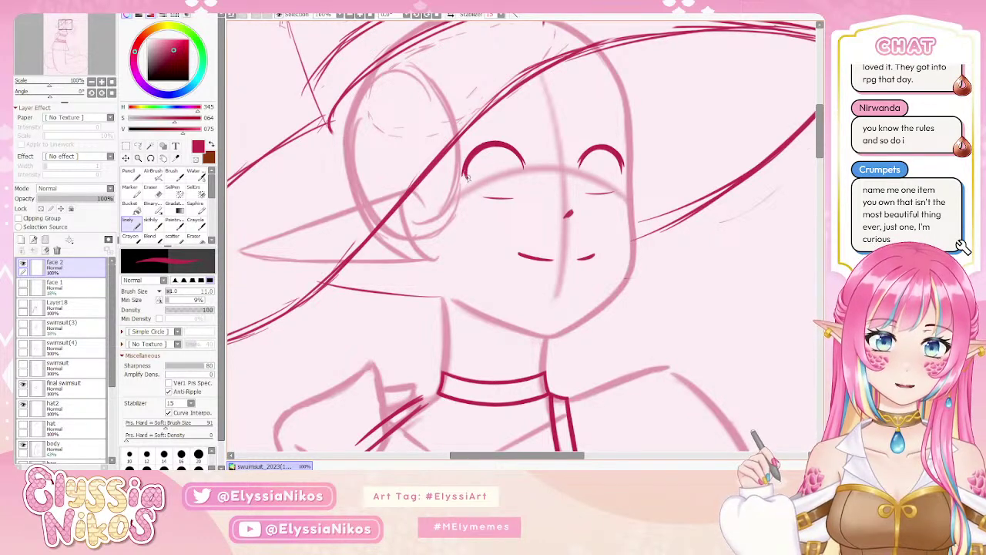
Check the finished eyes against the whole figure in mirrored and normal view.
scroll(456, 198, down, 1)
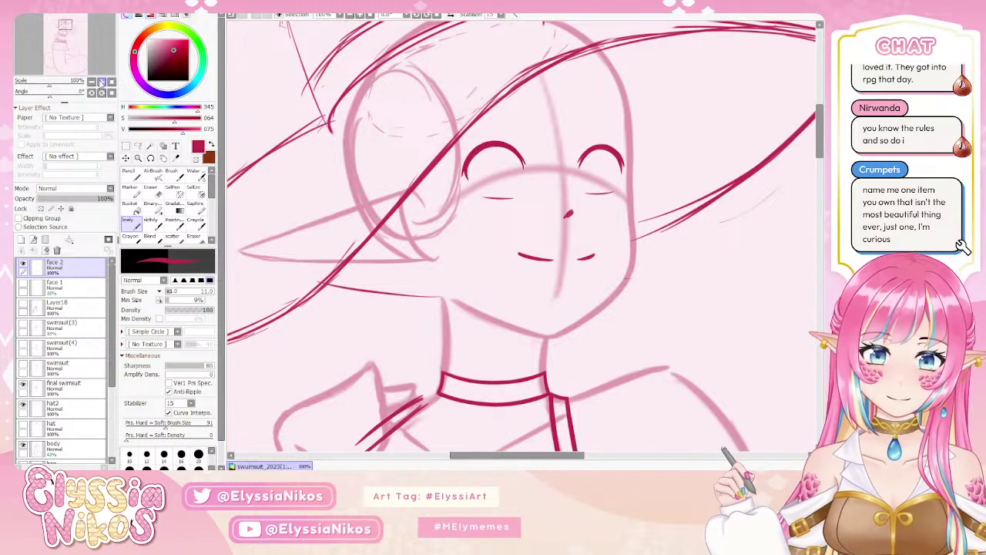
scroll(456, 308, down, 1)
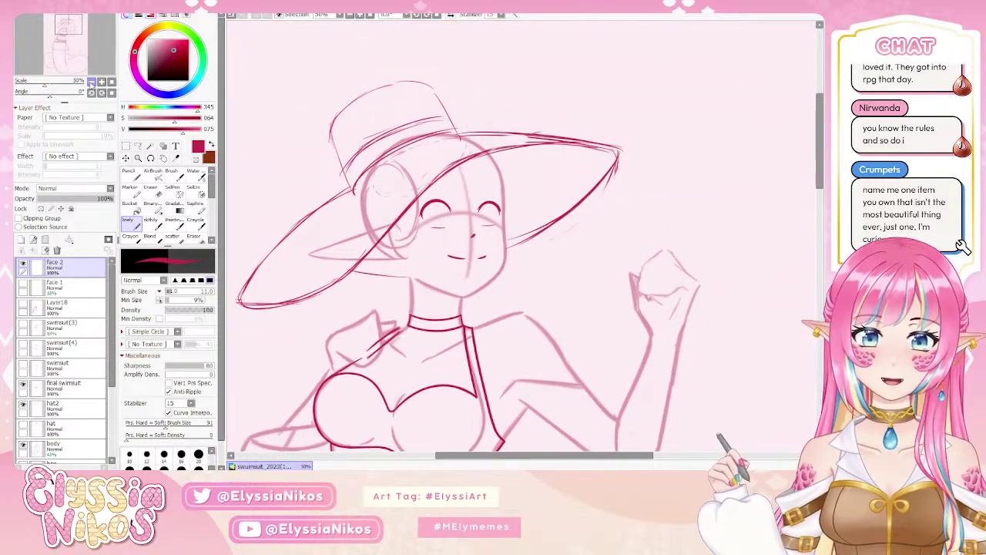
scroll(456, 307, down, 1)
click(451, 15)
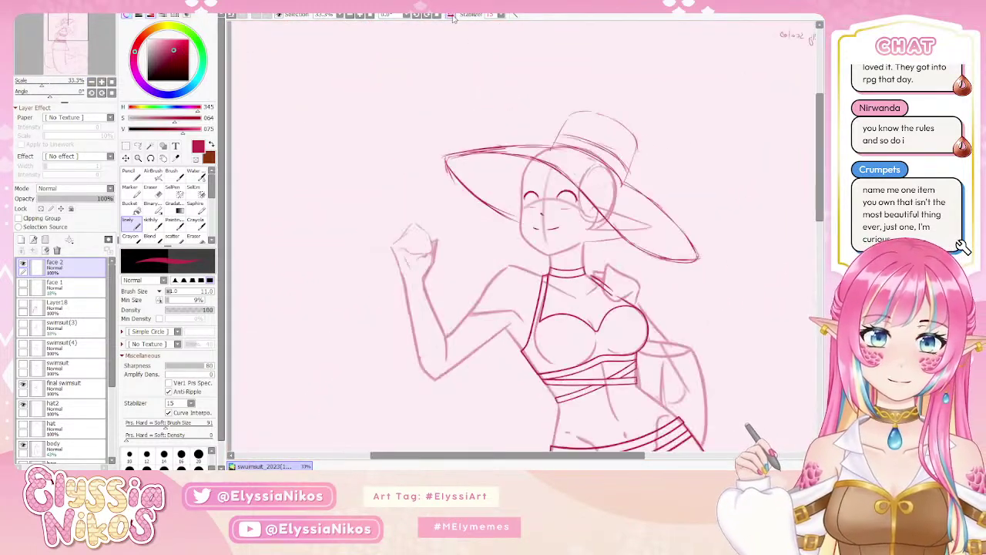
click(91, 81)
click(91, 81)
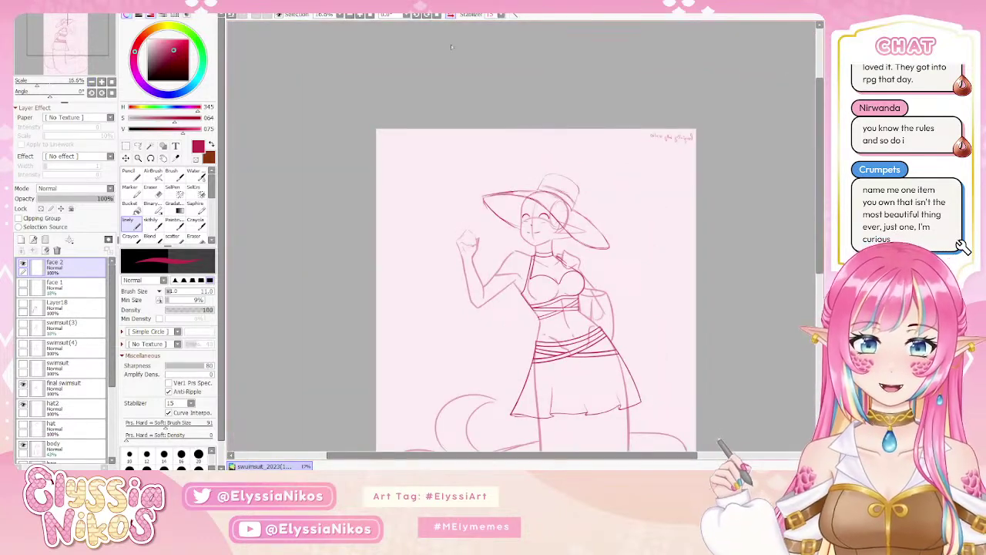
click(451, 14)
click(450, 15)
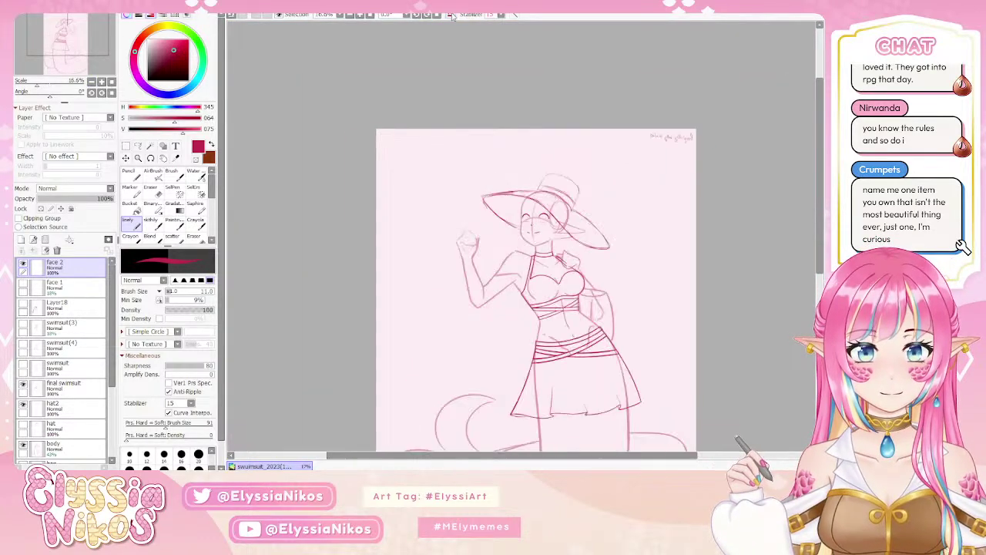
click(451, 15)
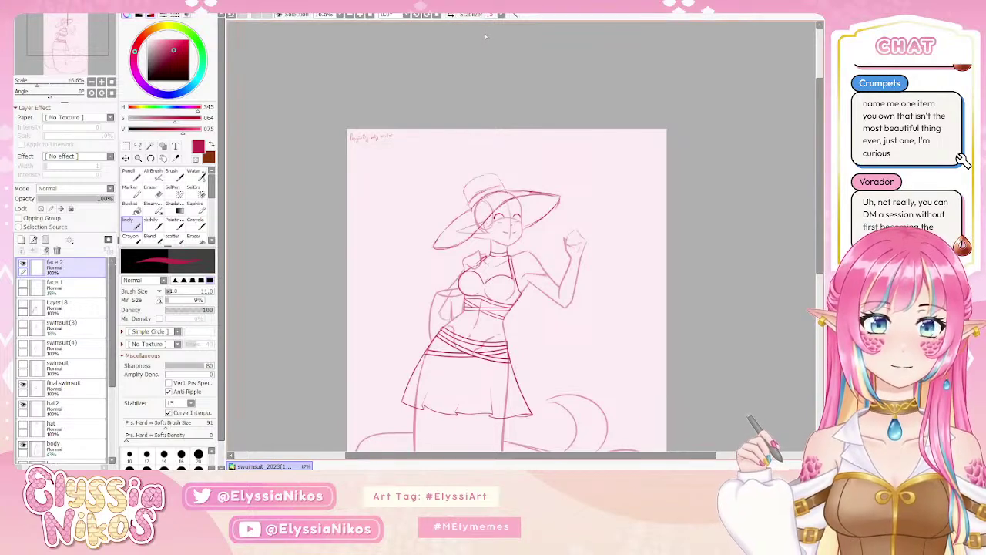
Show the face 1 layer and toggle the face 2 layer's visibility to compare the two expressions.
click(23, 265)
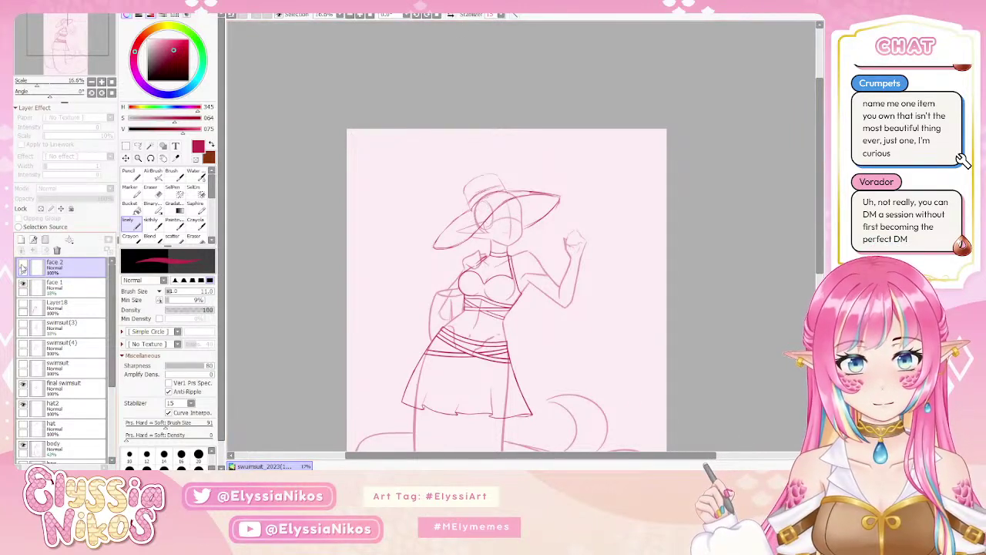
click(23, 264)
click(24, 265)
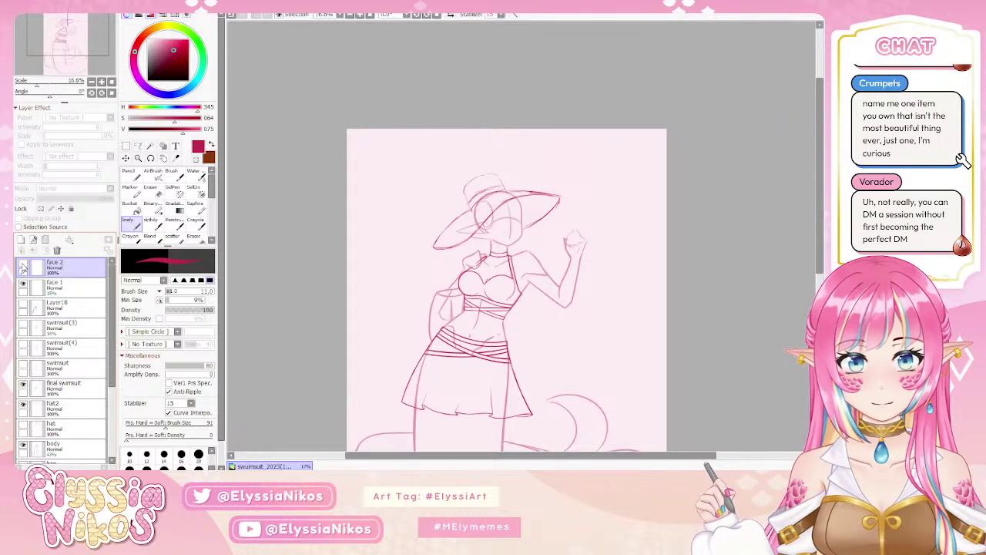
Toggle the face 2 layer's visibility to compare the sketch with and without the facial features, leaving it visible.
click(23, 264)
click(23, 265)
click(23, 264)
click(23, 265)
click(23, 264)
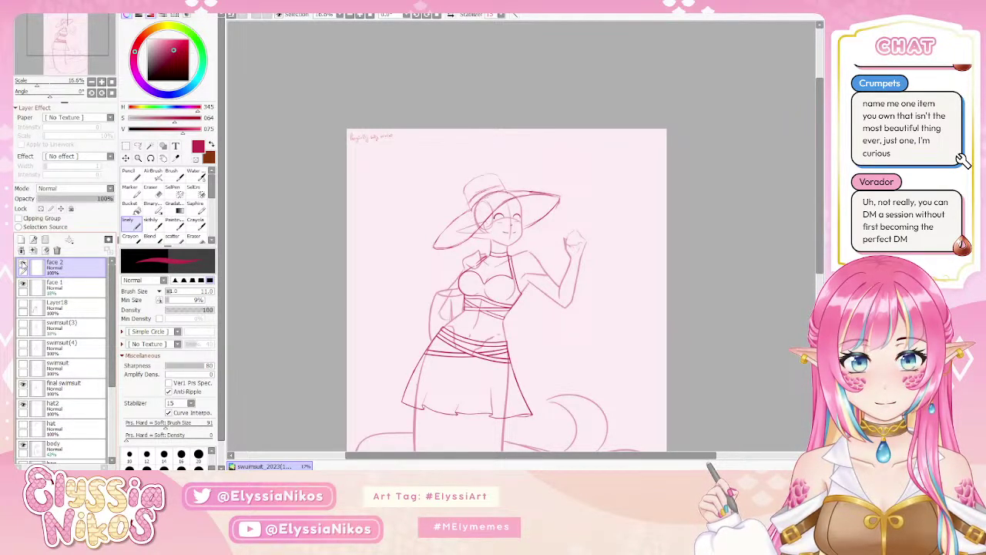
click(23, 265)
click(23, 265)
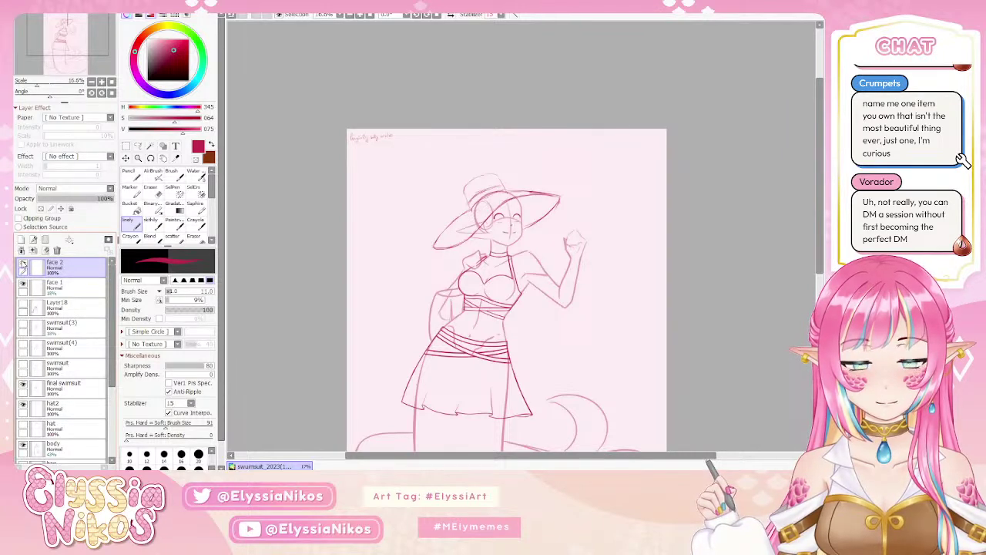
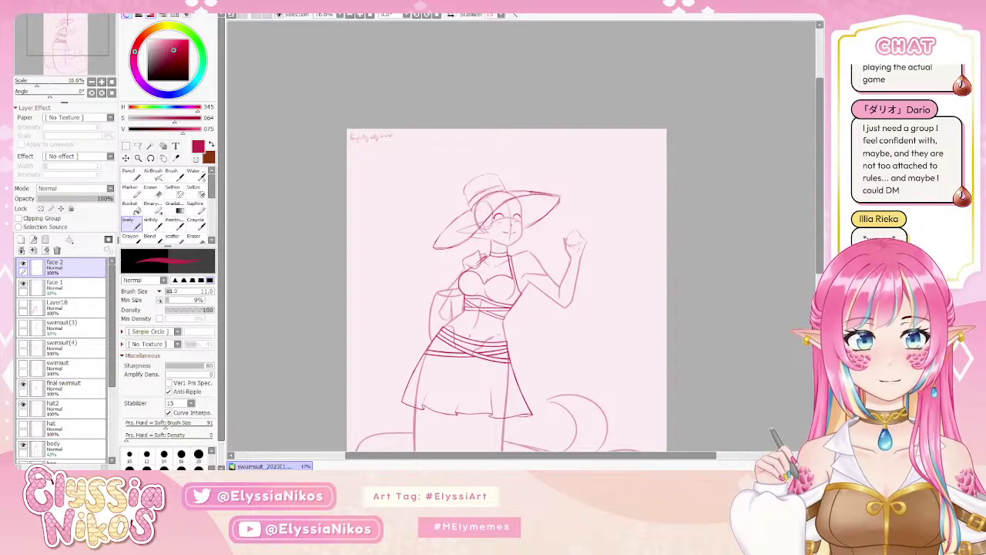
Mirror the canvas view, lasso the far eye on the face 2 layer, and adjust it with a freeform transform.
key(bracketleft)
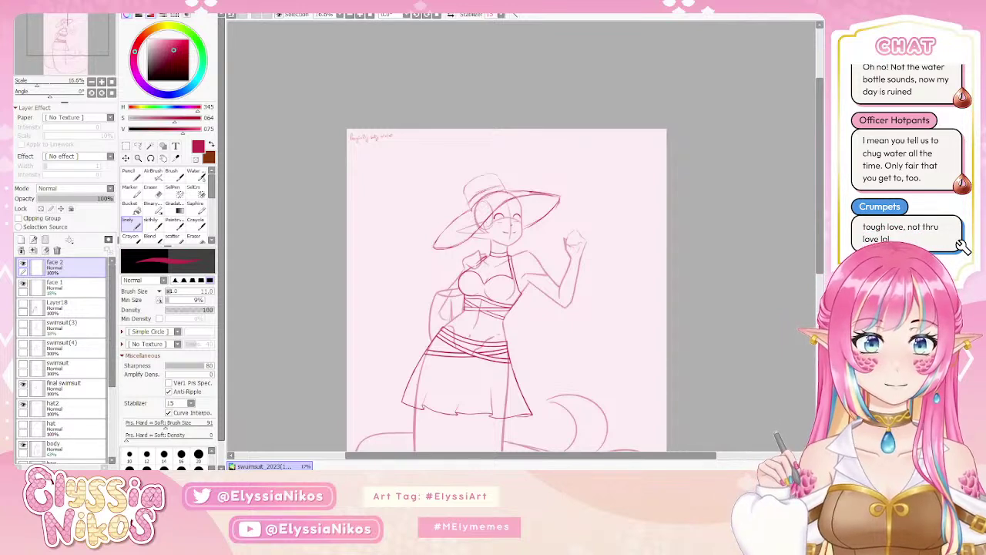
scroll(433, 139, up, 4)
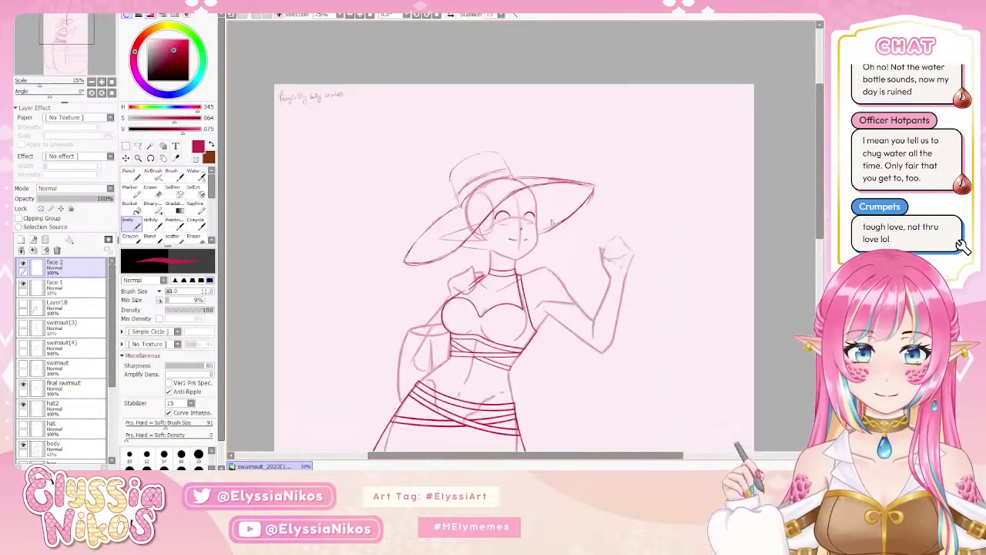
scroll(433, 139, up, 2)
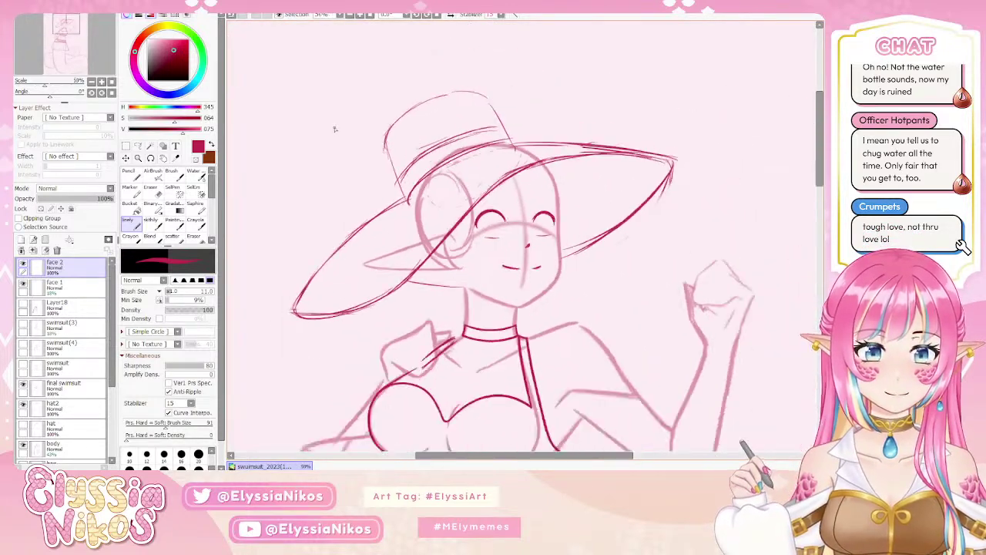
scroll(443, 143, down, 3)
click(451, 14)
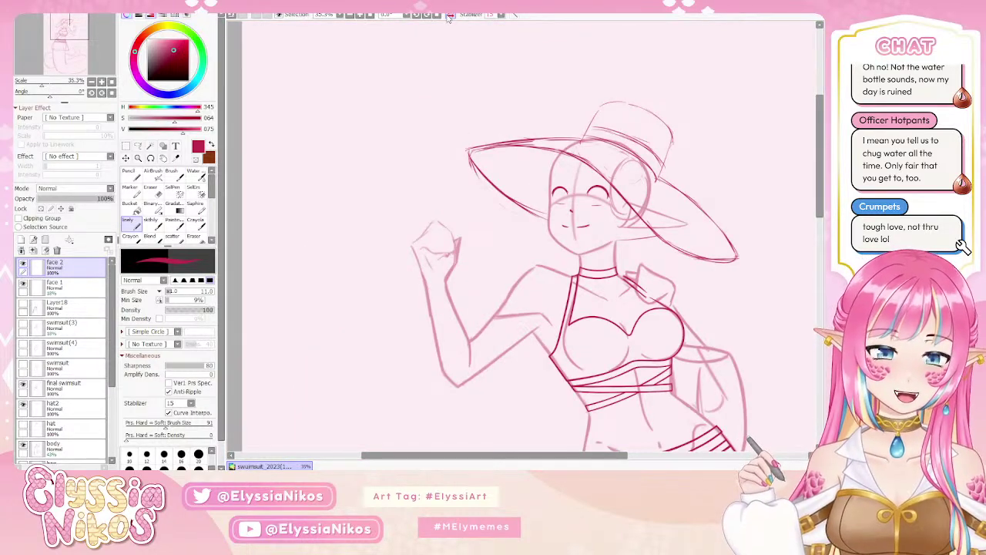
key(a)
mouse_move(578, 210)
mouse_down()
mouse_move(564, 169)
mouse_move(538, 201)
mouse_move(574, 221)
mouse_up()
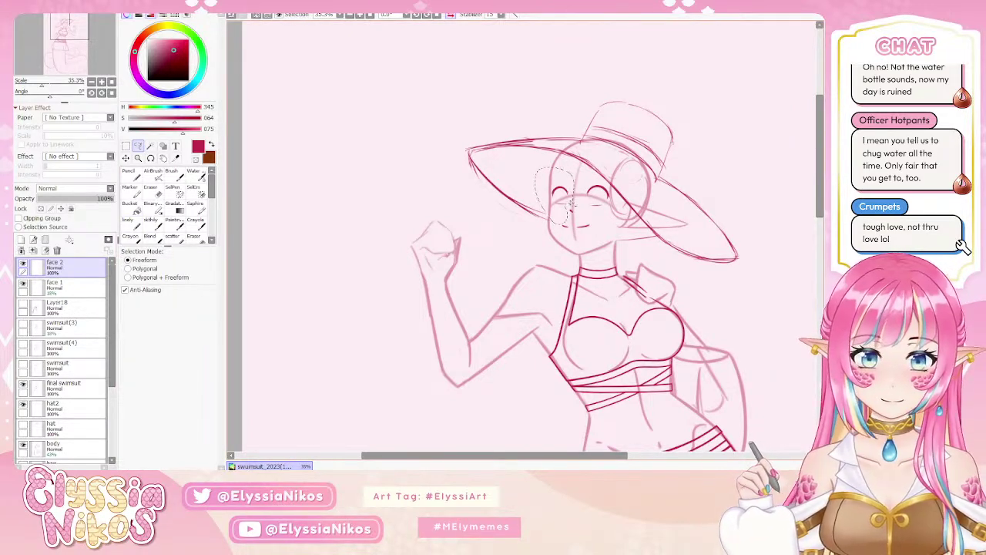
scroll(567, 204, up, 4)
scroll(564, 205, down, 4)
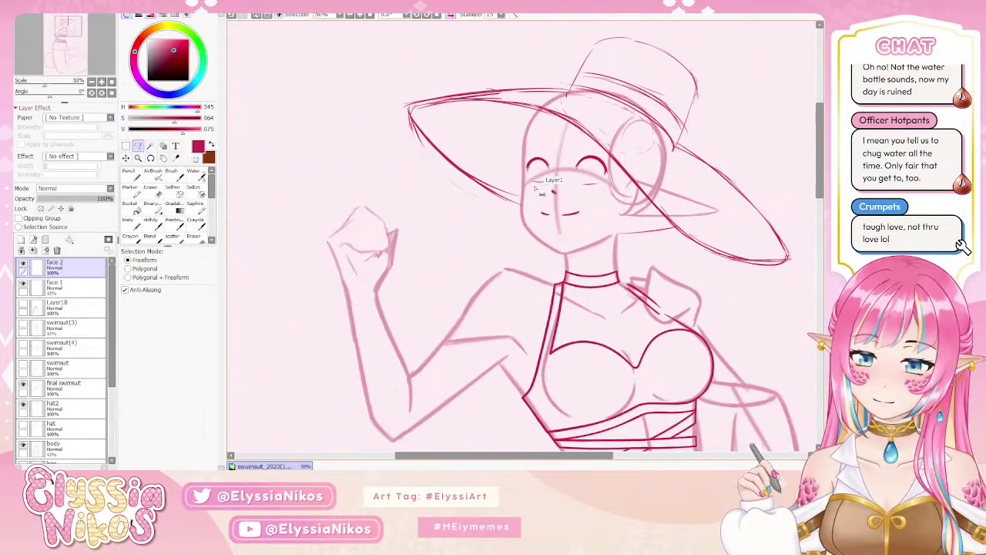
key(ctrl+t)
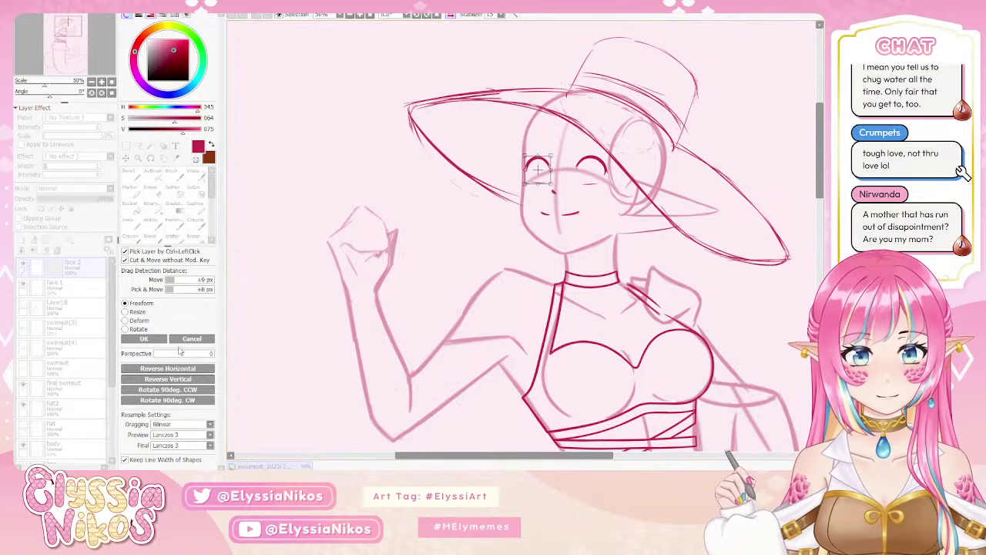
click(144, 339)
scroll(346, 140, down, 1)
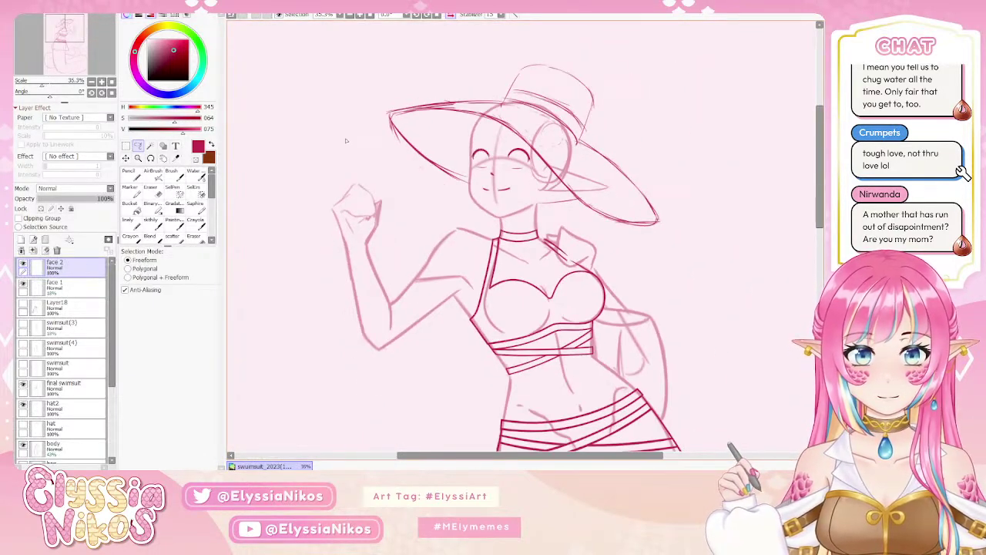
Compare the face in normal and mirrored views, ending in the normal orientation.
click(451, 15)
click(450, 15)
click(451, 15)
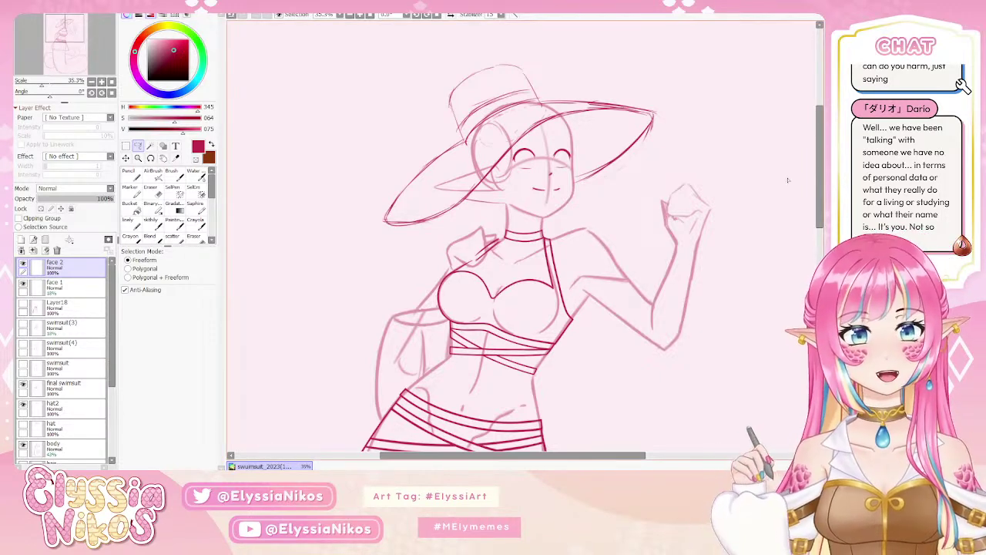
Select the sketching brush and create a new layer named "eyes" above the face 2 layer.
drag(679, 279, 655, 270)
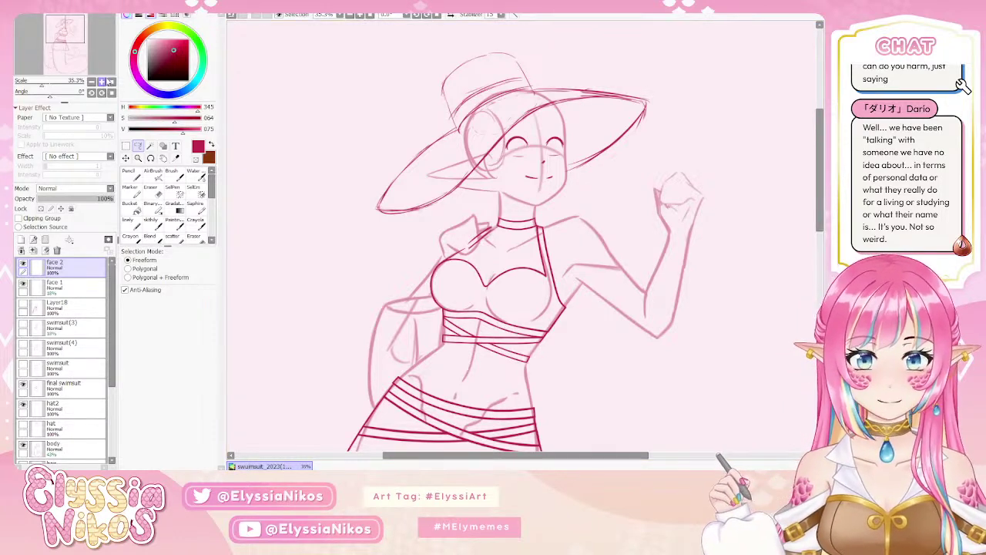
scroll(387, 246, up, 3)
drag(454, 455, 481, 393)
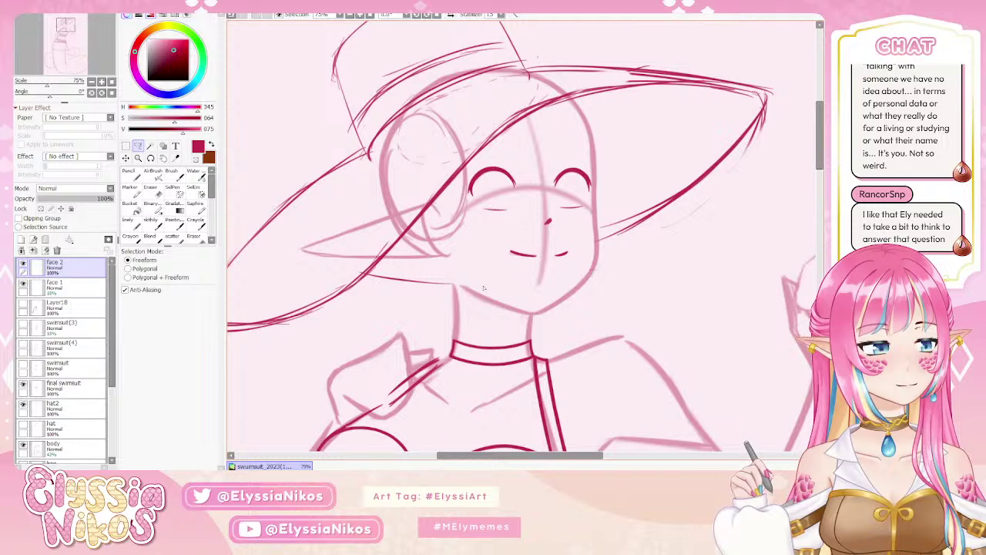
drag(616, 192, 604, 164)
click(151, 221)
mouse_move(477, 256)
mouse_down()
mouse_move(545, 175)
mouse_move(513, 208)
mouse_move(500, 265)
mouse_up()
click(21, 240)
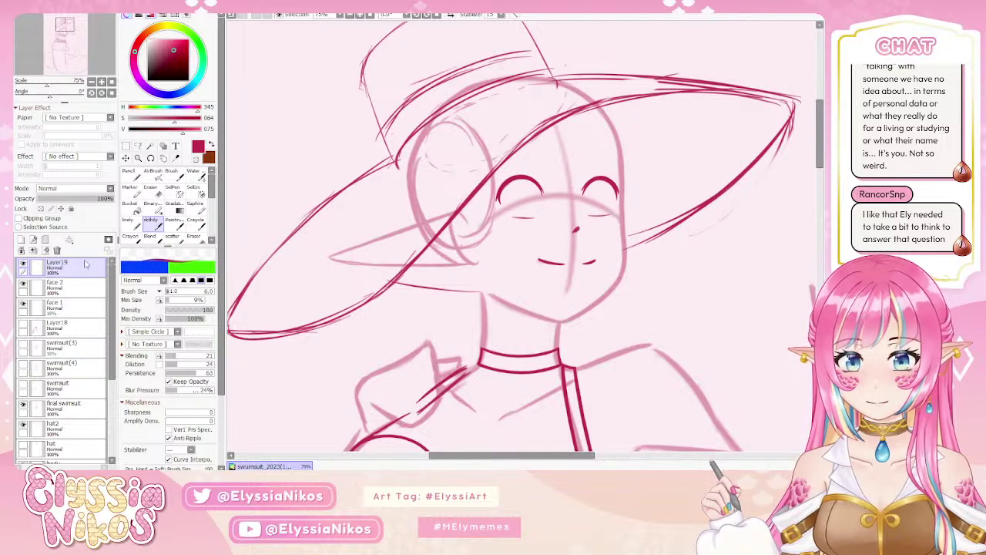
text(eyes)
key(Return)
Sketch an oval iris outline beneath the far eye's upper lash line with brush size 9.
drag(665, 285, 637, 299)
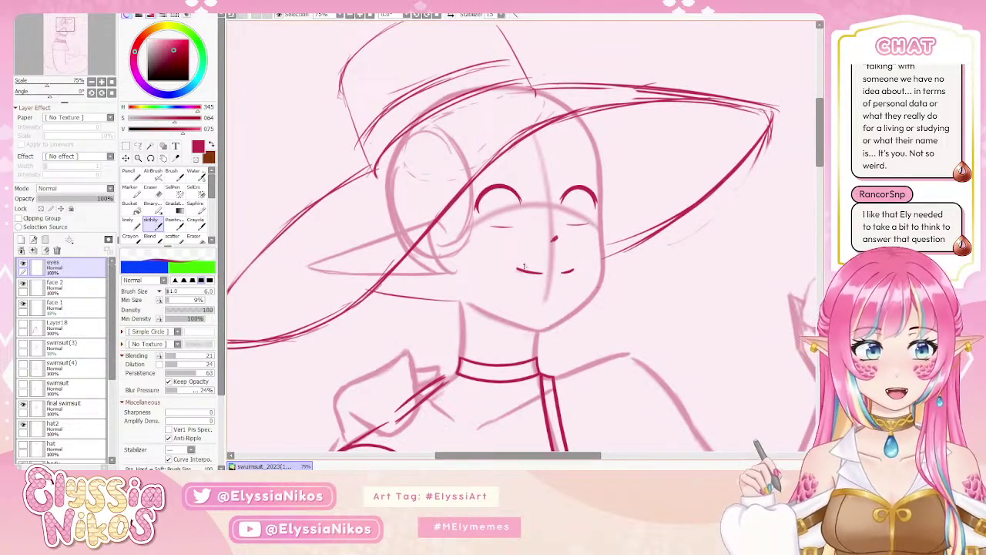
drag(582, 231, 571, 228)
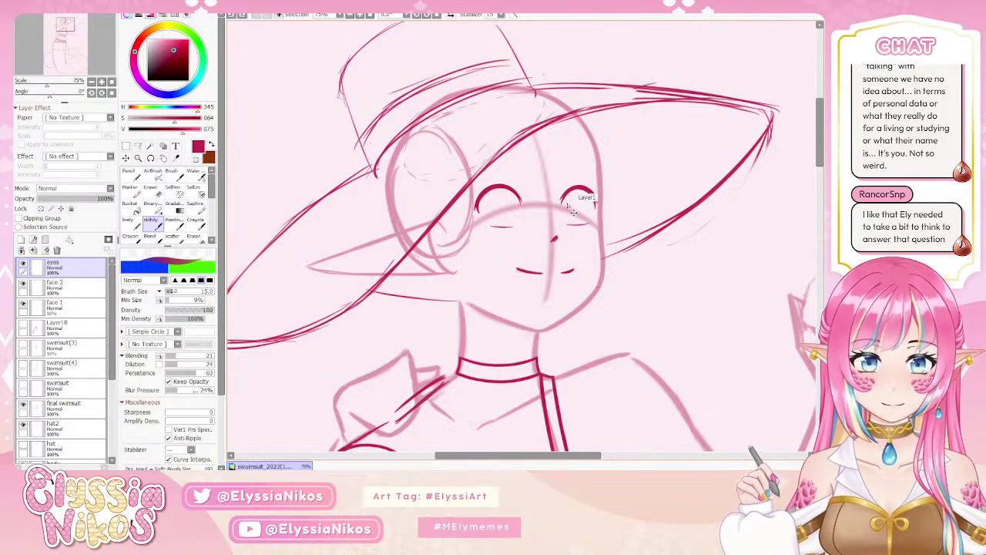
key(bracketleft)
key(bracketleft)
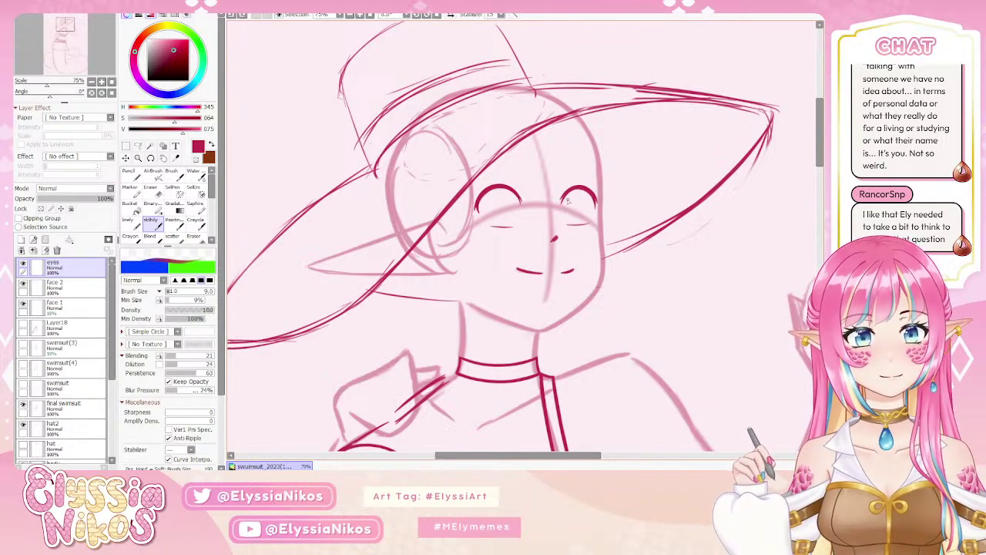
drag(568, 203, 572, 229)
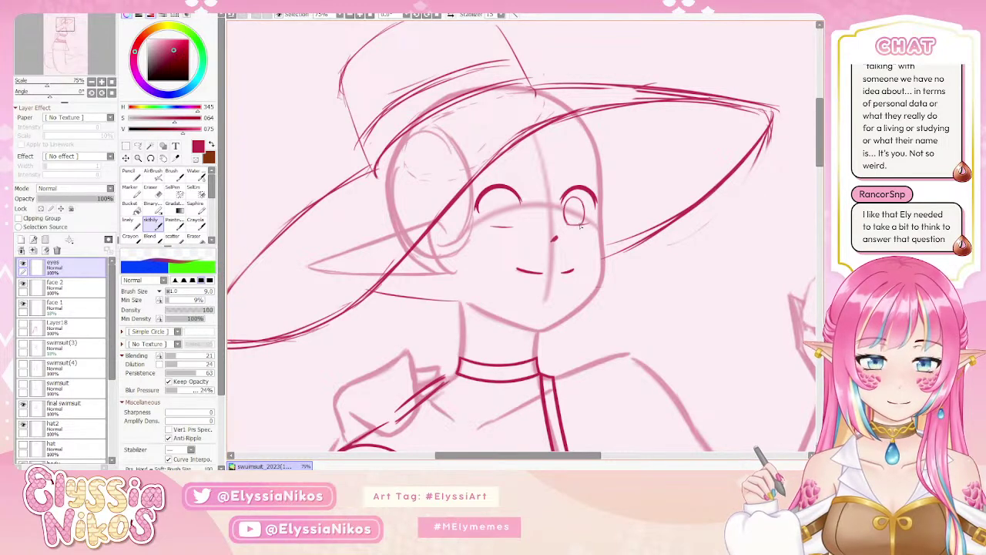
Sketch a matching oval iris outline beneath the near eye's upper lash line on the eyes layer.
scroll(583, 218, down, 1)
scroll(430, 202, down, 2)
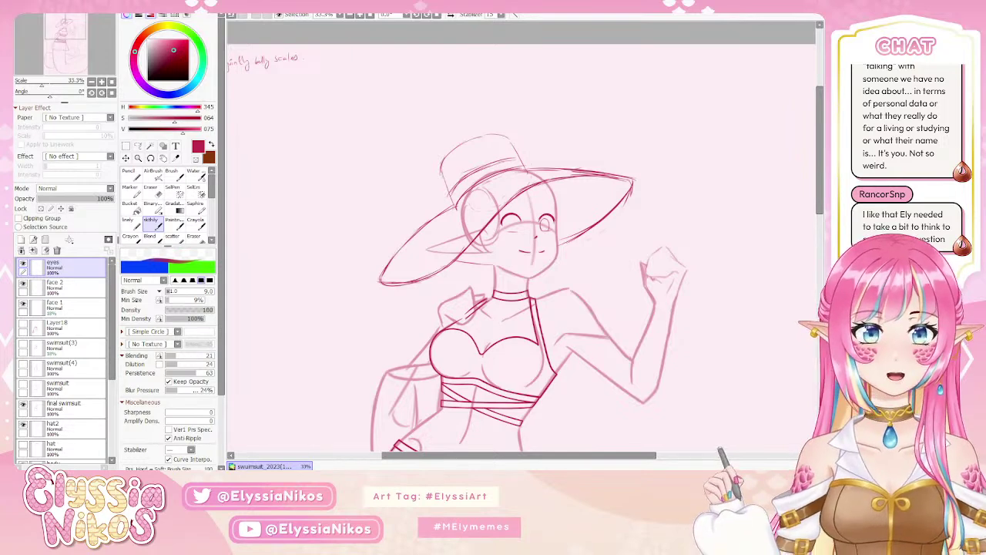
scroll(535, 244, up, 3)
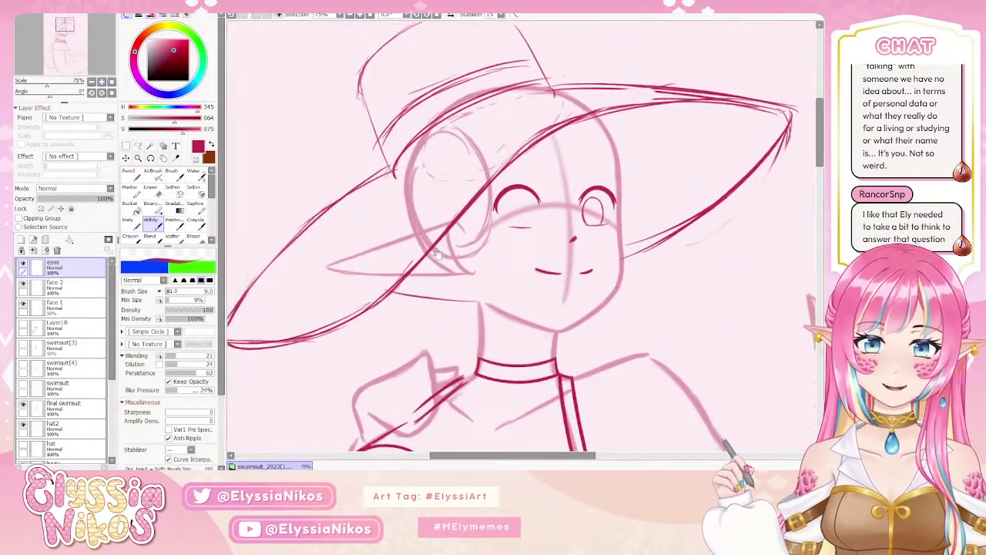
drag(535, 244, 502, 226)
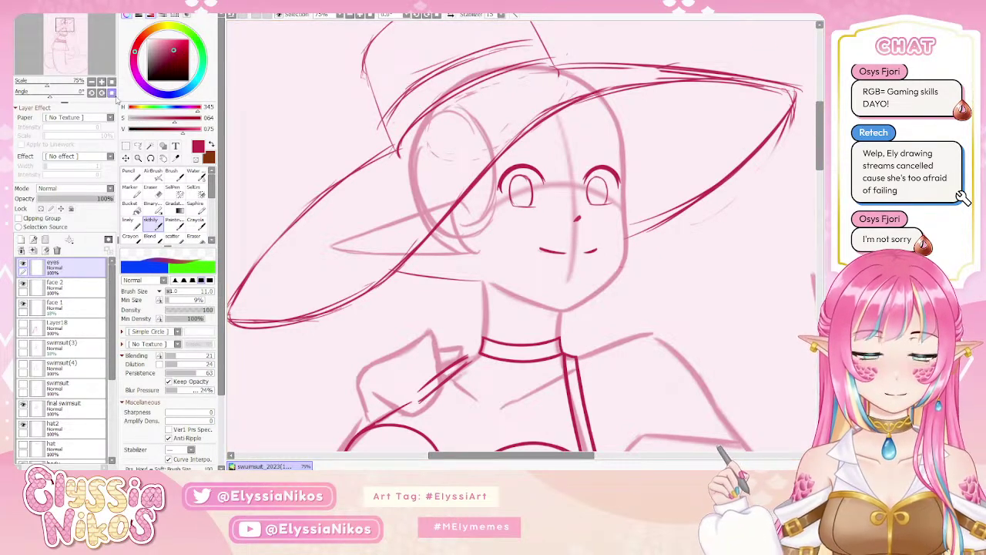
Flip the canvas view back and forth at 25% zoom to check the symmetry of both eyes.
click(91, 81)
click(91, 82)
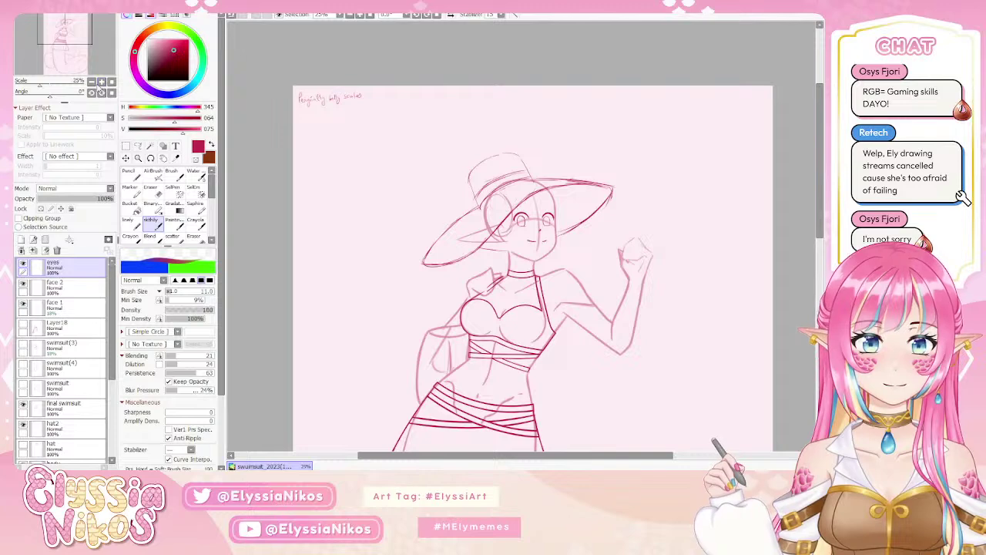
click(452, 15)
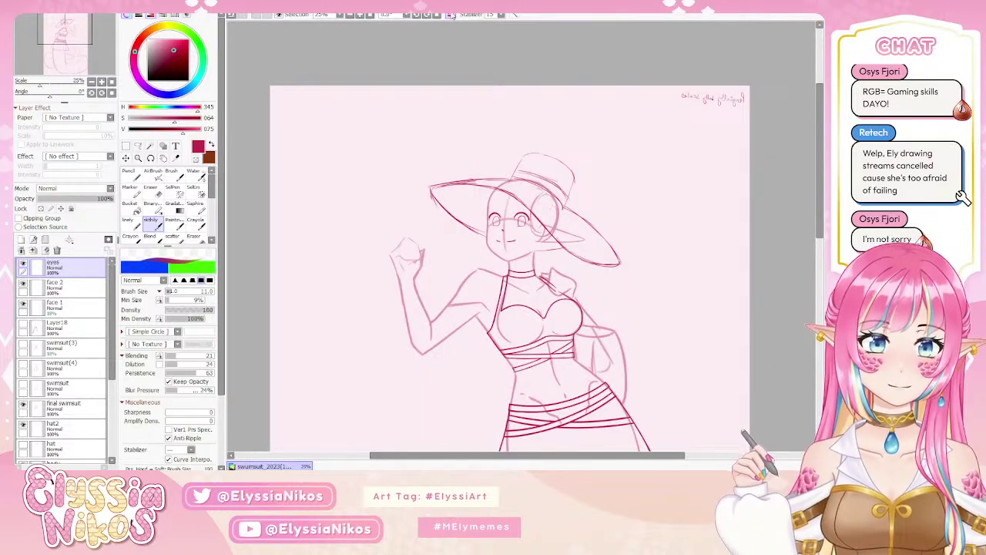
click(451, 16)
click(452, 15)
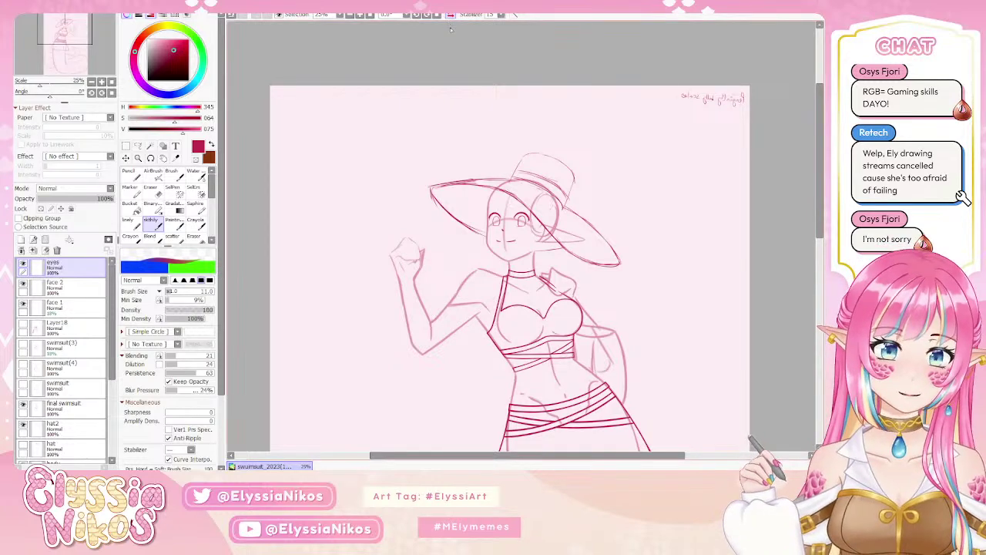
click(452, 16)
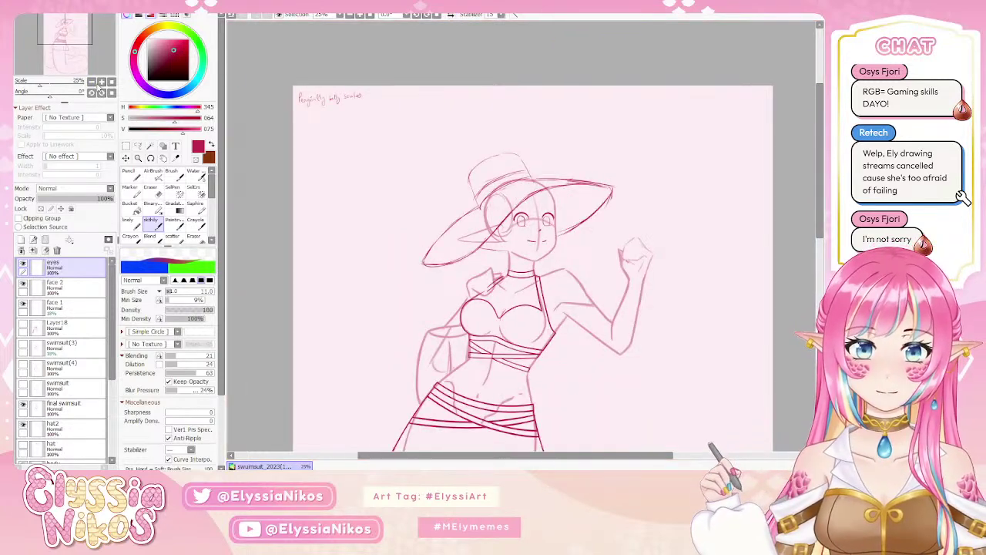
Refine the near eye's iris outline on the eyes layer, undoing a stroke and switching between the sketching brush and Eraser.
click(100, 83)
click(101, 83)
click(101, 82)
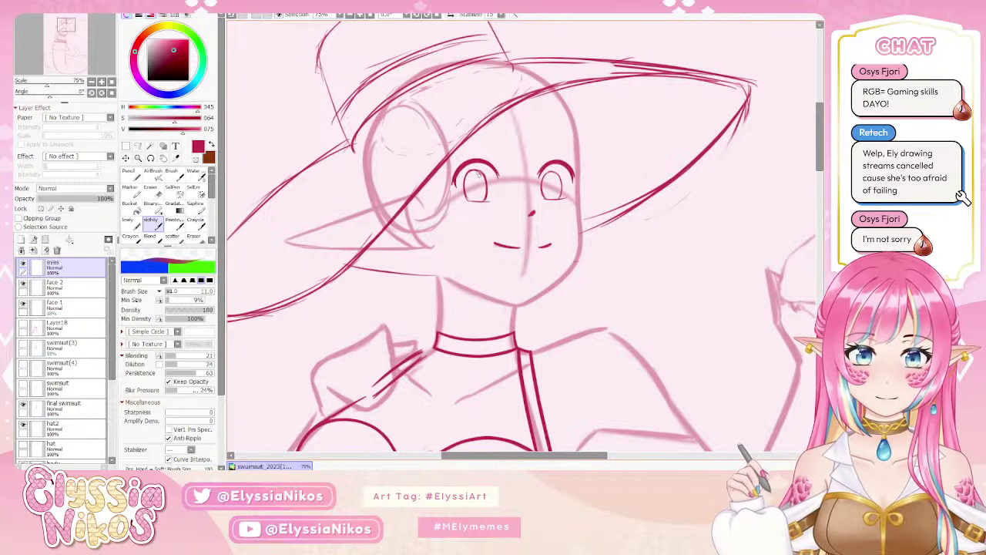
key(ctrl+z)
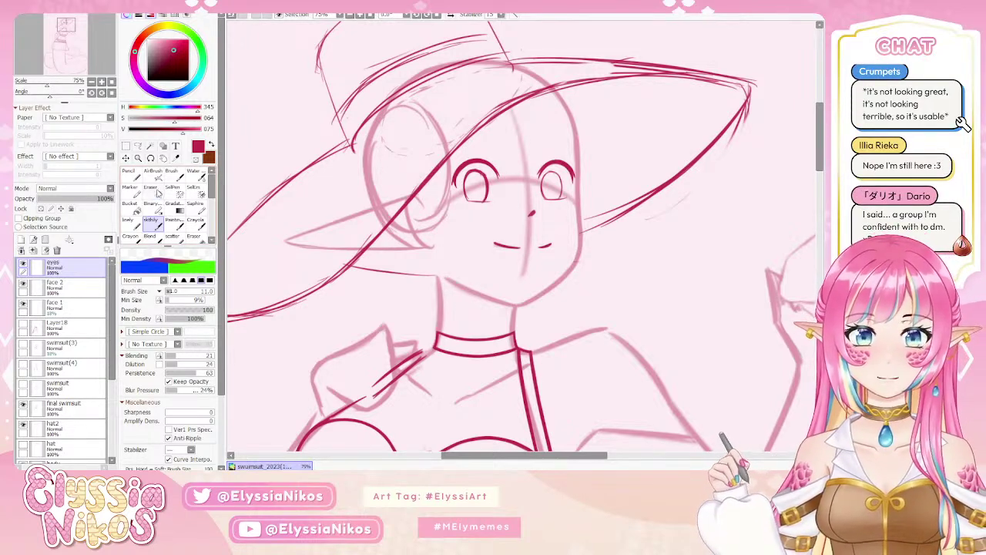
key(e)
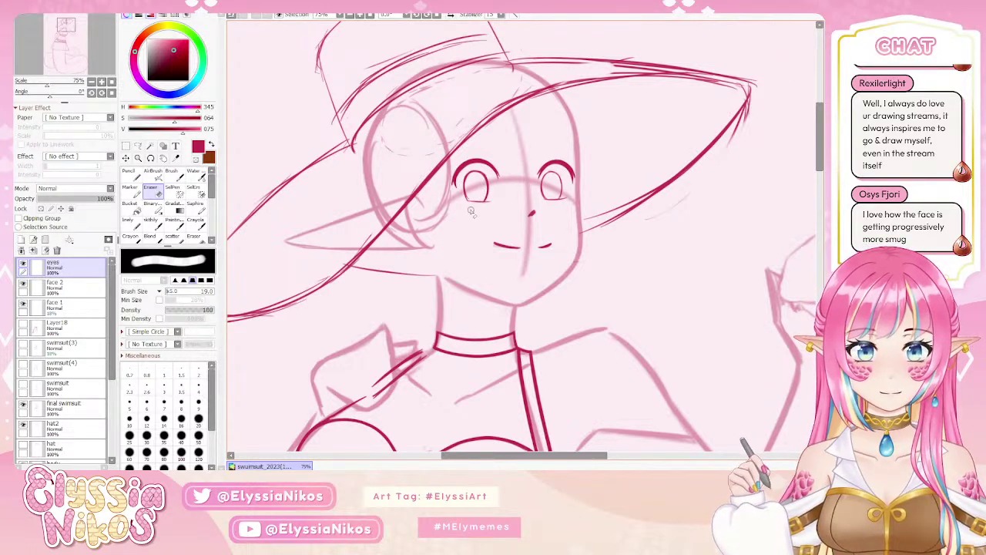
click(151, 221)
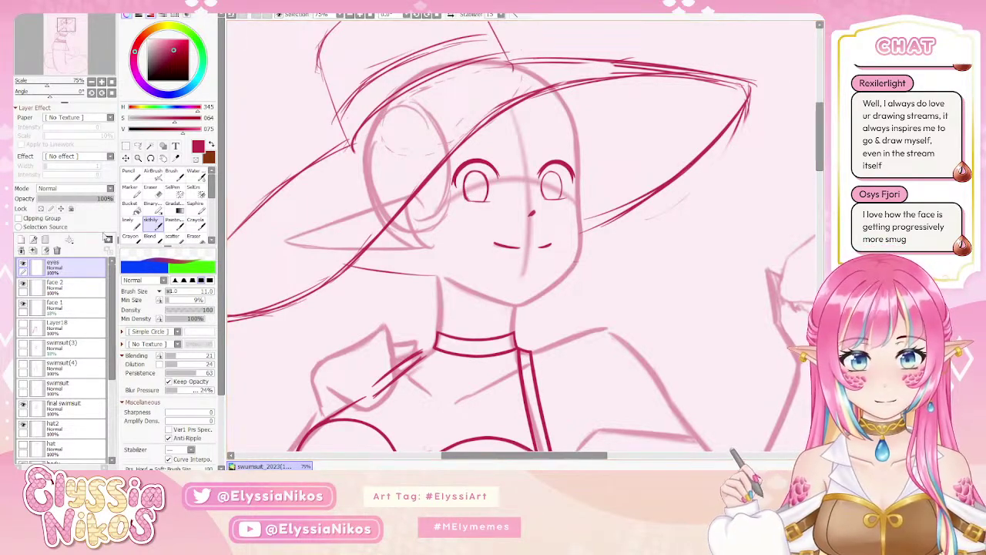
key(e)
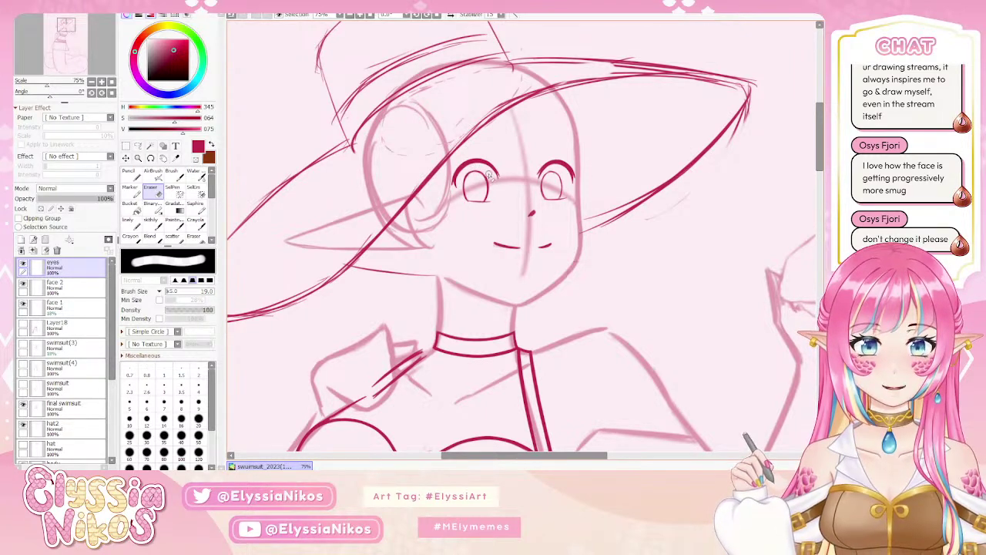
Examine the refined eyes in the mirrored view, first from a distance and finally at 75% zoom.
key(ctrl+minus)
click(91, 82)
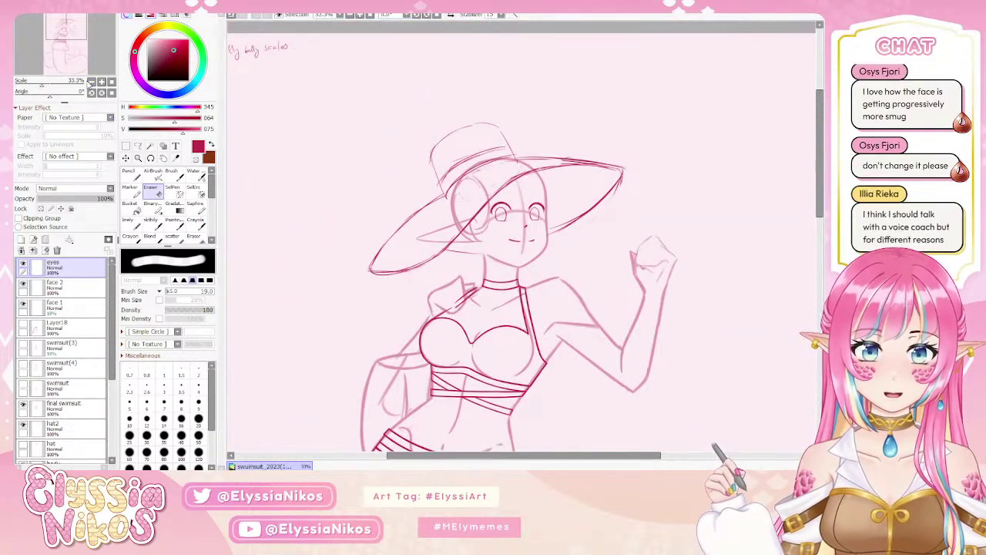
click(101, 82)
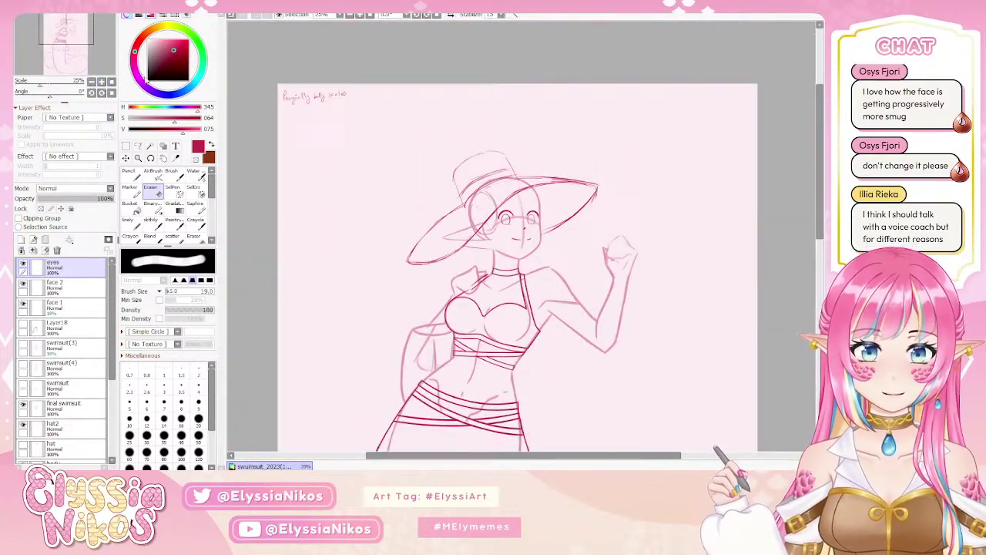
click(451, 16)
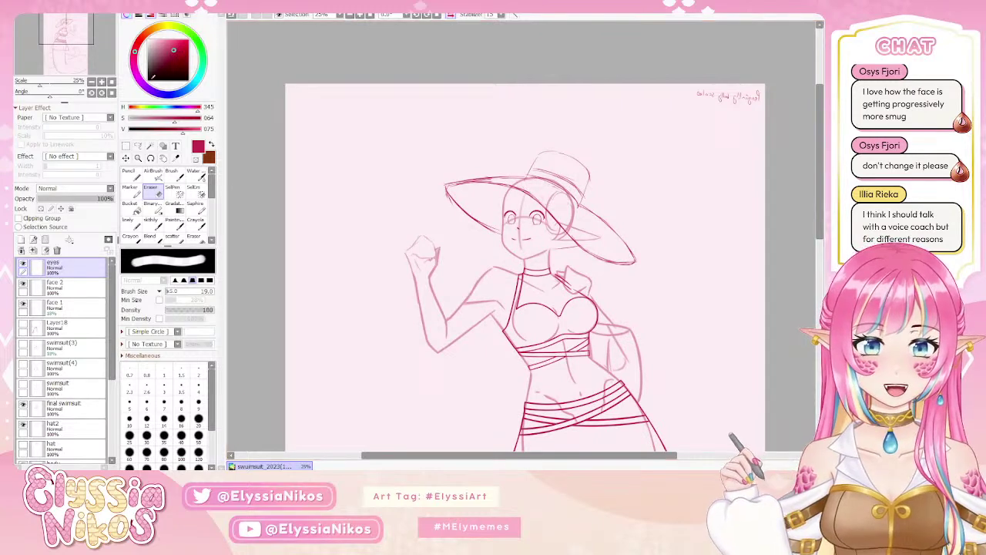
key(ctrl+plus)
key(ctrl+plus)
key(ctrl+plus)
drag(255, 212, 228, 205)
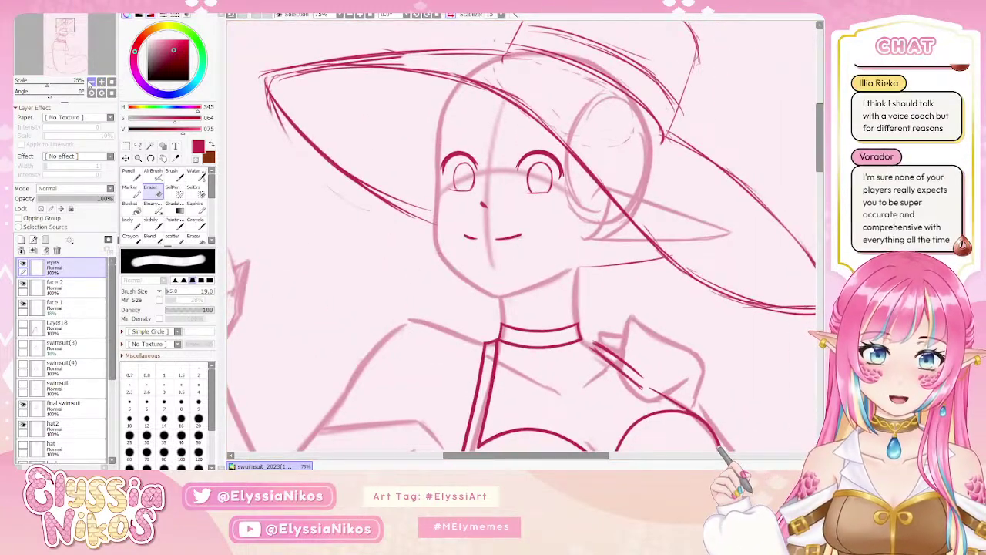
Compare the eyes in mirrored and normal views, alternating between a close-up at 100% zoom and a distant view at 33.3%.
click(152, 220)
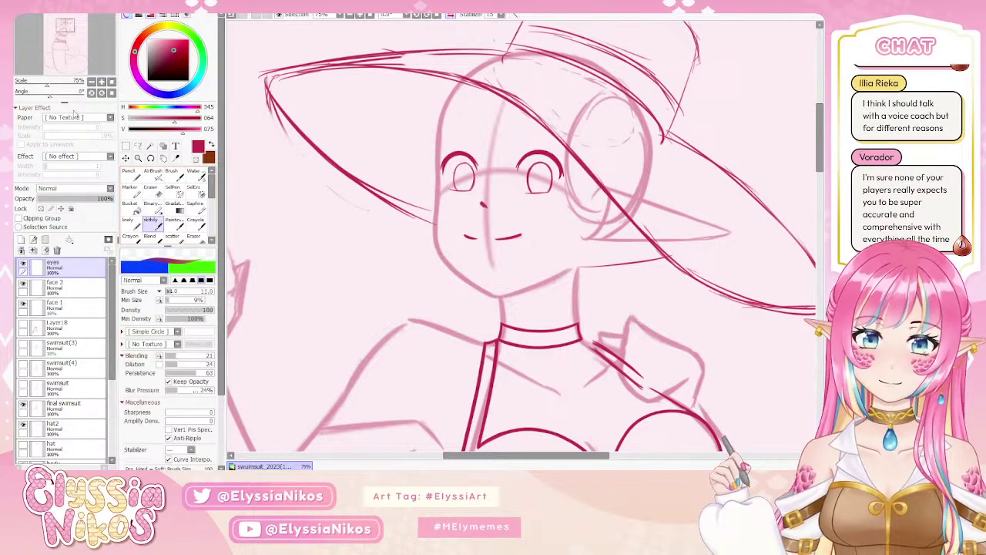
key(ctrl+minus)
key(ctrl+plus)
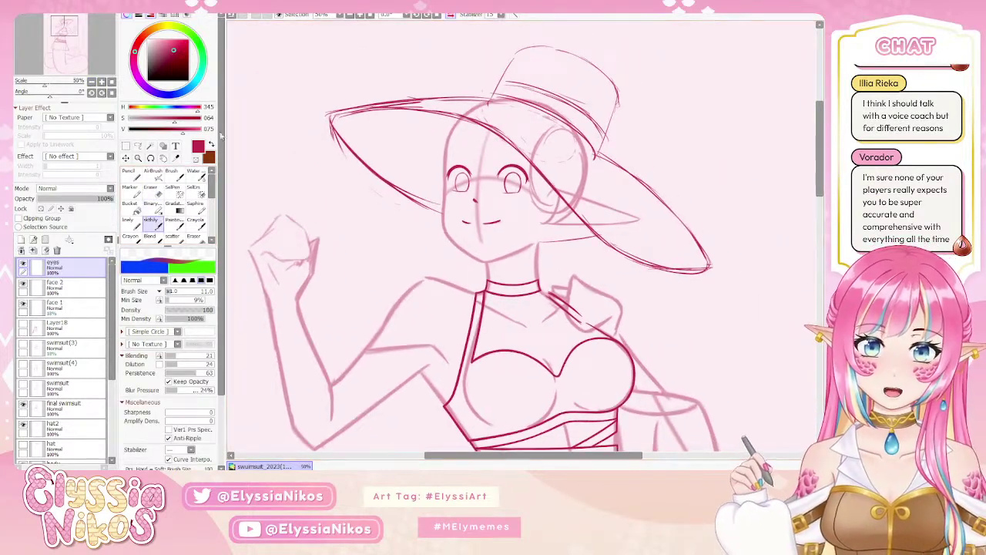
click(102, 82)
click(102, 82)
scroll(405, 130, up, 1)
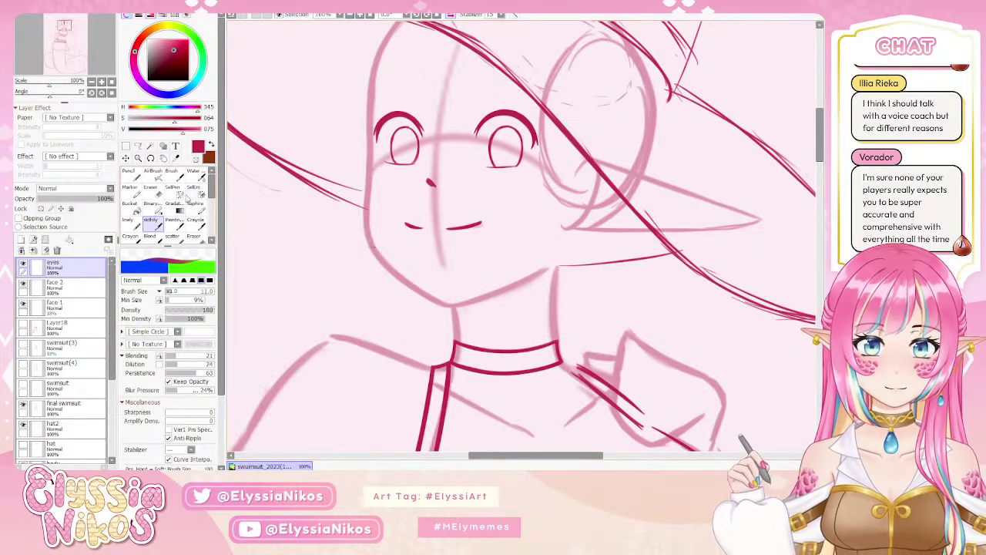
key(e)
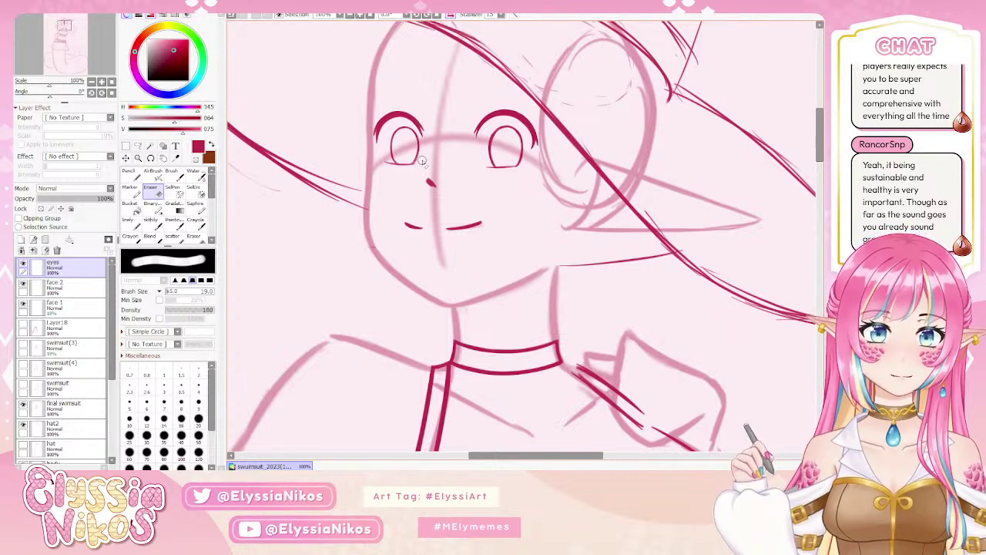
click(91, 82)
click(91, 81)
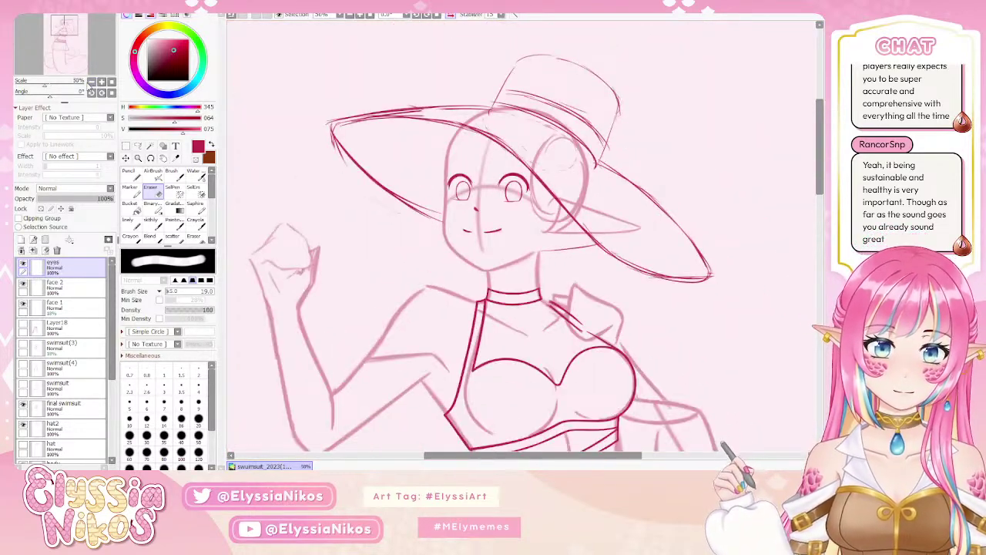
click(91, 82)
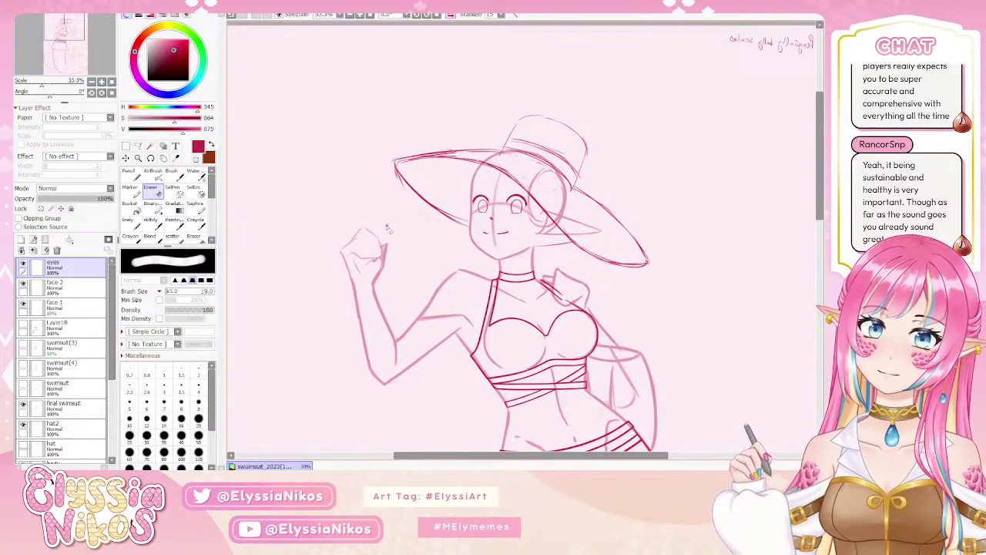
key(h)
key(h)
click(101, 82)
click(101, 82)
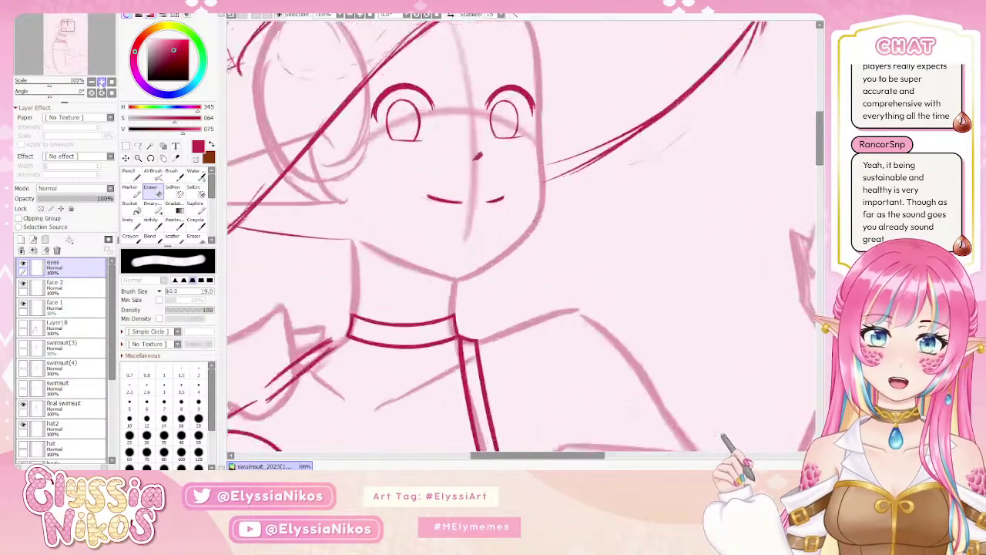
Touch up the short lower lines beneath both irises with the sketching brush on the face 2 layer and check the result at 25% zoom.
click(158, 222)
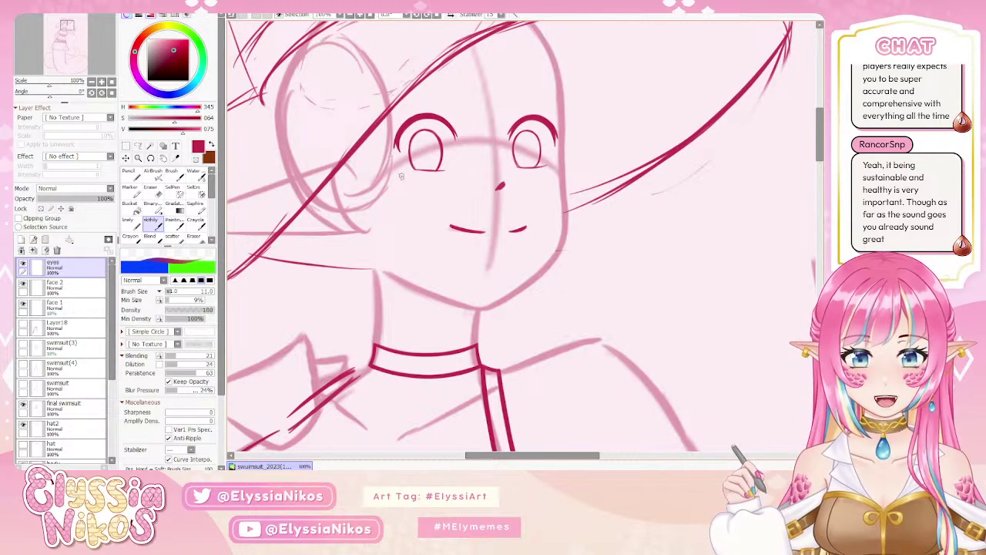
key(Down)
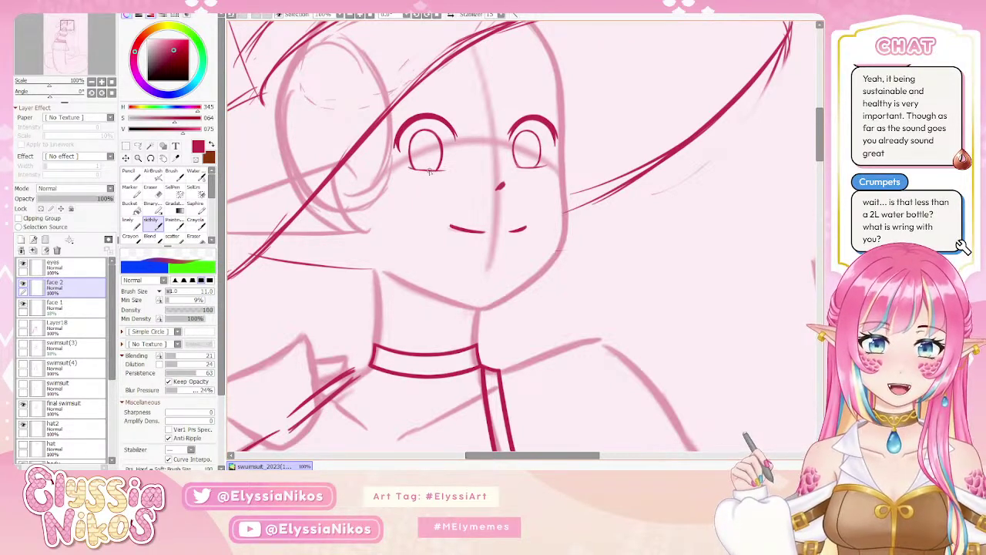
click(91, 82)
click(91, 83)
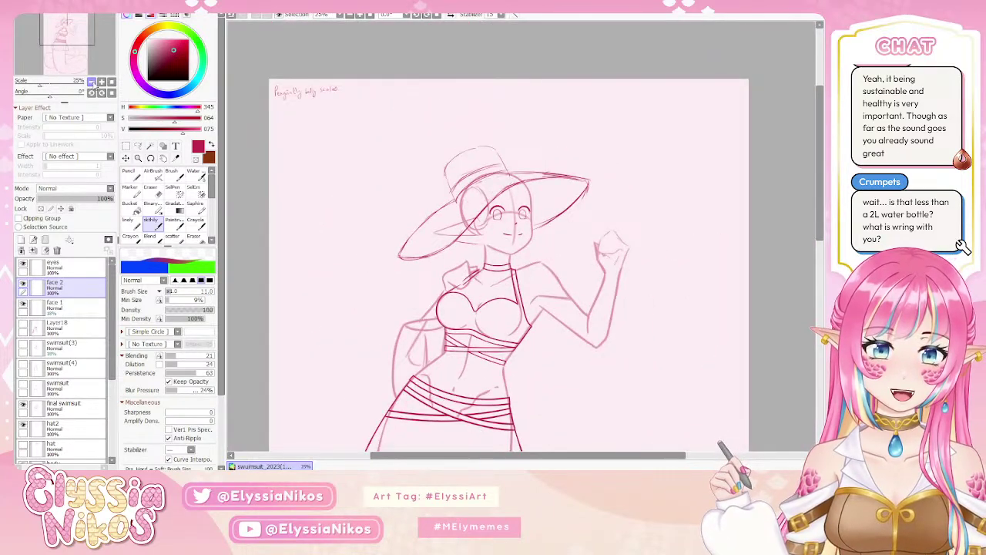
click(101, 81)
click(101, 82)
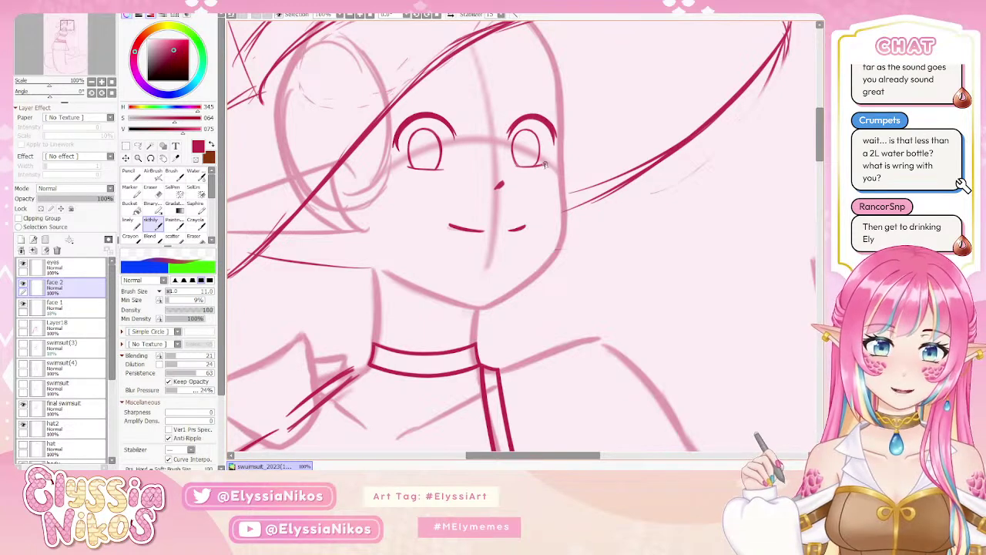
Return to the eyes layer with the Eraser and check the eyes against the full figure by flipping the canvas at 25% zoom.
key(e)
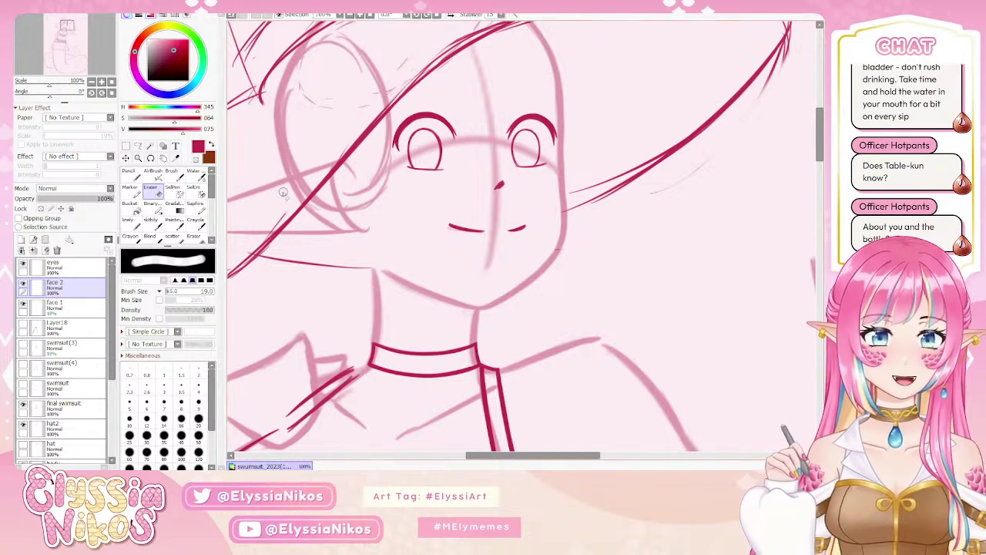
ctrl+shift+click(437, 133)
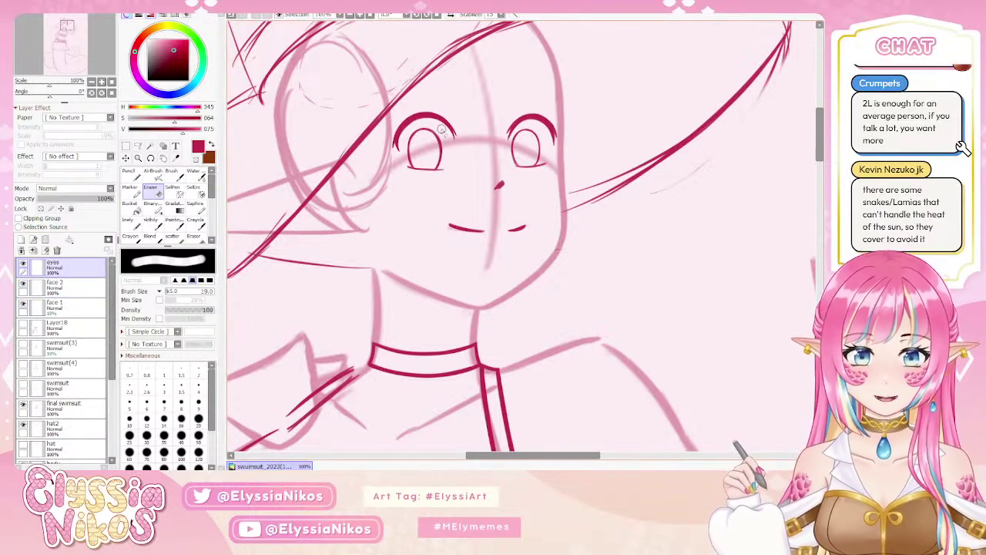
key(ctrl+minus)
click(90, 82)
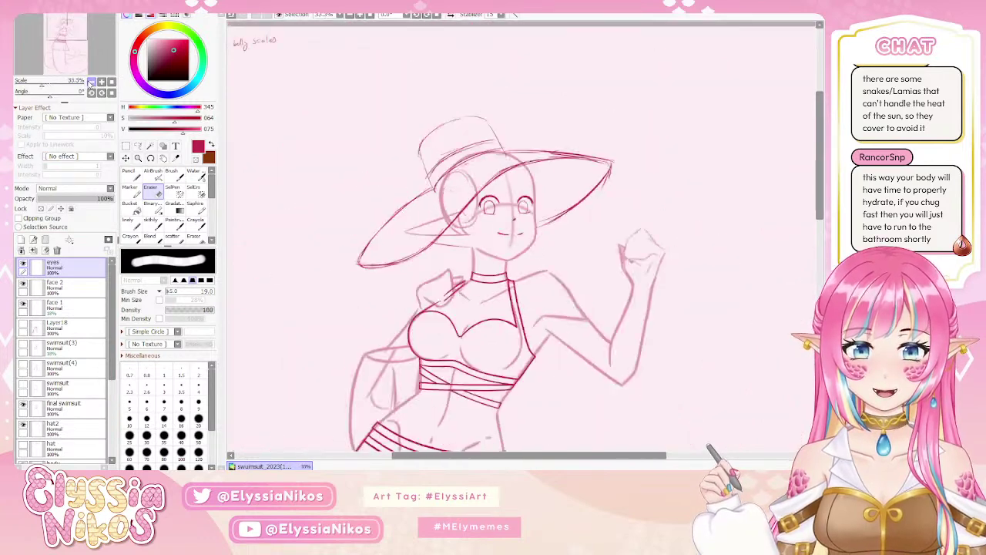
click(90, 81)
click(453, 14)
drag(350, 309, 399, 204)
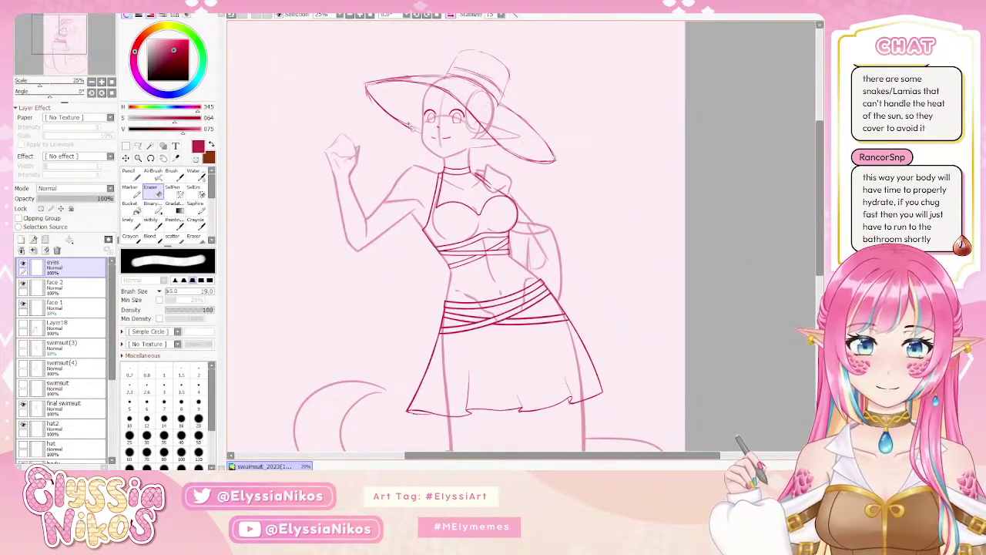
click(452, 17)
drag(491, 180, 414, 179)
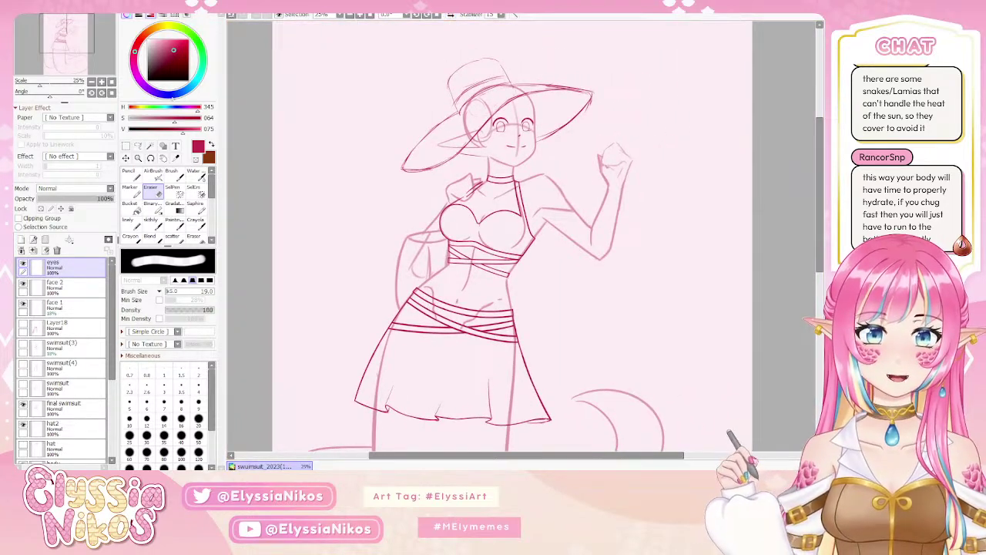
click(101, 81)
scroll(524, 239, up, 4)
scroll(477, 254, up, 3)
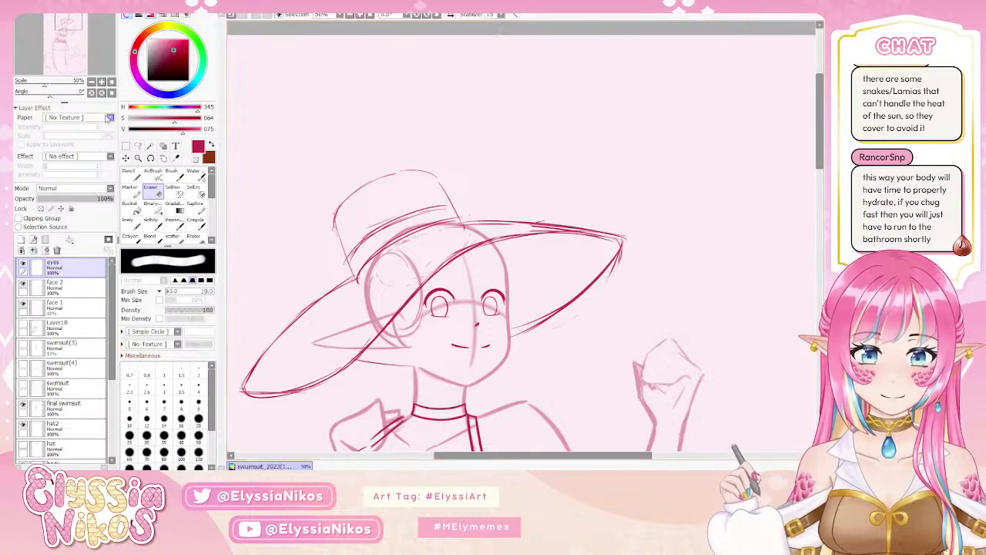
drag(493, 270, 550, 123)
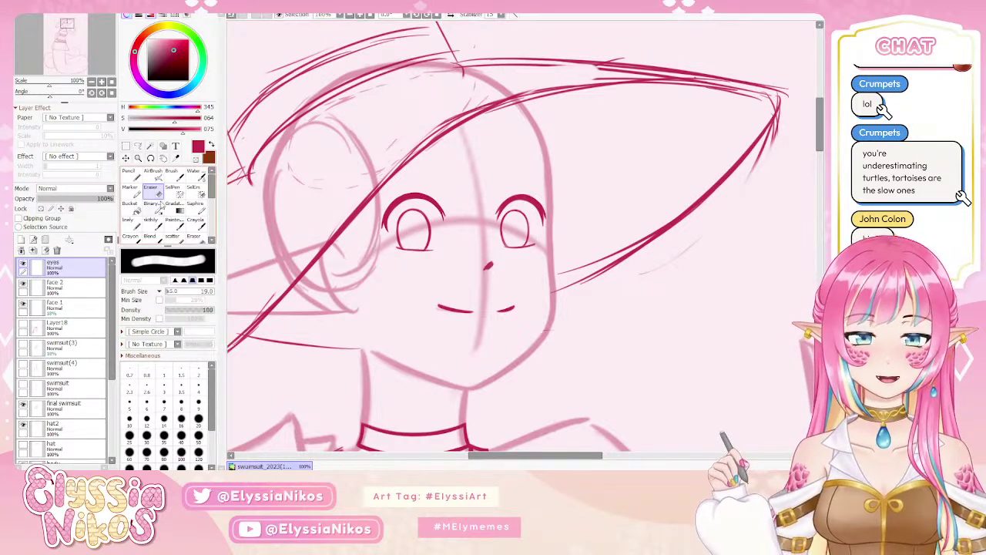
Thicken the near eye's upper lash line on the face 2 layer using the sketching brush at size 9.
click(151, 221)
click(23, 266)
click(22, 267)
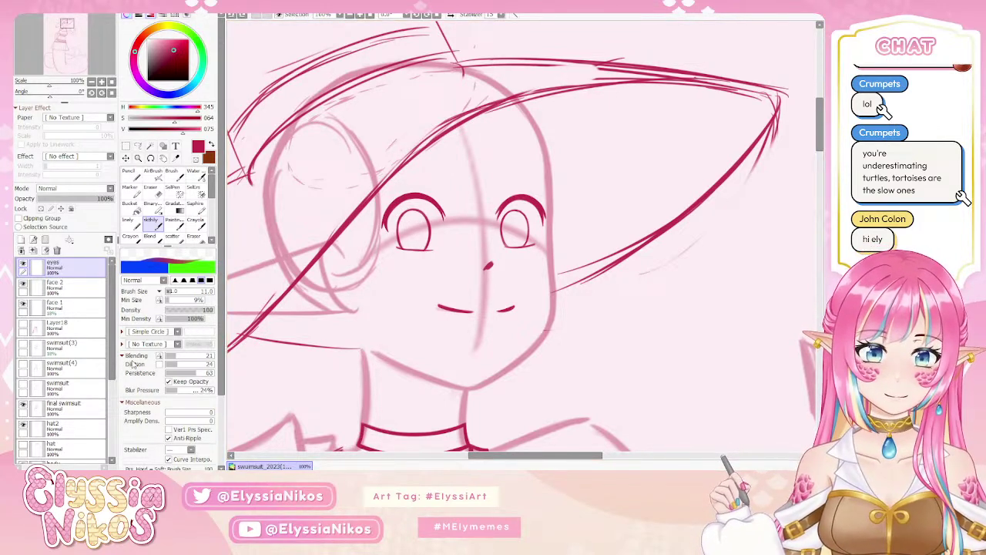
click(68, 287)
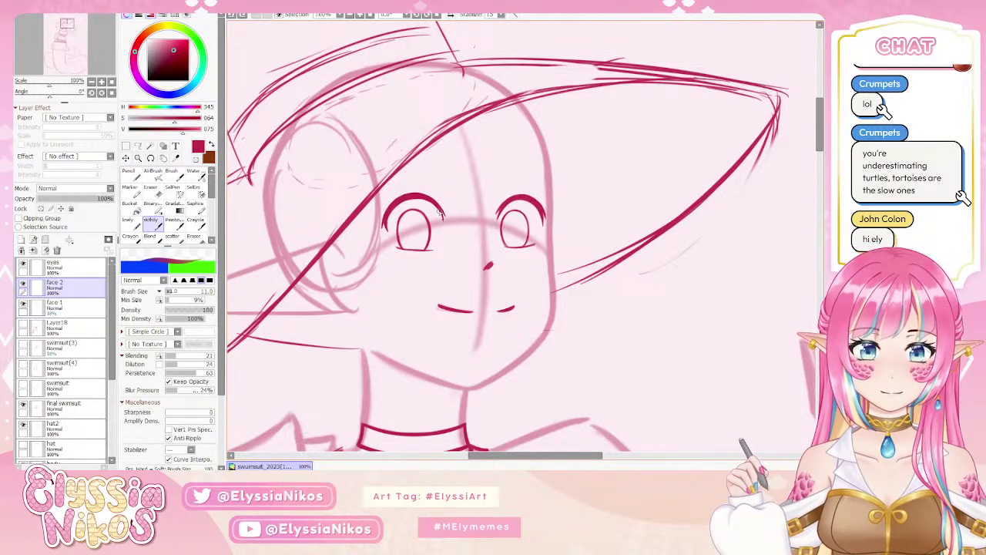
mouse_move(49, 96)
mouse_down()
mouse_move(23, 135)
mouse_move(31, 98)
mouse_up()
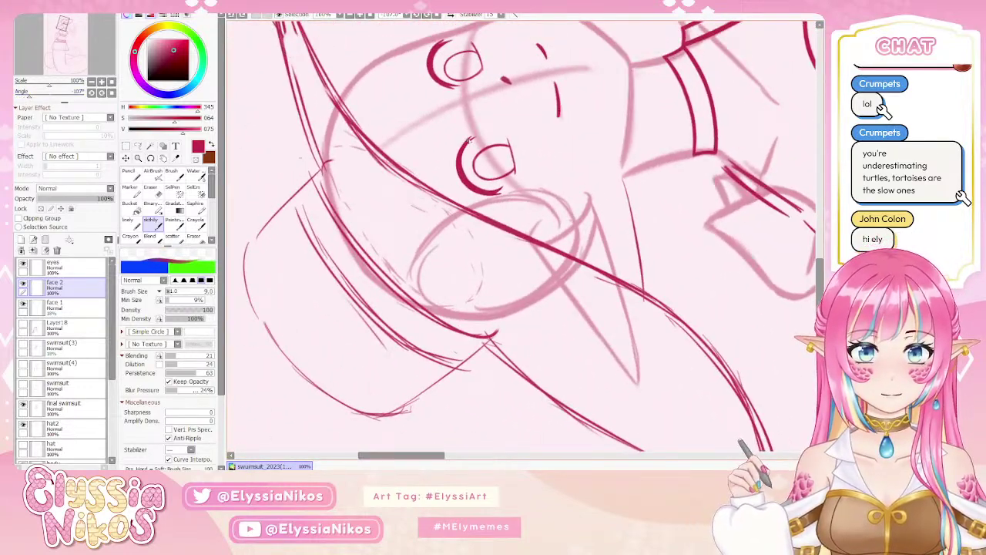
drag(478, 138, 463, 167)
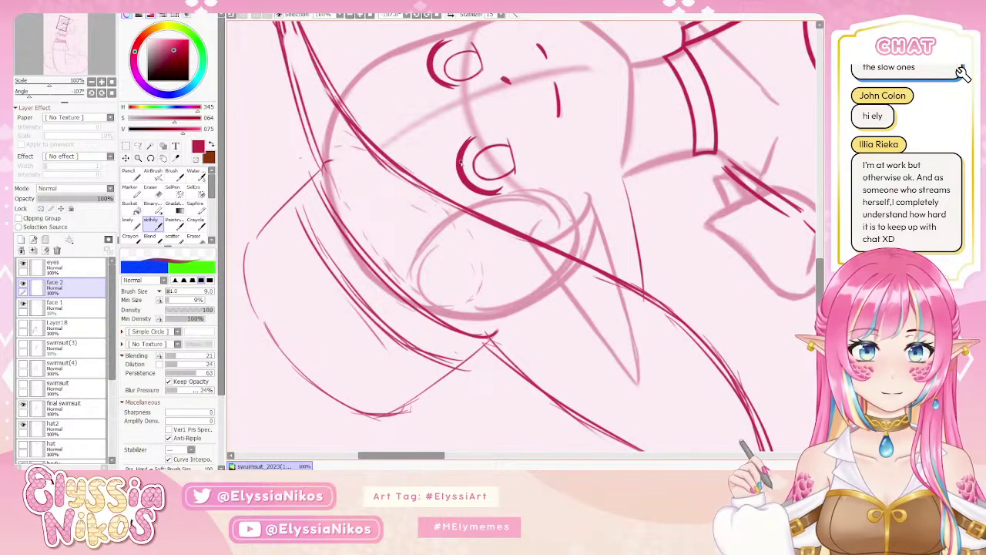
key(Home)
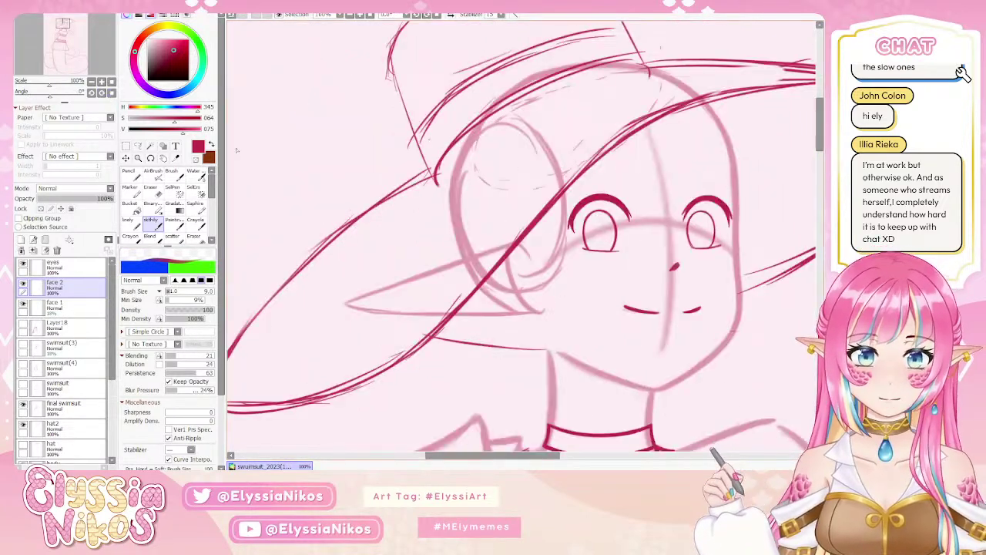
scroll(376, 290, up, 1)
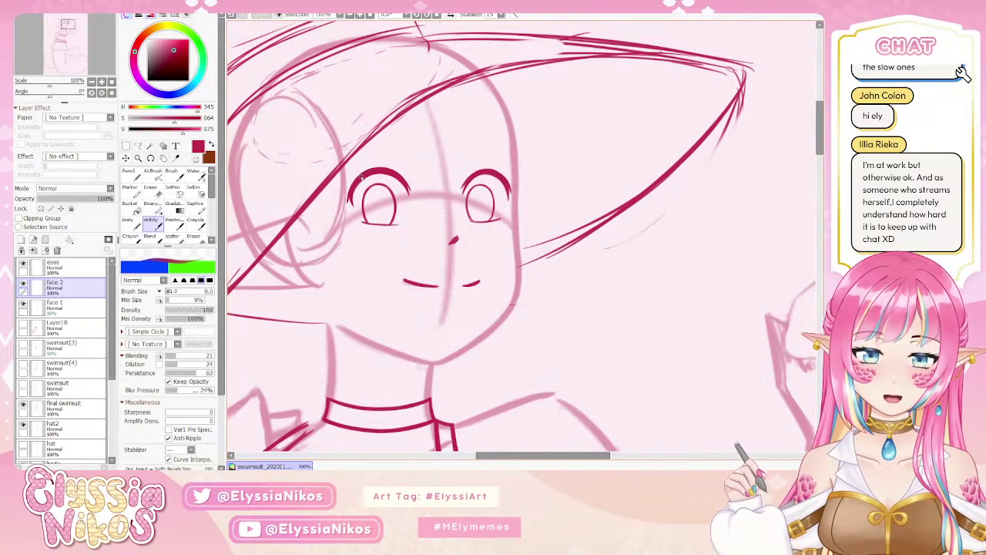
Check the thickened lash line from a distance in both mirrored and normal views at 25% zoom.
drag(94, 83, 74, 109)
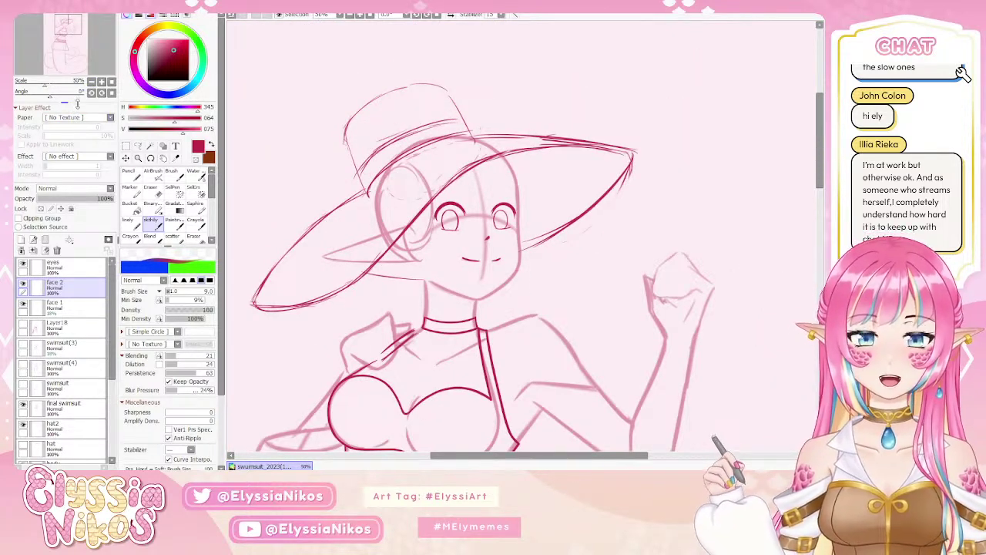
click(91, 82)
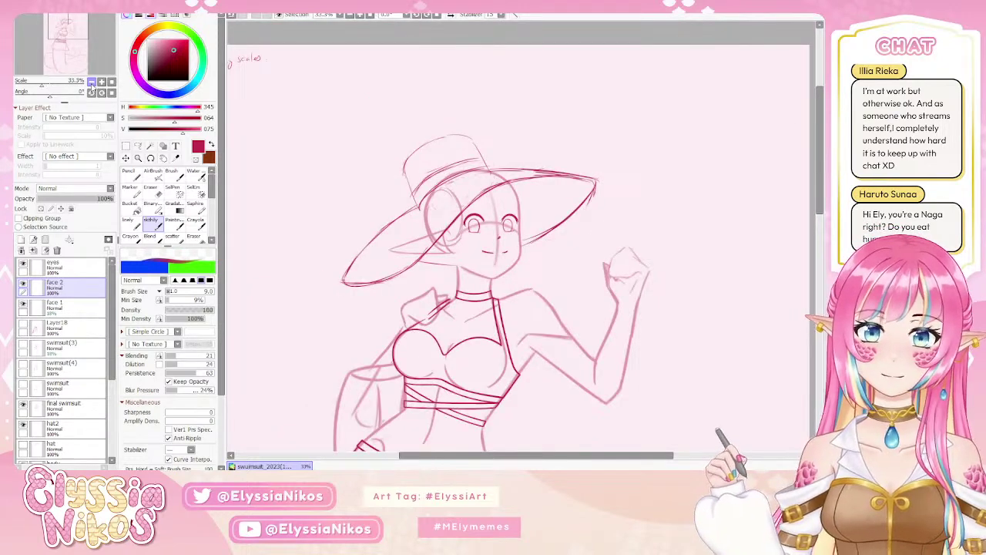
click(90, 82)
click(451, 17)
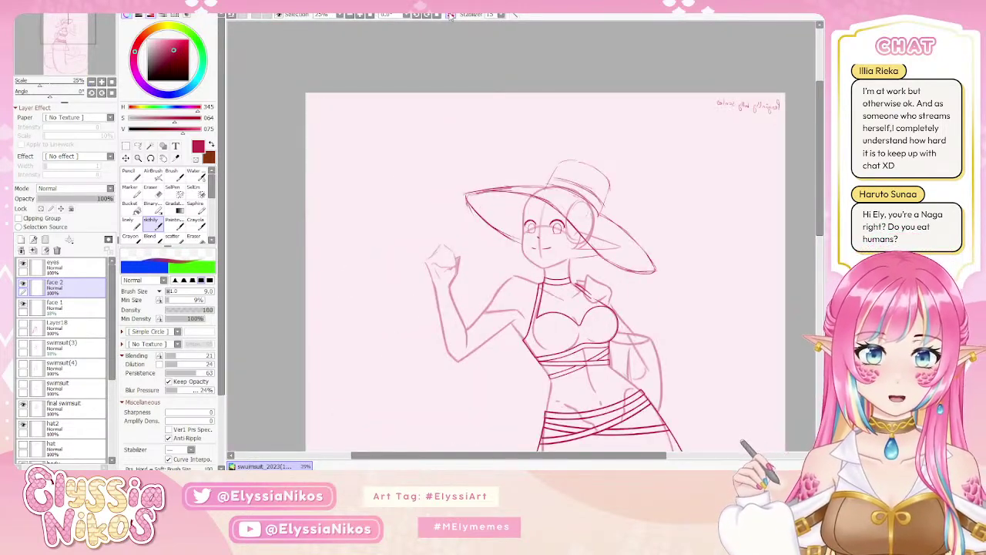
click(450, 16)
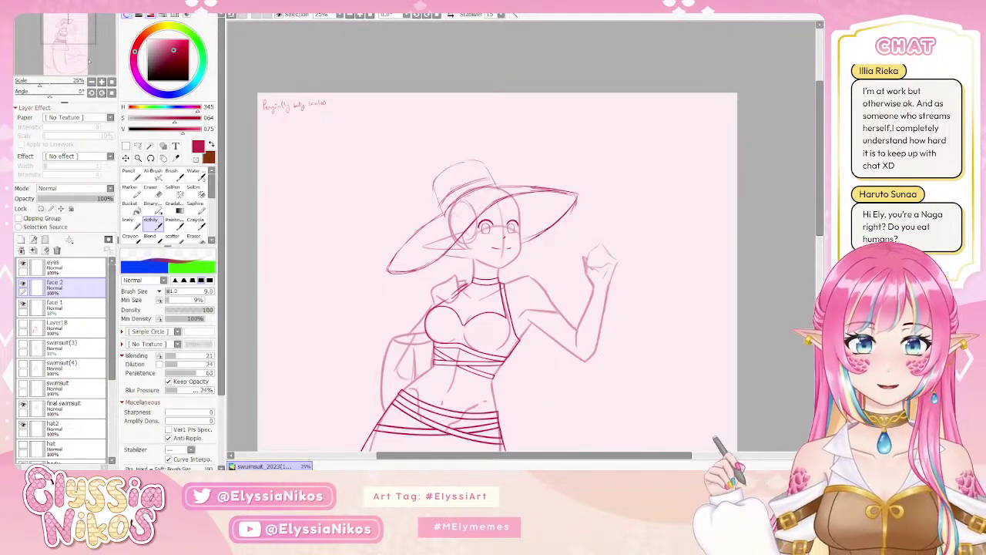
Touch up the outer ends of both upper lash lines with the sketching brush on the face 2 layer.
click(100, 81)
click(101, 82)
click(101, 81)
click(100, 81)
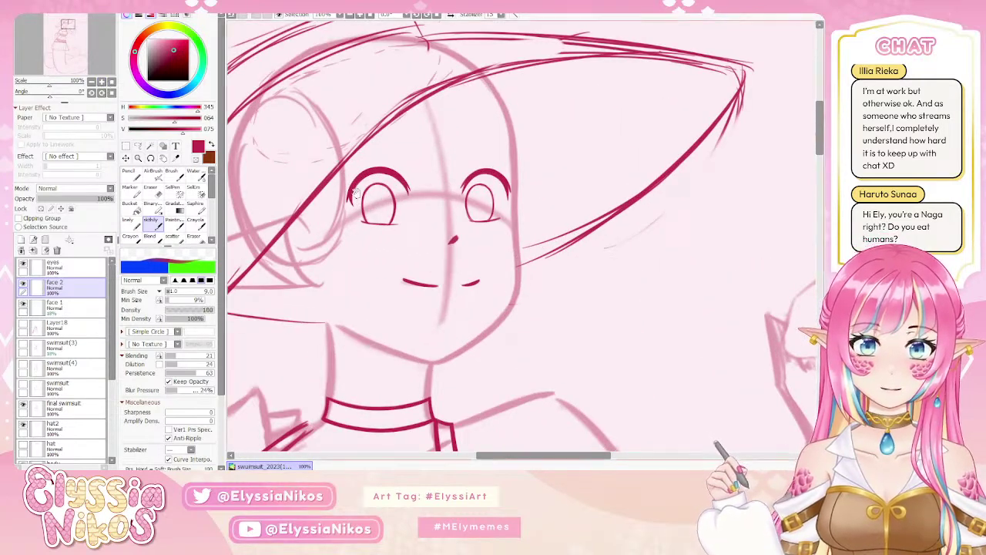
click(101, 82)
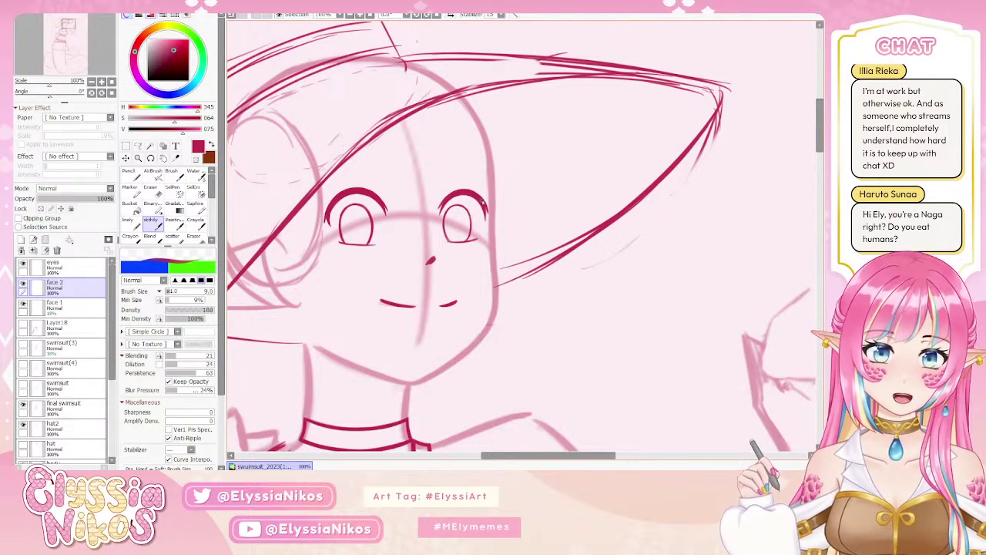
Examine the face against the whole figure, flipping the canvas at 25% zoom and finishing with the normal view at 16.6%.
scroll(338, 230, down, 4)
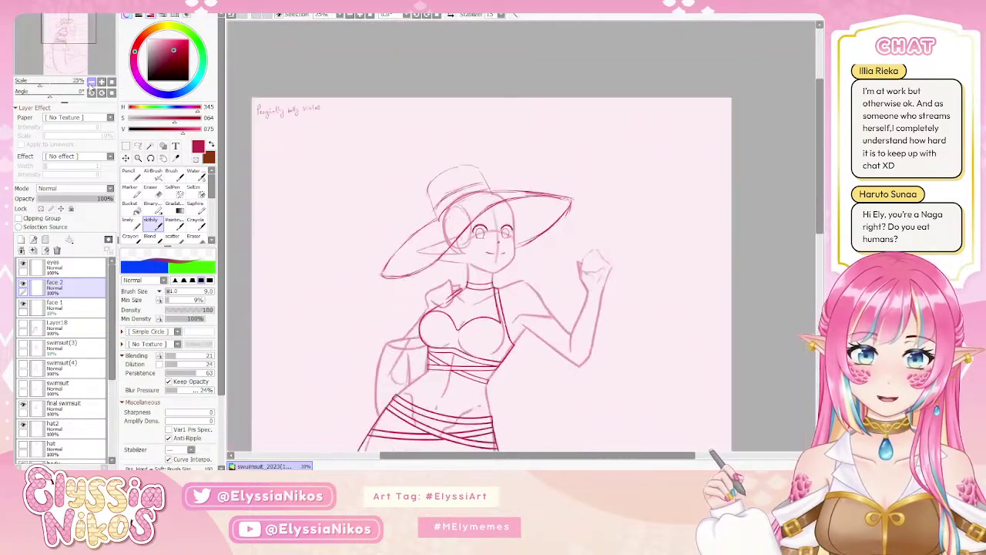
drag(338, 229, 313, 149)
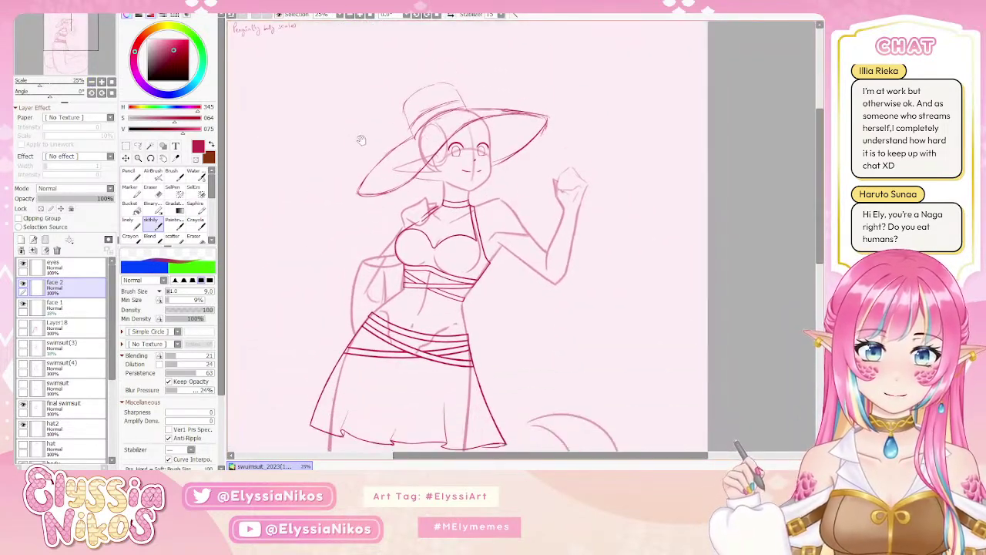
click(451, 15)
click(450, 15)
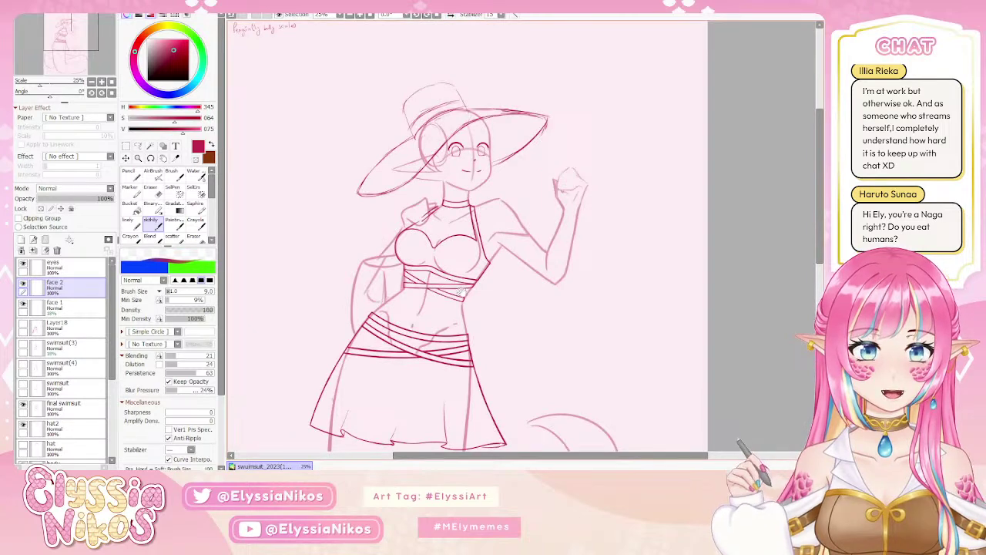
drag(460, 282, 460, 255)
click(91, 82)
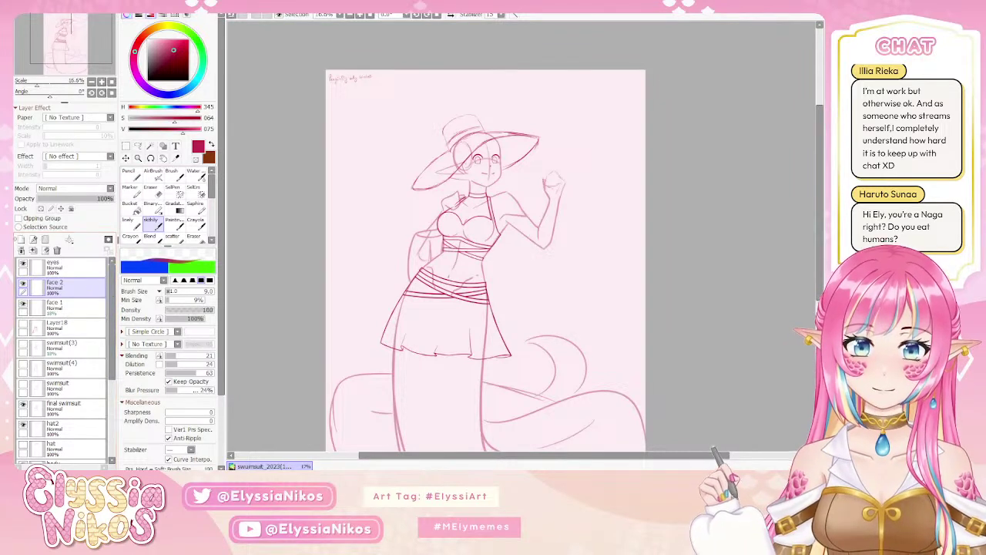
Add a new layer directly above the face 2 layer.
key(ctrl+shift+n)
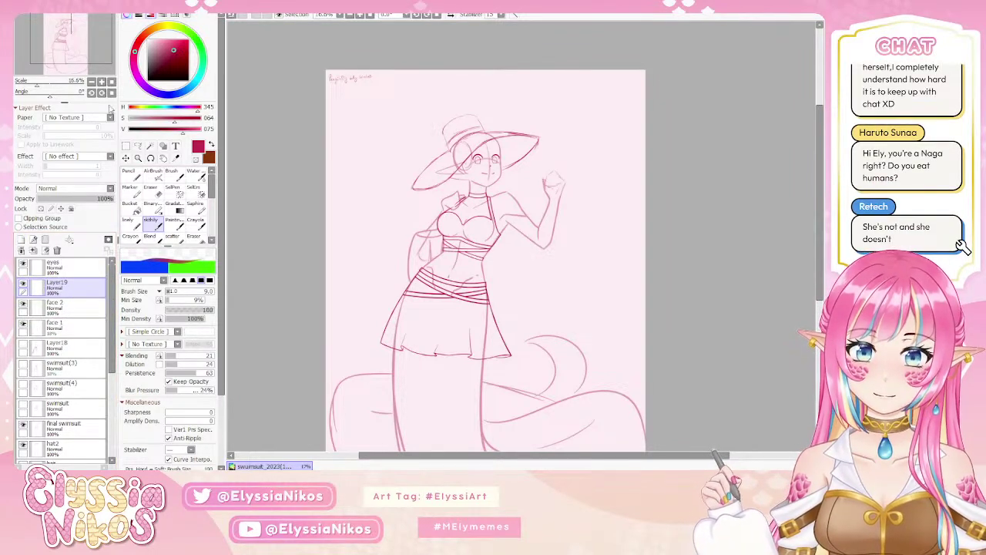
Try sketching a small scale on the cheek beneath the eye nearer the raised fist.
click(101, 82)
click(101, 82)
click(101, 81)
drag(486, 77, 491, 217)
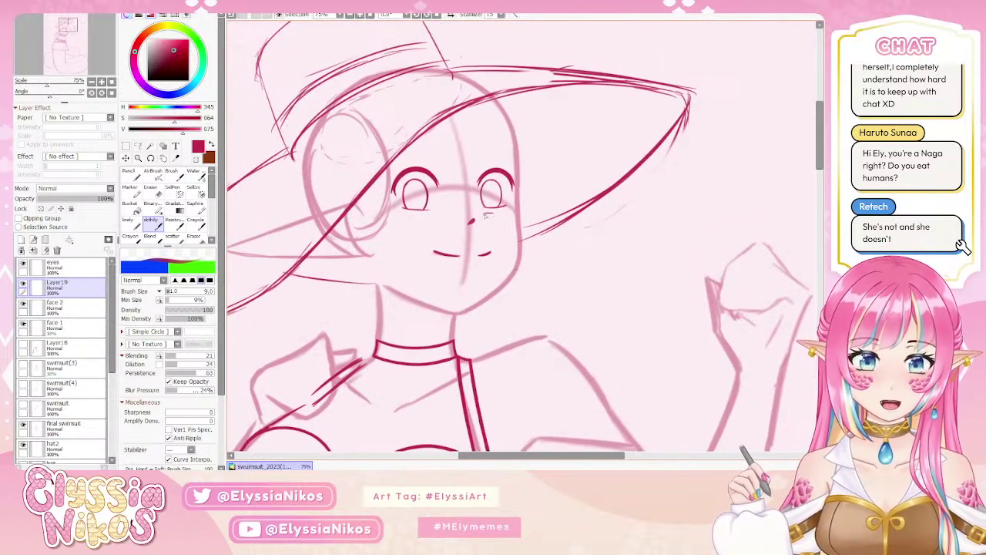
key(ctrl+z)
drag(487, 228, 497, 219)
key(ctrl+z)
key(ctrl+z)
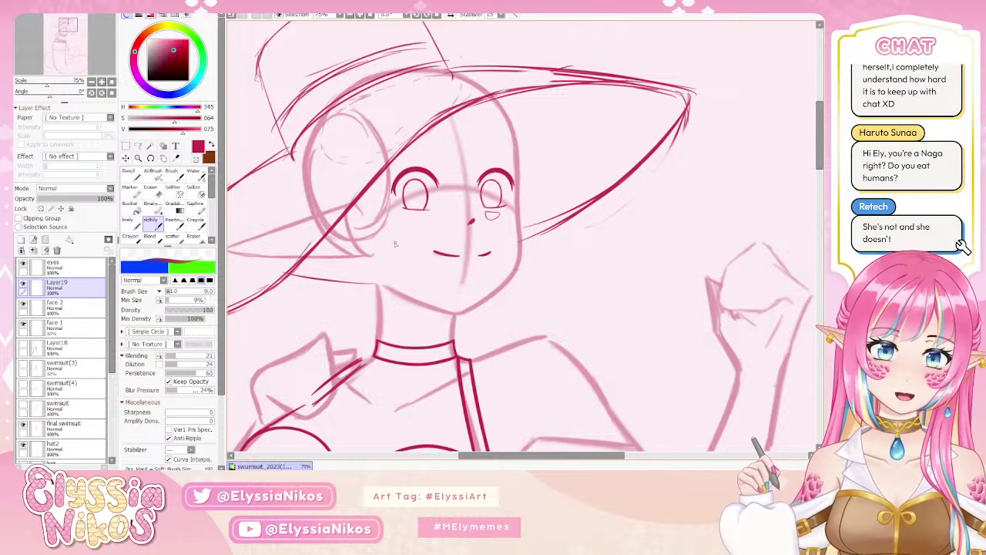
key(ctrl+z)
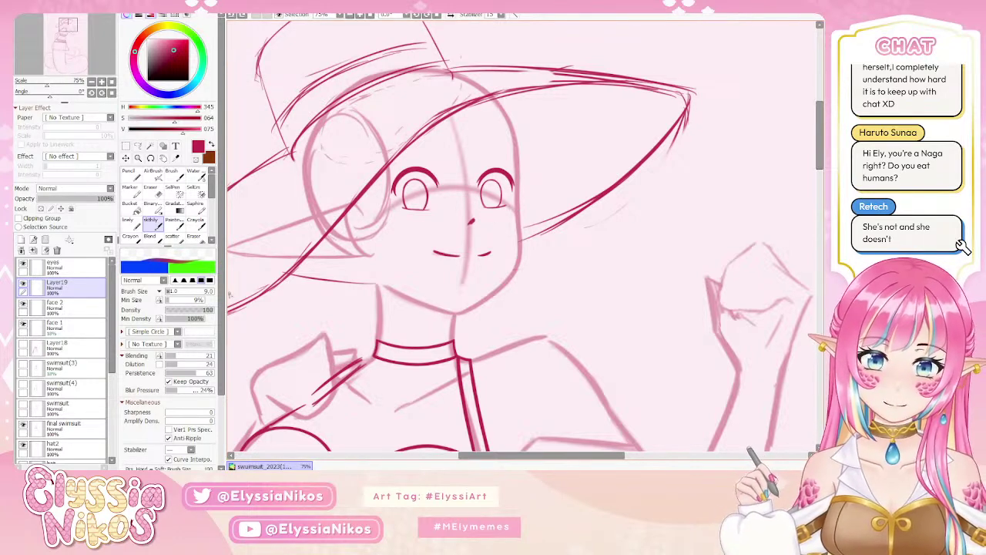
Rename the new layer as deets and sketch three small rounded scales beneath the eye nearer the raised fist.
key(Return)
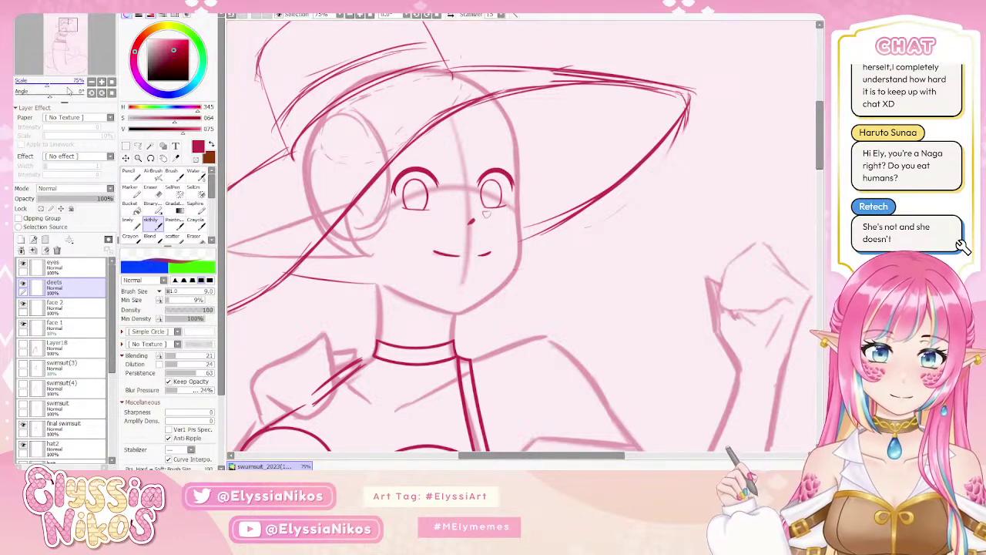
click(91, 82)
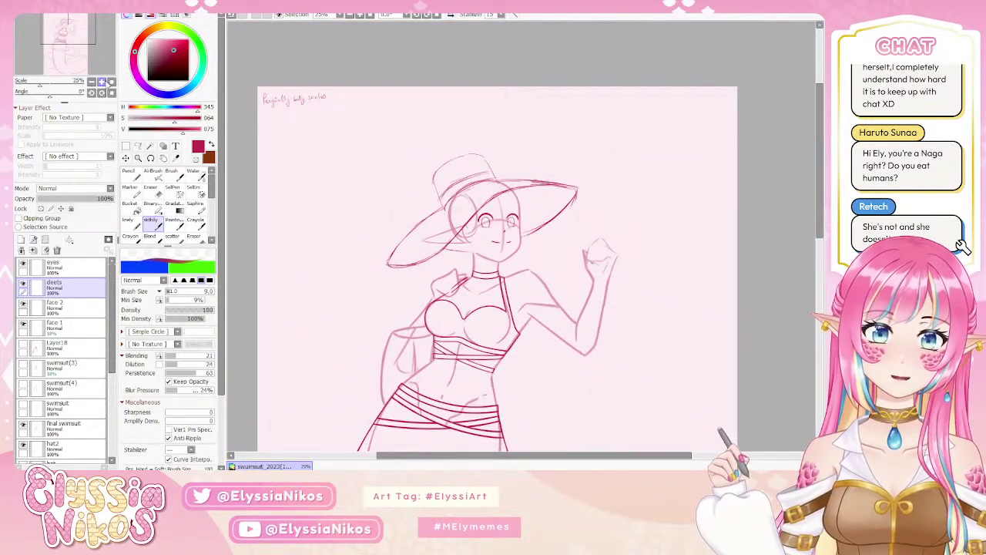
click(101, 82)
click(102, 82)
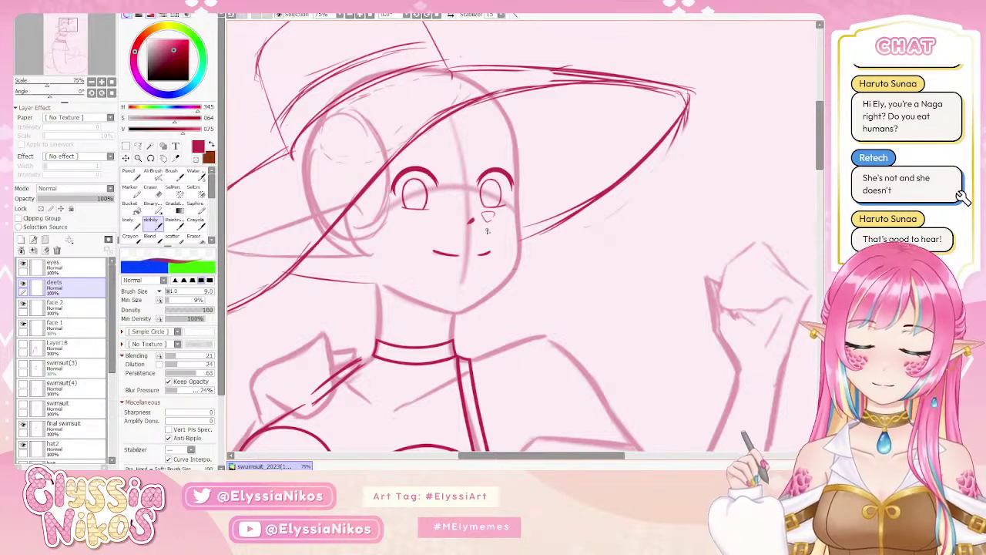
click(91, 81)
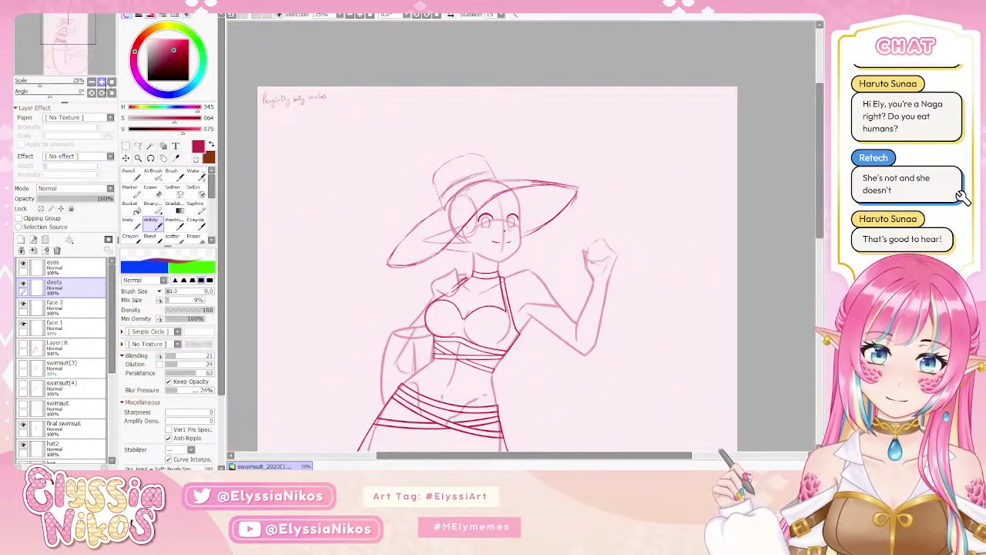
click(101, 81)
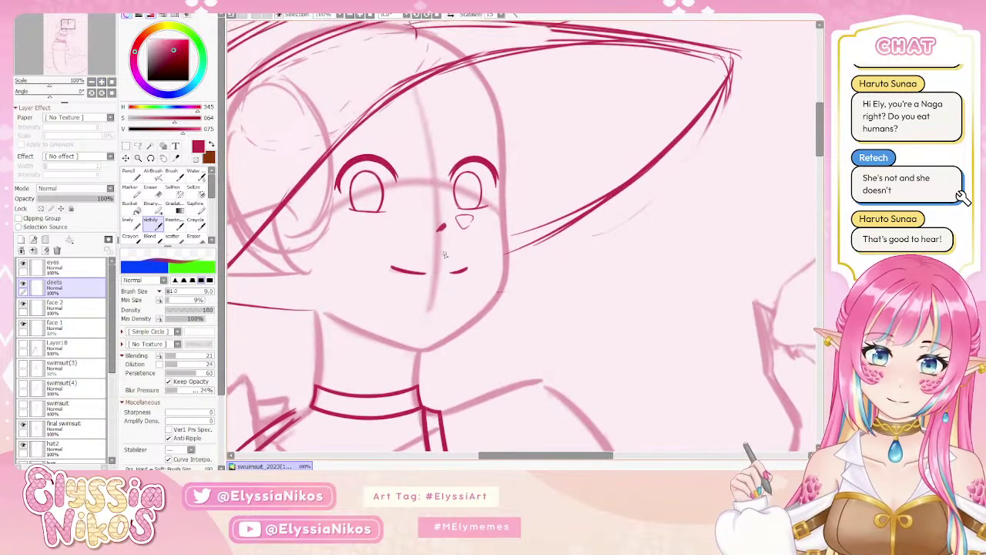
drag(476, 217, 501, 220)
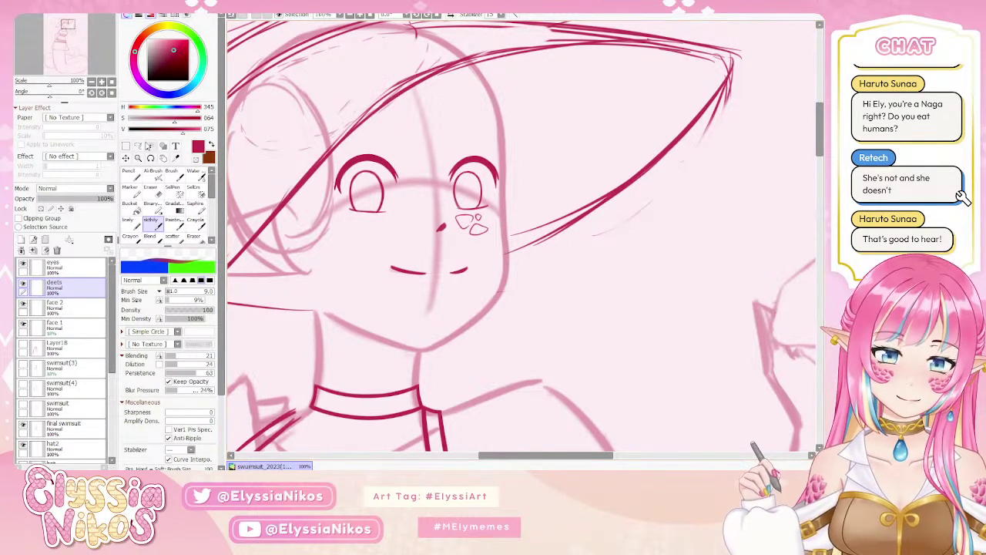
Extend the cheek scale cluster outward with another small scale, comparing it with the whole figure at 33.3% zoom.
key(minus)
key(minus)
key(minus)
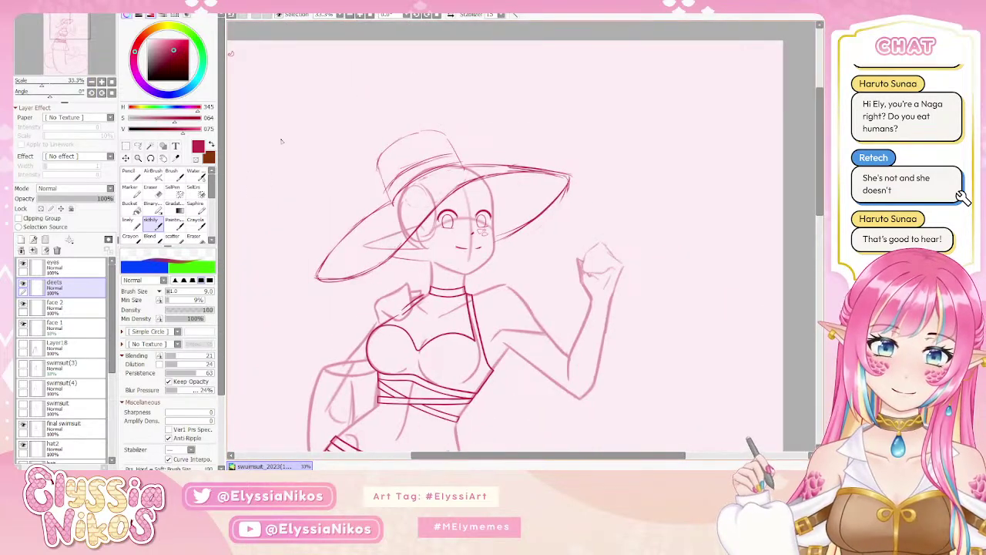
key(plus)
key(plus)
key(plus)
drag(517, 251, 503, 283)
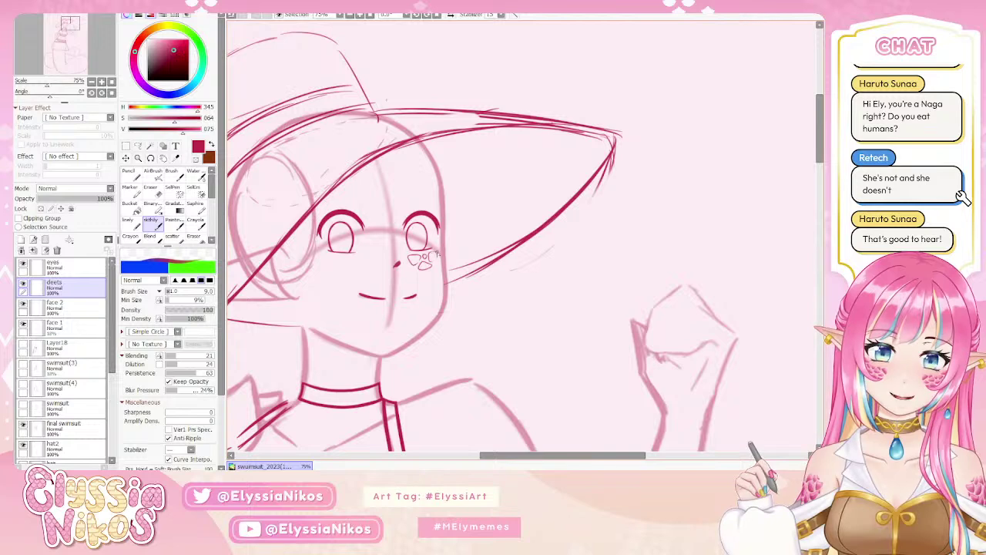
drag(432, 253, 434, 267)
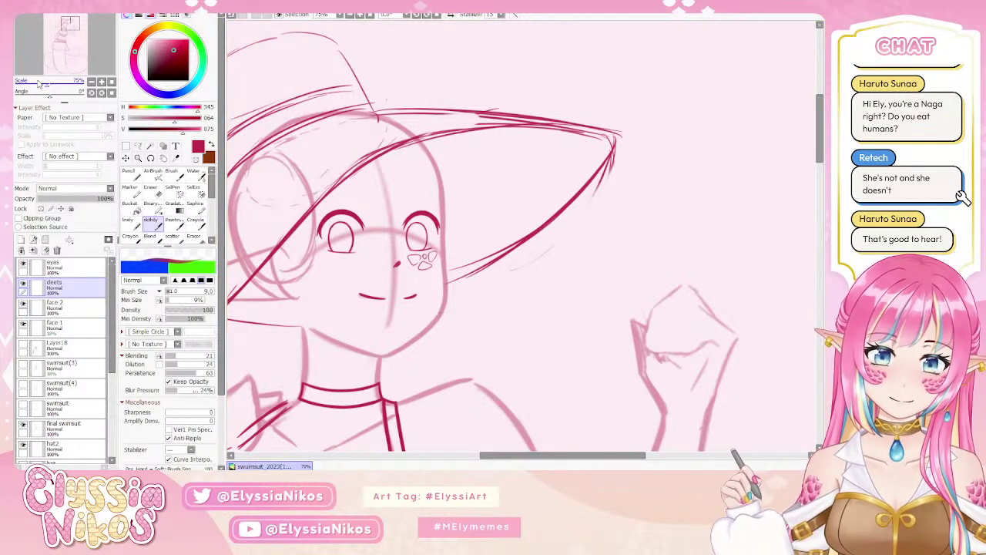
scroll(353, 262, down, 3)
drag(354, 263, 336, 246)
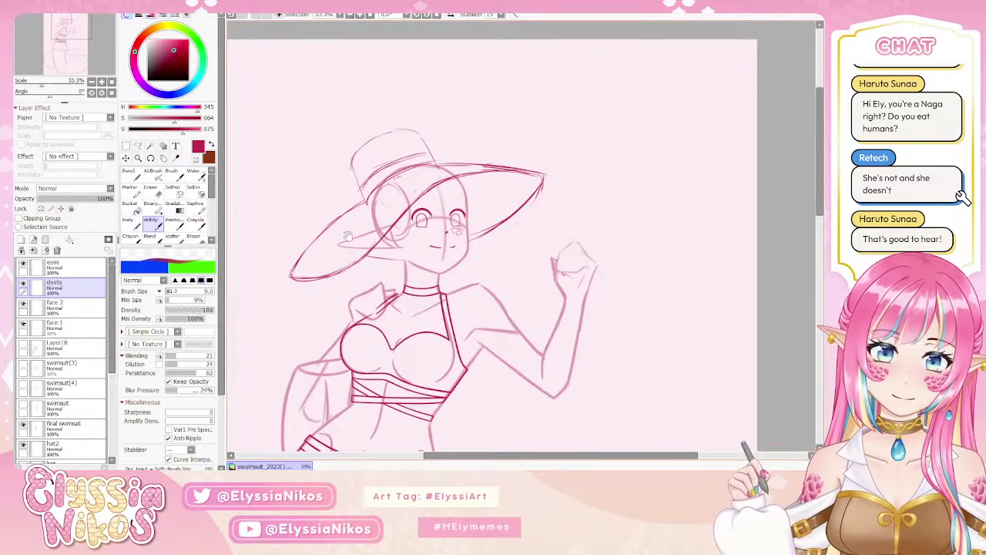
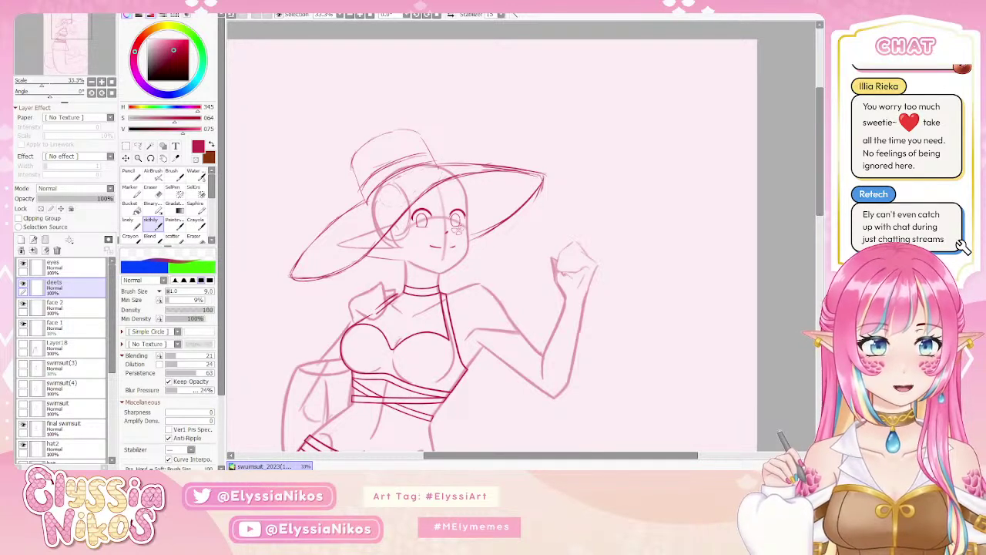
Sketch an upright scale beside the outer corner of that eye, along the edge of the face.
click(101, 82)
click(101, 82)
click(101, 81)
click(101, 82)
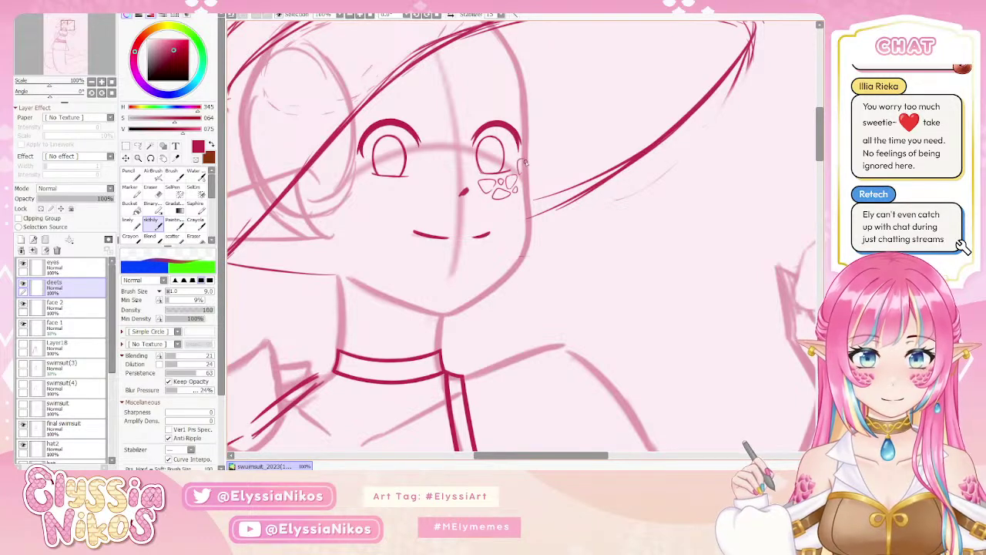
key(ctrl)
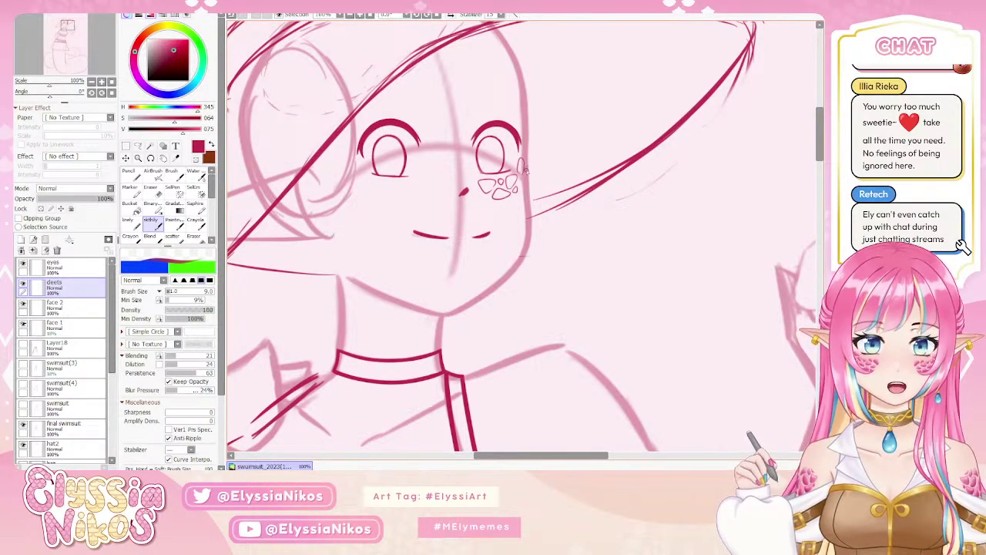
key(ctrl)
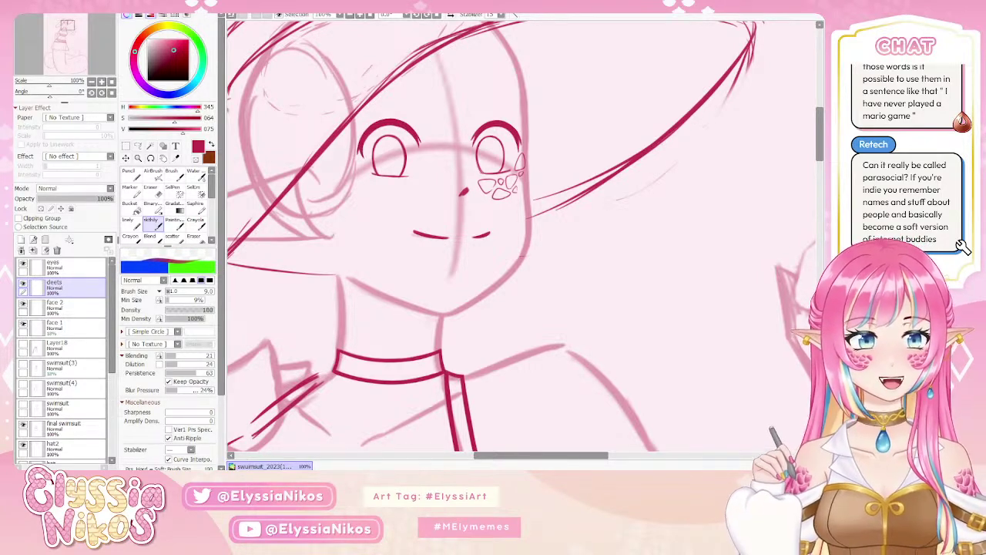
Fill the outer edge of the scale cluster with small scales and check the face in mirrored and normal views at 33.3%.
key(ctrl+minus)
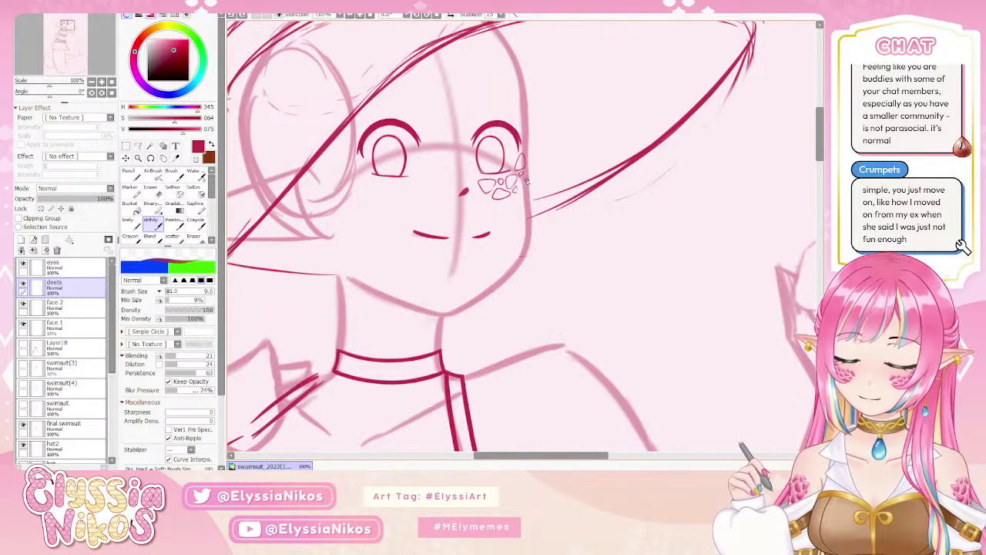
drag(519, 176, 527, 187)
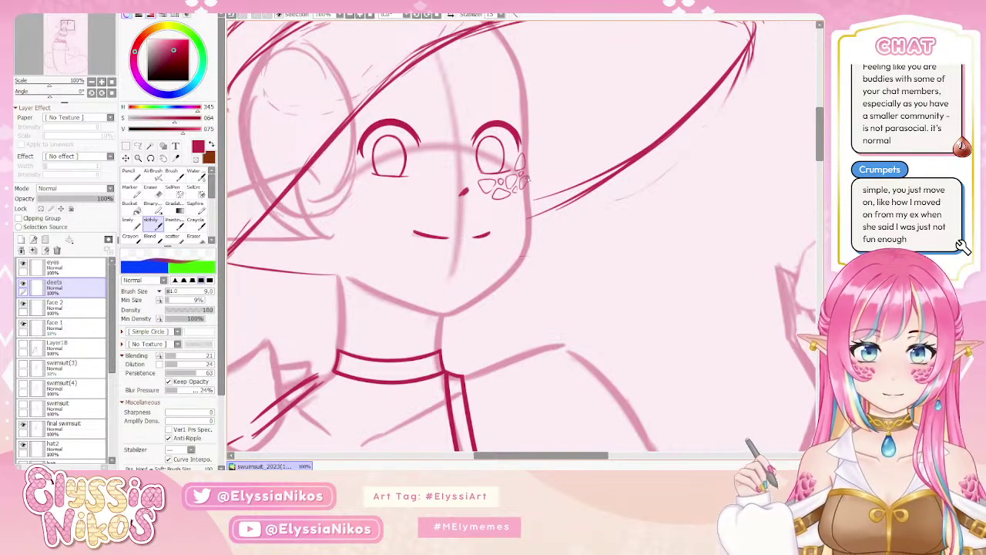
drag(507, 231, 514, 216)
scroll(515, 216, down, 2)
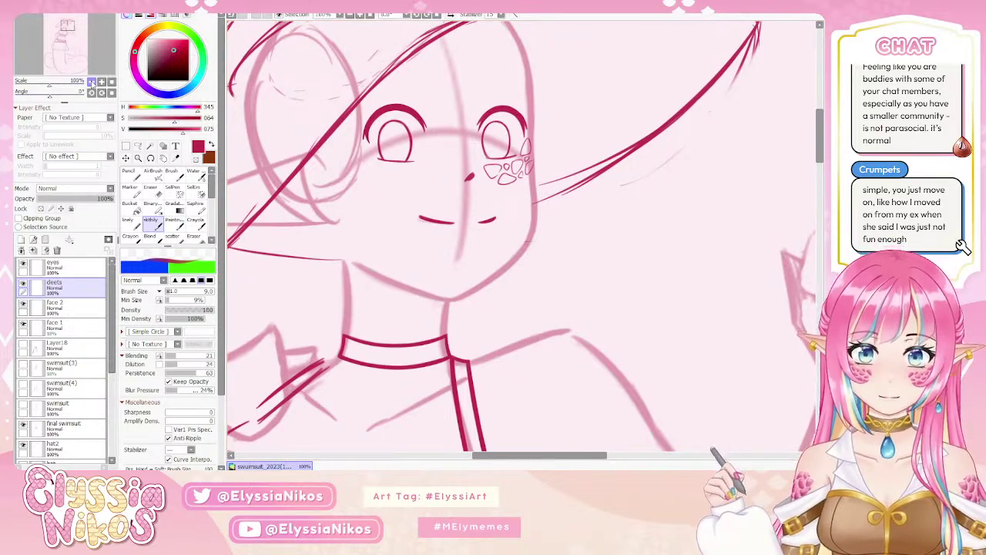
click(91, 81)
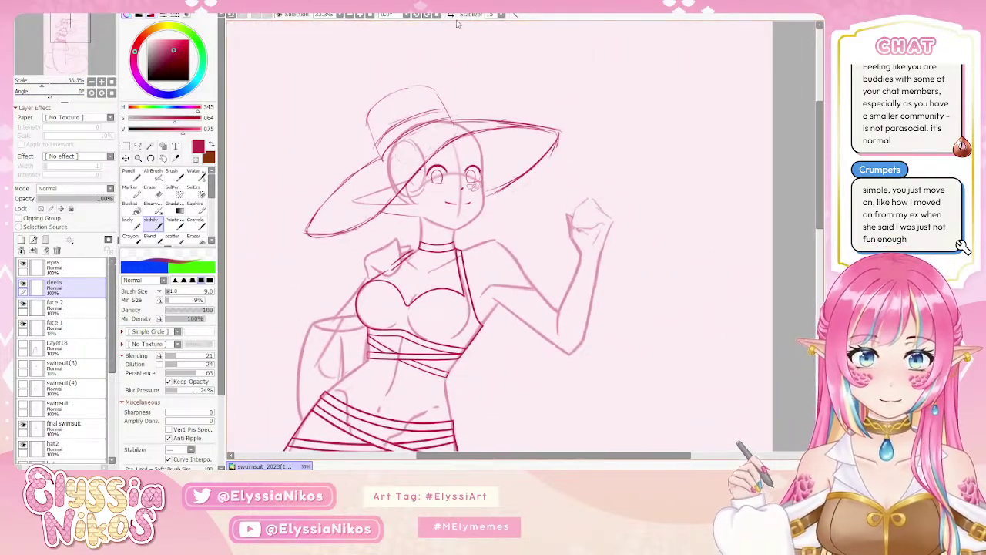
key(h)
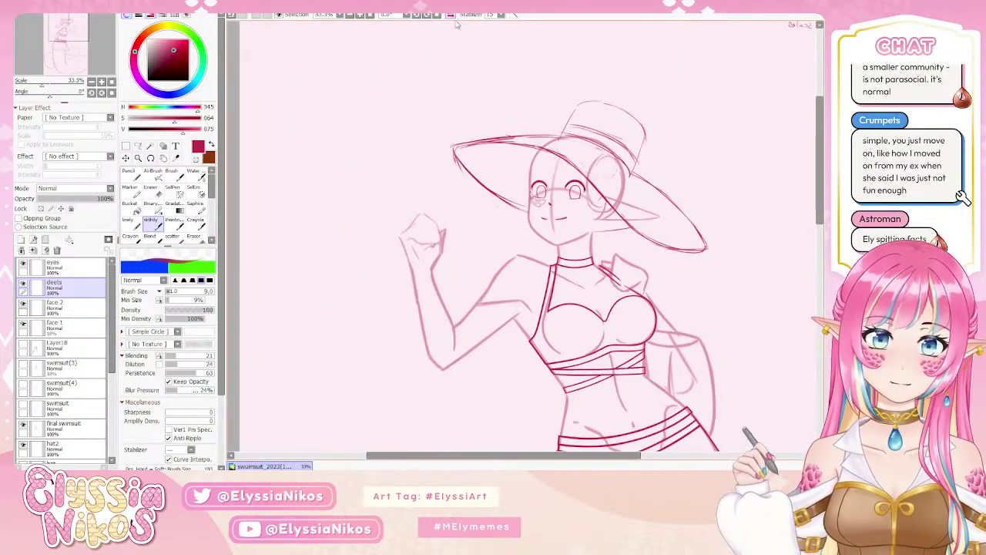
key(h)
scroll(282, 202, up, 2)
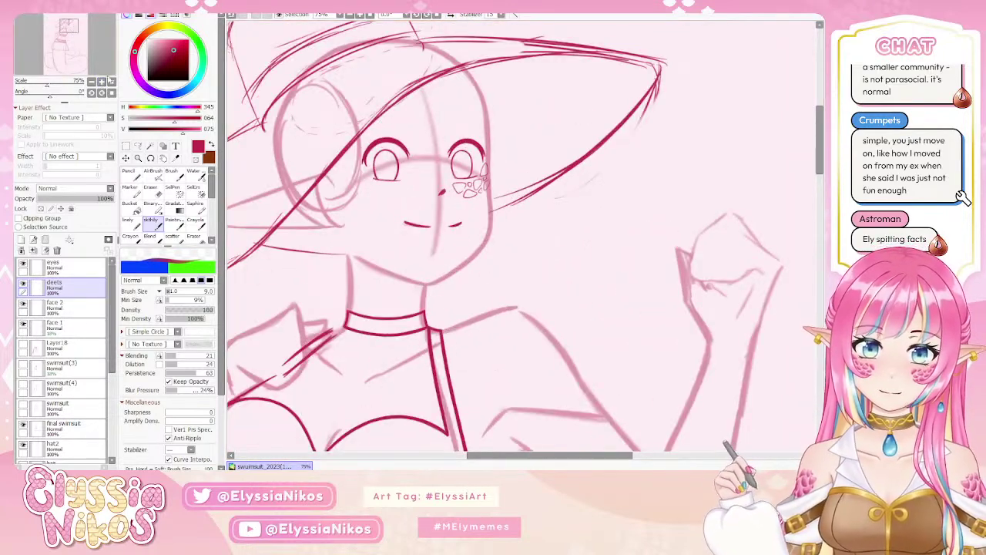
Duplicate the lassoed scale cluster onto a new layer, reverse it horizontally, and fit it under the other eye with a freeform transform.
click(111, 81)
key(l)
drag(522, 239, 456, 277)
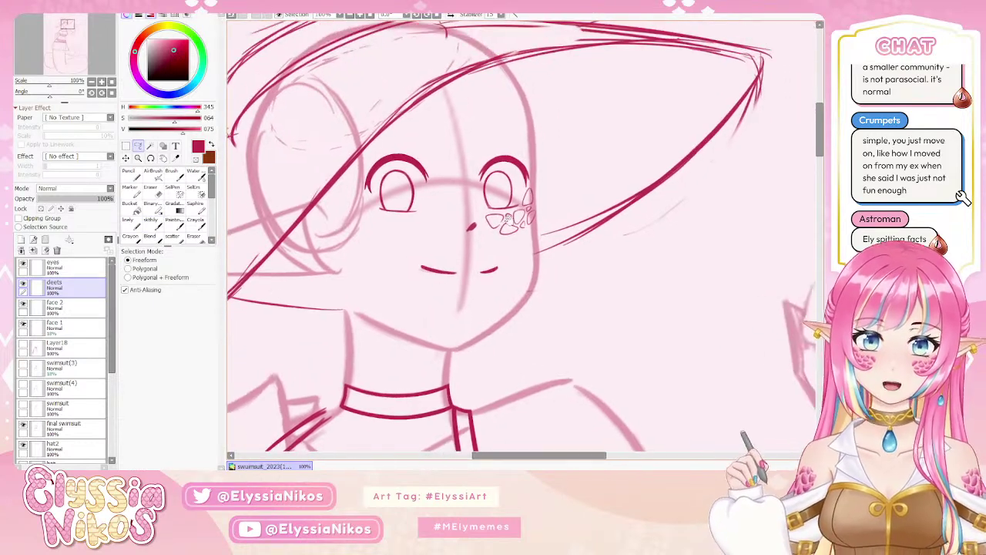
mouse_move(531, 187)
mouse_down()
mouse_move(483, 214)
mouse_move(487, 234)
mouse_move(535, 241)
mouse_move(564, 184)
mouse_move(542, 217)
mouse_move(379, 220)
mouse_up()
key(ctrl+t)
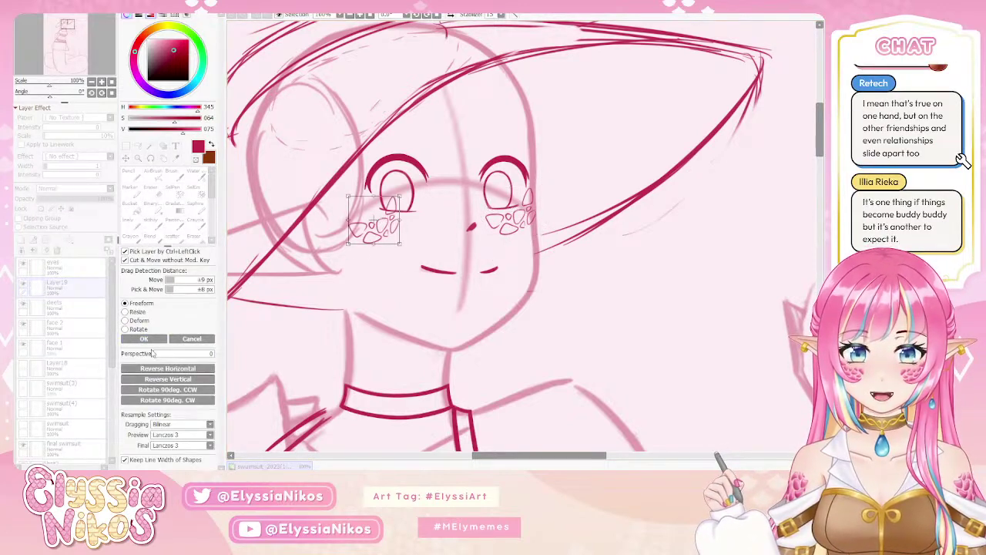
drag(374, 225, 355, 244)
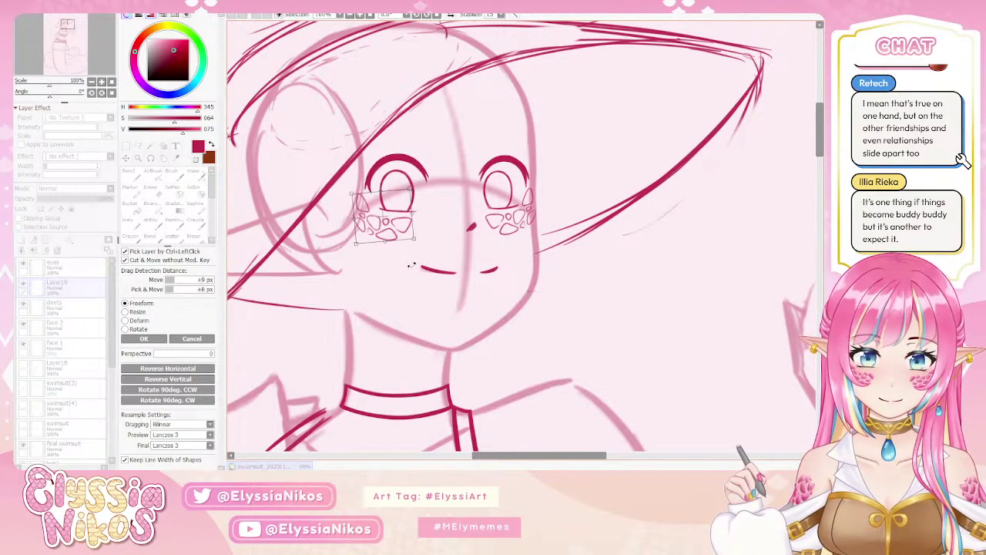
drag(386, 216, 356, 191)
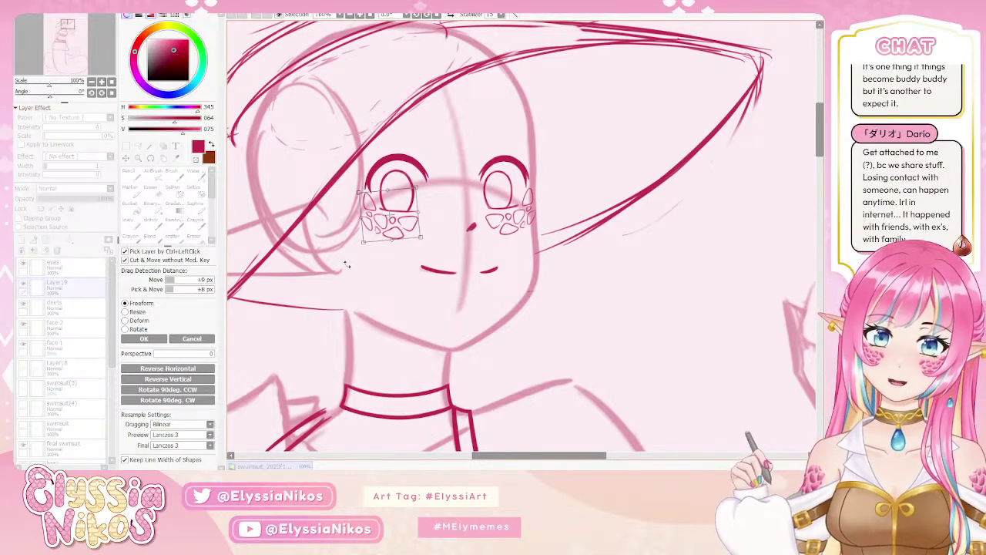
click(143, 338)
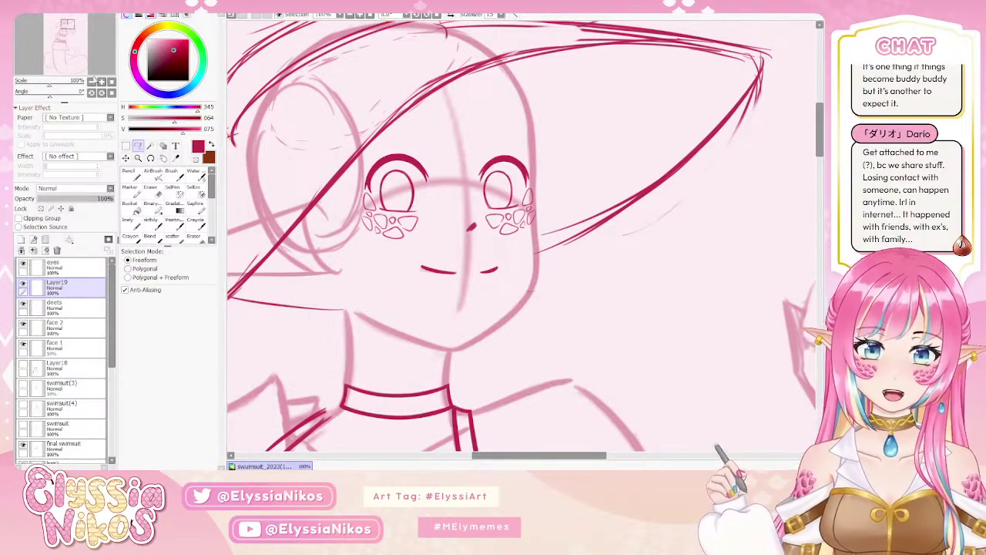
Examine the scales on both cheeks against the whole figure in normal and mirrored views at 33.3% zoom.
click(91, 81)
click(91, 81)
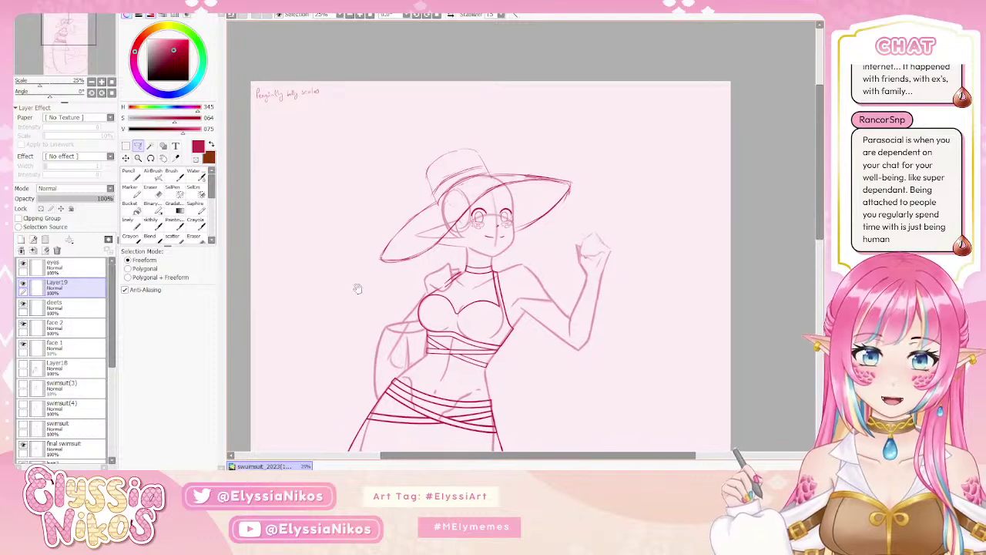
click(101, 82)
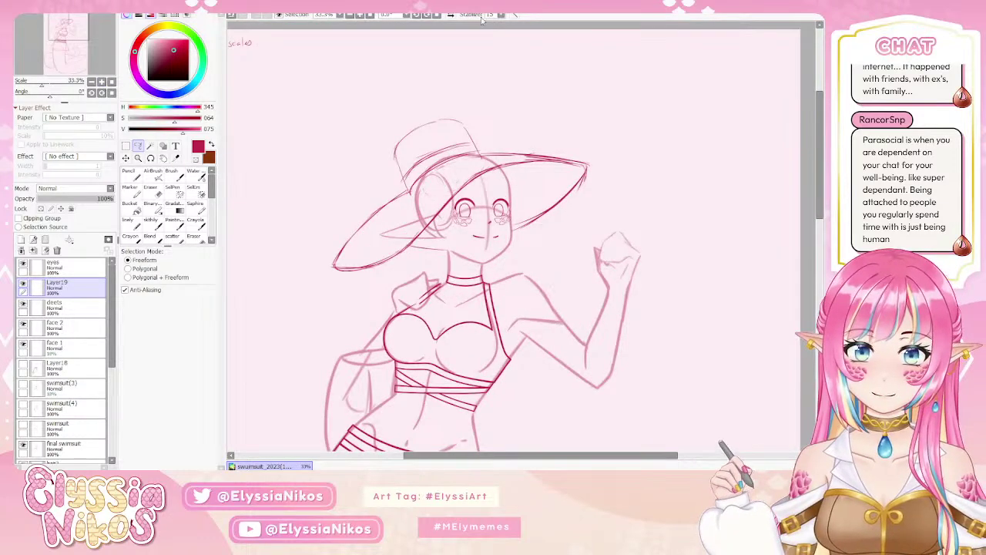
key(h)
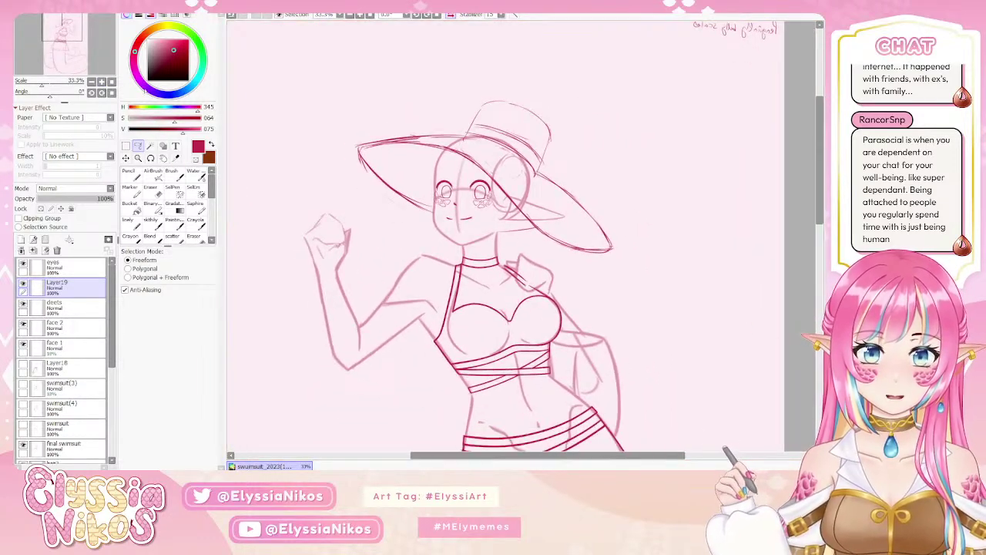
click(451, 17)
drag(525, 244, 497, 224)
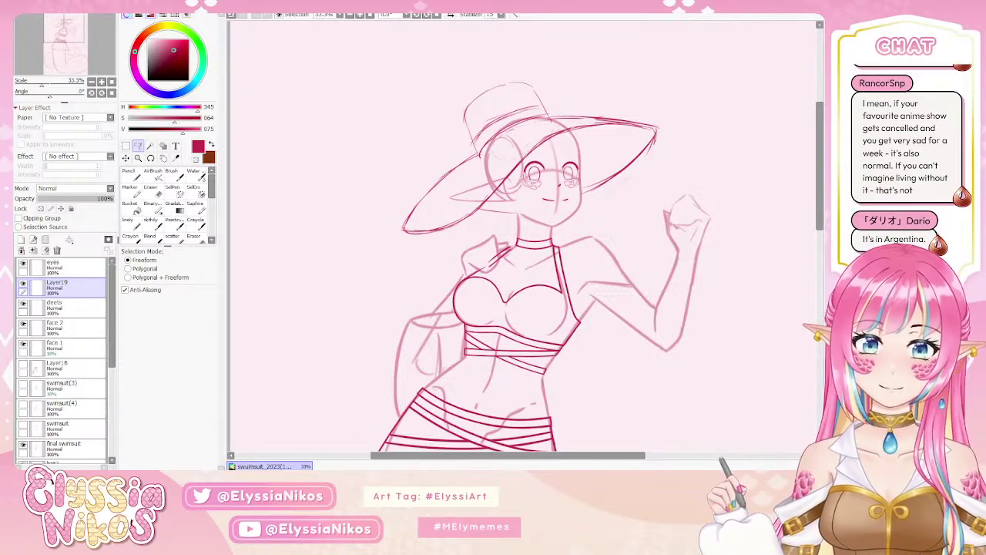
drag(325, 192, 292, 174)
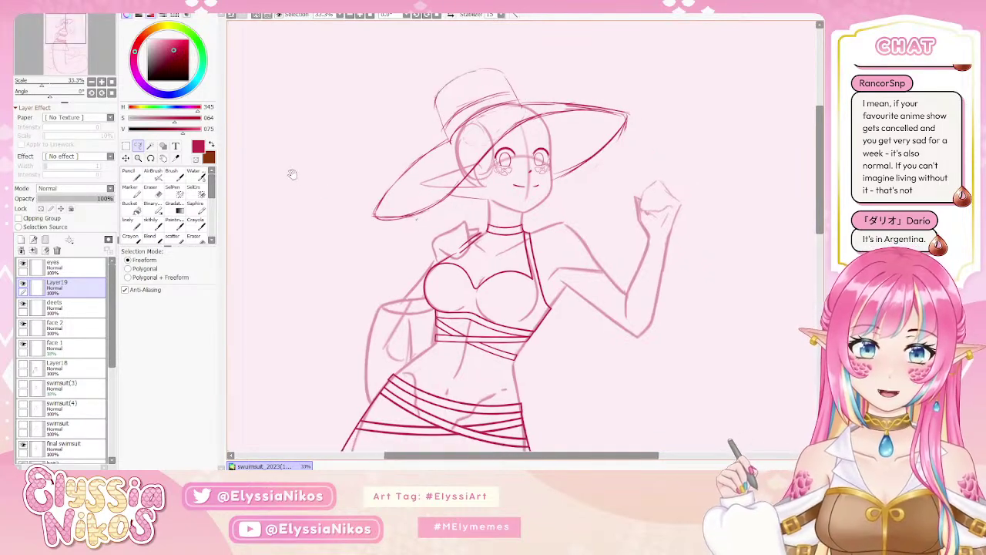
Merge the copied cheek scales layer down into the "deets" layer.
click(126, 145)
drag(293, 124, 304, 103)
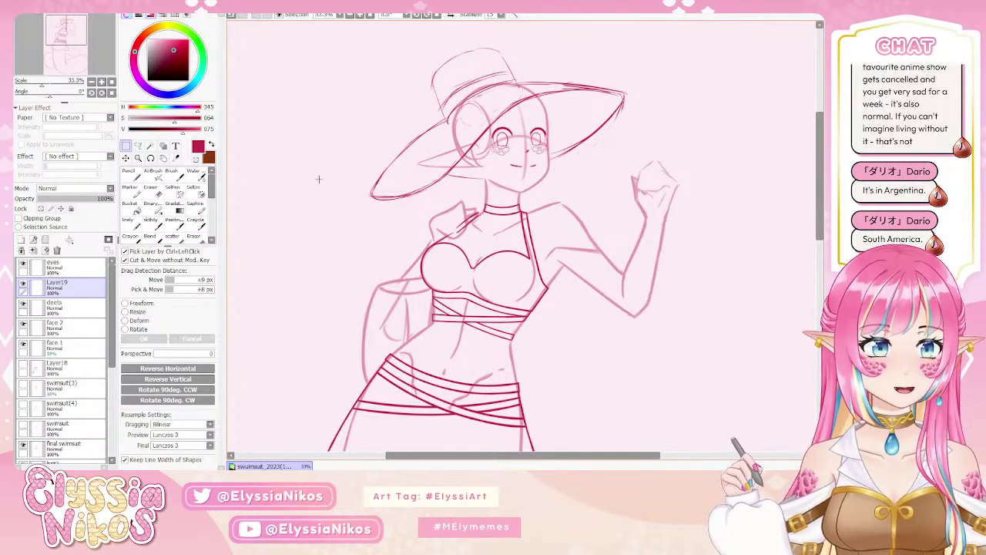
drag(331, 190, 372, 377)
click(101, 82)
click(101, 83)
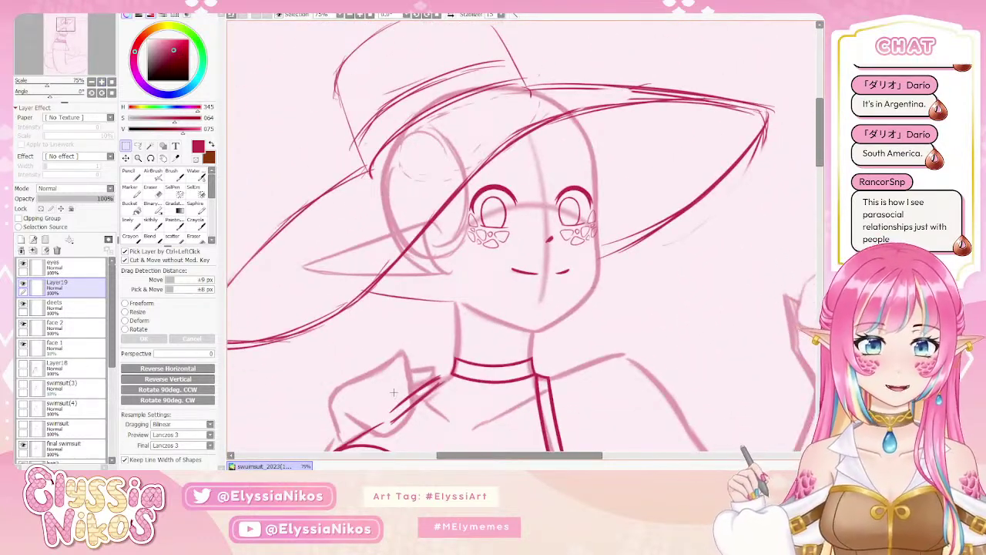
click(132, 223)
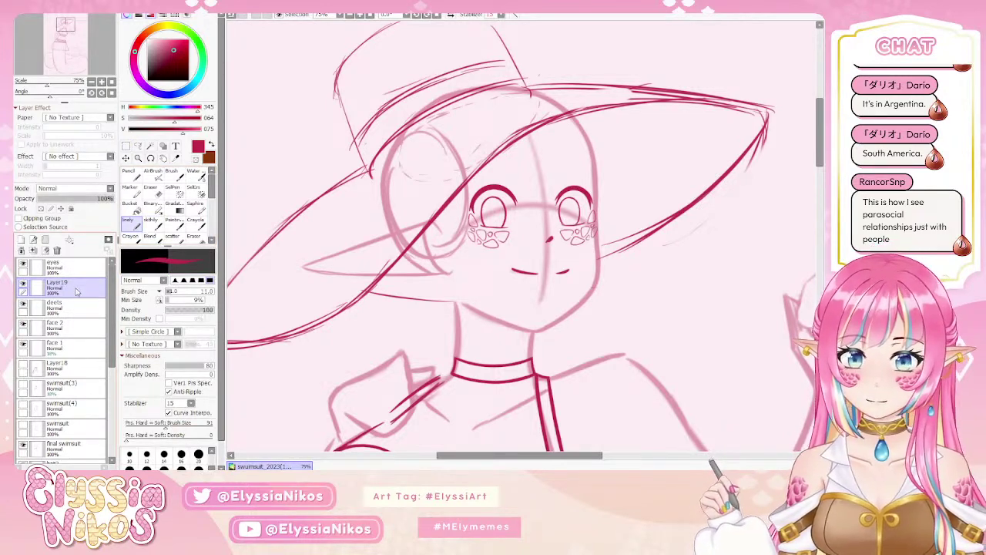
key(ctrl+e)
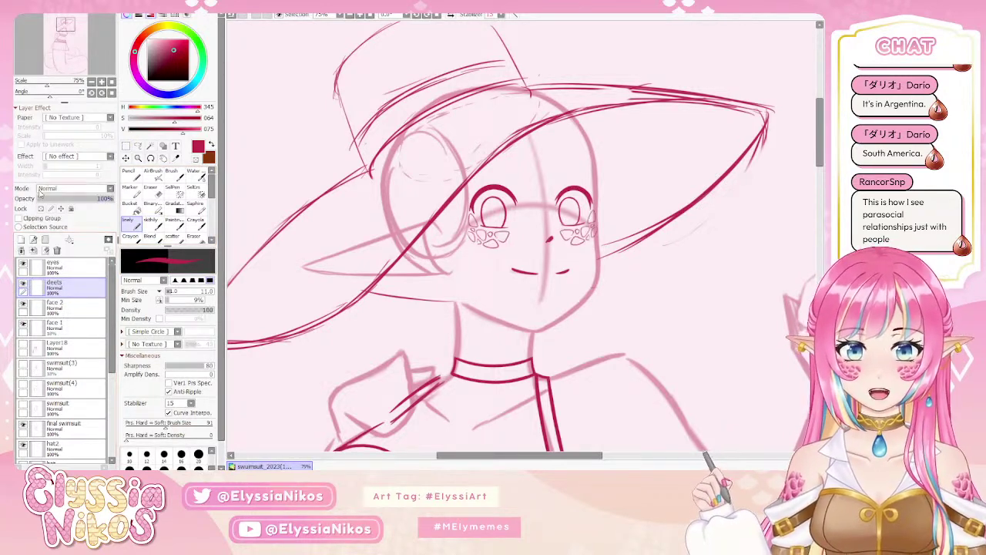
Examine the face, swimsuit and overall figure at zoom levels between 16.6% and 50%.
click(91, 81)
click(91, 81)
click(101, 81)
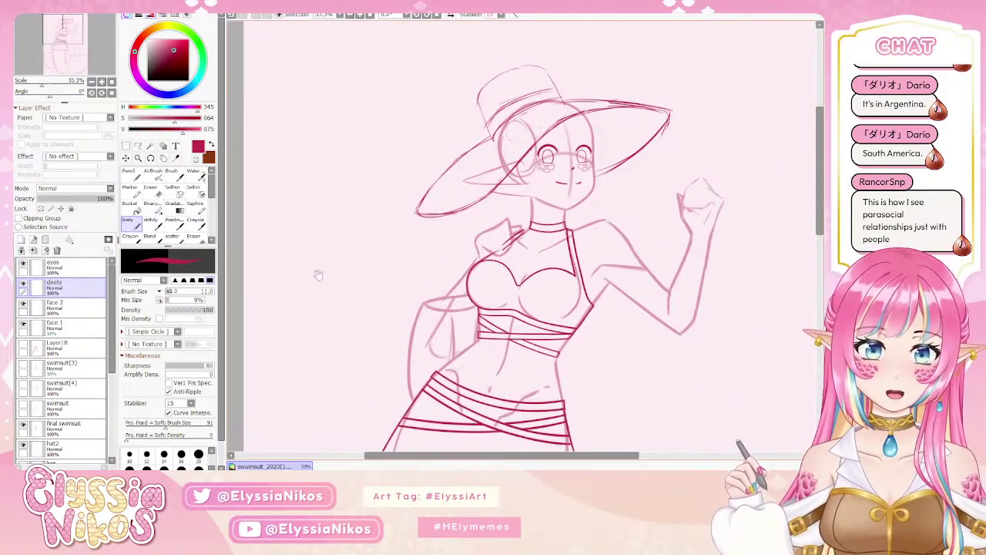
click(136, 224)
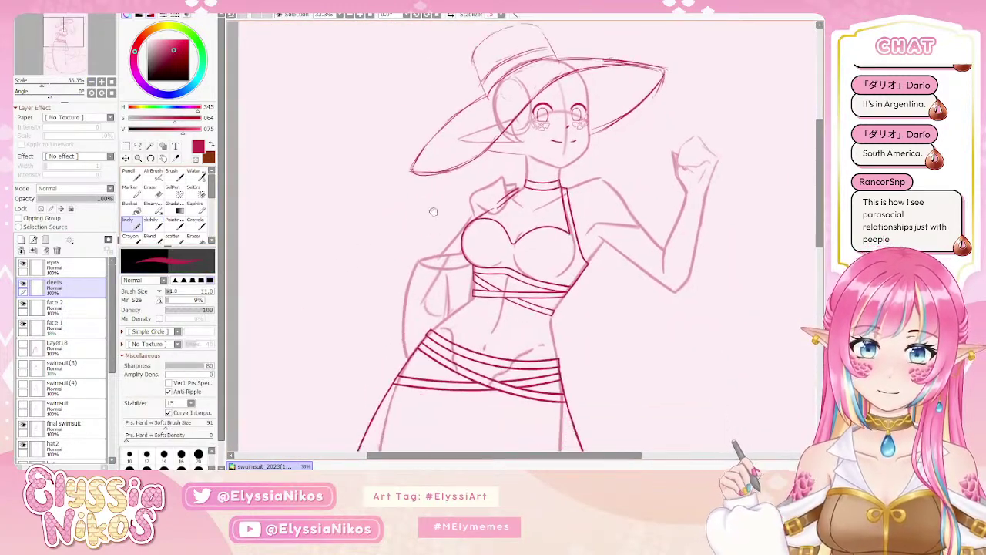
click(91, 81)
drag(383, 223, 378, 272)
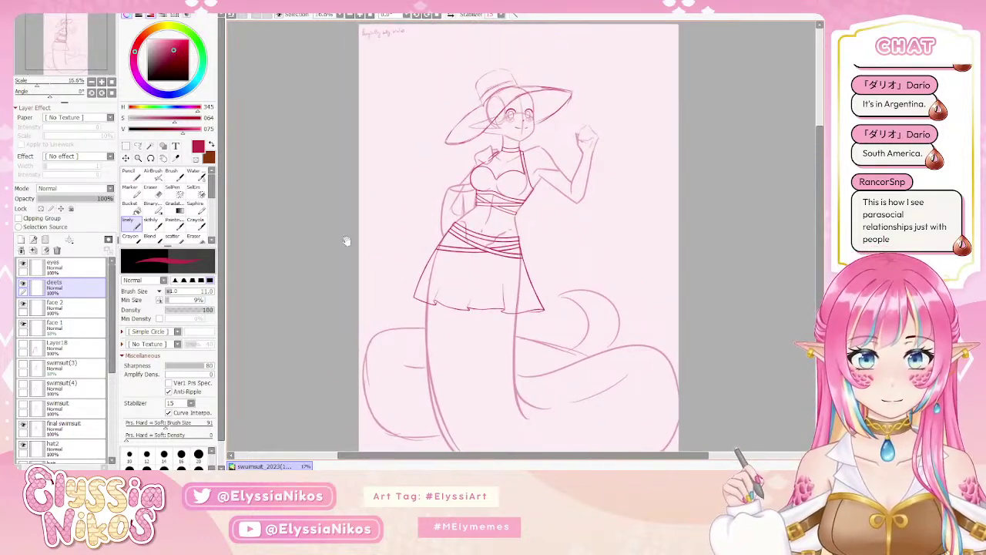
click(101, 81)
click(101, 81)
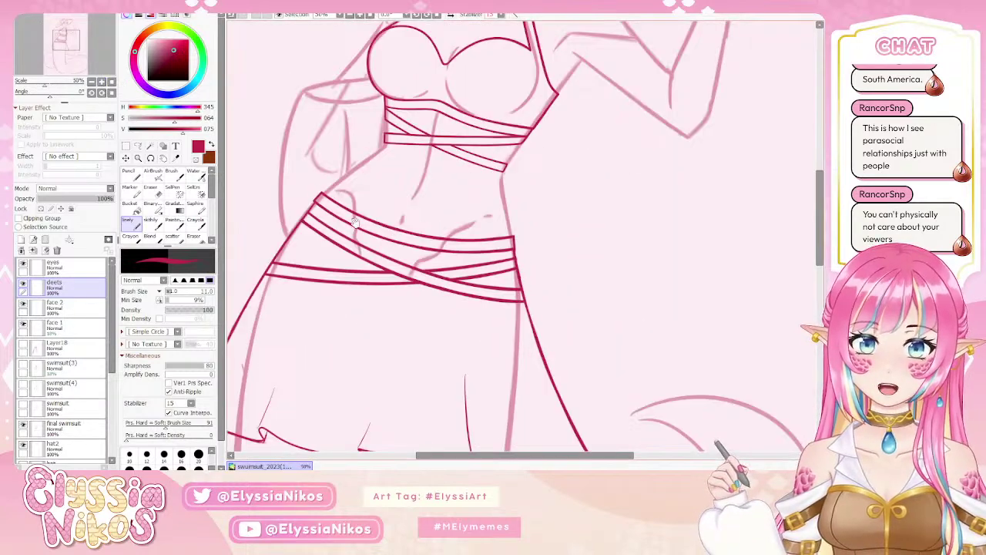
click(101, 81)
scroll(399, 289, up, 3)
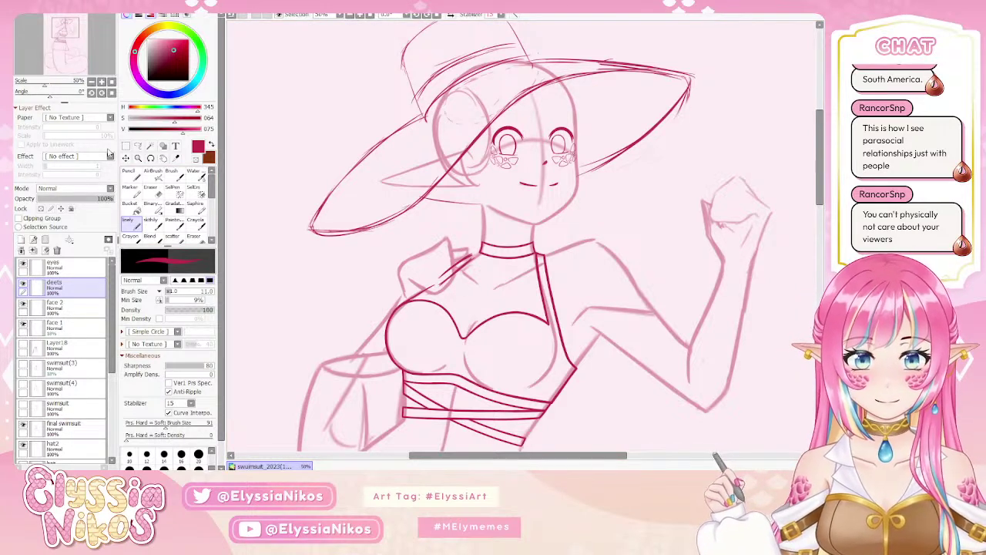
click(91, 82)
click(91, 81)
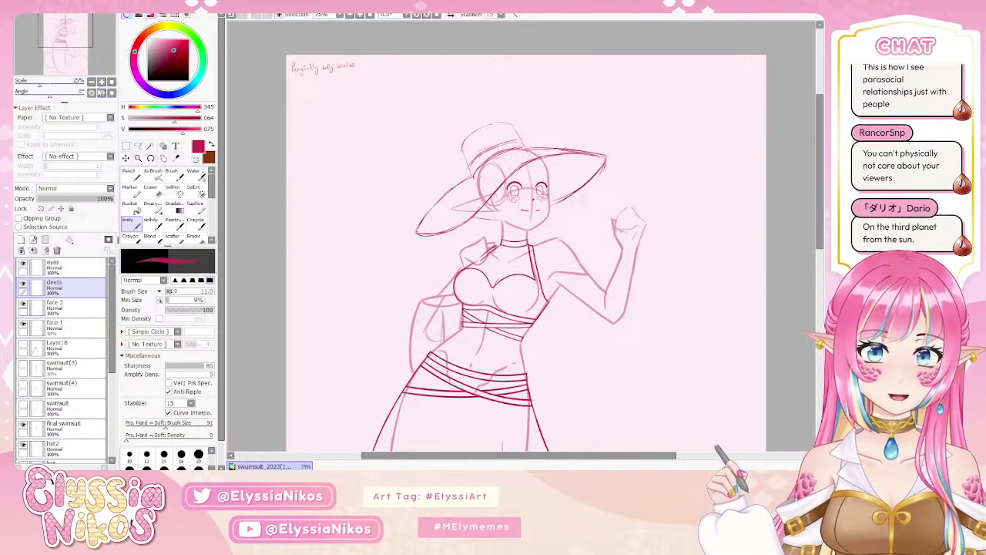
click(102, 91)
click(112, 92)
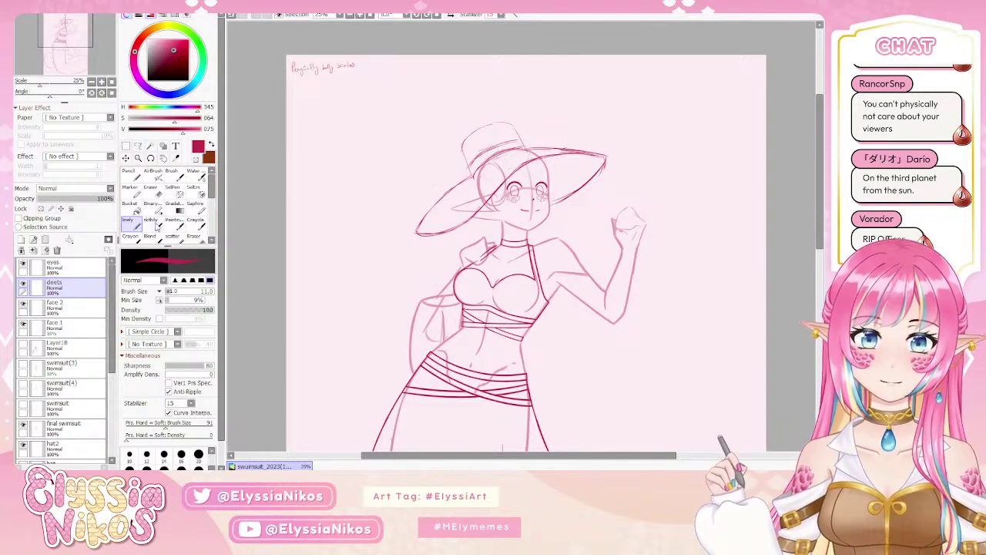
Try sketching a short arched eyebrow above the eye farther from the ear, starting with brush size 19.
click(100, 82)
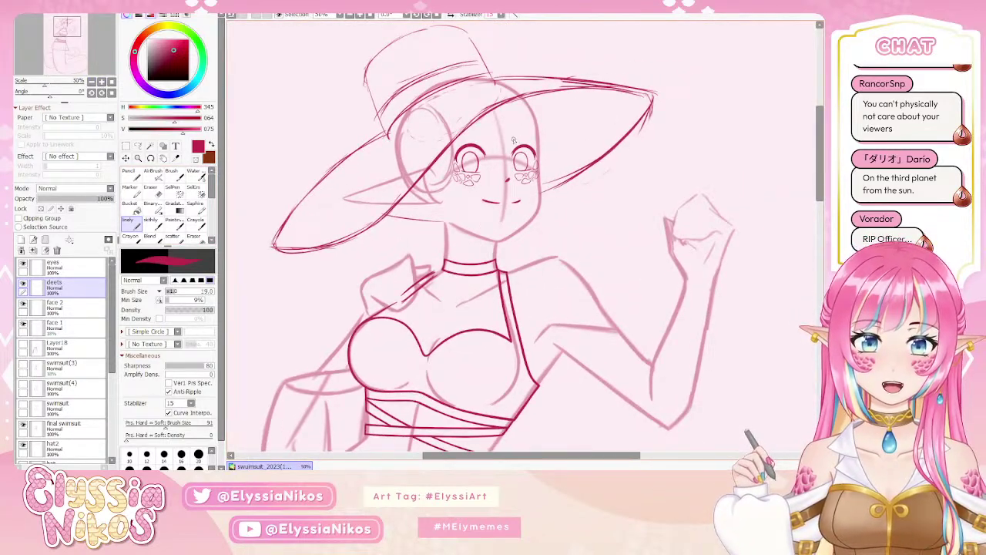
drag(510, 134, 530, 132)
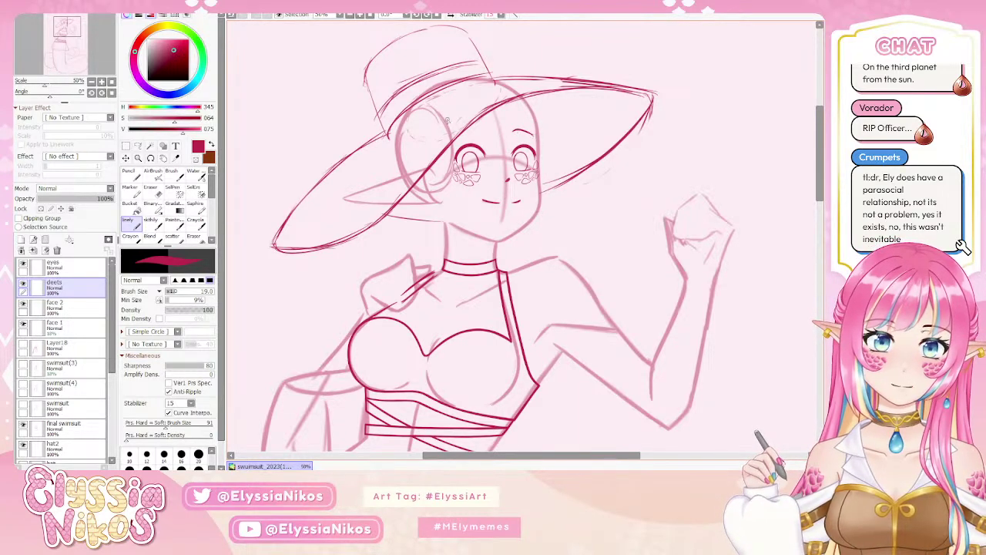
drag(65, 91, 46, 91)
click(101, 81)
click(101, 81)
drag(358, 138, 427, 136)
key(ctrl+z)
key(ctrl+z)
key(ctrl+z)
Redraw the eyebrow above the eye farther from the ear as a slim arch at brush size 10, with the canvas rotated to -67°.
drag(399, 168, 428, 136)
key(ctrl+z)
key(ctrl+z)
drag(400, 166, 428, 137)
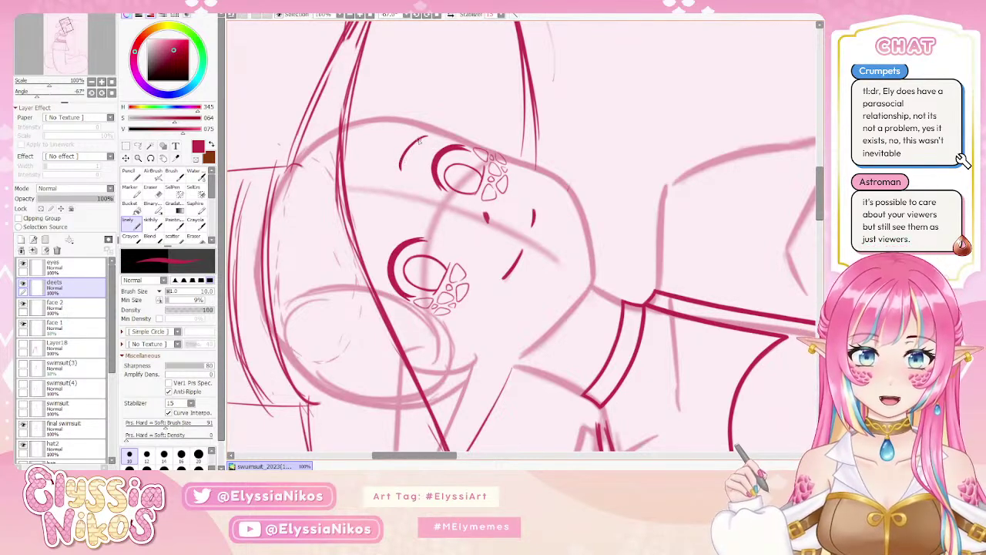
key(ctrl+z)
drag(400, 168, 424, 138)
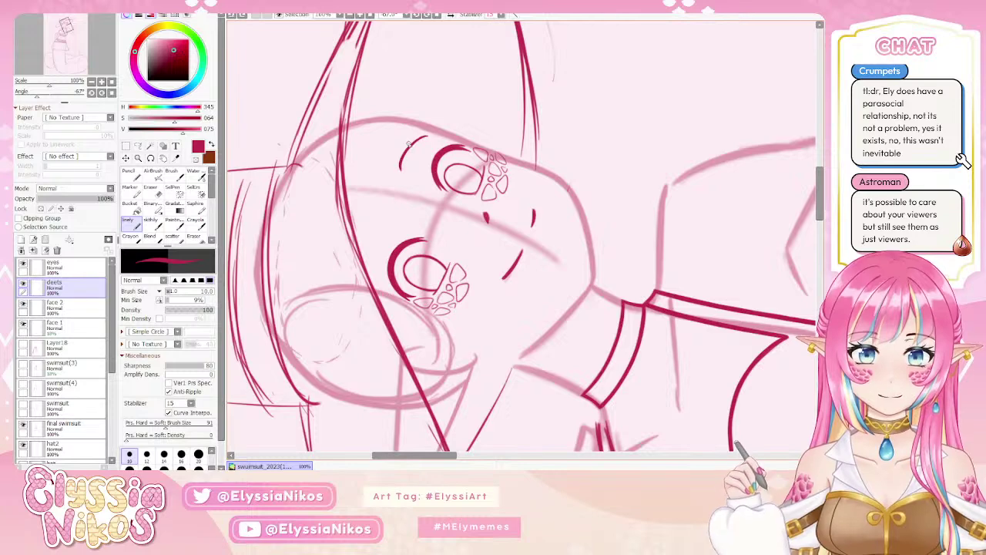
key(ctrl+z)
drag(399, 170, 421, 139)
key(ctrl+z)
drag(400, 171, 423, 137)
drag(428, 137, 400, 161)
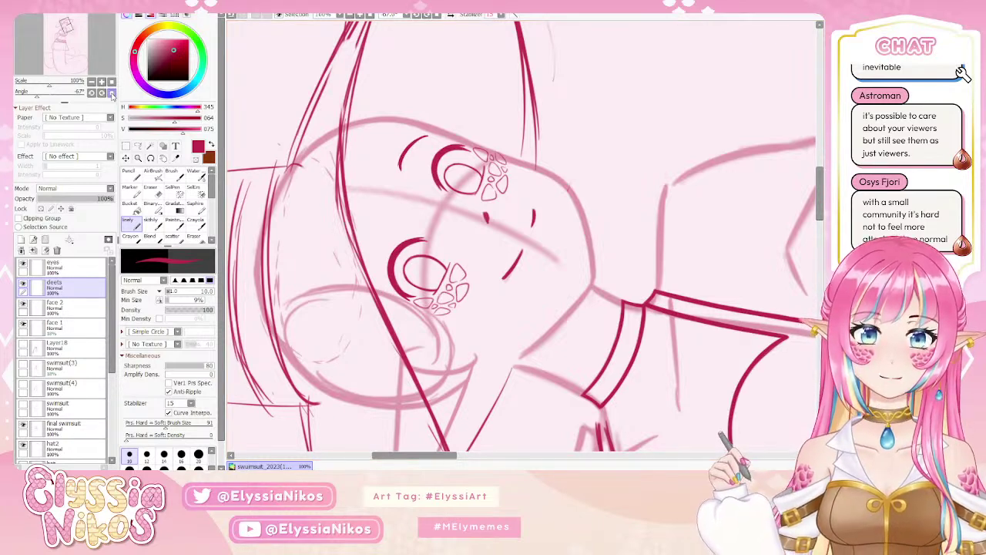
key(Home)
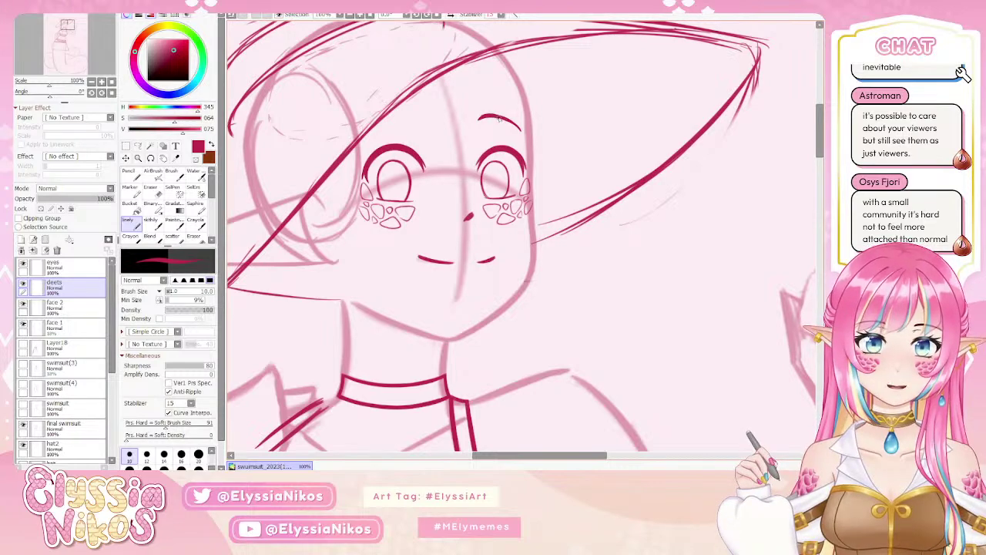
Taper the outer end of the eyebrow with the Eraser, reducing its size to 9, on the canvas rotated to 94°.
drag(50, 93, 68, 93)
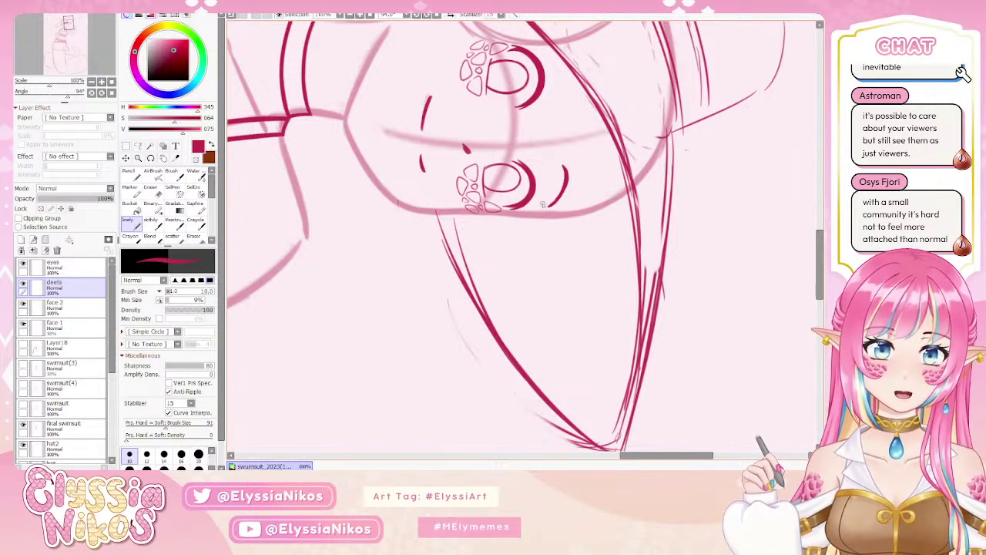
key(e)
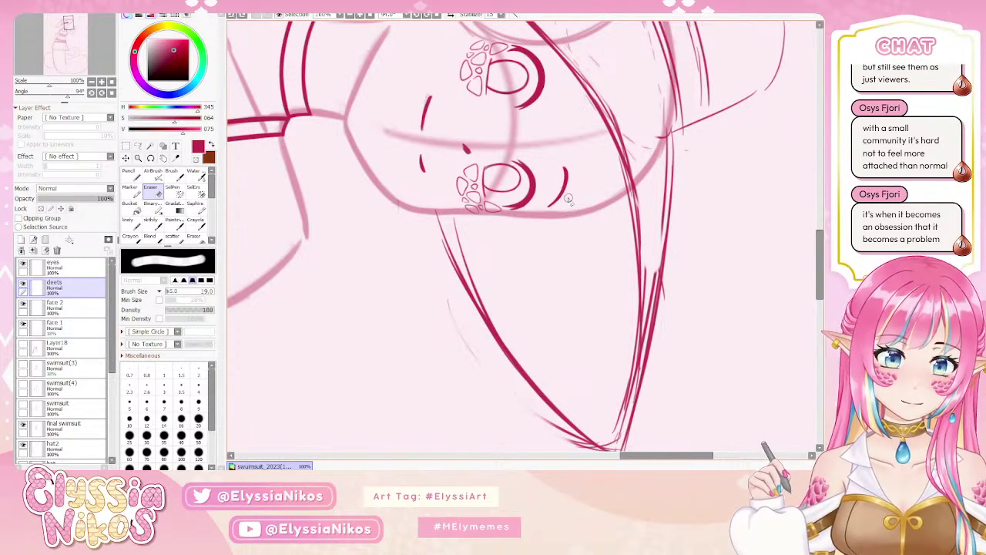
click(110, 92)
drag(50, 91, 64, 97)
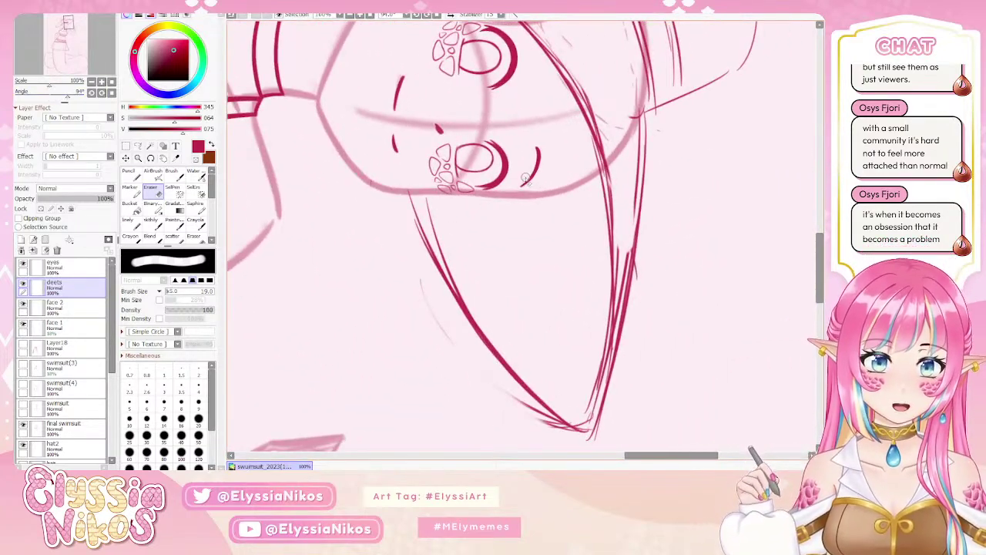
key(bracketleft)
key(bracketleft)
key(bracketleft)
key(bracketleft)
key(bracketleft)
key(bracketleft)
key(bracketleft)
key(bracketleft)
key(bracketleft)
key(bracketleft)
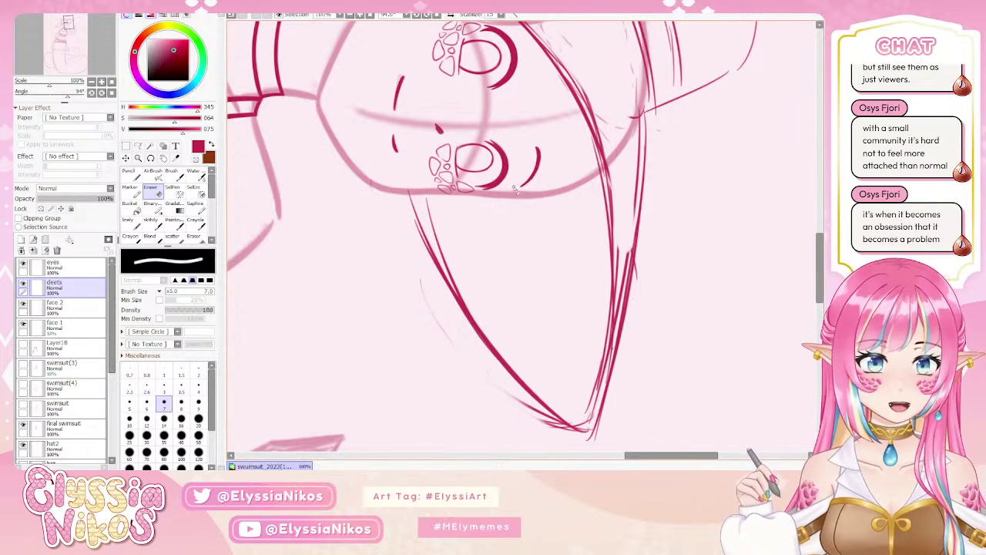
key(bracketright)
key(bracketright)
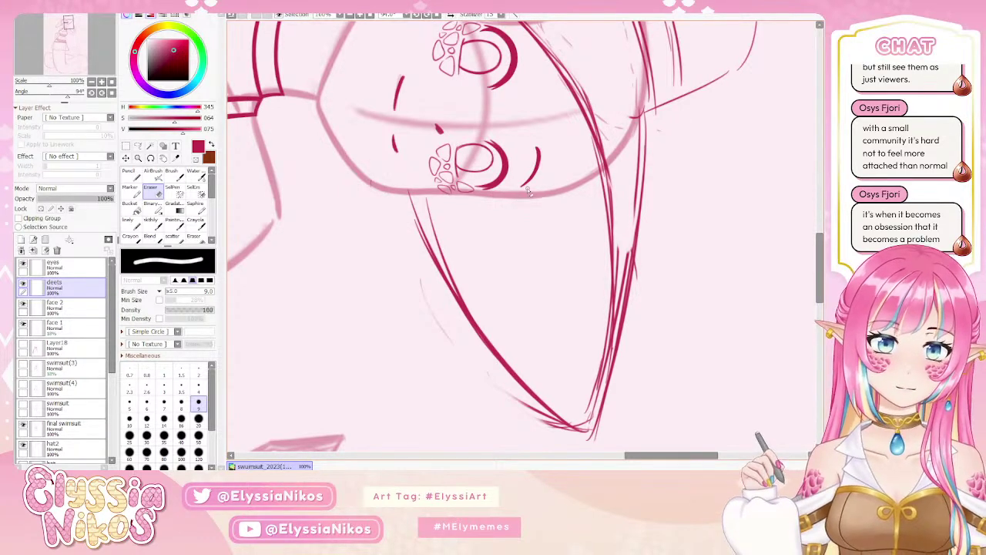
Lasso the finished eyebrow and nudge it slightly upward with a freeform transform.
key(Delete)
scroll(523, 194, down, 5)
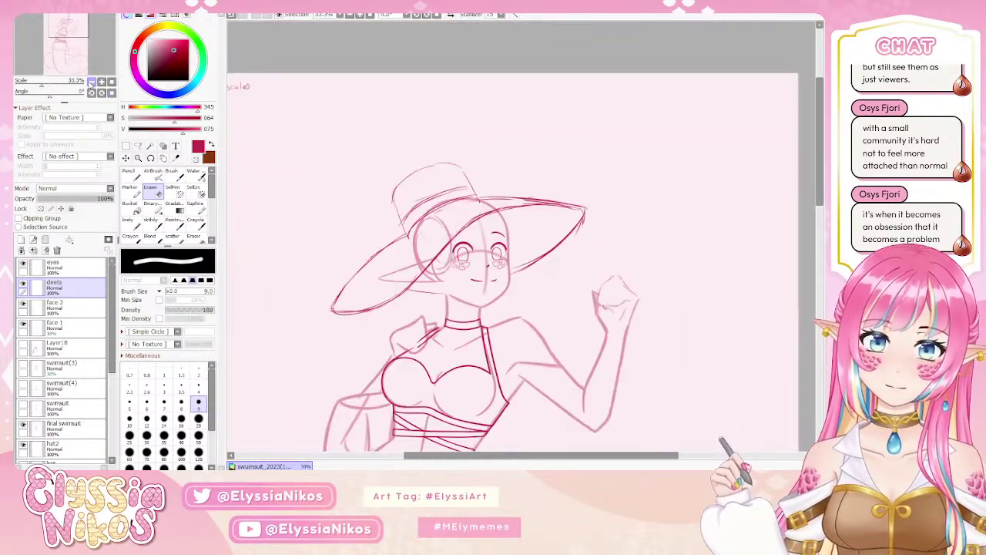
drag(242, 305, 296, 251)
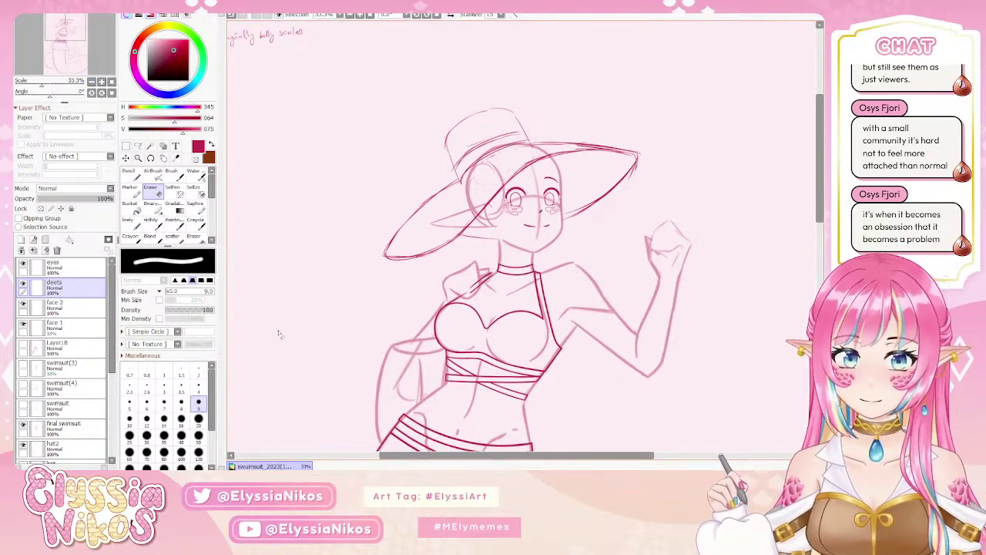
click(138, 144)
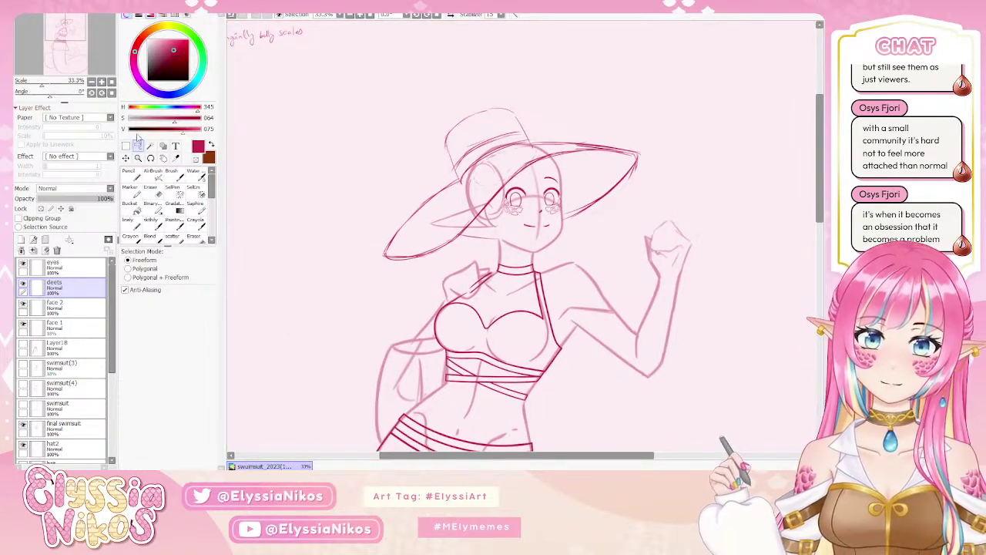
click(102, 81)
click(103, 81)
click(102, 81)
mouse_move(505, 141)
mouse_down()
mouse_move(455, 162)
mouse_move(541, 158)
mouse_up()
key(ctrl+t)
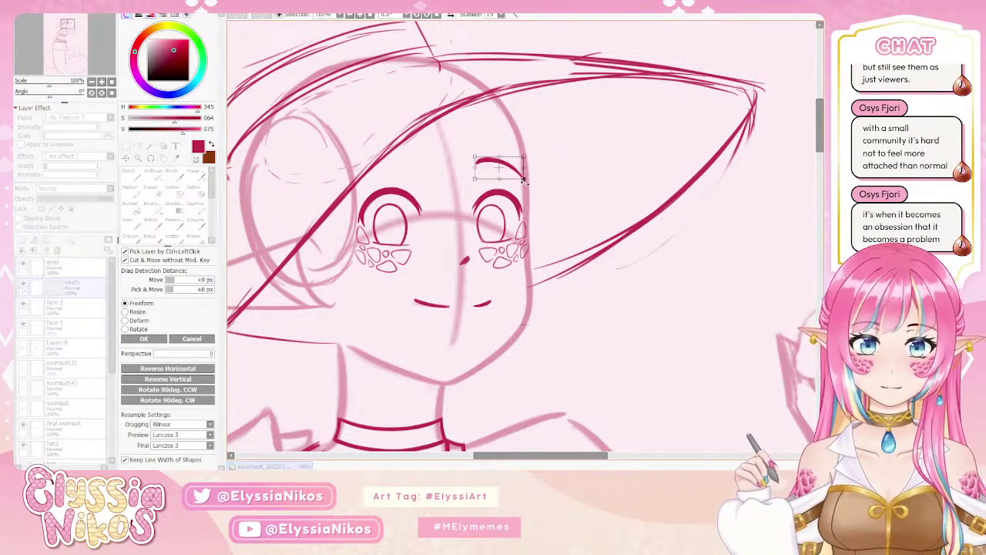
drag(503, 168, 500, 165)
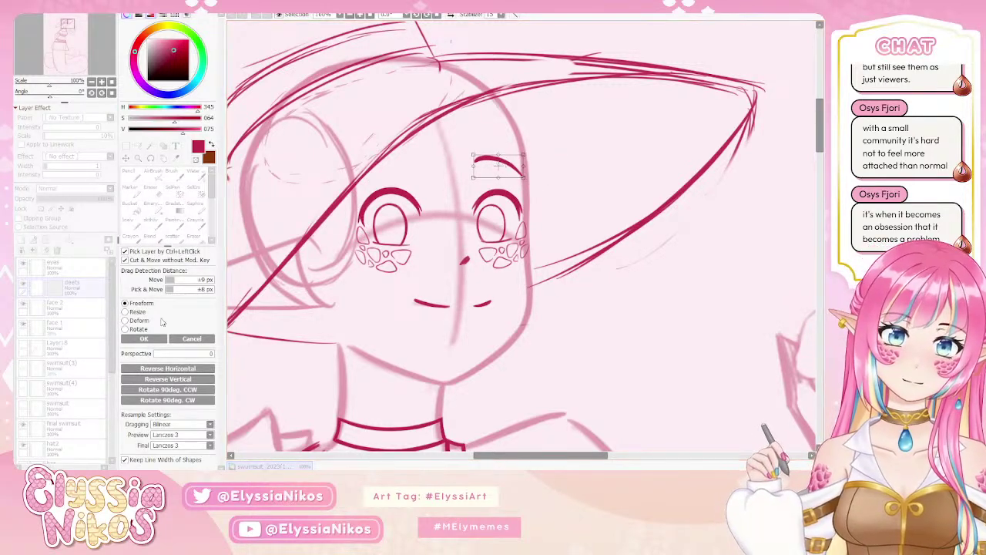
click(143, 340)
Check the repositioned eyebrow against the whole figure at several magnifications.
drag(50, 81, 91, 81)
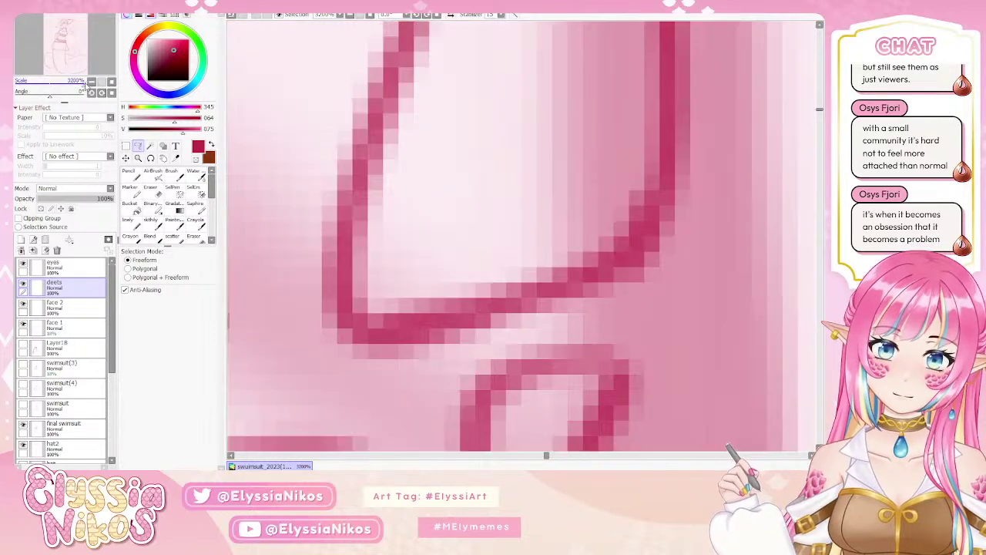
click(104, 83)
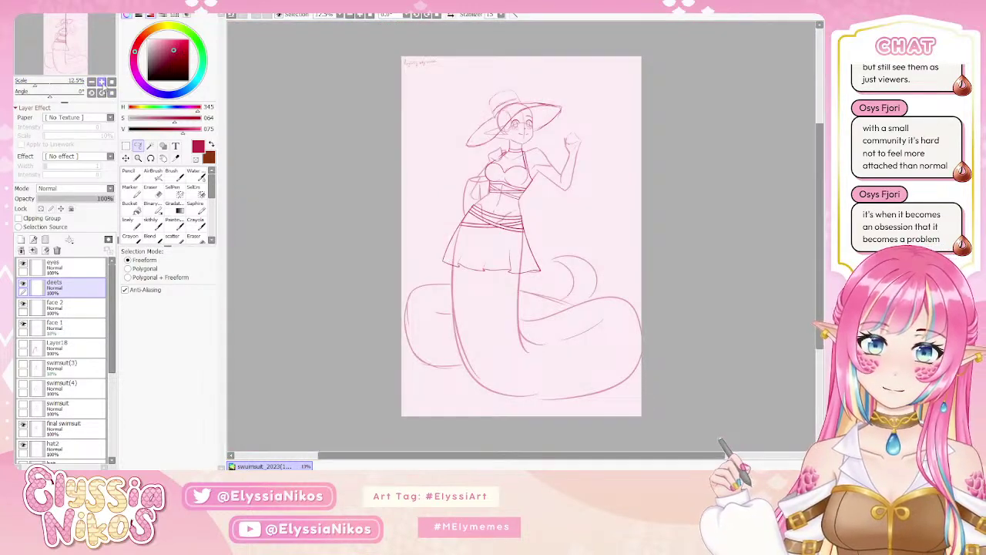
click(105, 89)
drag(66, 48, 66, 40)
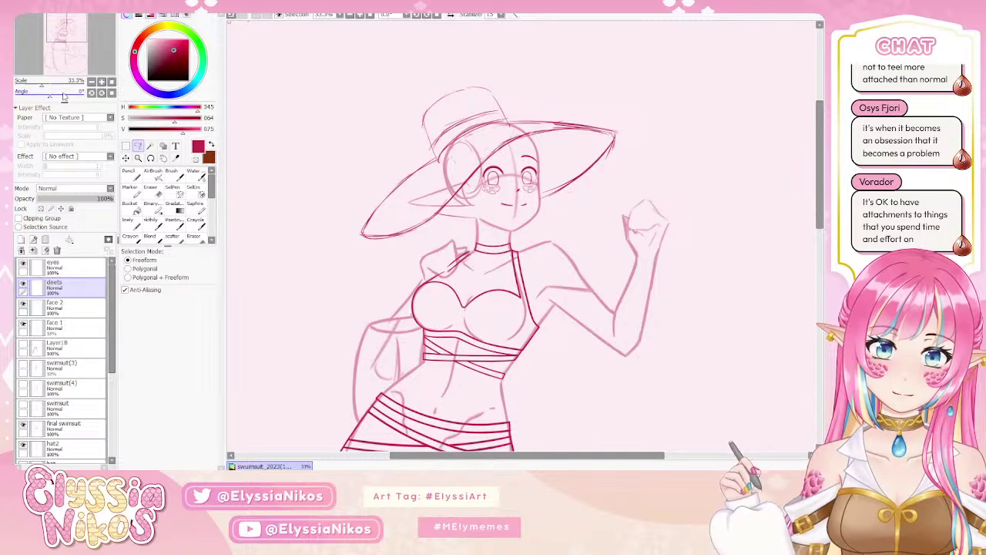
click(91, 82)
click(102, 83)
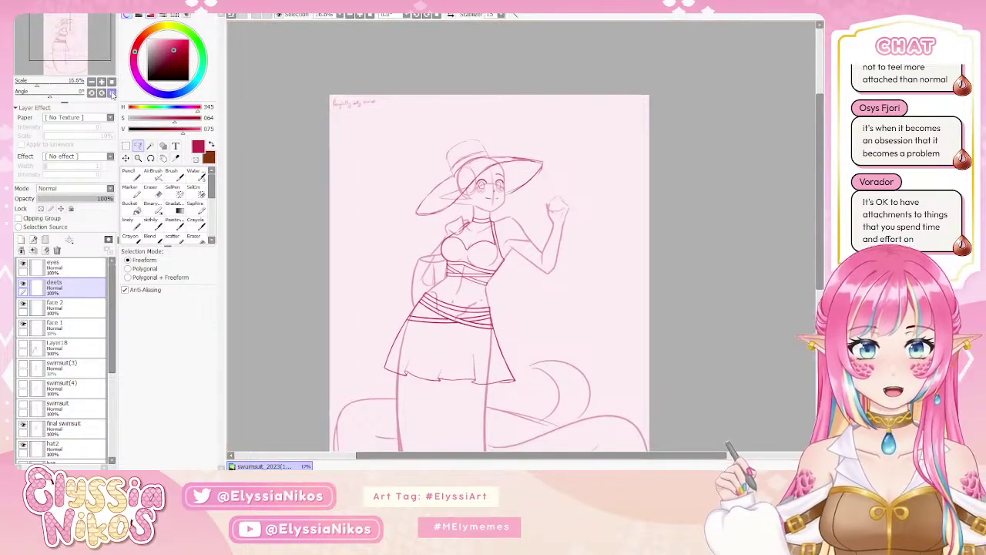
click(102, 82)
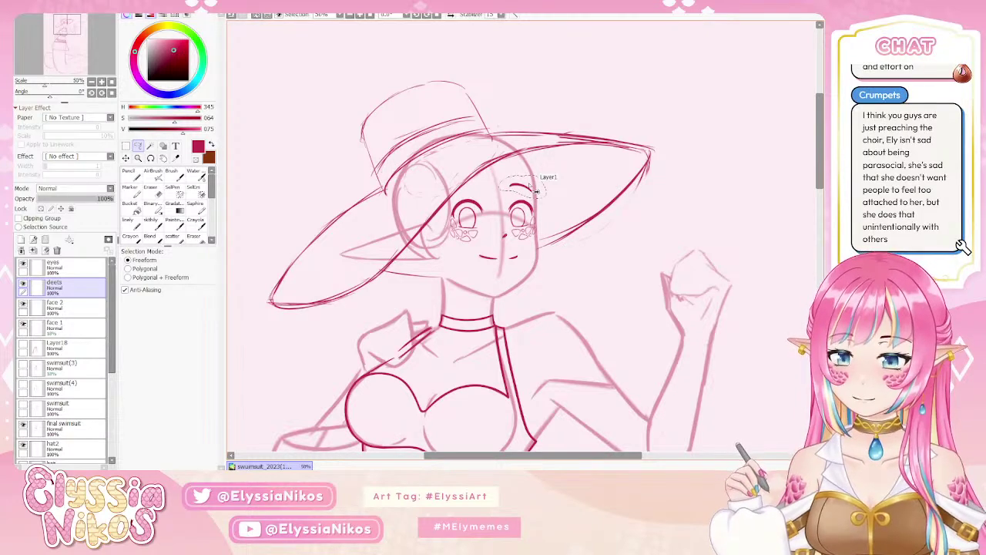
Duplicate the lassoed eyebrow onto its own layer and move the copy above the eye nearer the ear.
click(23, 286)
key(ctrl+v)
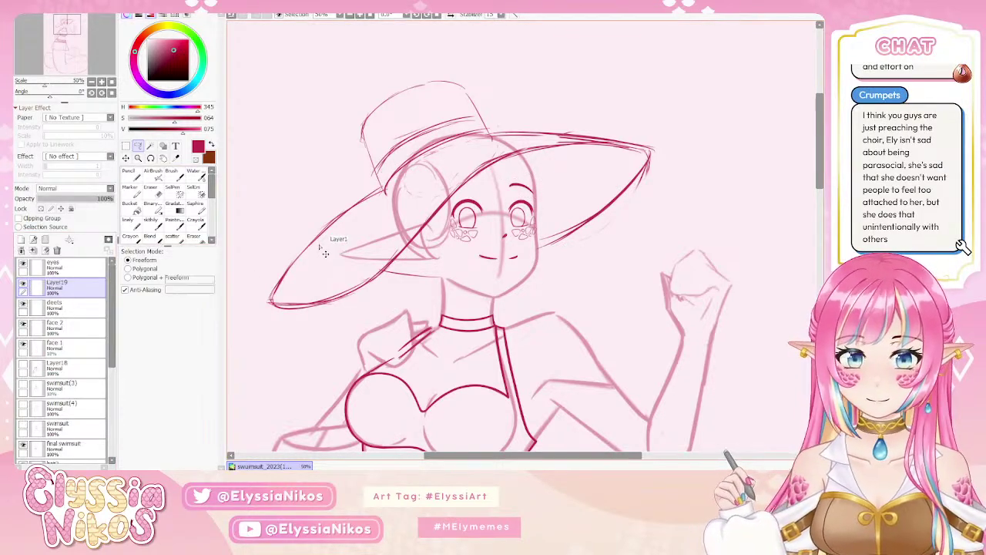
key(ctrl+t)
drag(521, 188, 463, 188)
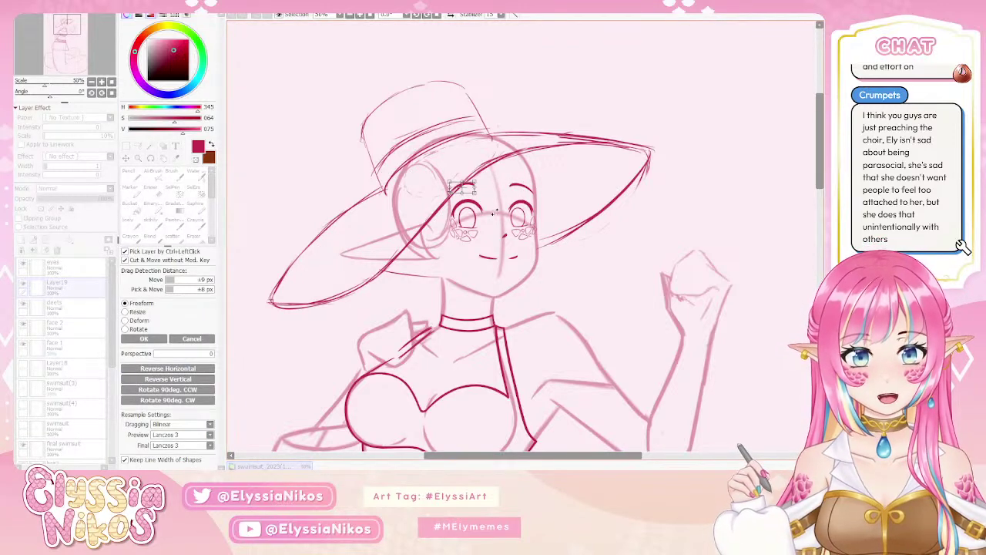
drag(478, 193, 467, 190)
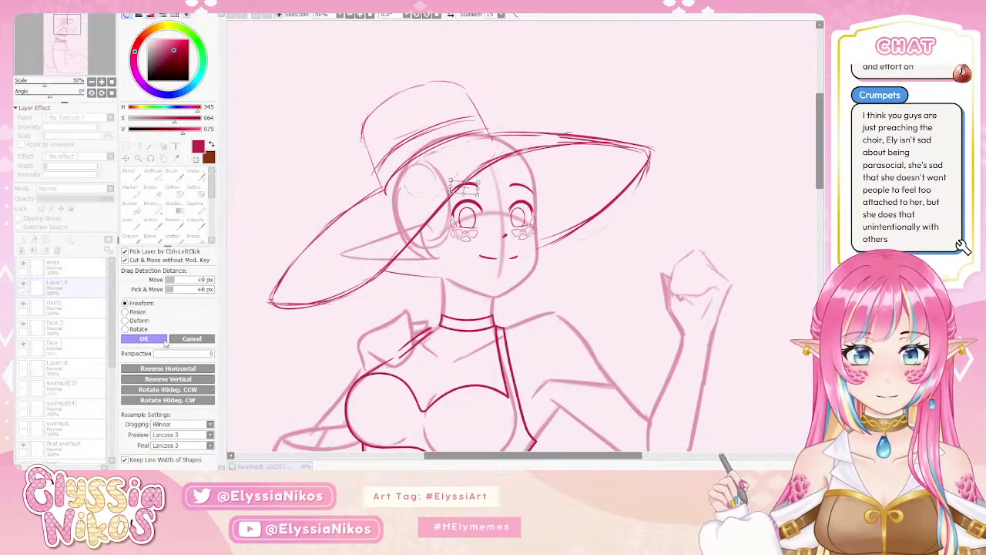
key(Return)
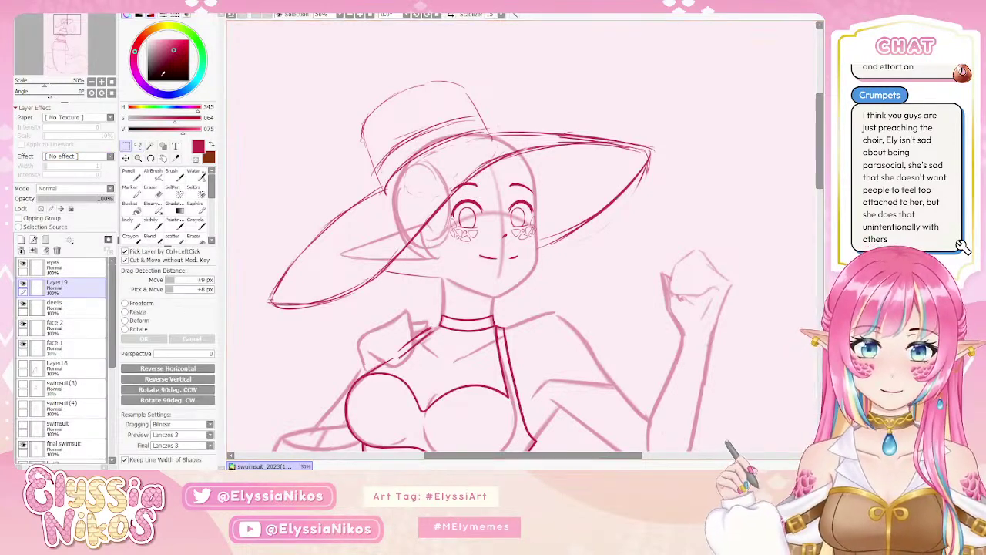
Lasso the copied eyebrow and adjust its placement above the eye nearer the ear with a freeform transform.
scroll(317, 198, down, 4)
scroll(317, 199, up, 1)
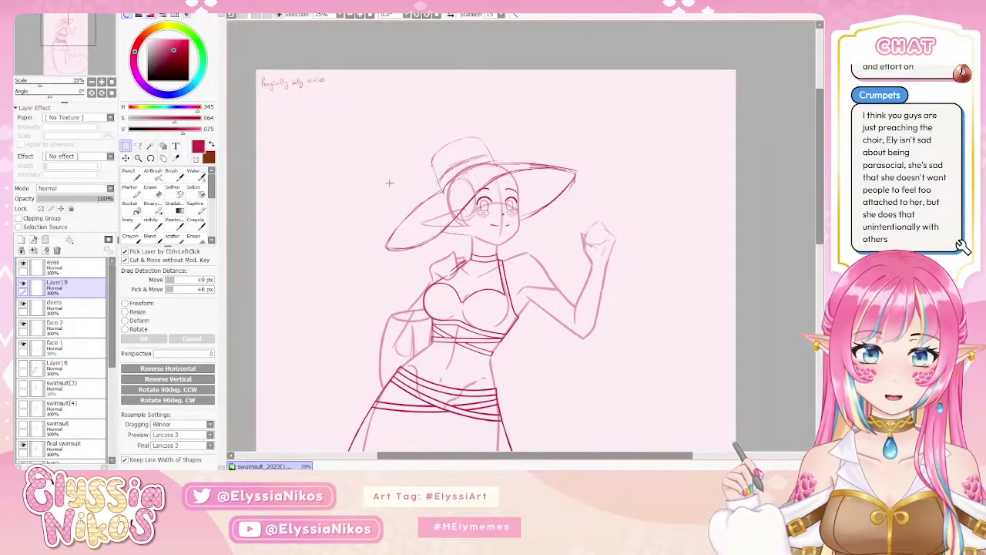
click(101, 82)
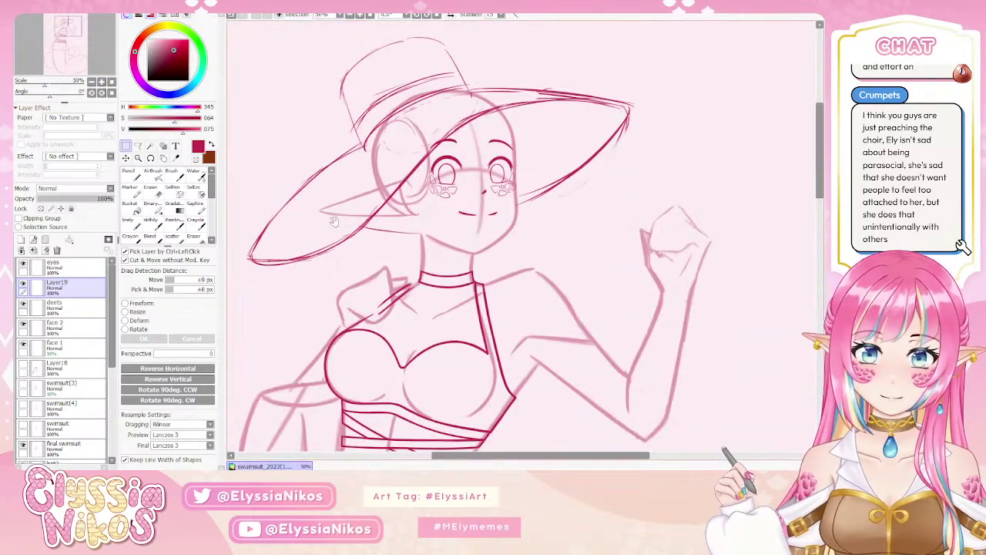
click(68, 25)
click(138, 145)
mouse_move(391, 171)
mouse_down()
mouse_move(435, 181)
mouse_move(431, 163)
mouse_move(444, 187)
mouse_up()
key(ctrl+t)
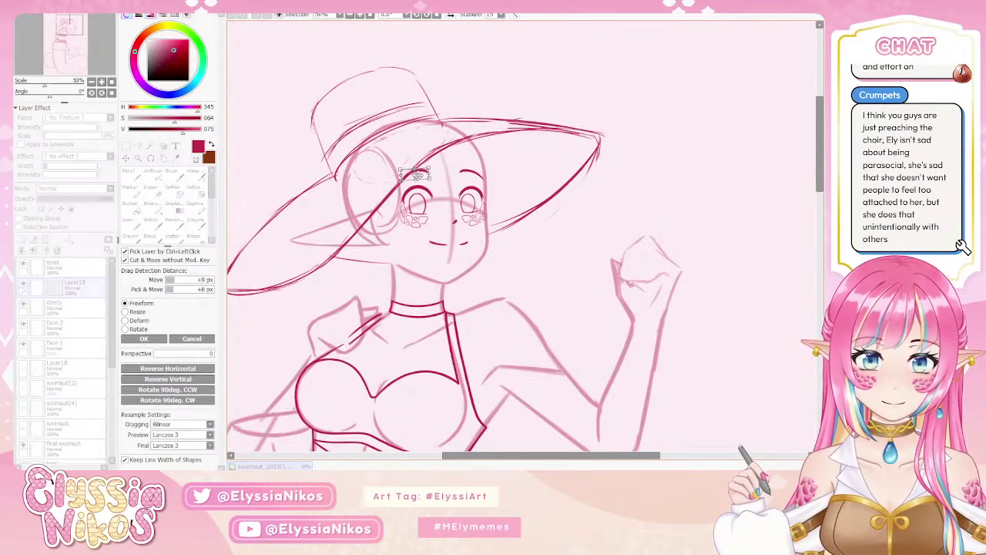
click(144, 338)
click(126, 146)
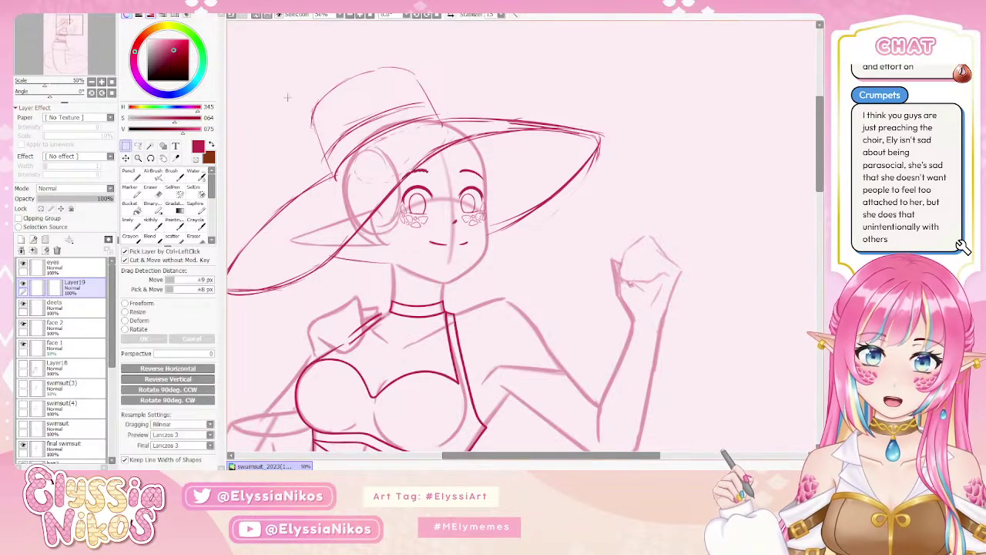
Lasso the copied eyebrow again, fine-tune it, and compare both eyebrows against the full upper body.
click(91, 82)
click(91, 82)
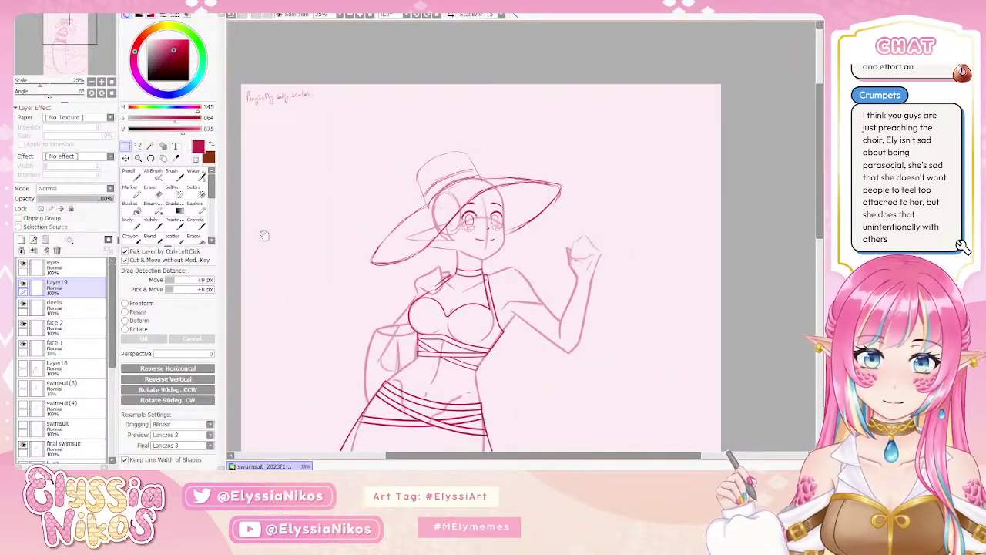
click(101, 81)
click(138, 145)
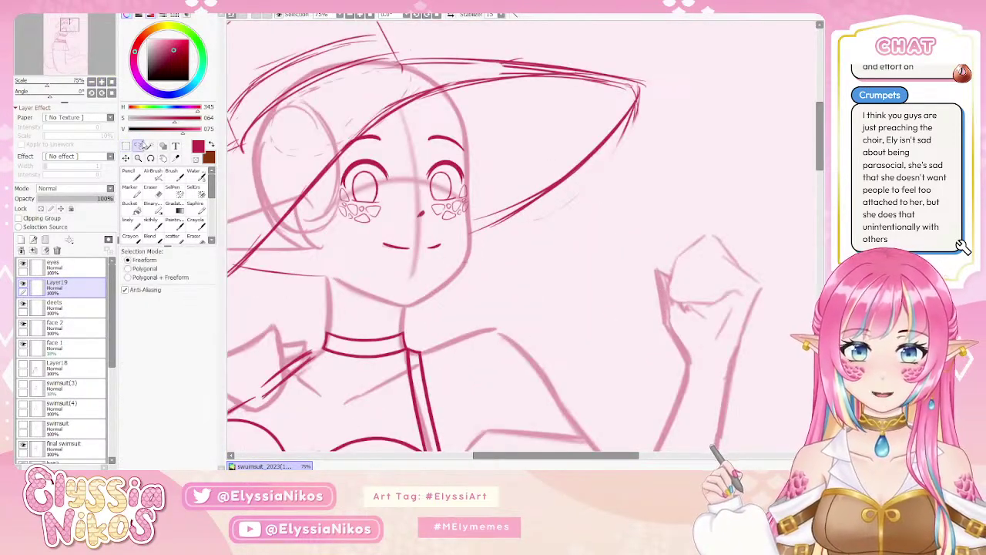
mouse_move(332, 159)
mouse_down()
mouse_move(392, 132)
mouse_move(383, 122)
mouse_up()
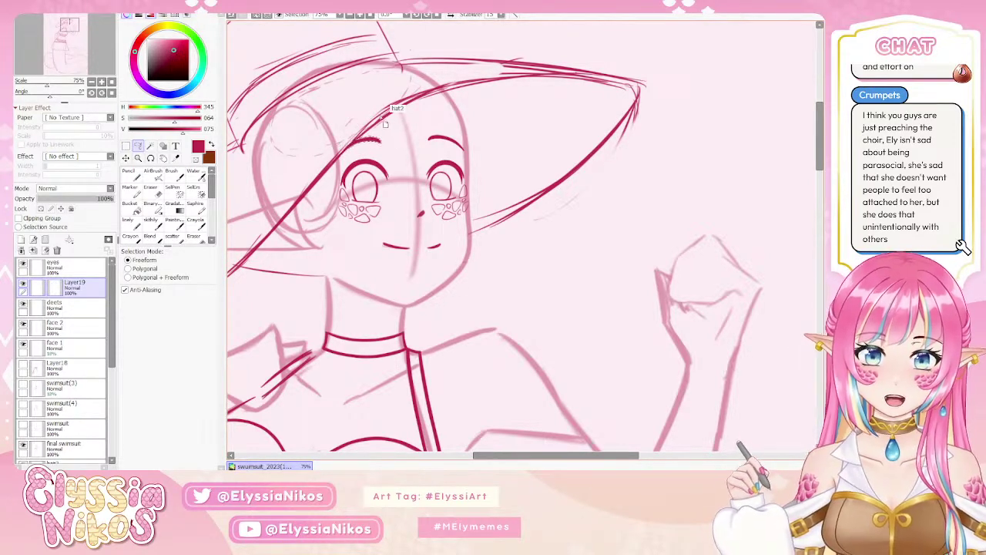
click(126, 146)
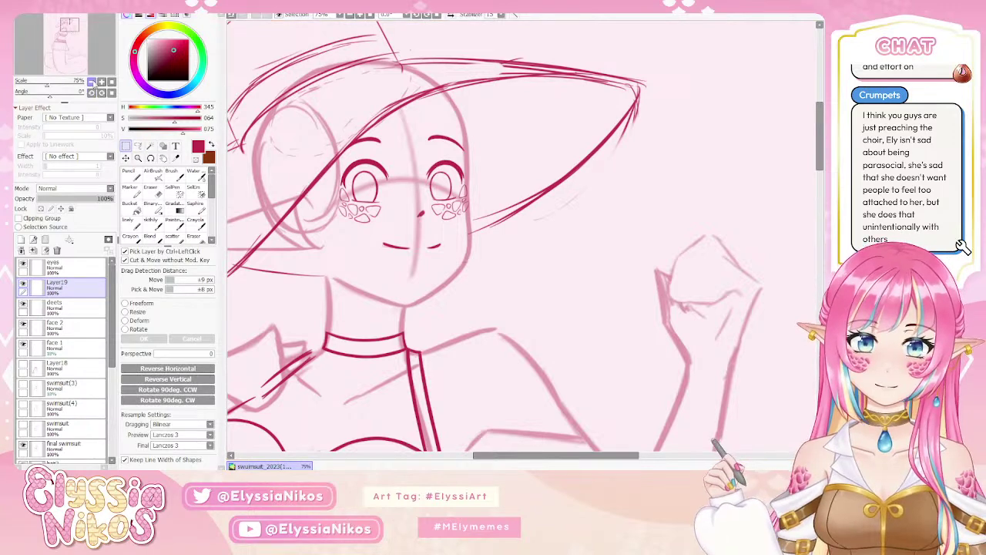
click(90, 92)
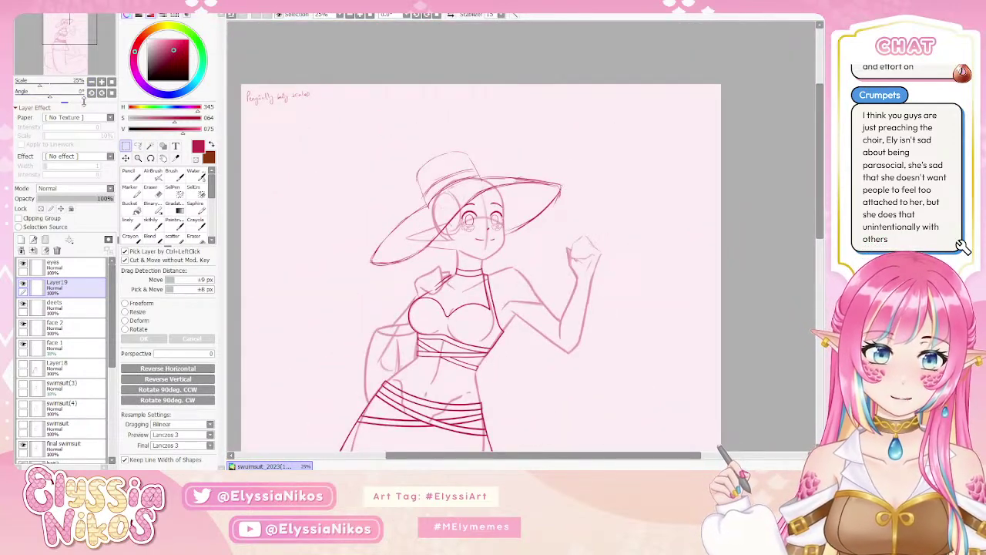
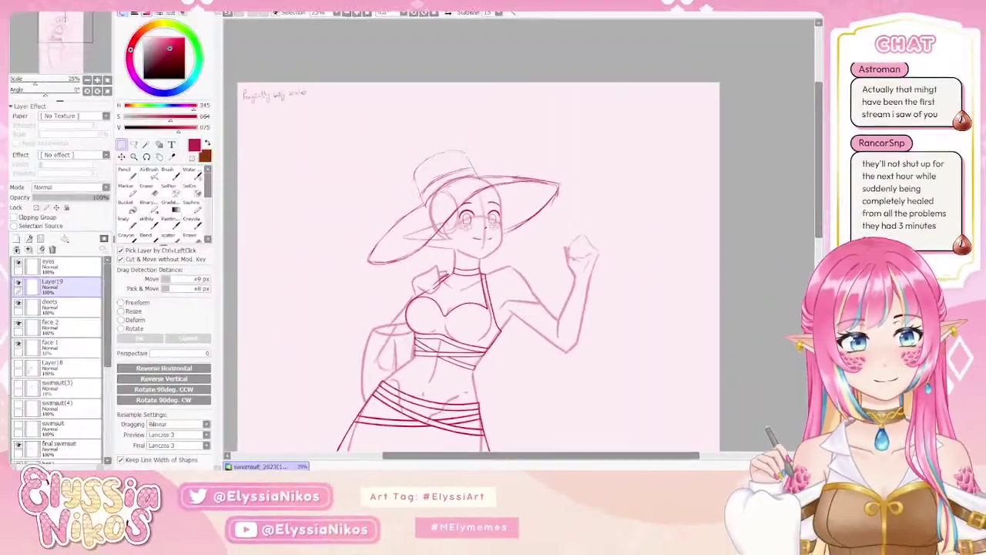
Merge the copied eyebrow's layer into the deets layer and switch back to the sketching brush.
key(ctrl+t)
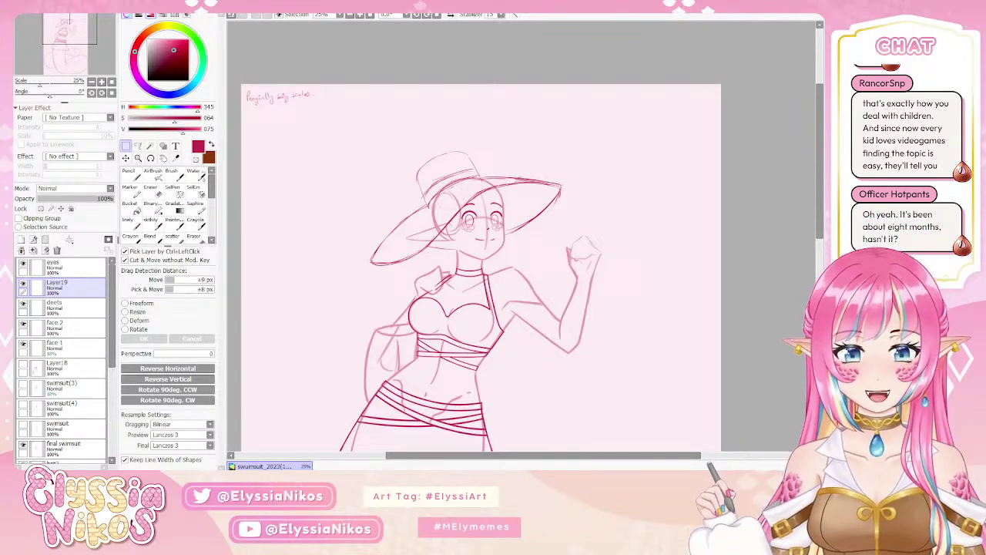
drag(416, 359, 433, 275)
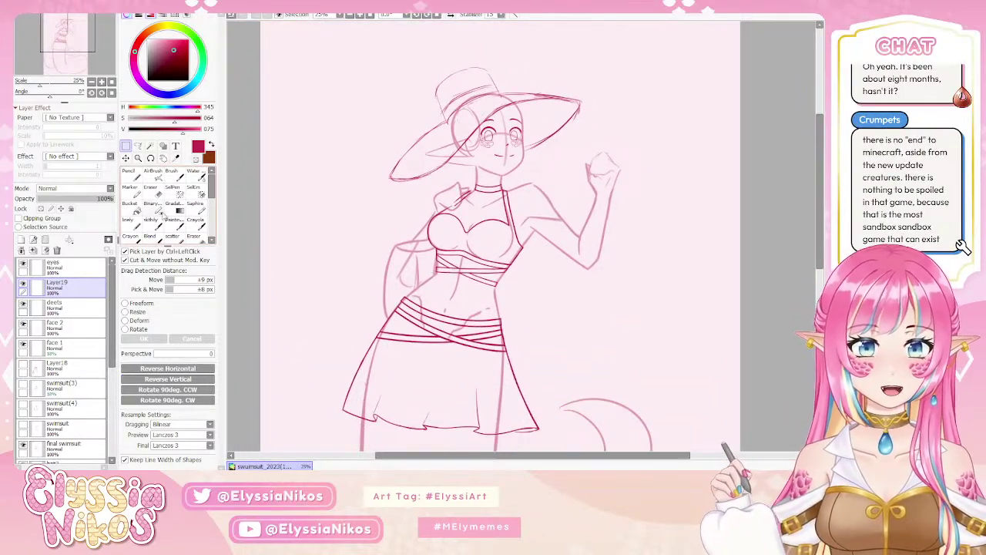
click(148, 222)
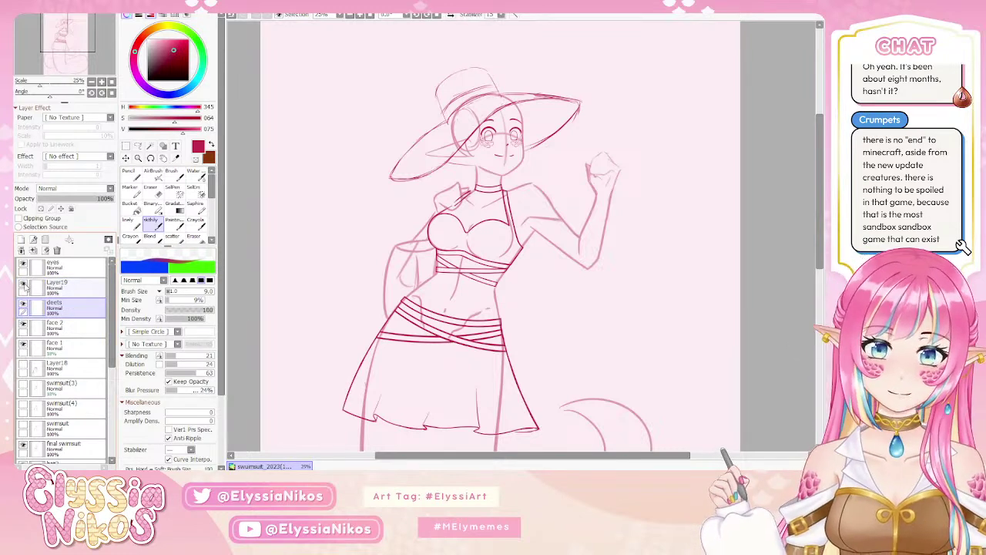
key(ctrl+e)
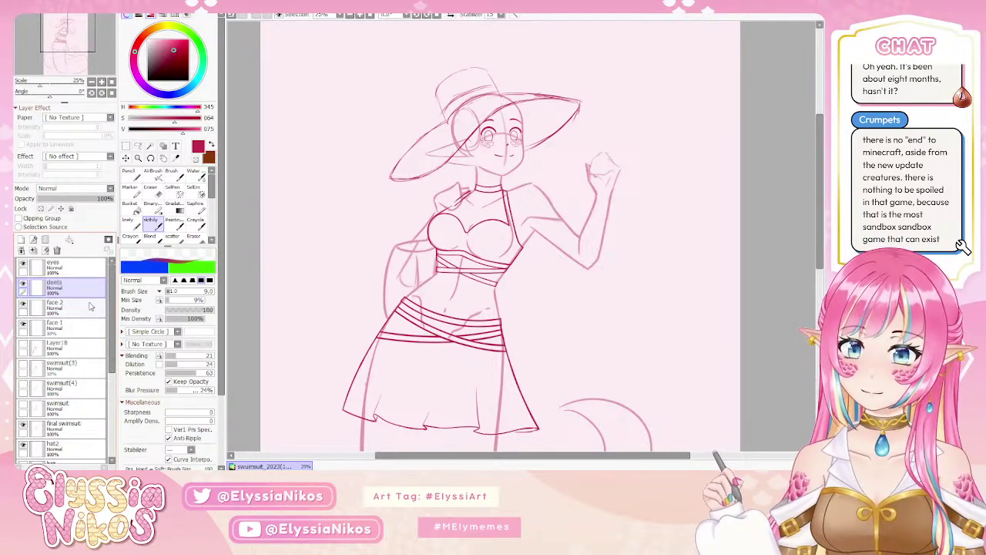
Reduce the sketching brush size to 14.
drag(503, 248, 447, 251)
mouse_move(488, 203)
mouse_down()
mouse_move(509, 196)
mouse_move(487, 202)
mouse_up()
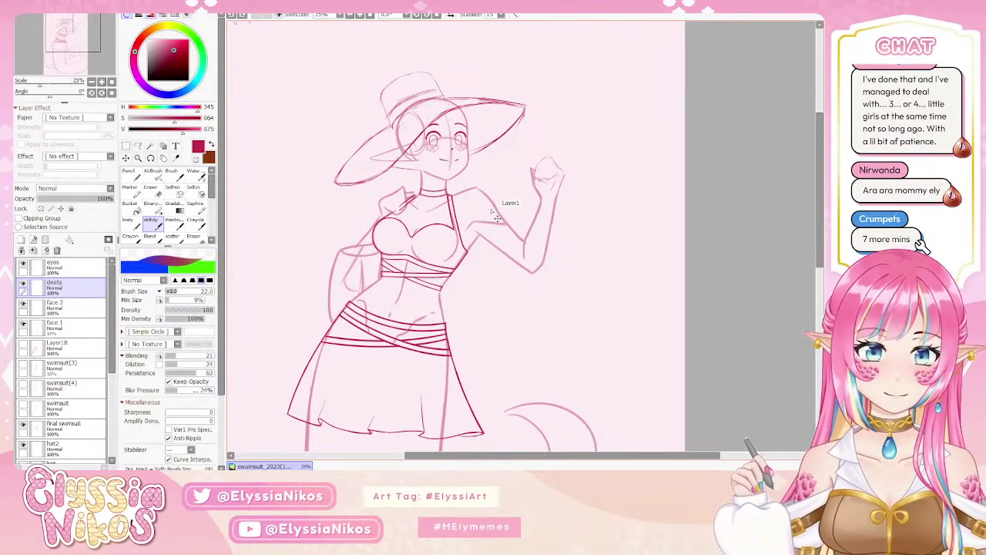
key(bracketleft)
key(bracketleft)
key(bracketleft)
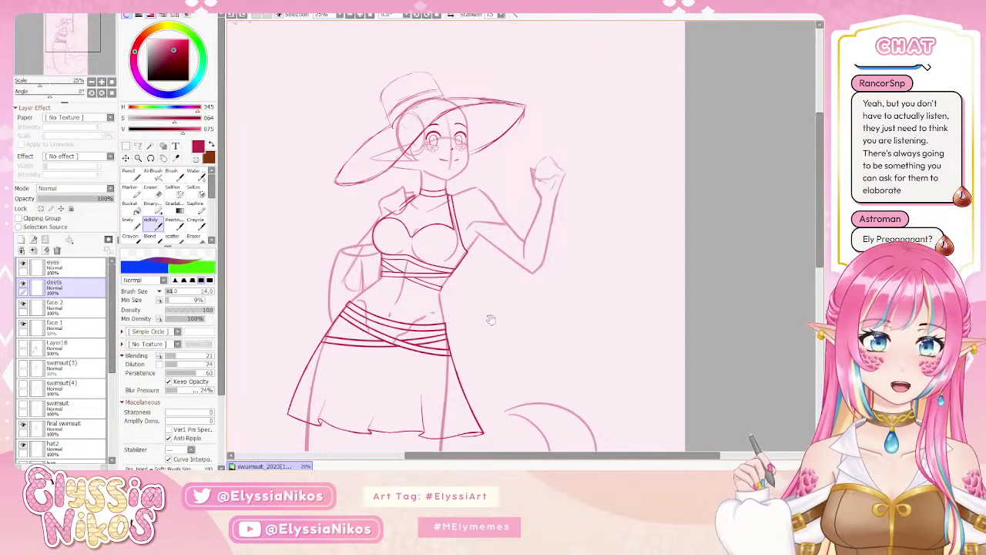
drag(494, 320, 537, 249)
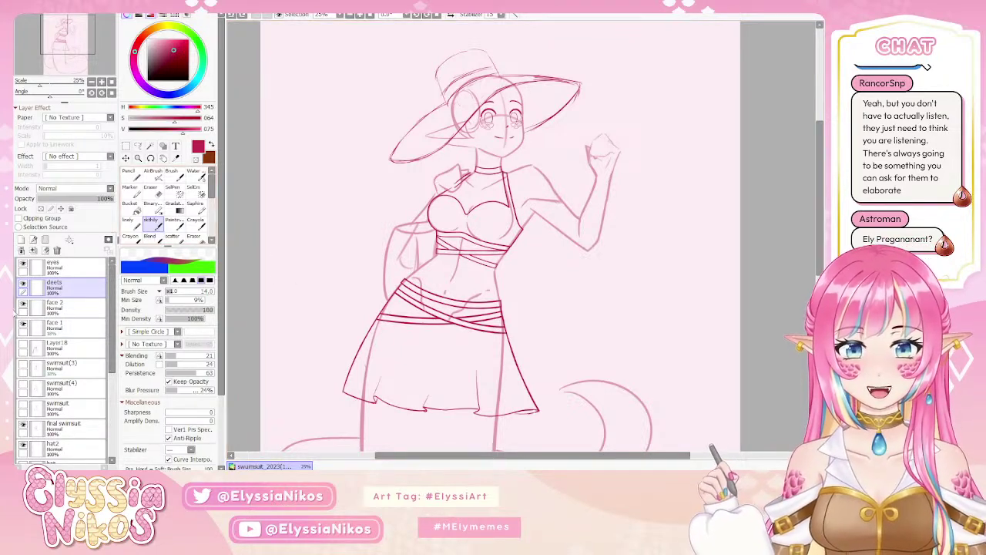
Make the hair layer visible and select it for drawing.
click(66, 312)
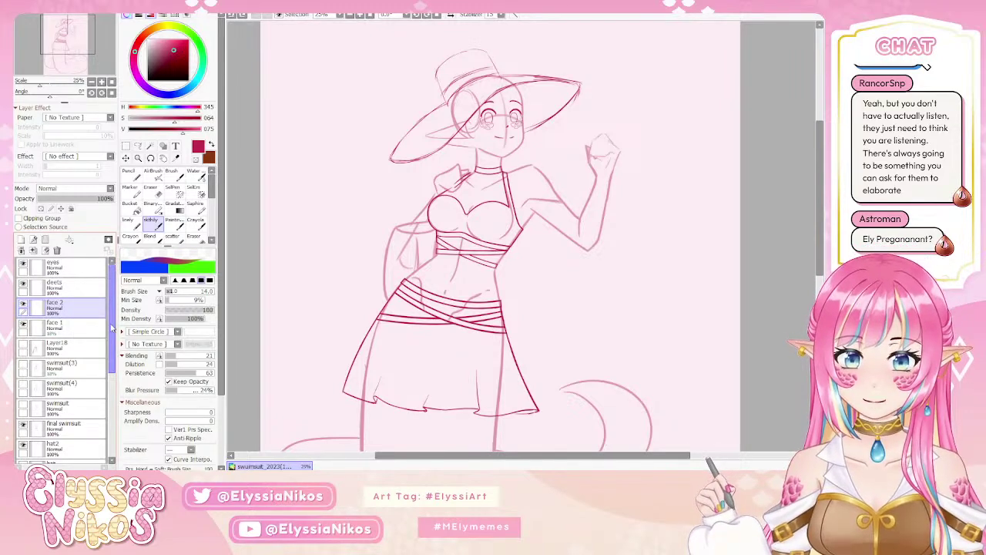
scroll(89, 370, down, 3)
scroll(94, 393, down, 2)
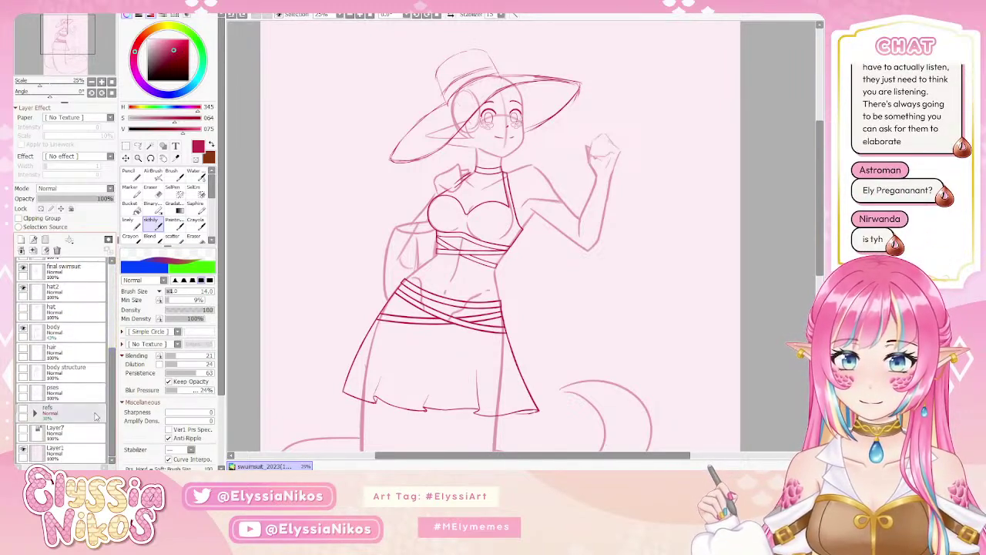
click(31, 352)
click(23, 352)
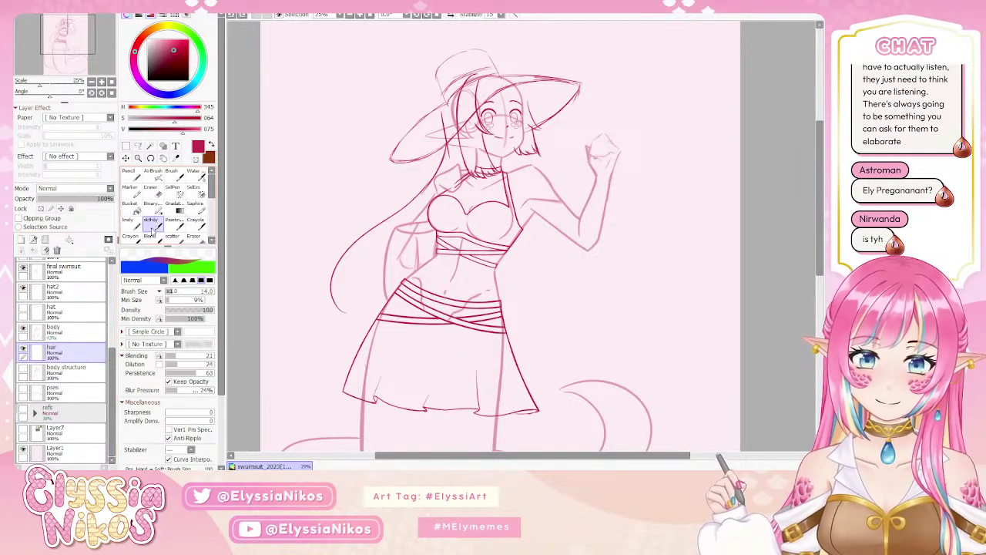
Set the brush size to 24 and hide the hat2 layer to expose the head.
drag(387, 107, 357, 154)
scroll(357, 153, up, 4)
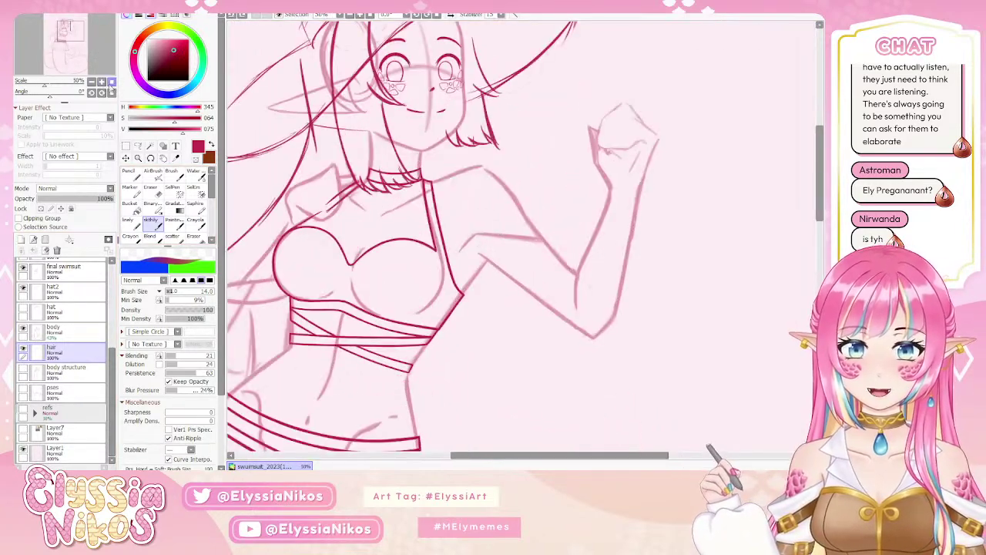
drag(452, 222, 462, 222)
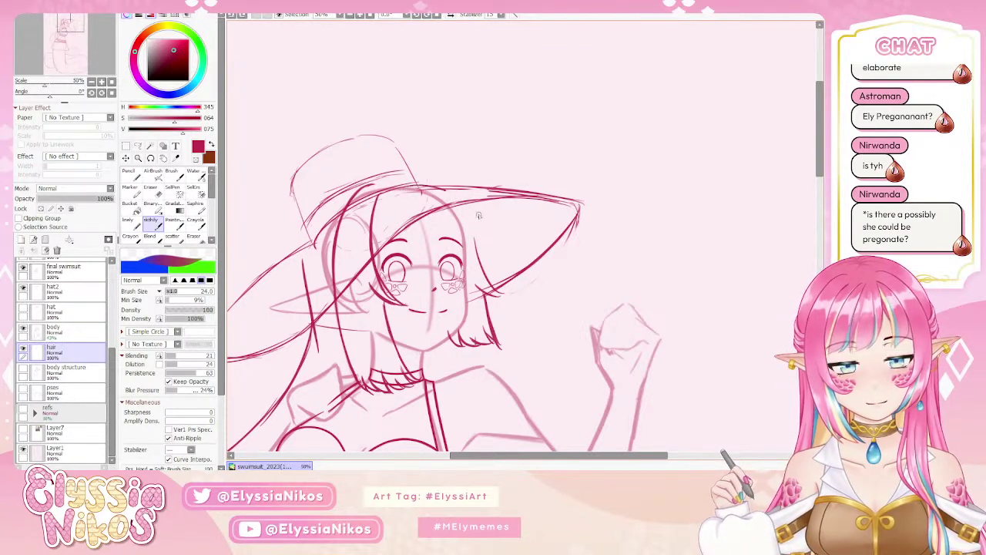
click(22, 290)
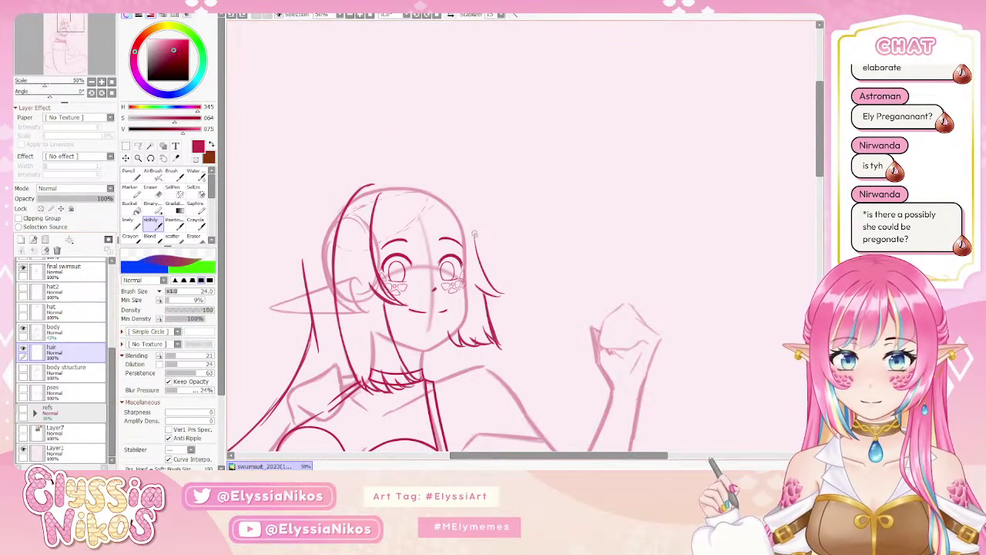
Try to sketch the hair outline curving from the crown down the side of the head opposite the visible ear.
drag(419, 177, 470, 231)
drag(412, 184, 476, 233)
key(ctrl+z)
drag(425, 182, 472, 225)
key(ctrl+z)
drag(433, 180, 476, 231)
key(ctrl+z)
drag(429, 181, 476, 239)
key(ctrl+z)
drag(429, 182, 472, 228)
key(ctrl+z)
drag(428, 181, 478, 235)
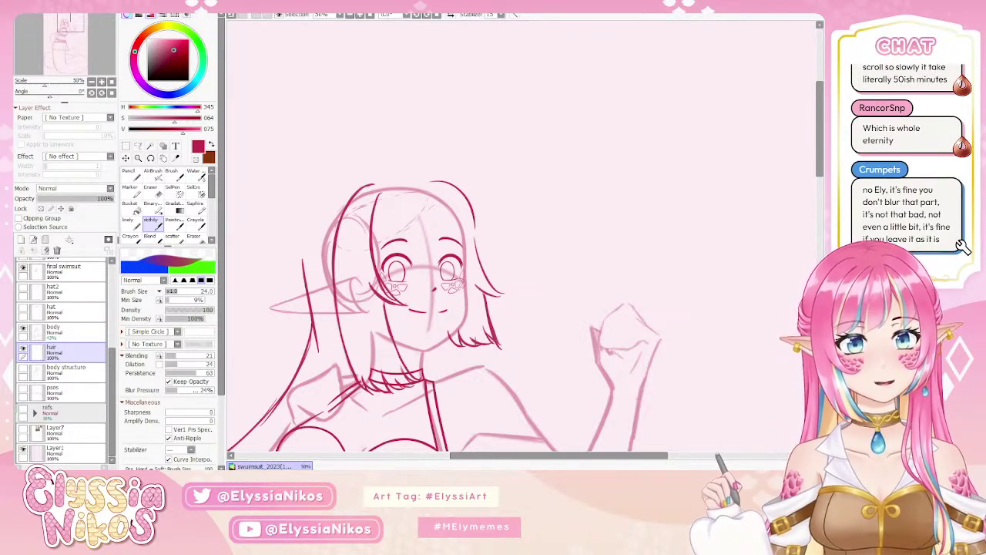
key(ctrl+z)
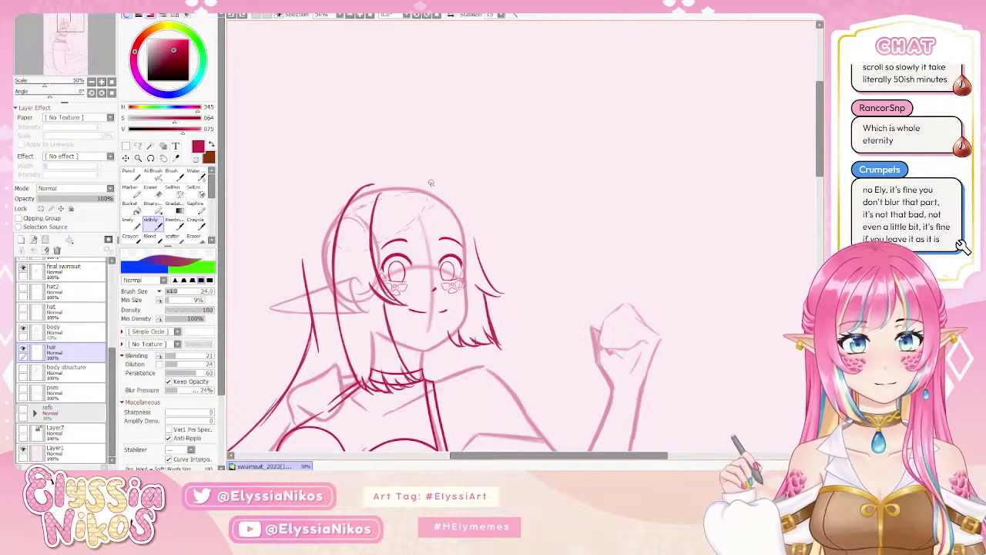
mouse_move(430, 182)
mouse_down()
mouse_move(463, 200)
mouse_move(467, 224)
mouse_up()
key(ctrl+z)
mouse_move(433, 180)
mouse_down()
mouse_move(474, 237)
mouse_move(468, 182)
mouse_move(476, 242)
mouse_up()
key(ctrl+z)
key(ctrl+z)
key(ctrl+z)
mouse_move(432, 182)
mouse_down()
mouse_move(468, 212)
mouse_move(445, 185)
mouse_move(476, 240)
mouse_up()
key(ctrl+z)
mouse_move(432, 182)
mouse_down()
mouse_move(468, 204)
mouse_move(471, 229)
mouse_up()
key(ctrl+z)
drag(433, 182, 472, 225)
key(ctrl+z)
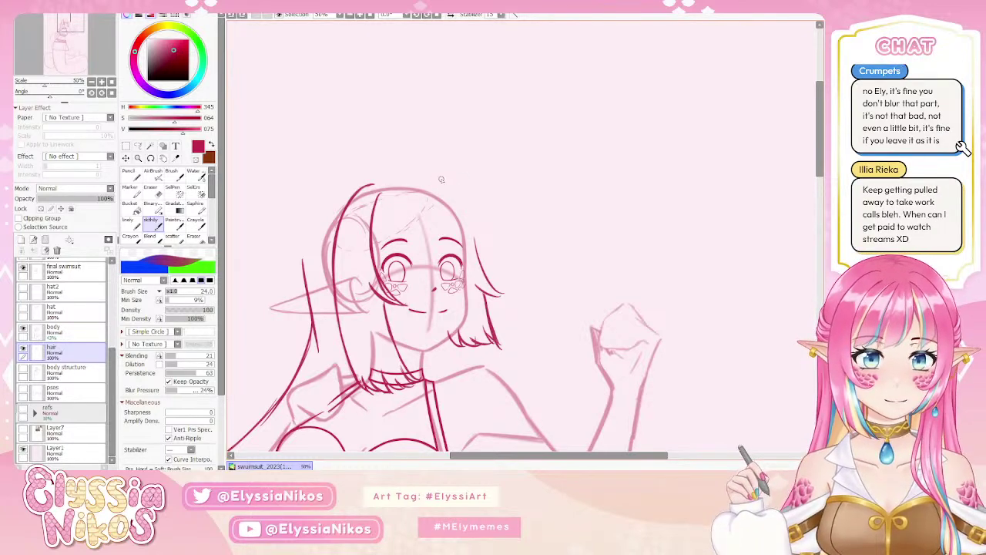
Sketch the hair outline from the crown down beside the face and add the first side fringe strands.
drag(433, 182, 467, 204)
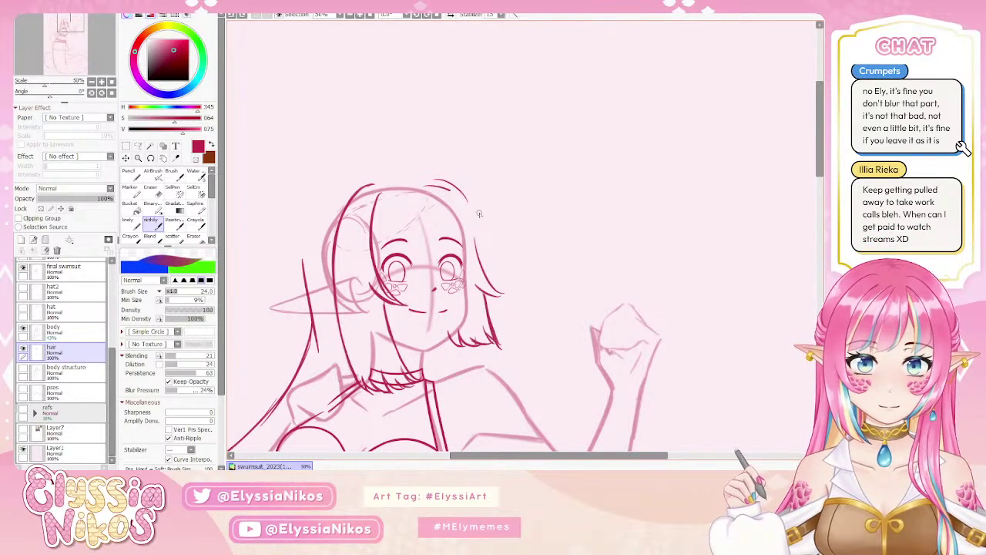
key(ctrl+z)
drag(427, 183, 480, 238)
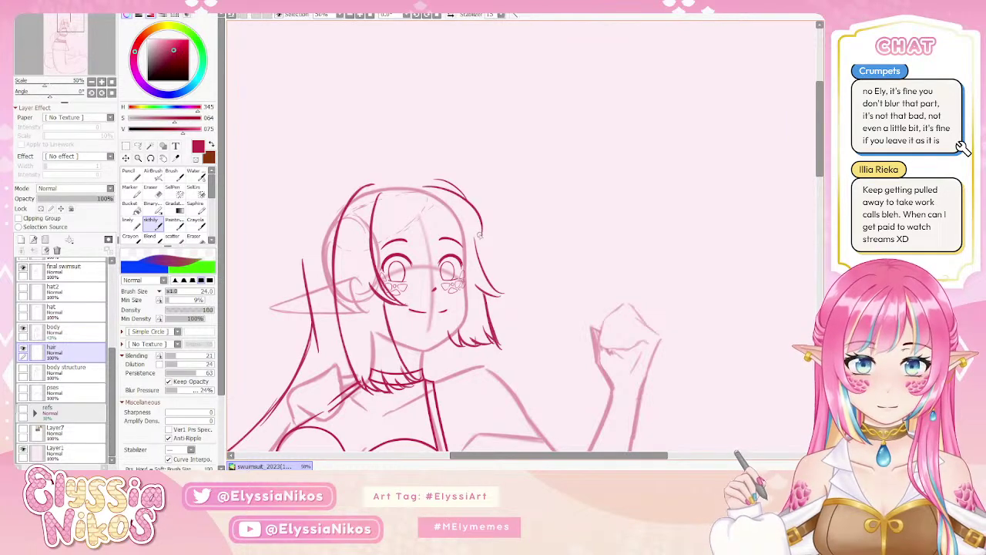
key(ctrl+z)
mouse_move(424, 187)
mouse_down()
mouse_move(467, 201)
mouse_move(462, 182)
mouse_move(467, 211)
mouse_move(452, 176)
mouse_move(469, 202)
mouse_up()
key(ctrl+z)
key(ctrl+z)
key(ctrl+z)
key(ctrl+z)
key(ctrl+z)
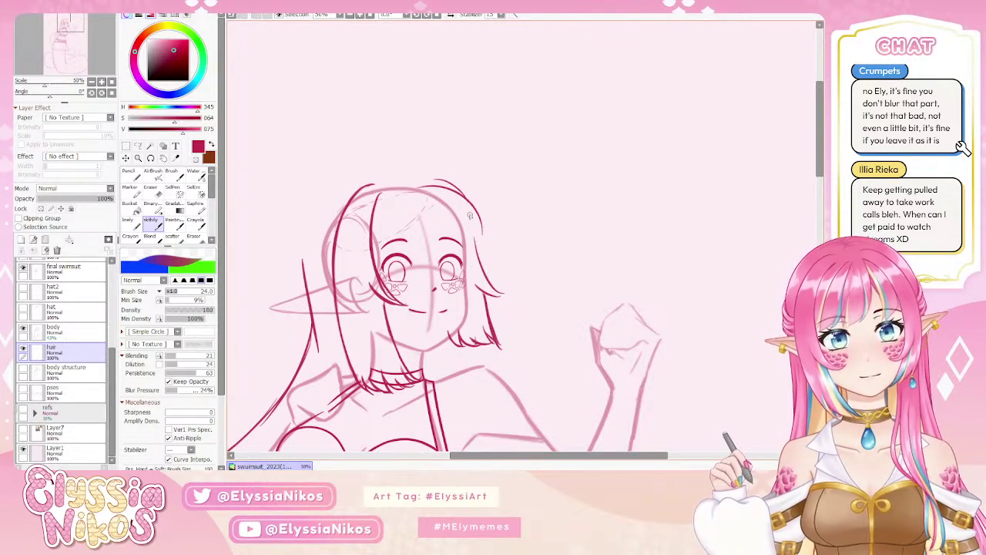
key(ctrl+z)
drag(461, 191, 478, 234)
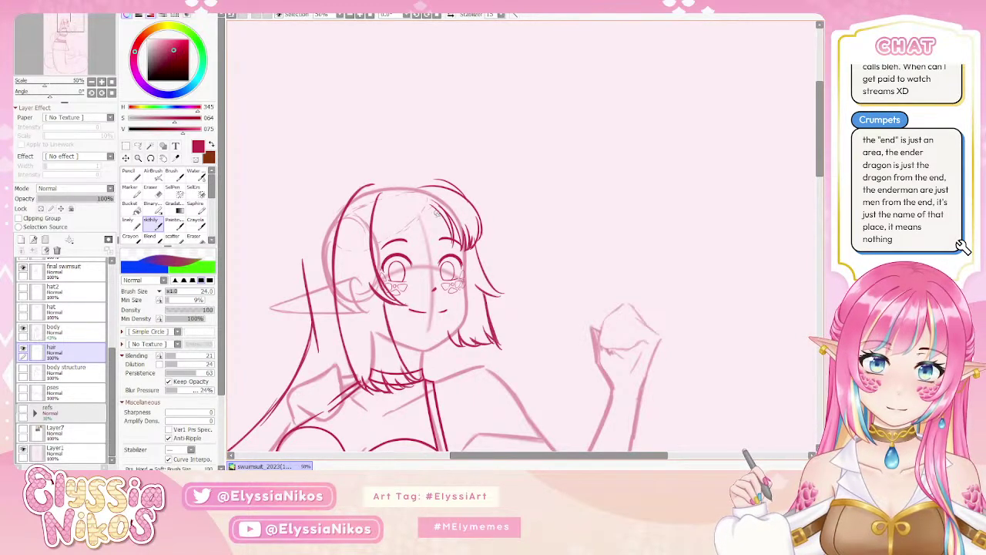
drag(423, 207, 450, 227)
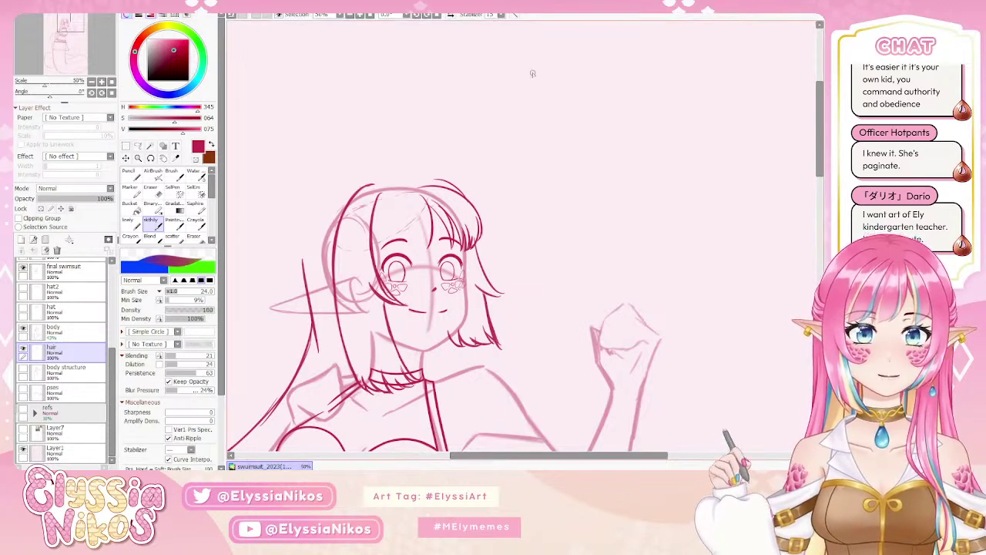
Sketch the remaining fringe strands across the forehead above both eyes.
scroll(615, 117, down, 5)
scroll(584, 185, up, 4)
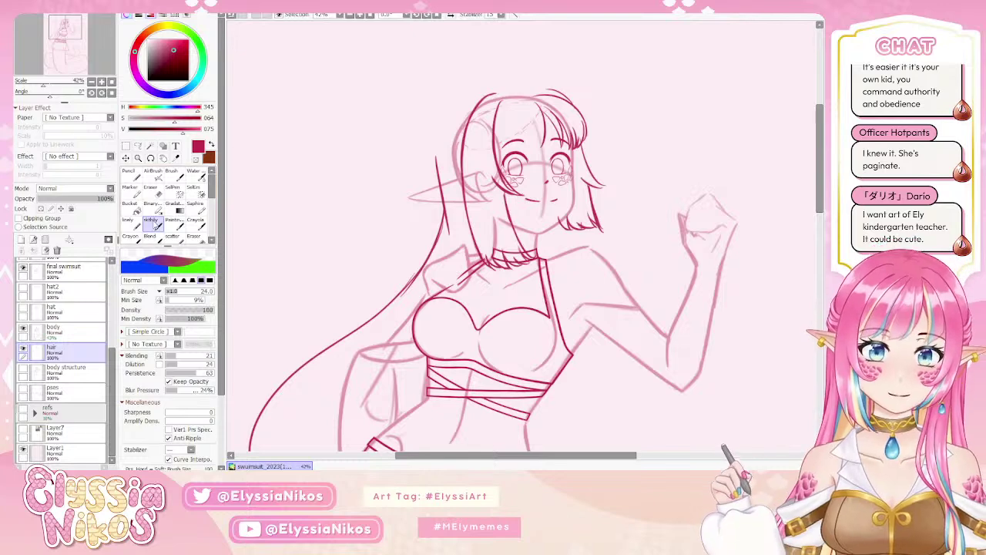
drag(537, 105, 541, 150)
key(ctrl+z)
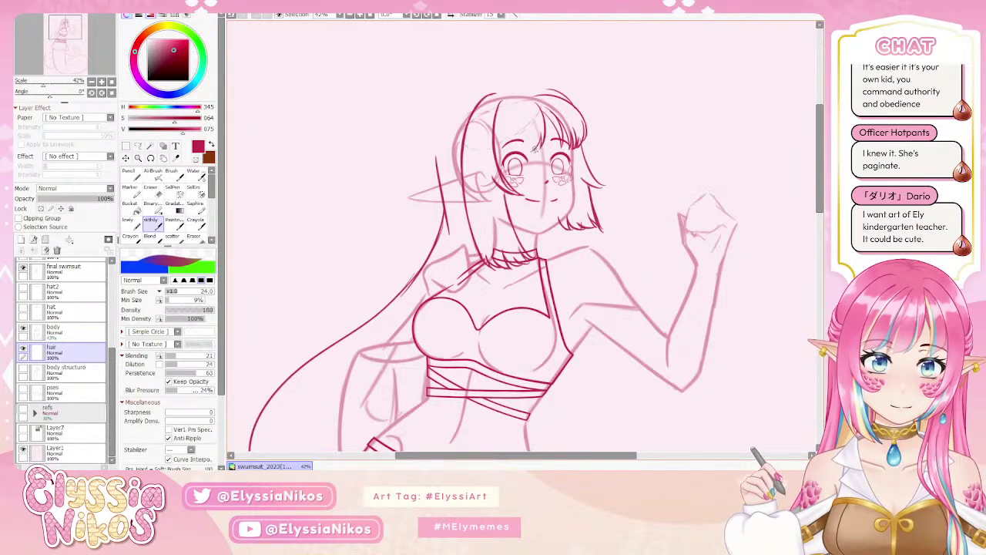
mouse_move(515, 107)
mouse_down()
mouse_move(513, 157)
mouse_move(528, 146)
mouse_move(544, 162)
mouse_move(521, 151)
mouse_move(540, 156)
mouse_move(492, 158)
mouse_up()
key(ctrl+z)
key(ctrl+z)
key(ctrl+z)
key(ctrl+z)
key(ctrl+z)
key(ctrl+z)
key(ctrl+z)
key(ctrl+z)
drag(506, 126, 501, 147)
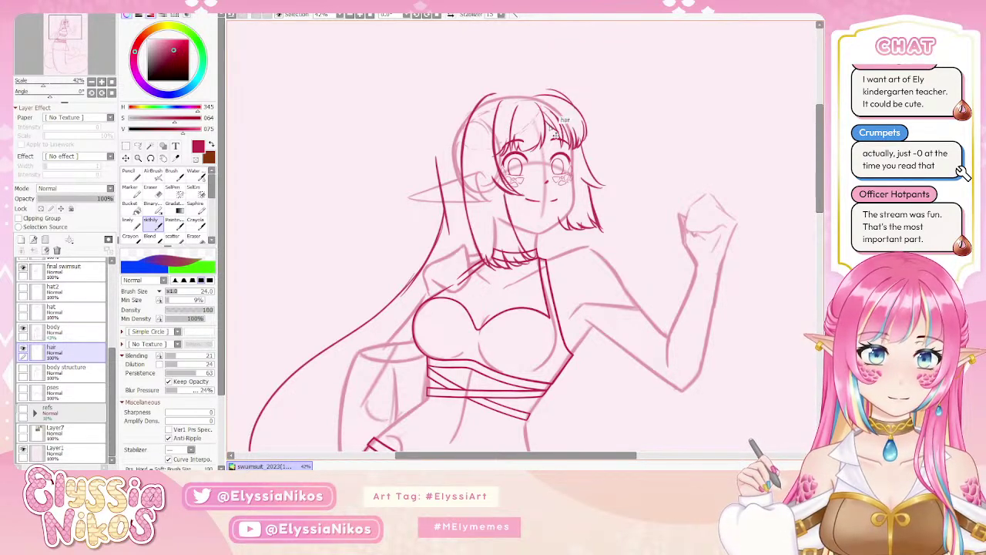
drag(547, 123, 563, 137)
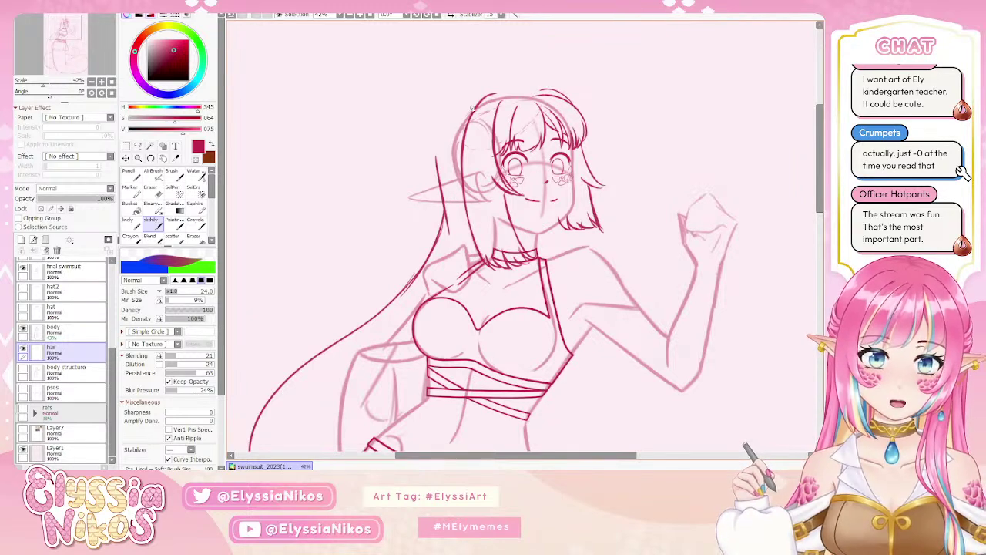
Sketch the outer hair outline around the back of the head and over the crown.
mouse_move(430, 110)
mouse_down()
mouse_move(435, 166)
mouse_move(435, 102)
mouse_move(459, 93)
mouse_move(433, 125)
mouse_up()
drag(456, 91, 433, 146)
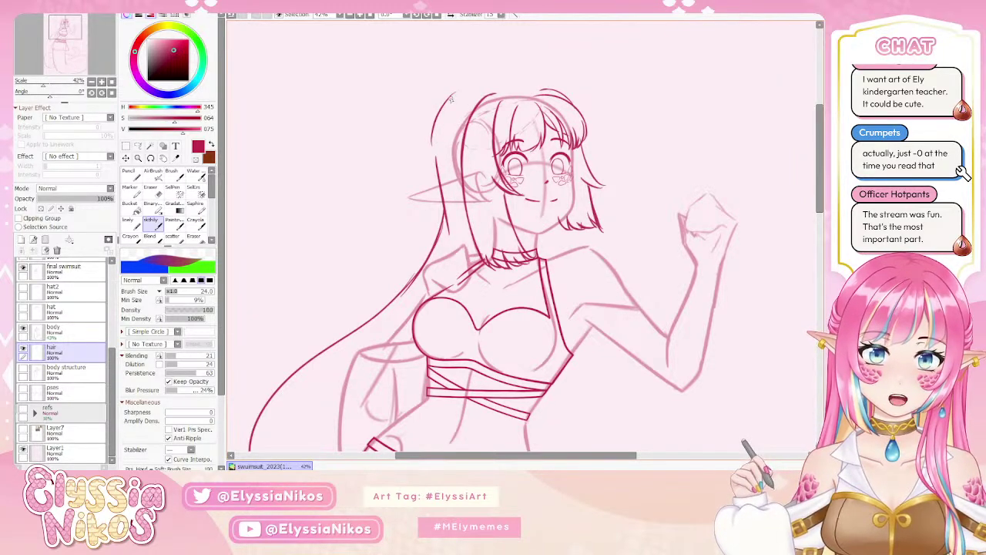
drag(467, 88, 521, 84)
key(ctrl+z)
drag(460, 91, 518, 83)
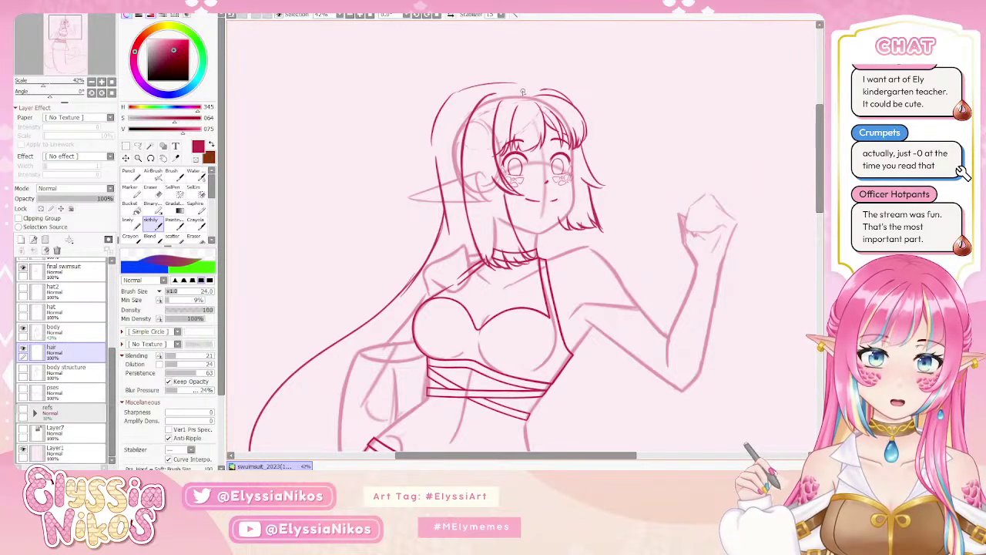
key(ctrl+z)
key(ctrl+z)
drag(458, 94, 432, 143)
drag(444, 110, 436, 162)
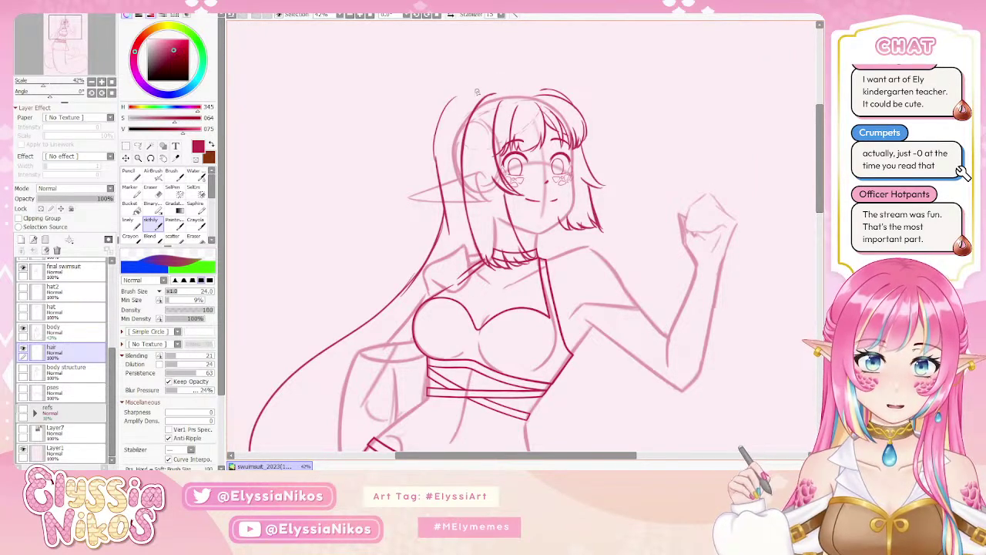
drag(479, 83, 530, 84)
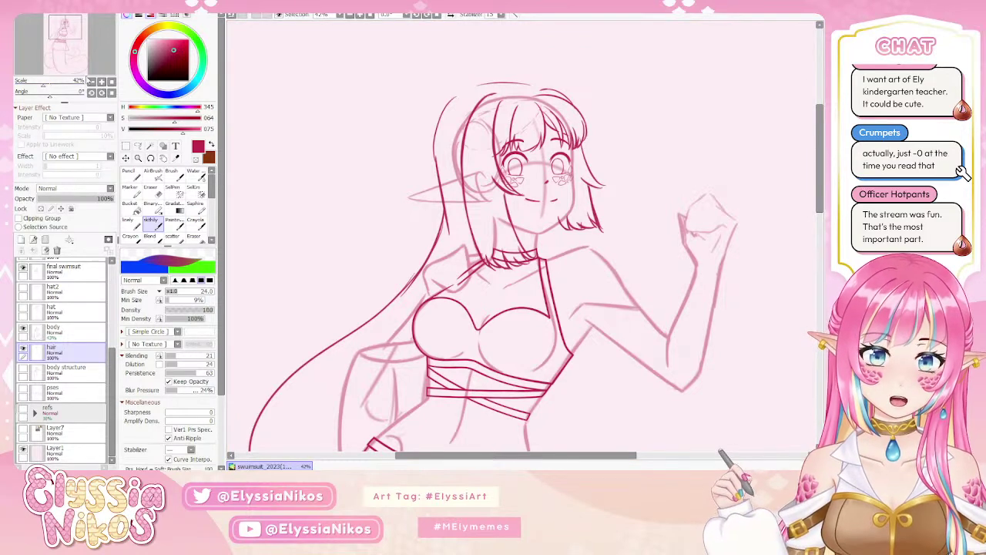
Examine the whole figure's hair and proportions in both mirrored and normal view.
key(ctrl+minus)
key(ctrl+minus)
key(ctrl+minus)
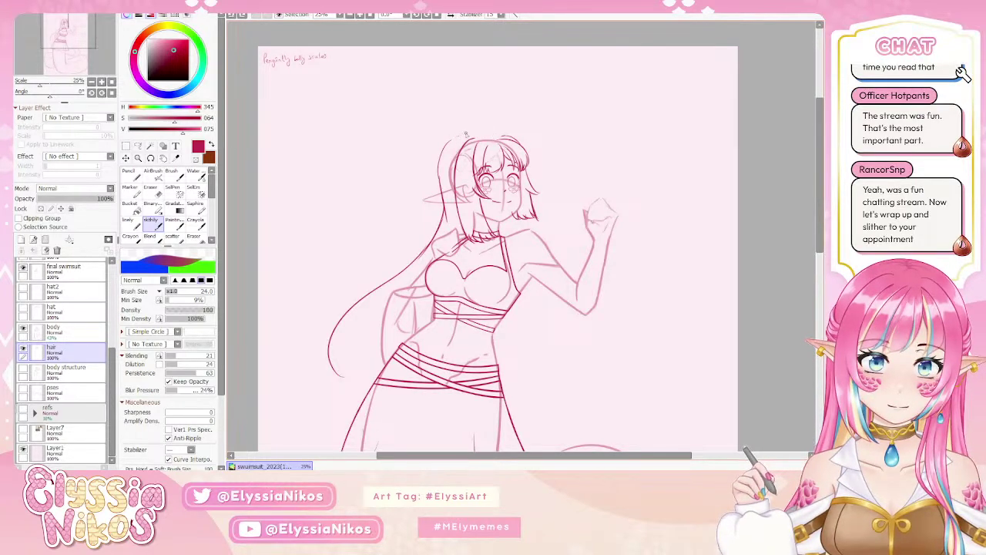
drag(460, 135, 428, 112)
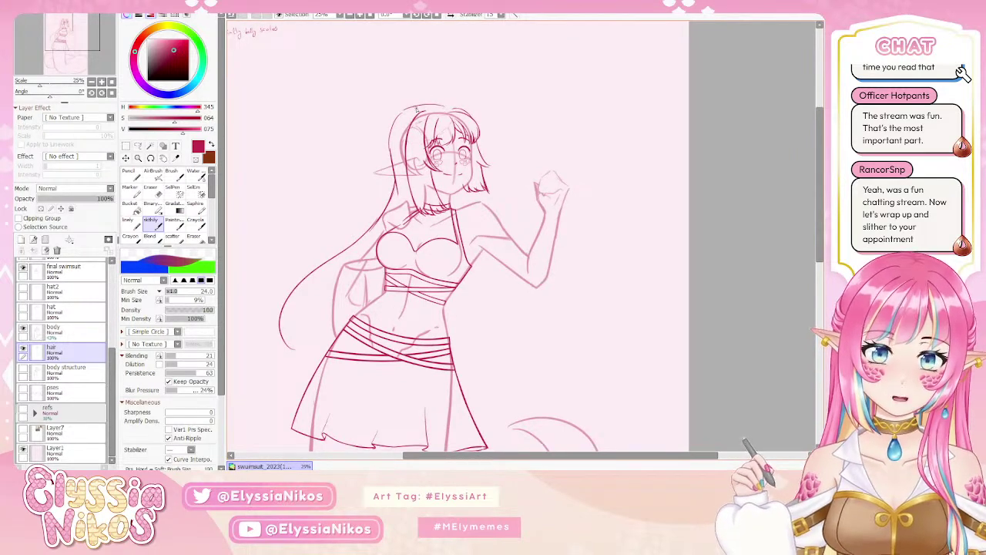
click(452, 15)
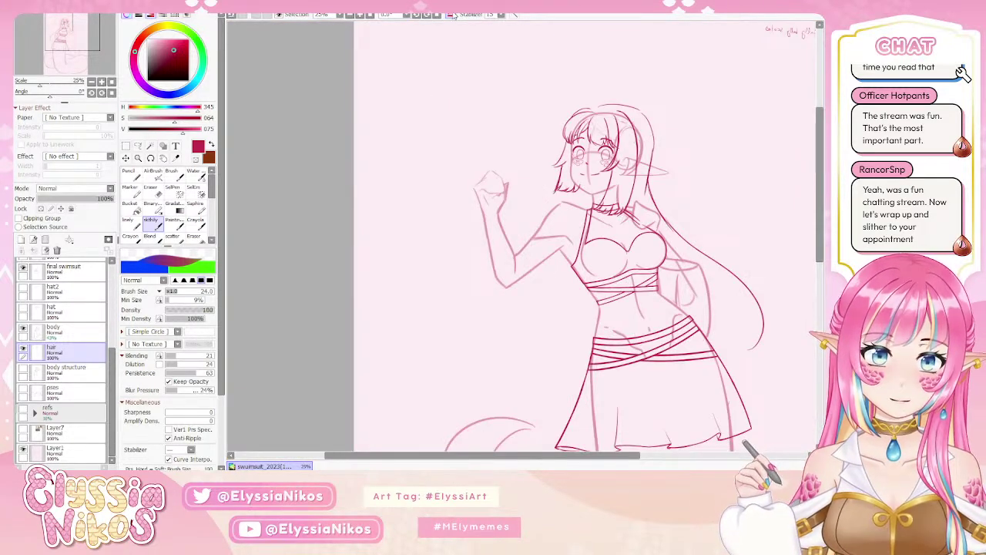
drag(574, 104, 482, 92)
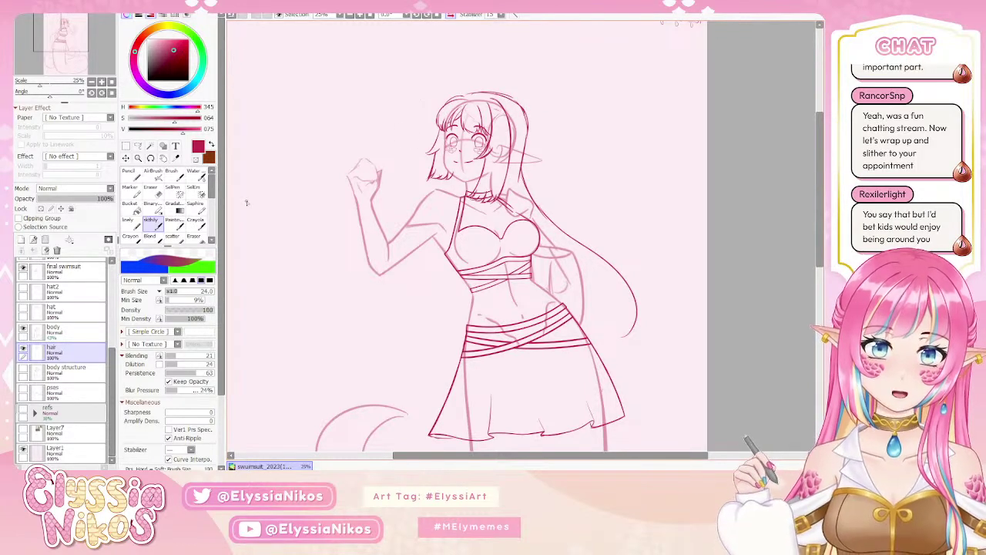
key(e)
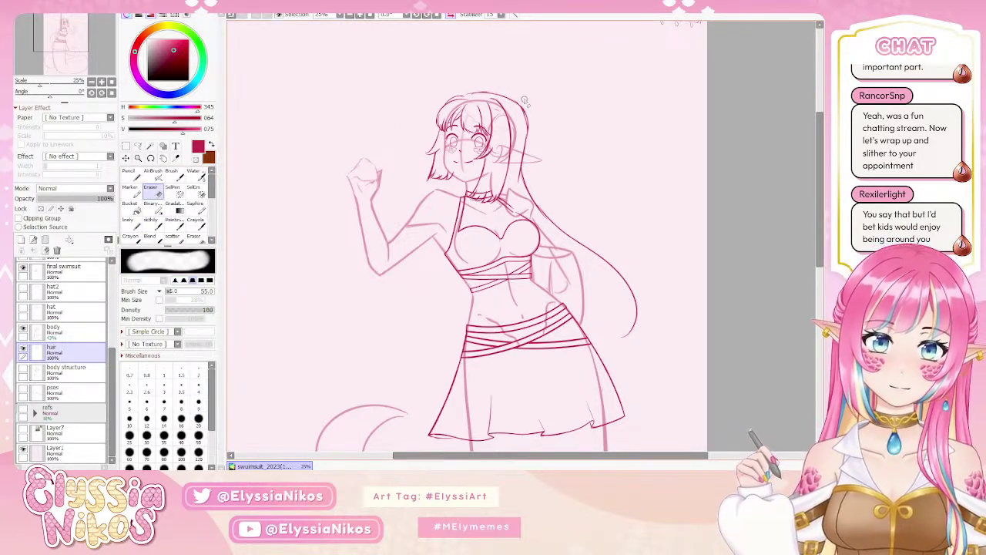
key(h)
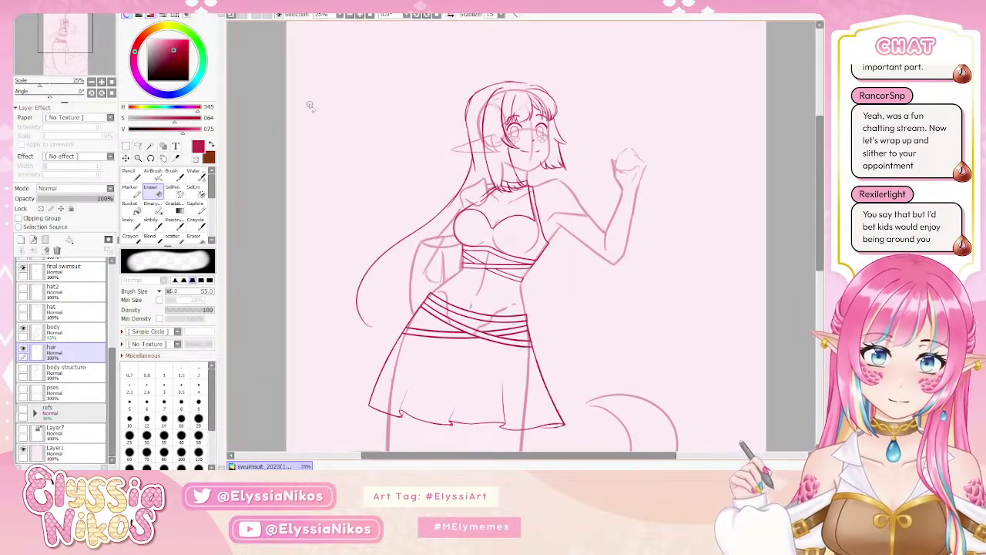
scroll(377, 116, down, 2)
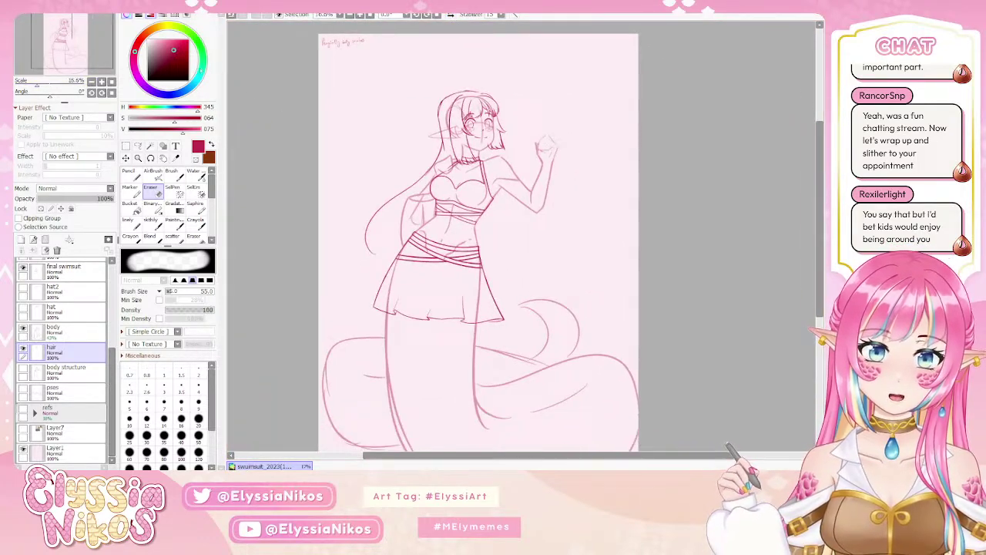
click(102, 82)
click(102, 81)
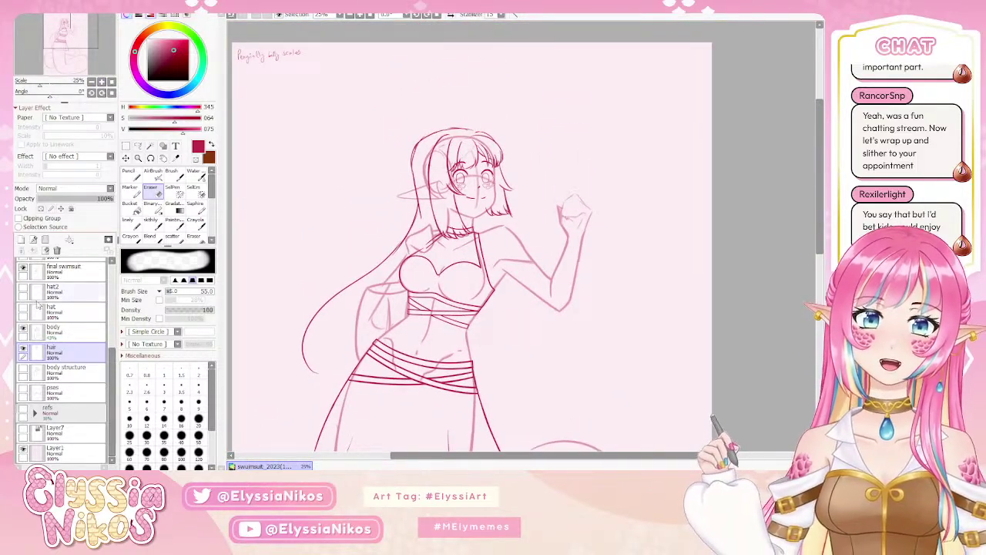
Duplicate the face 2 layer.
scroll(112, 340, up, 1)
scroll(112, 339, up, 5)
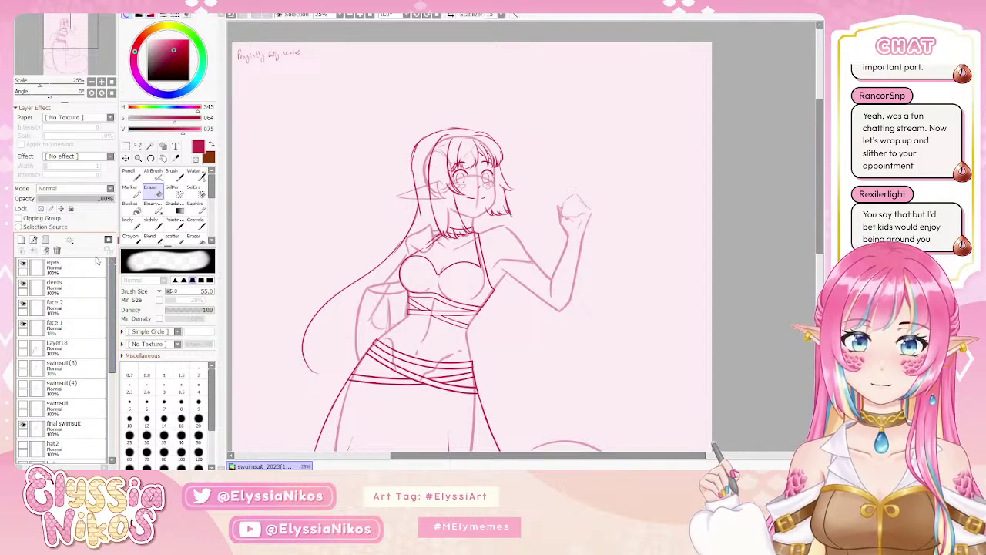
click(77, 308)
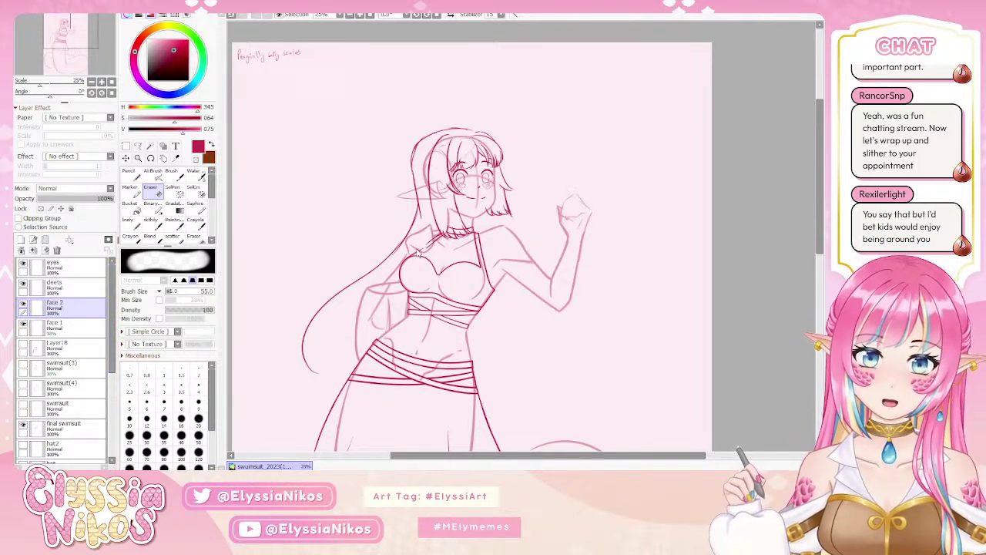
click(34, 251)
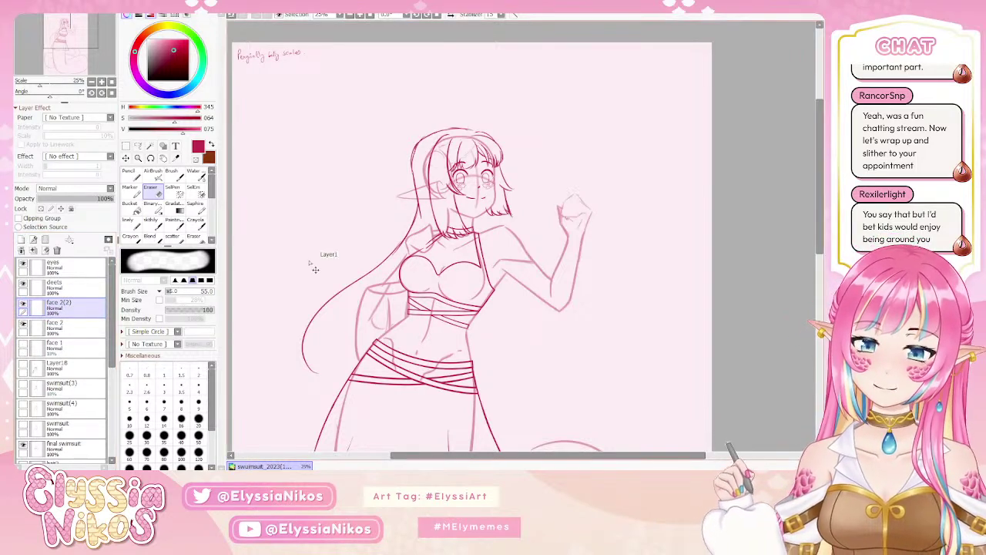
key(ctrl+t)
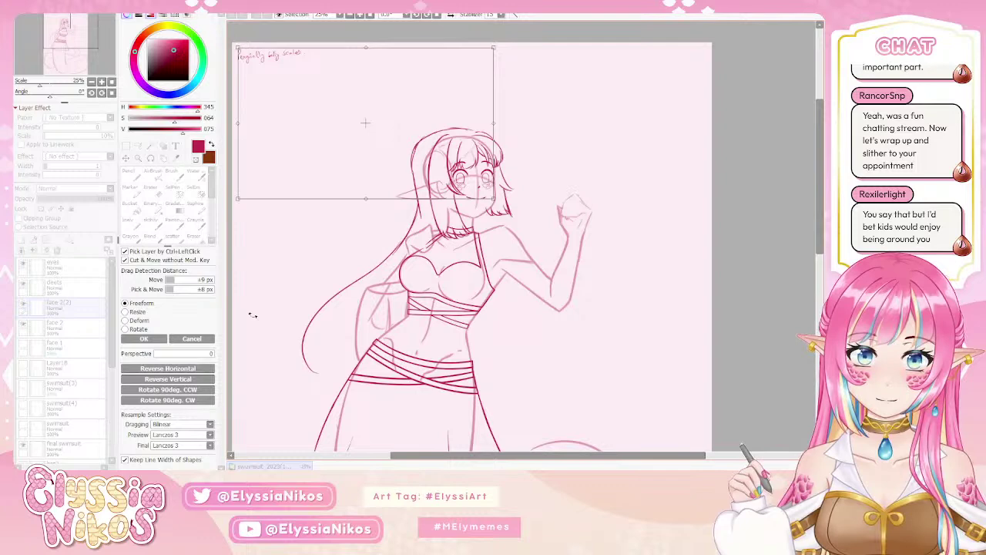
click(184, 339)
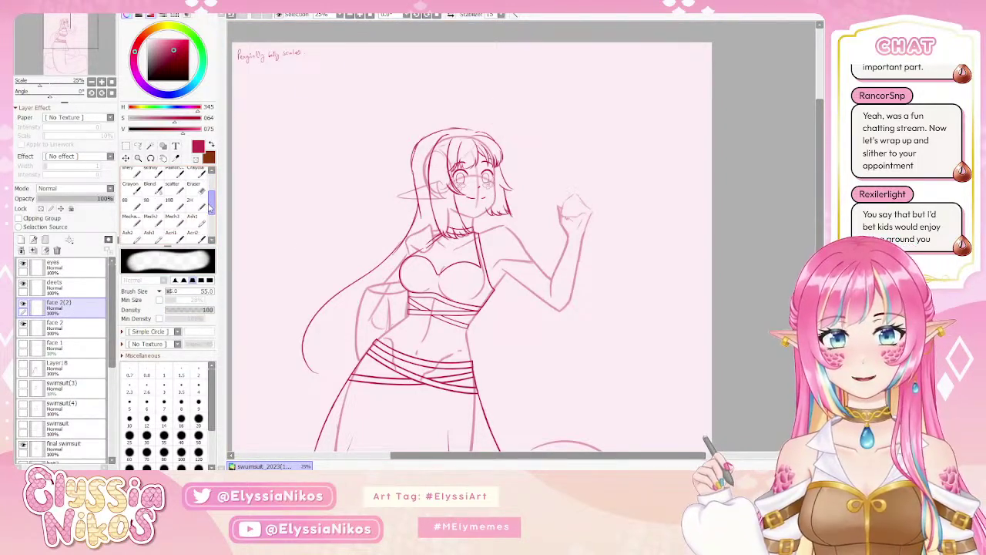
Select the face area and the eyes, deets and face 2(2) layers together, and release the selection.
click(126, 146)
drag(391, 93, 556, 202)
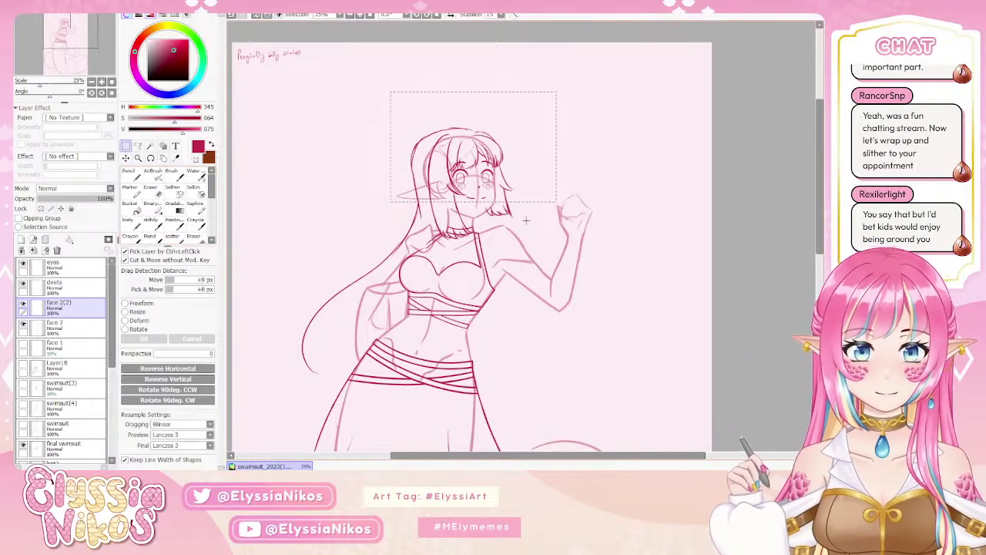
ctrl+click(532, 202)
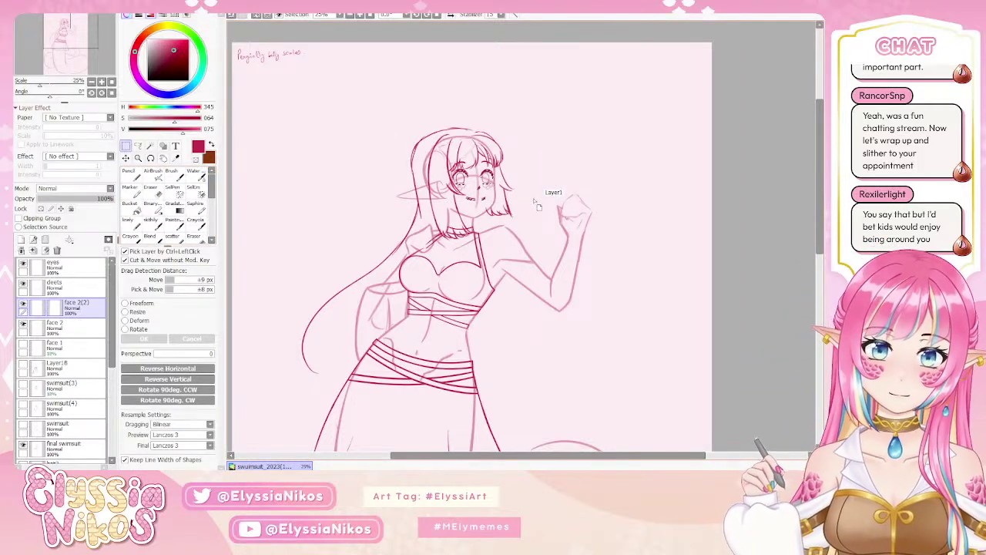
key(ctrl+z)
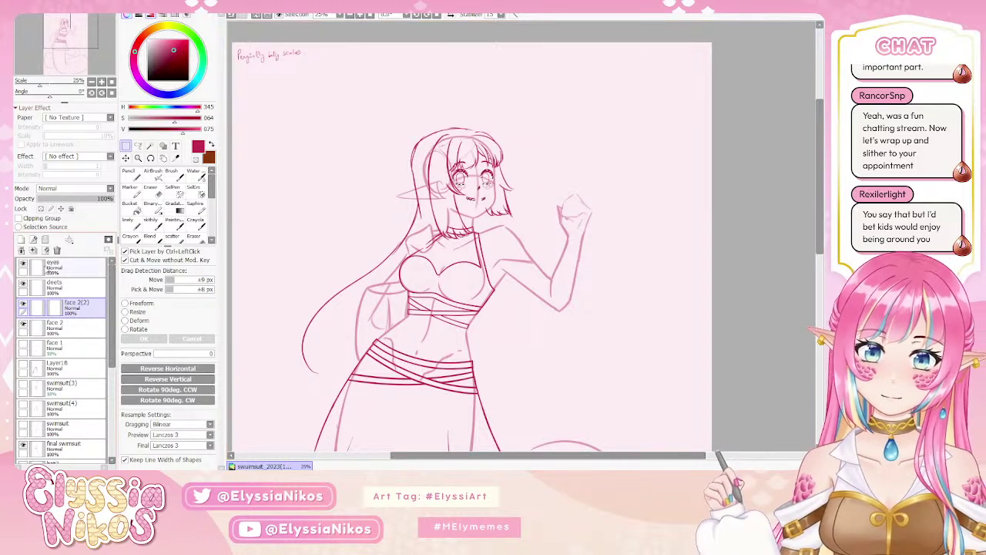
click(68, 263)
ctrl+click(77, 309)
ctrl+click(77, 287)
key(ctrl+d)
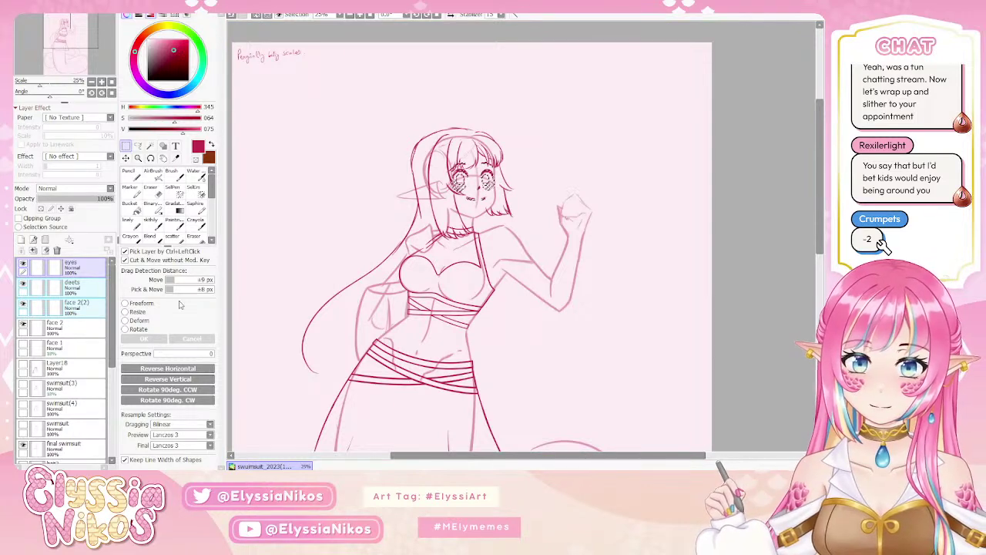
key(Return)
Compare the face 2 and face 2(2) layers by toggling their visibility, leaving both visible with face 2(2) selected.
click(51, 330)
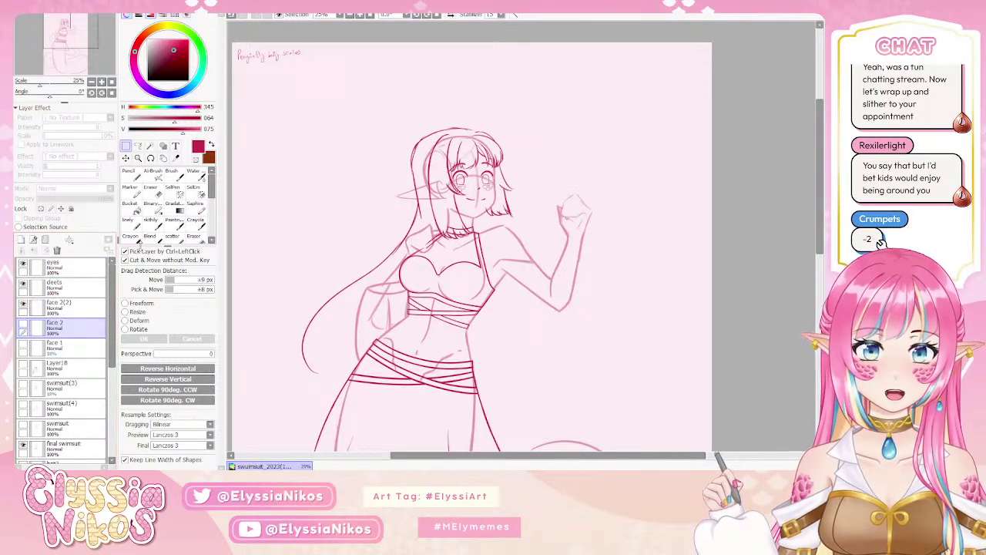
click(100, 81)
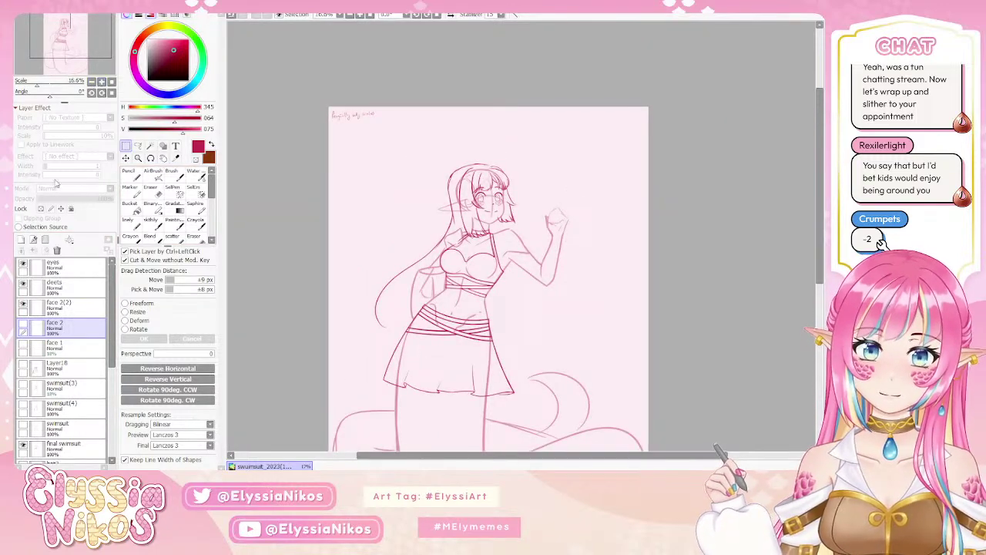
click(24, 326)
click(24, 307)
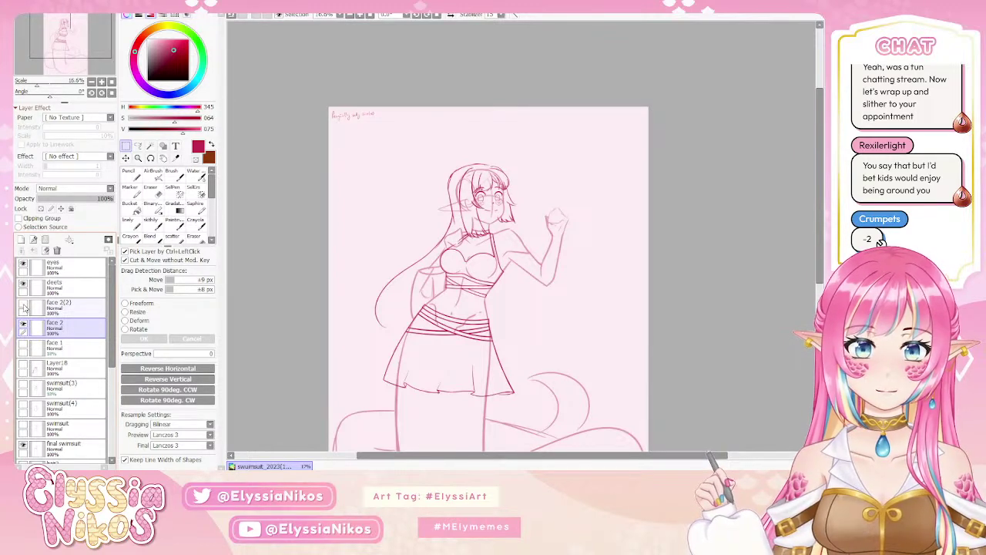
drag(51, 308, 51, 268)
click(61, 307)
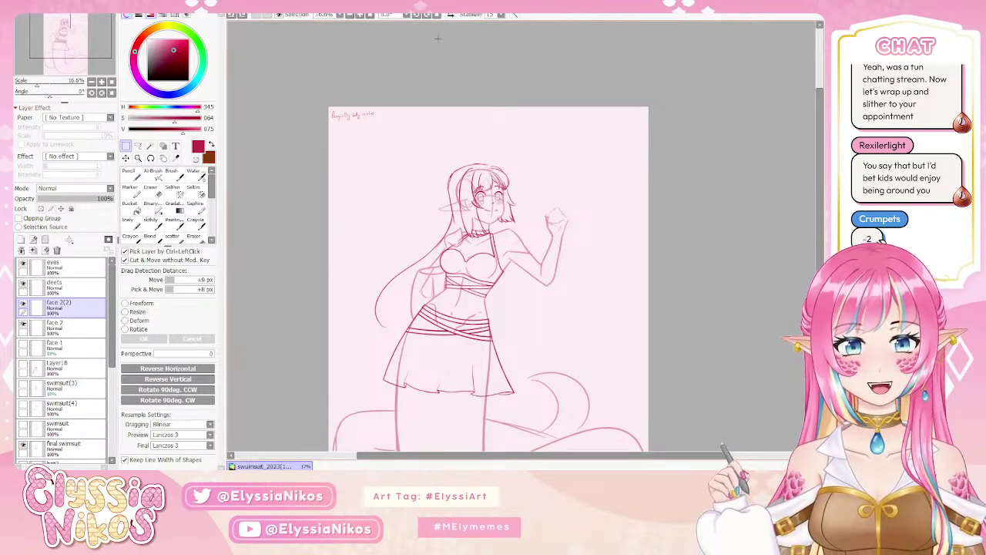
scroll(433, 279, up, 2)
scroll(433, 279, down, 1)
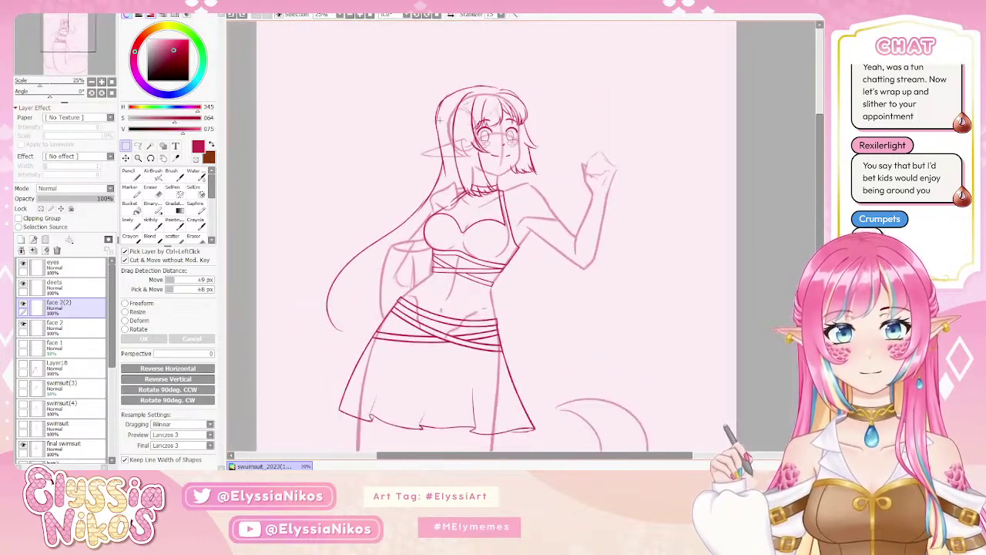
drag(417, 215, 433, 201)
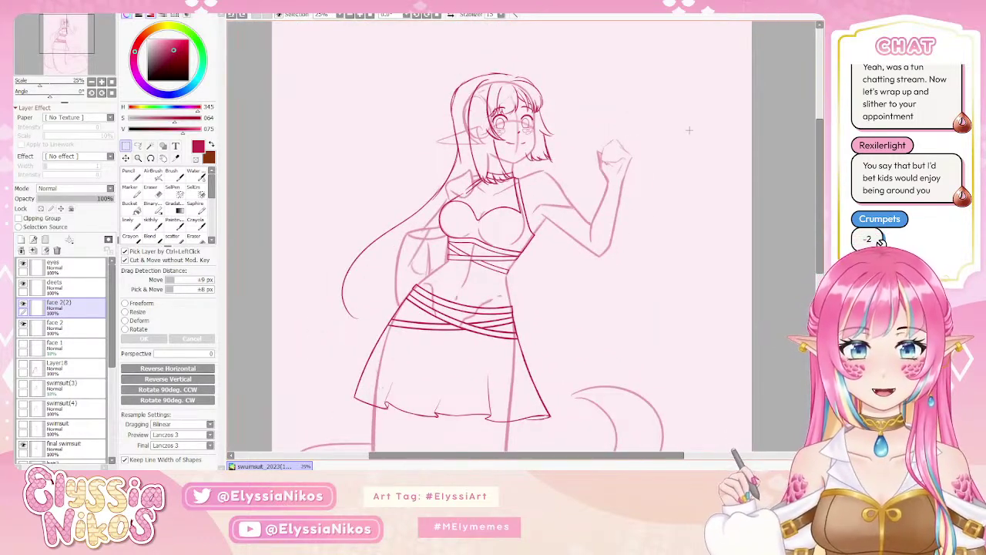